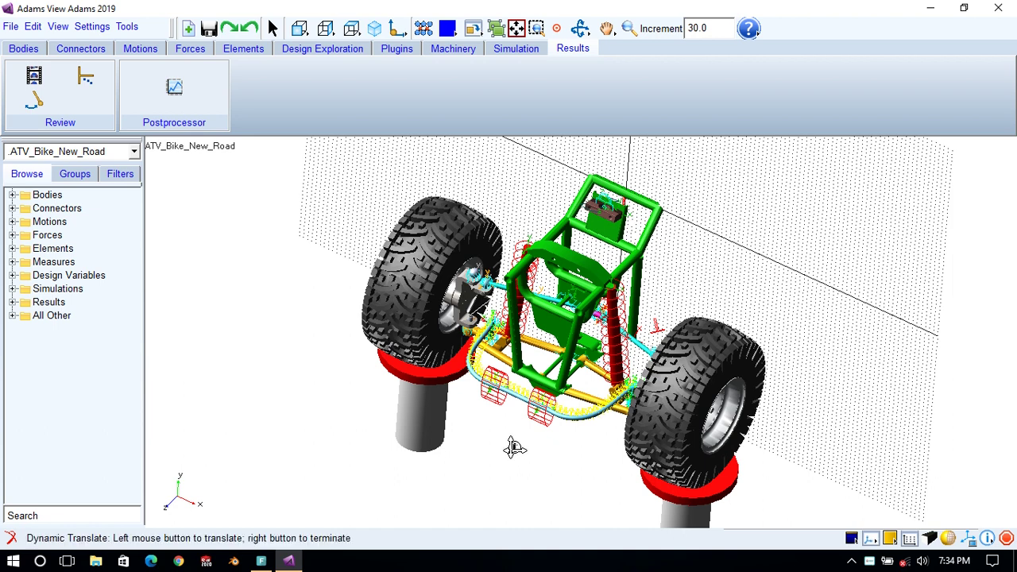
Play the Last_Run animation forward with contour plots while viewing the front anti-roll bar up close, and close the animation controls.
key("w")
left_click_drag(423, 278, 641, 427)
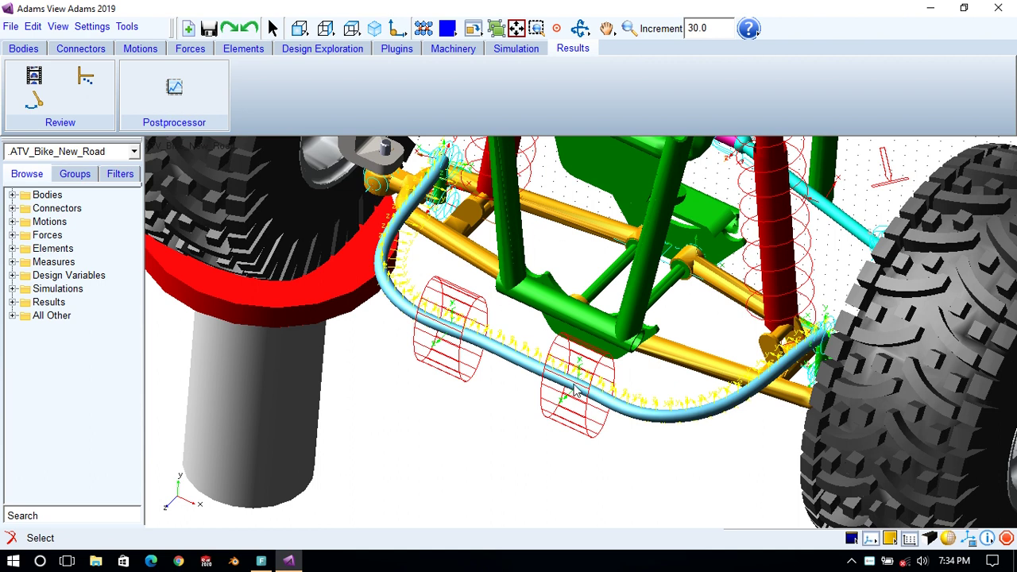
left_click(34, 76)
left_click_drag(96, 35, 120, 96)
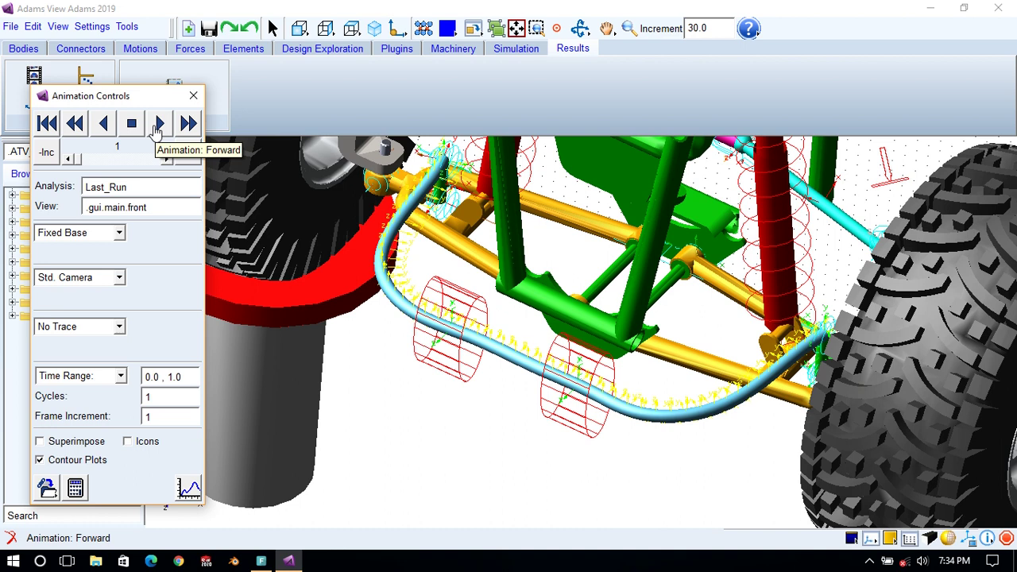
left_click(158, 127)
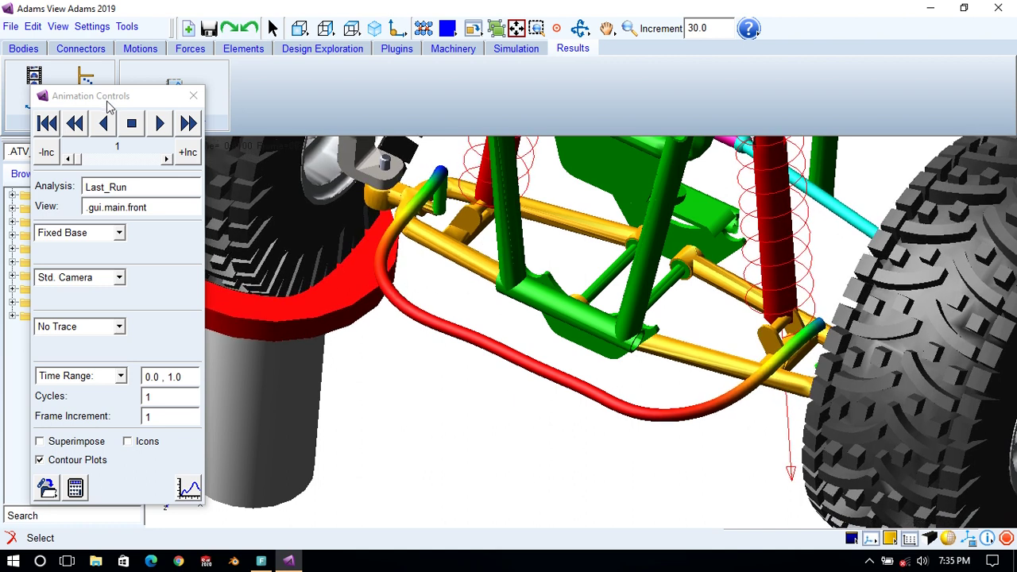
left_click(193, 95)
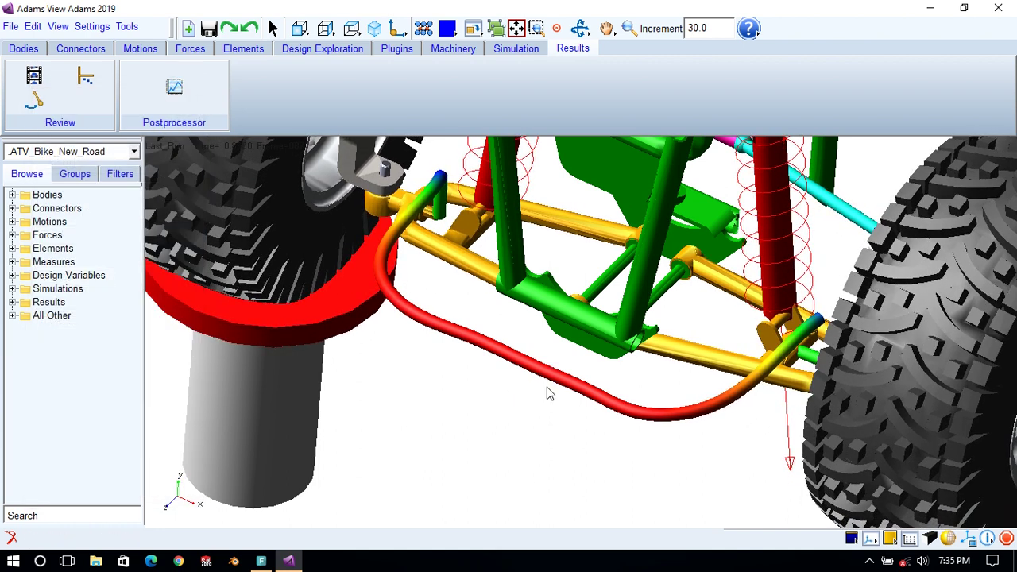
Deactivate the flexible anti-roll bar Fe_Part_1 together with its dependents.
left_click(12, 195)
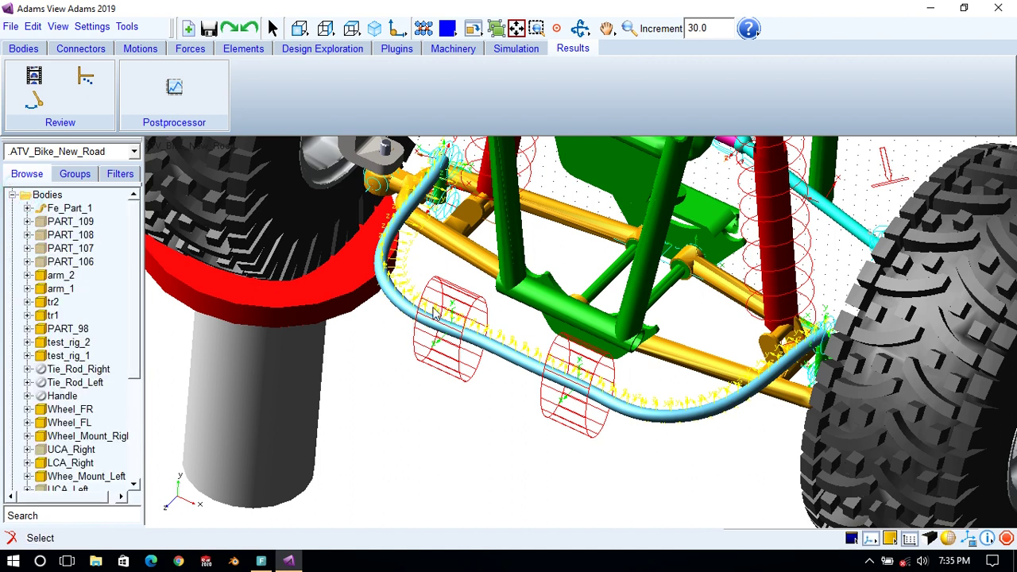
right_click(59, 210)
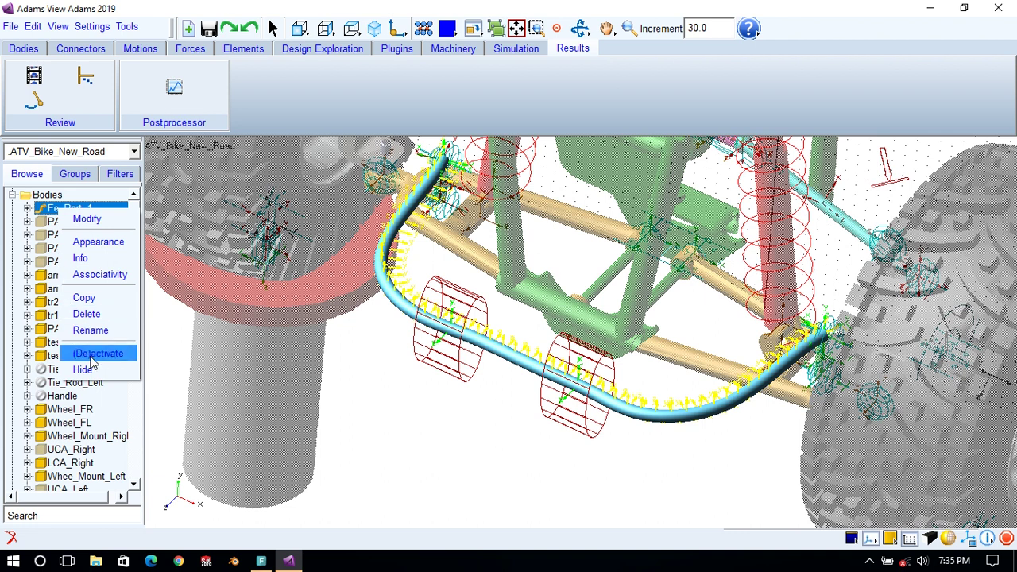
left_click(87, 352)
left_click(501, 210)
left_click(544, 263)
left_click(449, 430)
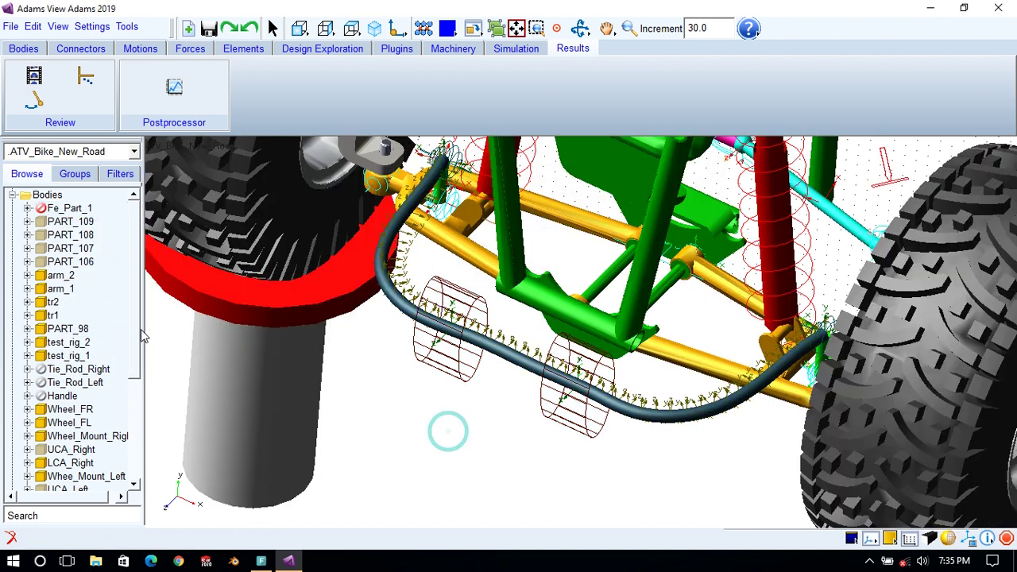
Check the contents of PART_109 and highlight PART_109 through PART_106, and hide the deactivated Fe_Part_1.
left_click(68, 222)
left_click(26, 222)
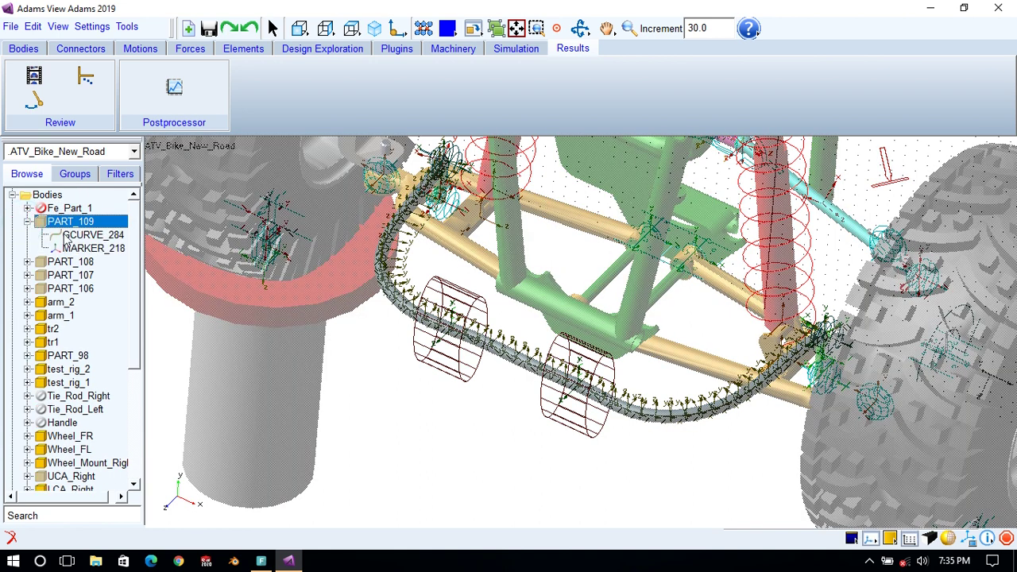
left_click(79, 237)
left_click(27, 221)
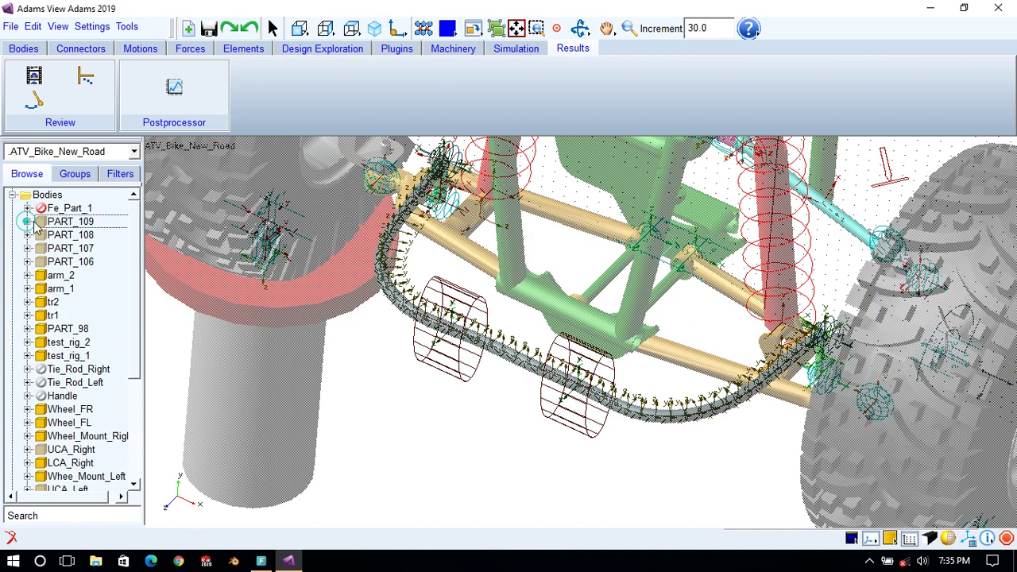
left_click(67, 223)
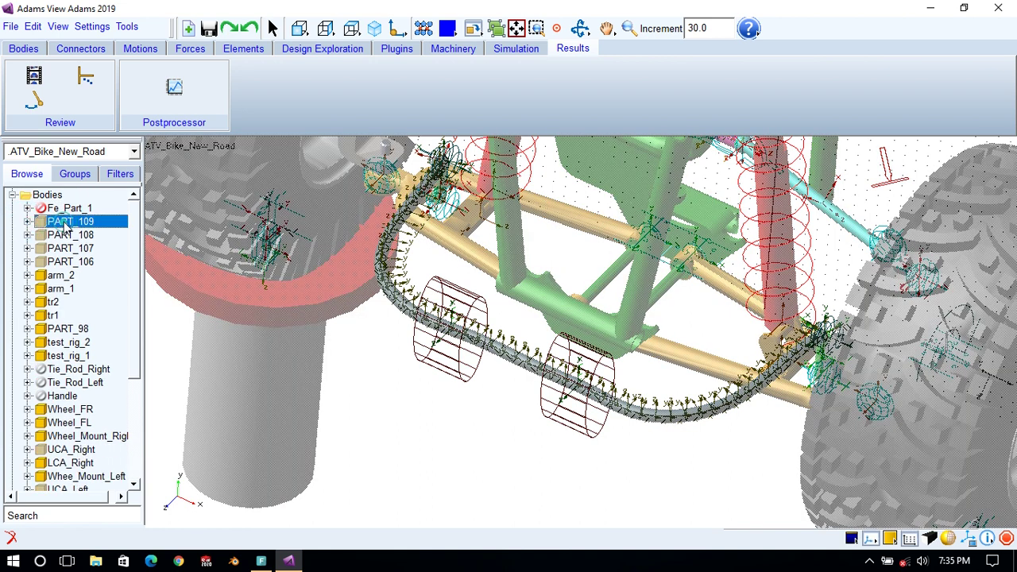
left_click(69, 263, "shift")
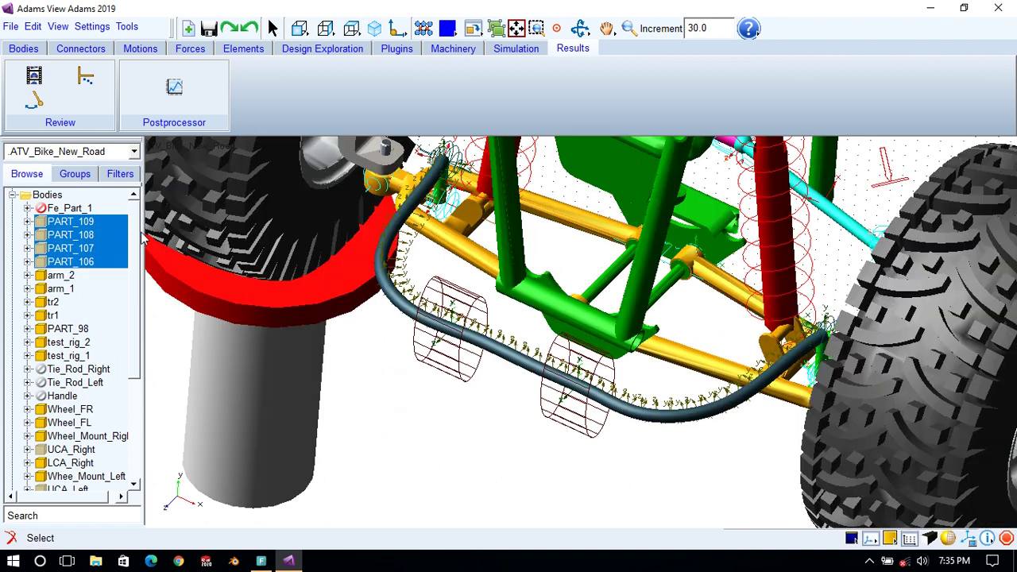
right_click(68, 208)
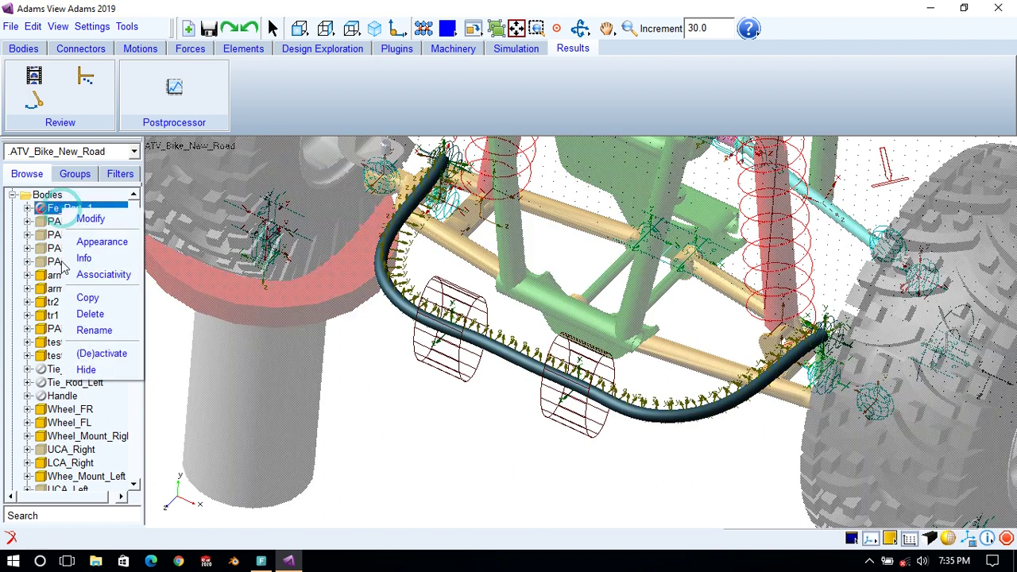
left_click(97, 373)
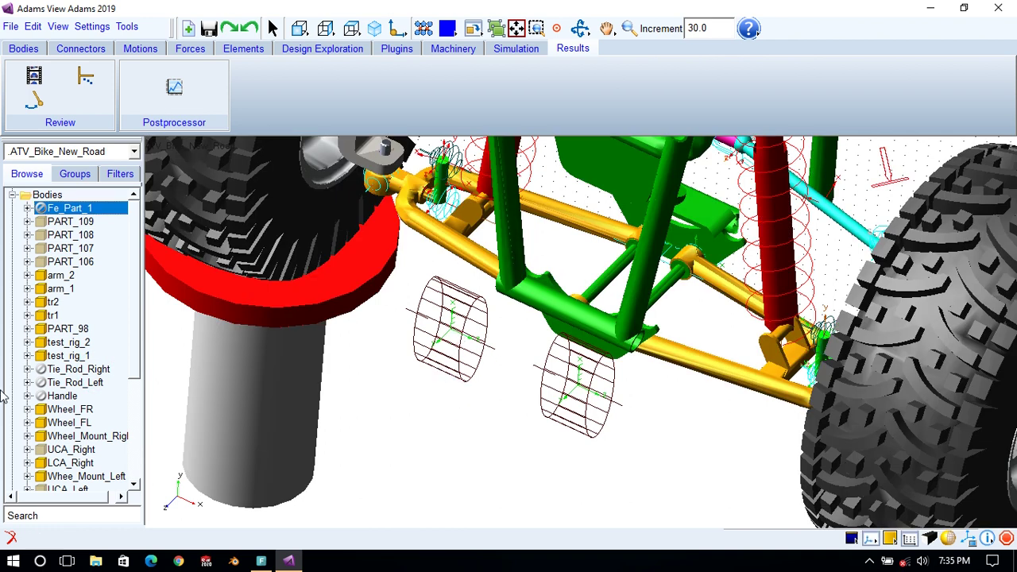
Hide the forces BUSHING_1 and BUSHING_2.
scroll(29, 441, "down", 4)
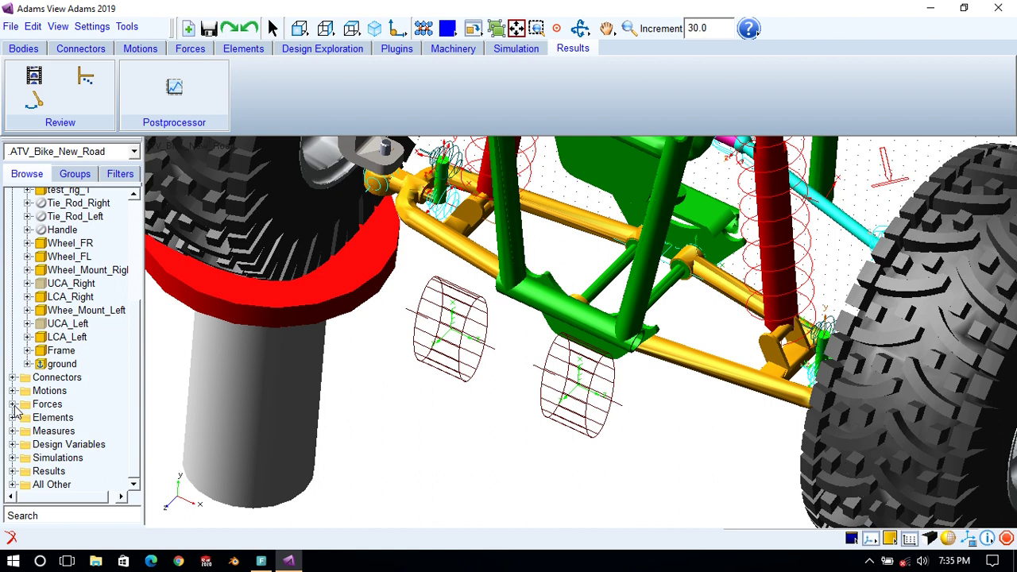
left_click(13, 405)
scroll(88, 429, "down", 1)
left_click(70, 400)
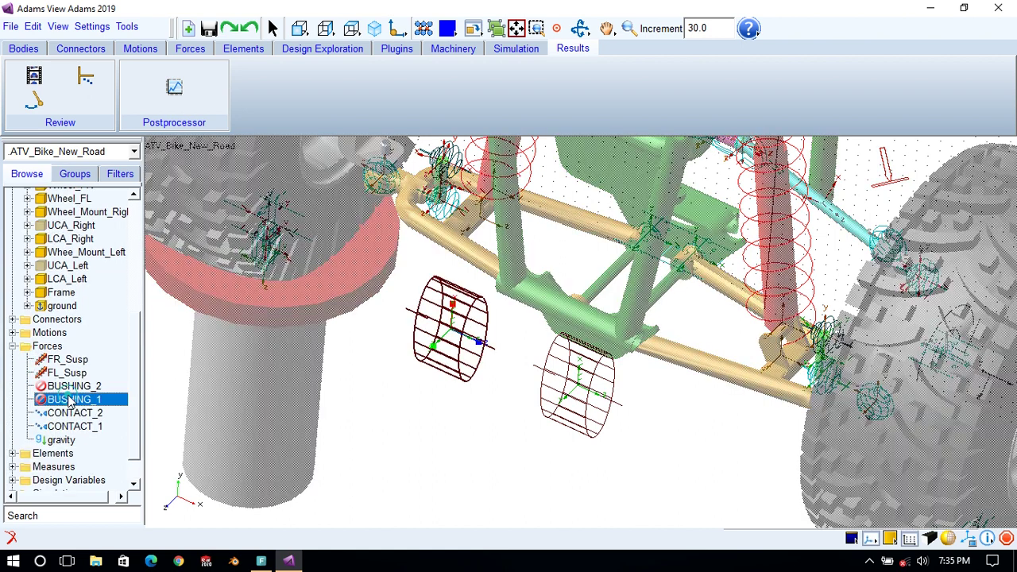
right_click(70, 400)
left_click(95, 384)
right_click(74, 386)
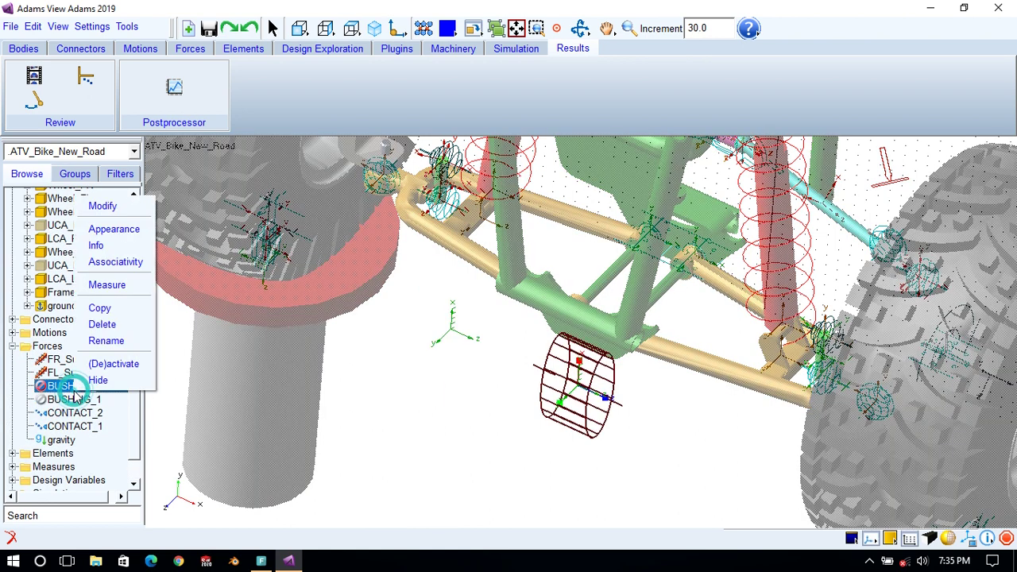
left_click(101, 379)
left_click(542, 403)
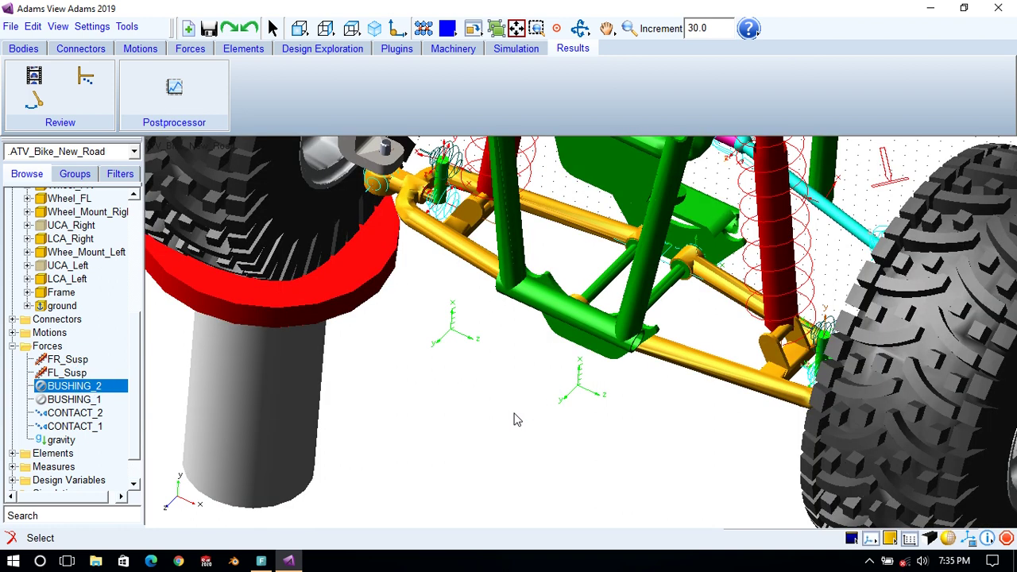
Examine the short green vertical links and their joints on the lower control arms at both wheels.
key("t")
left_click_drag(504, 357, 519, 408)
key("w")
left_click_drag(417, 159, 505, 276)
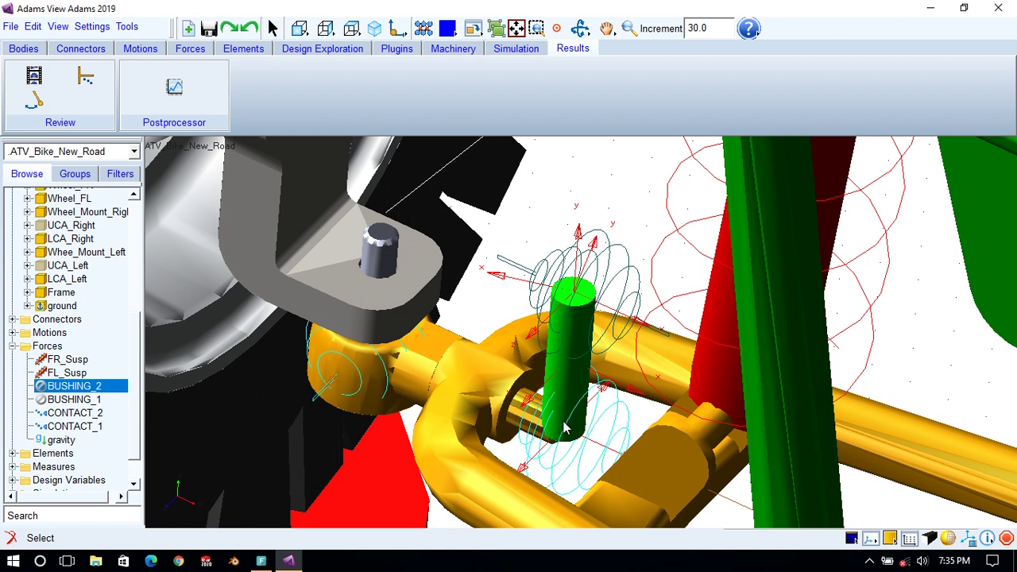
key("z")
left_click_drag(567, 348, 573, 412)
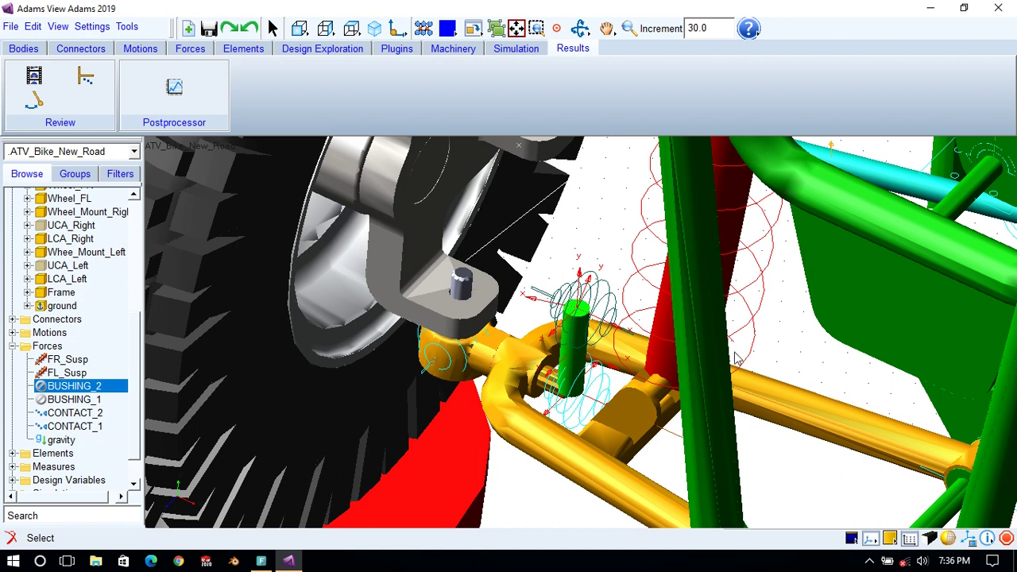
key("t")
left_click_drag(954, 451, 461, 286)
key("t")
left_click_drag(739, 362, 761, 442)
key("r")
key("t")
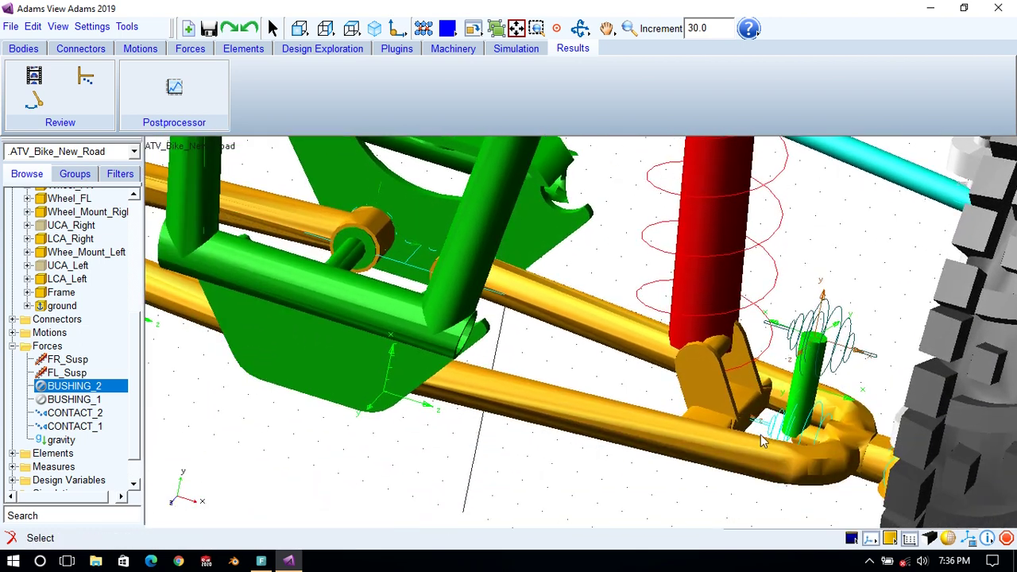
key("w")
left_click_drag(753, 282, 851, 457)
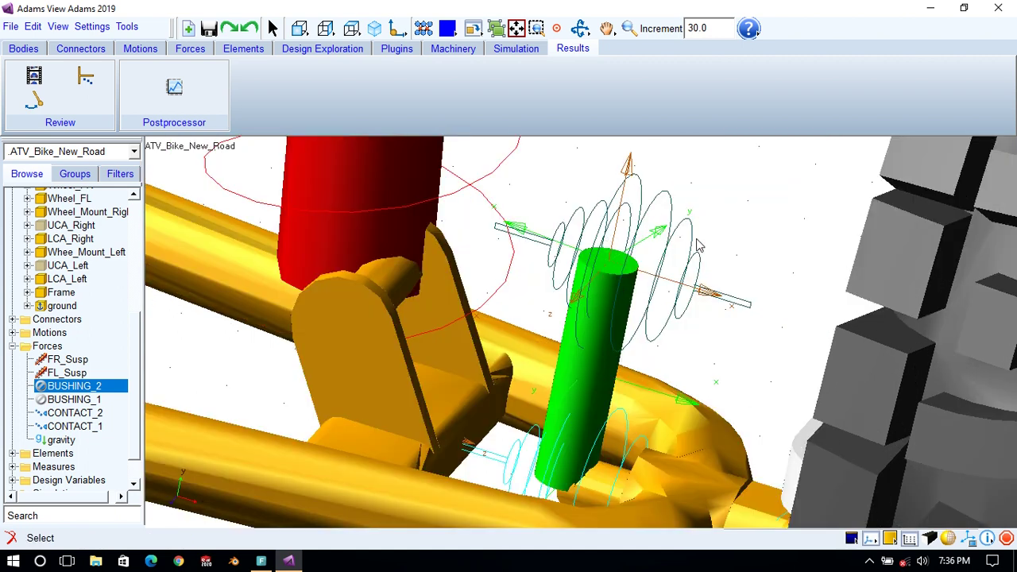
key("z")
left_click_drag(729, 216, 729, 232)
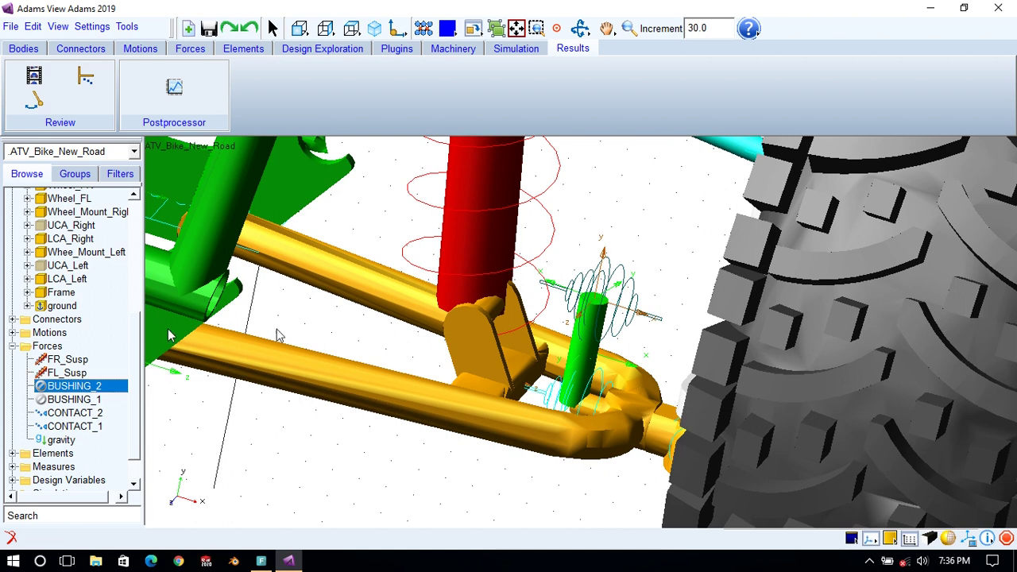
right_click(636, 288)
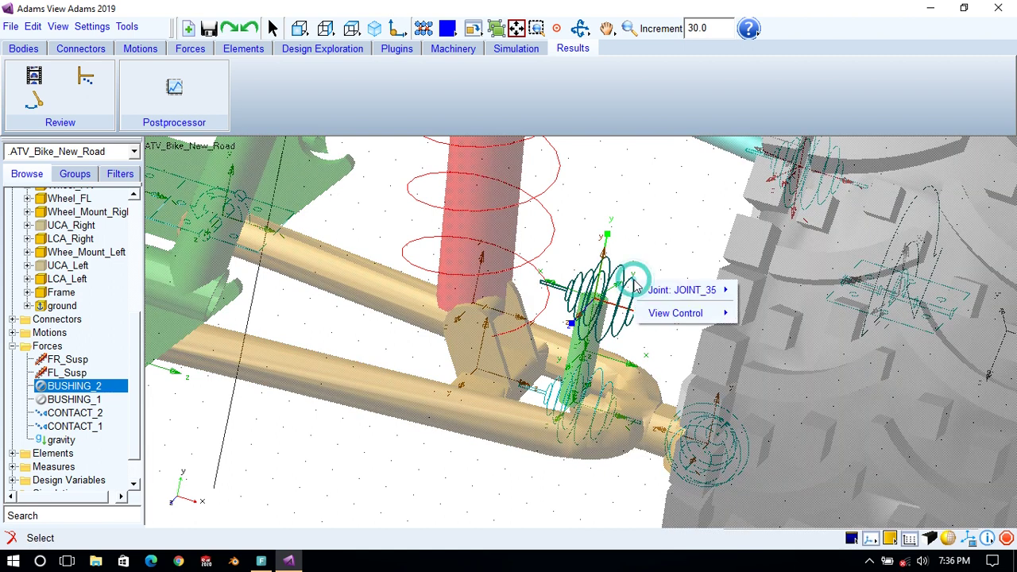
mouse_move(675, 291)
left_click(670, 217)
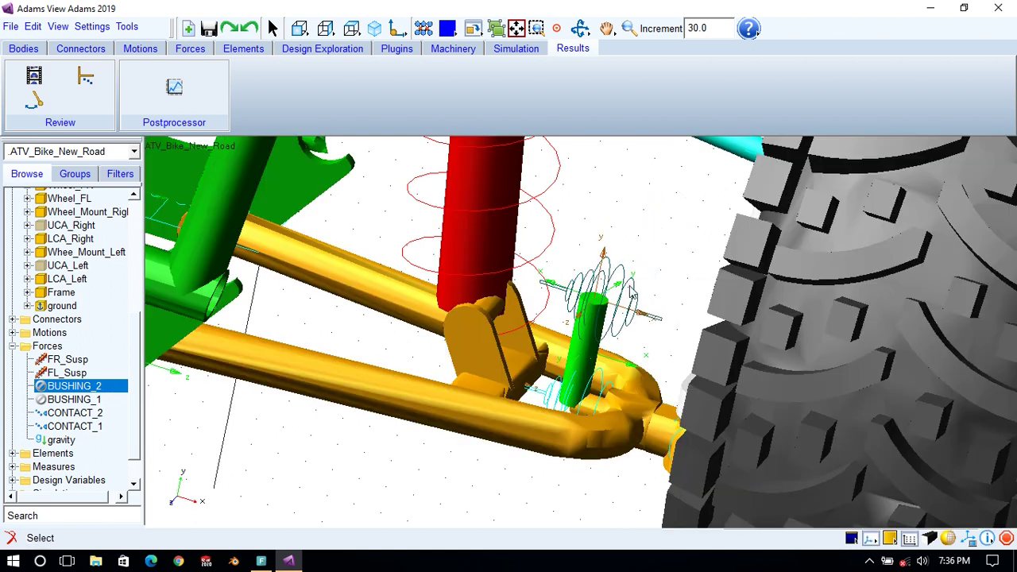
right_click(634, 281)
mouse_move(662, 292)
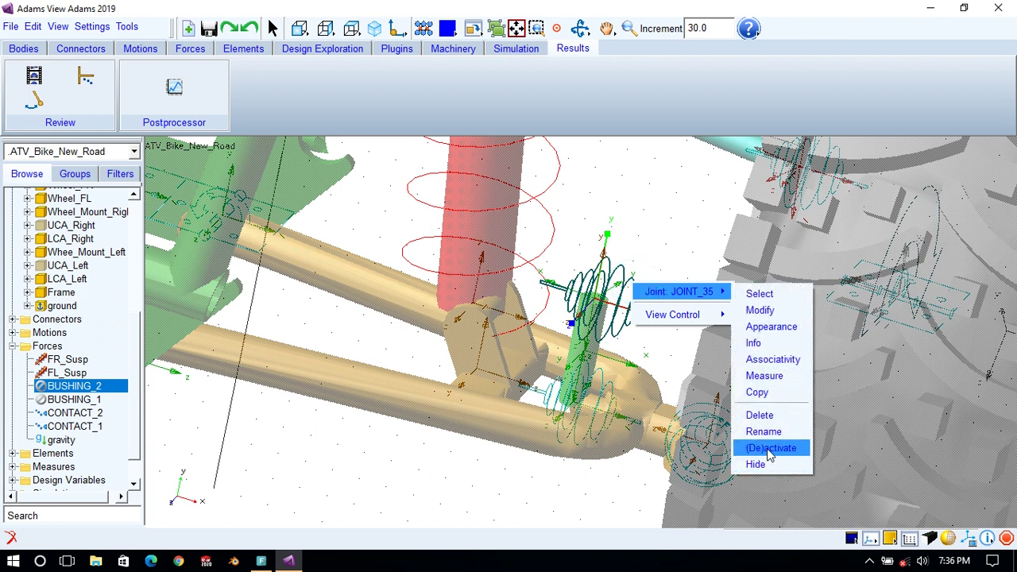
left_click(795, 445)
left_click(674, 263)
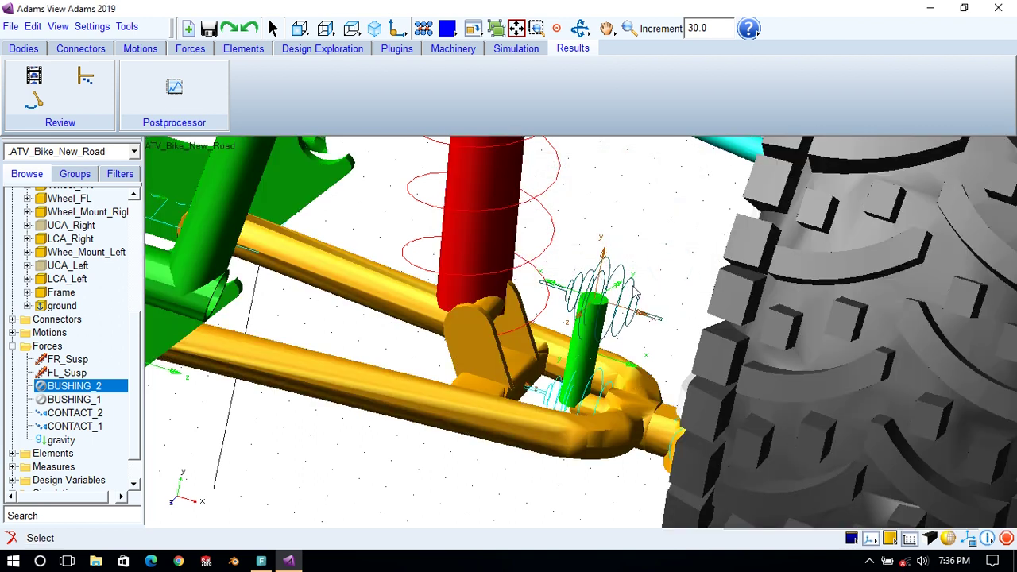
Hide JOINT_35 at the upper end of the green link near the lower control arm.
right_click(633, 287)
mouse_move(683, 292)
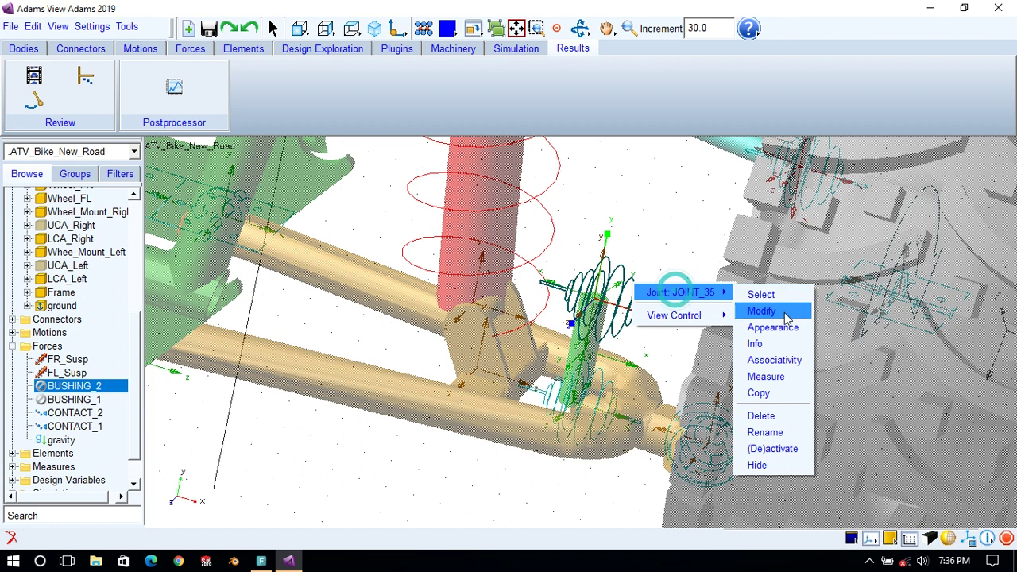
left_click(774, 467)
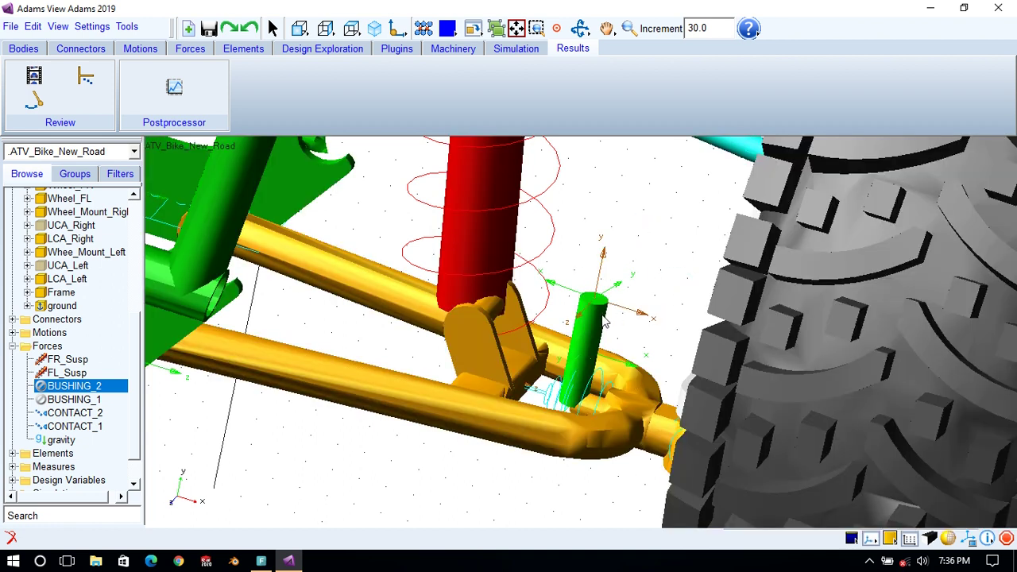
Deactivate the green cylindrical link part arm_2 together with its dependents.
right_click(604, 320)
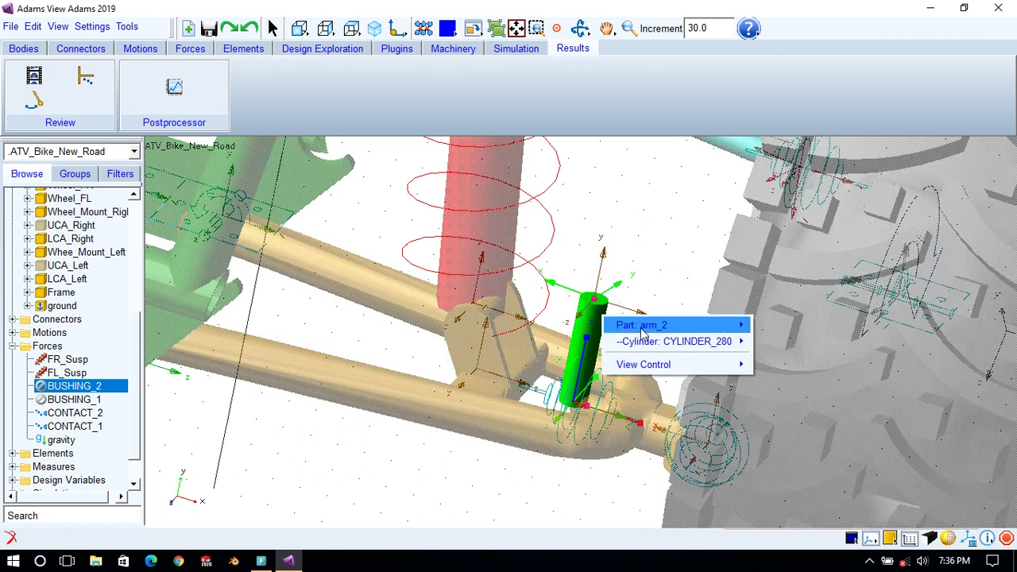
mouse_move(715, 325)
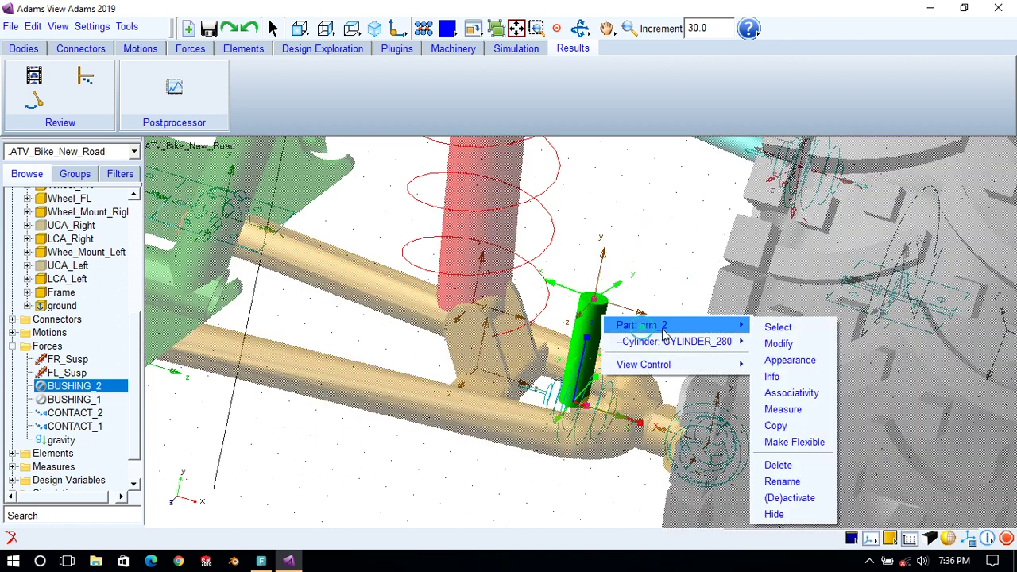
left_click(789, 498)
left_click(523, 208)
left_click(553, 262)
Recheck the activation settings of arm_2 with the object and its dependents inactive, and hide the part.
right_click(608, 311)
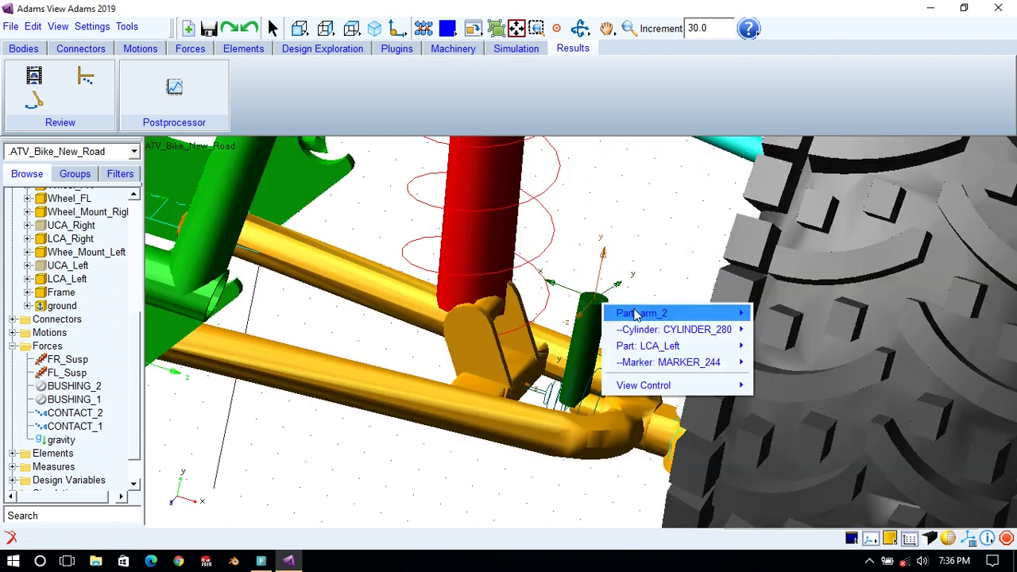
mouse_move(699, 313)
left_click(789, 485)
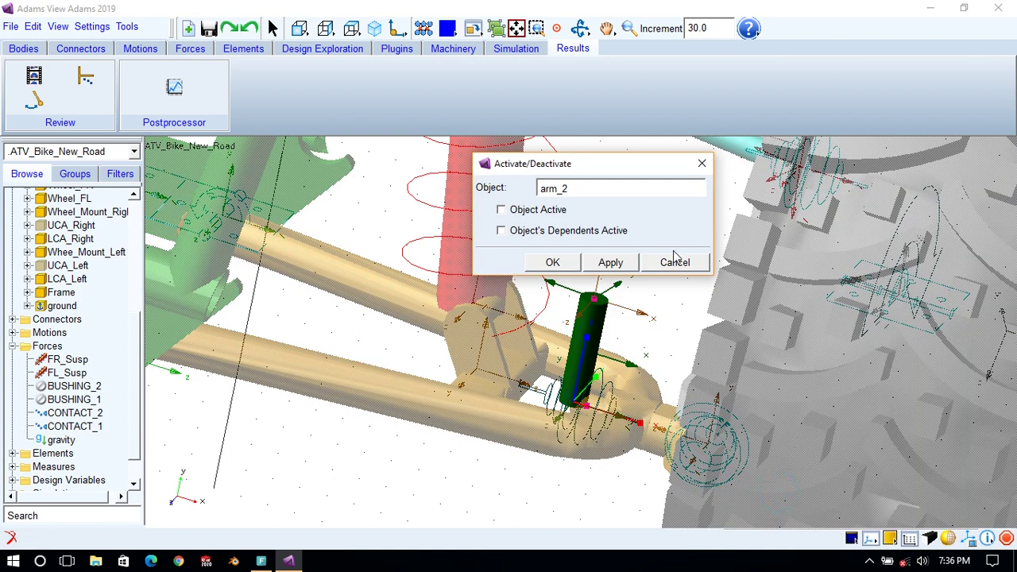
left_click(552, 263)
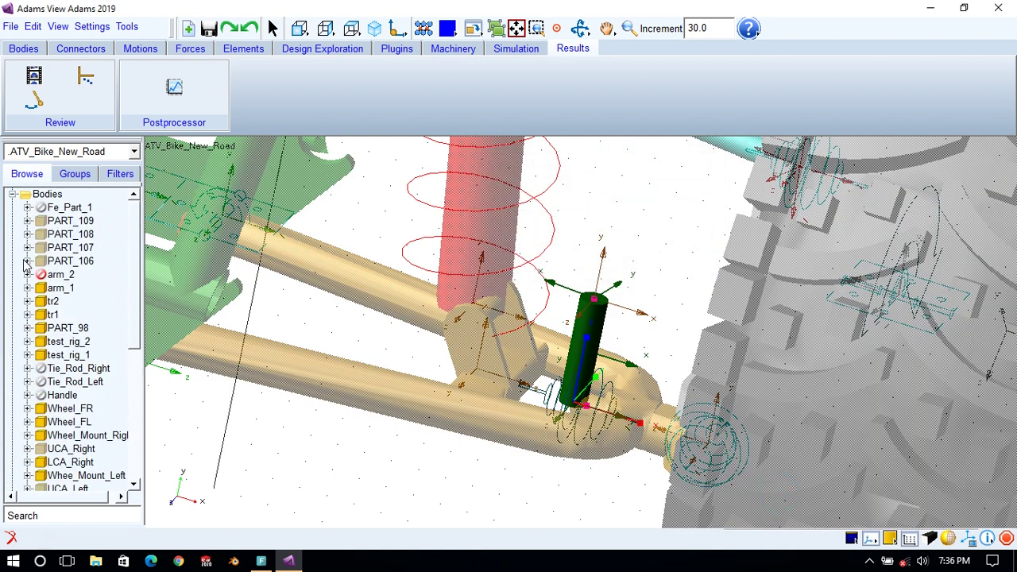
right_click(59, 275)
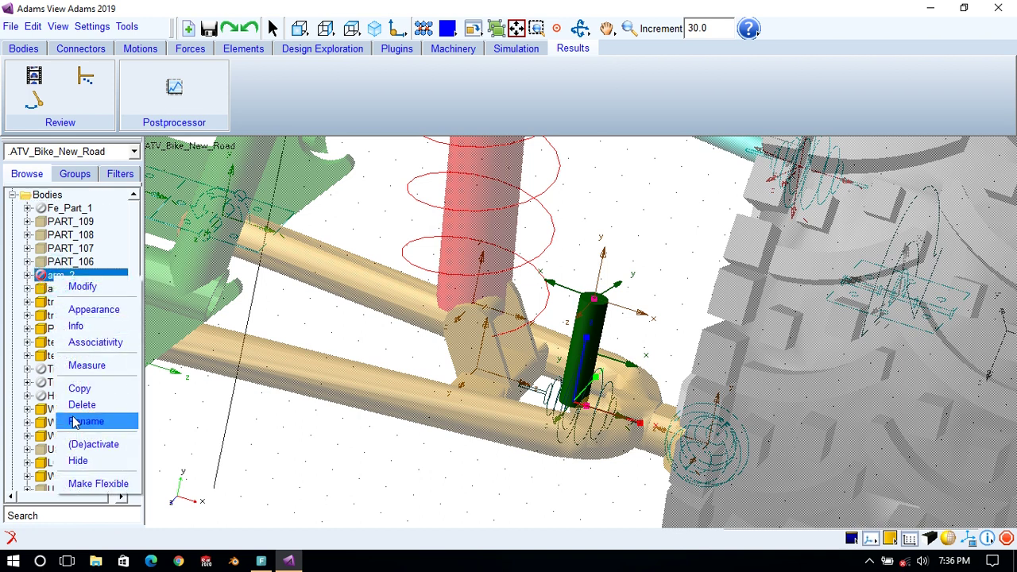
left_click(78, 461)
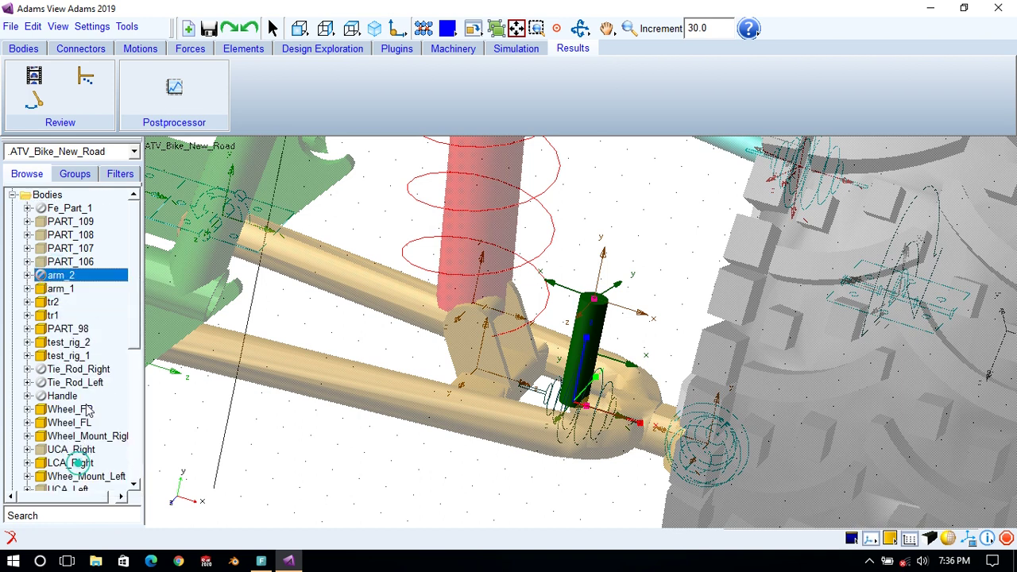
Deactivate the other green cylindrical link part, arm_1, together with its dependents, and hide the part.
left_click(67, 290)
key("t")
left_click_drag(355, 265, 977, 337)
key("t")
left_click_drag(266, 222, 355, 383)
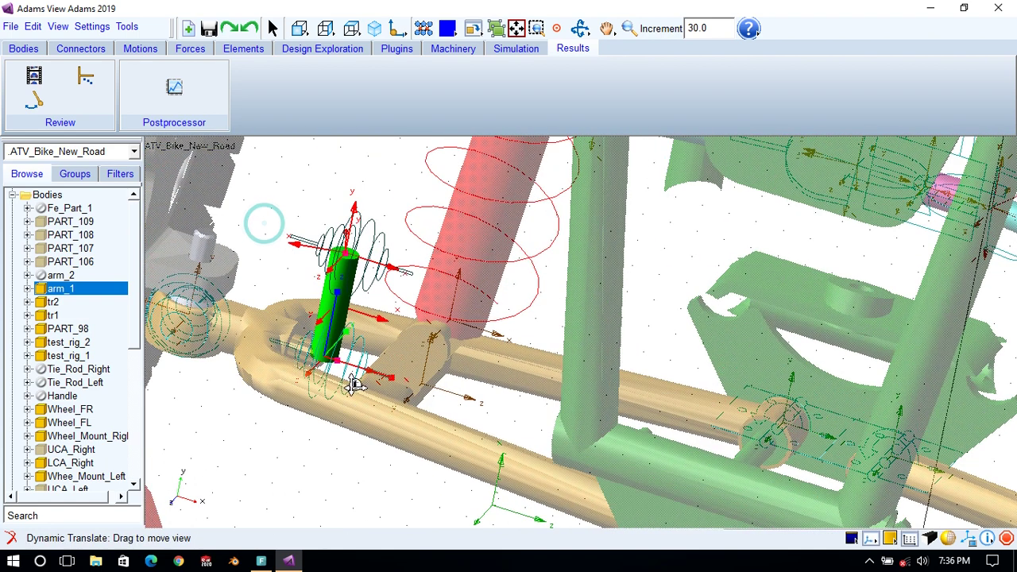
right_click(61, 289)
left_click(95, 456)
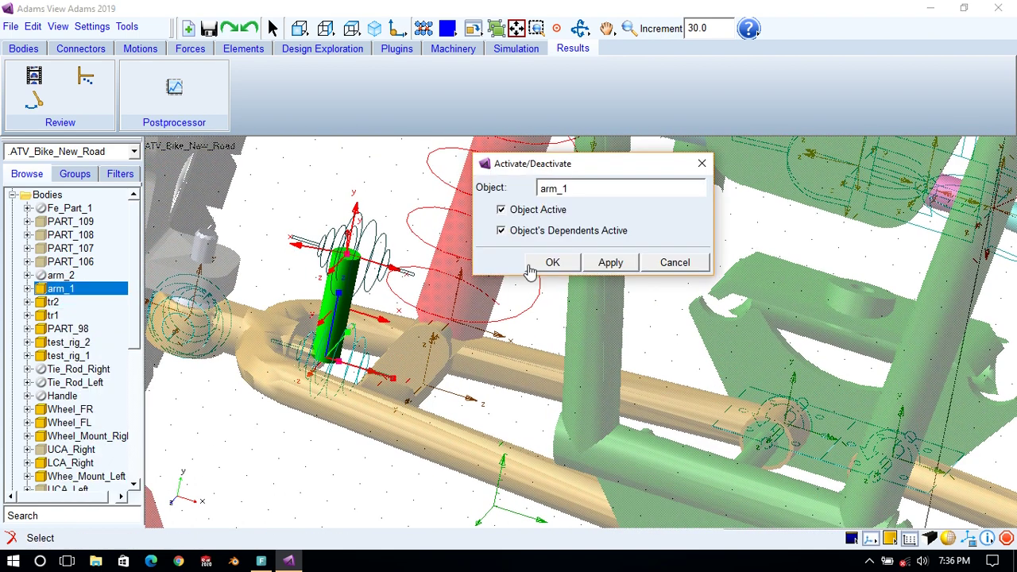
left_click(528, 212)
left_click(552, 263)
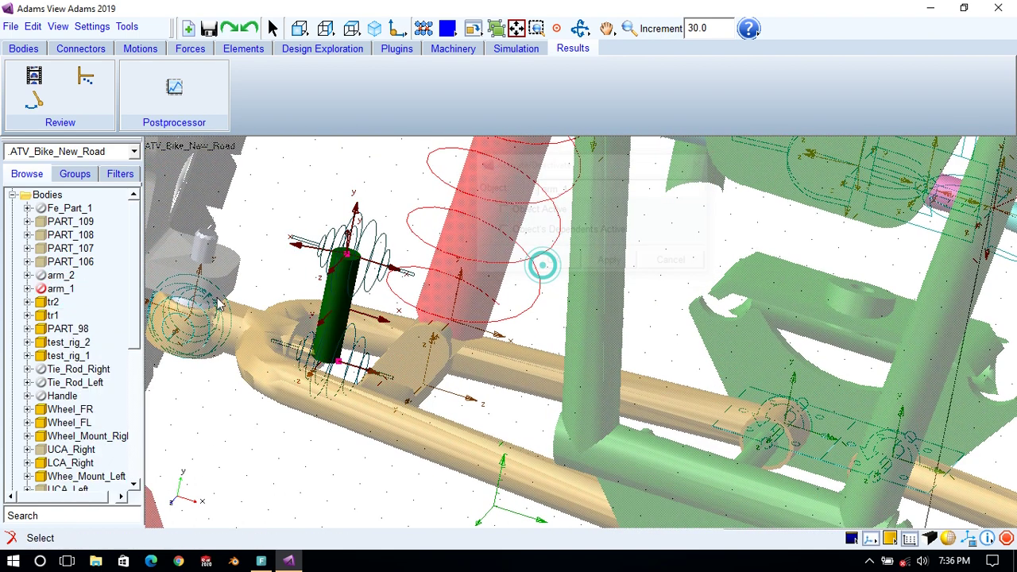
right_click(57, 294)
left_click(85, 475)
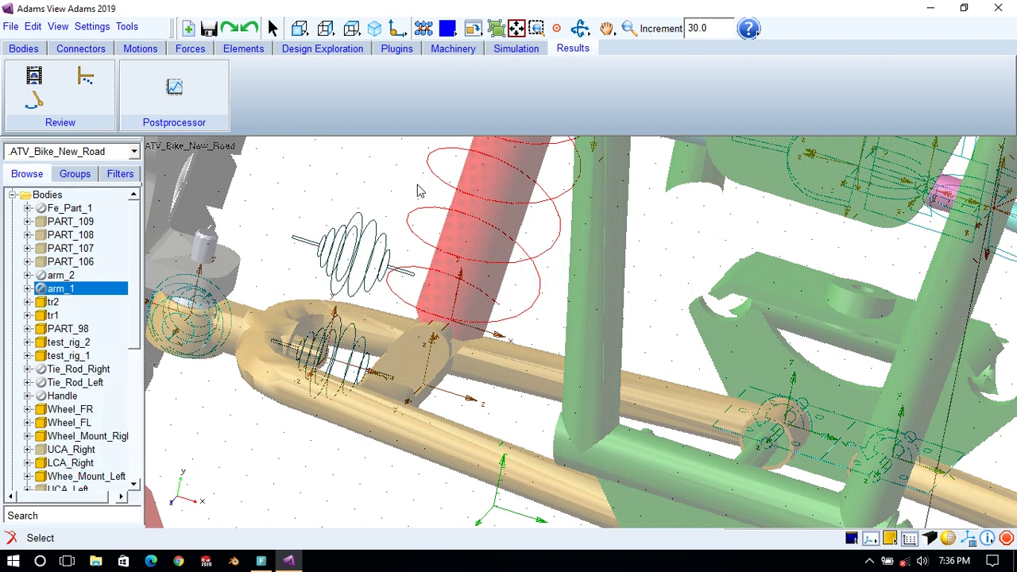
key("s")
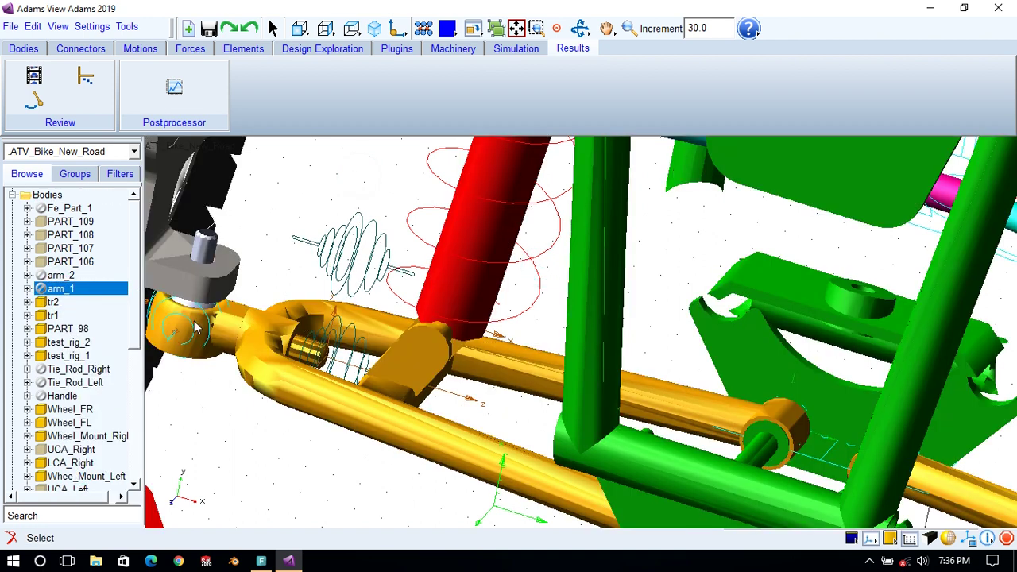
Hide the deactivated joints JOINT_32, JOINT_33 and JOINT_34 around the removed link at the lower control arm.
scroll(89, 375, "down", 4)
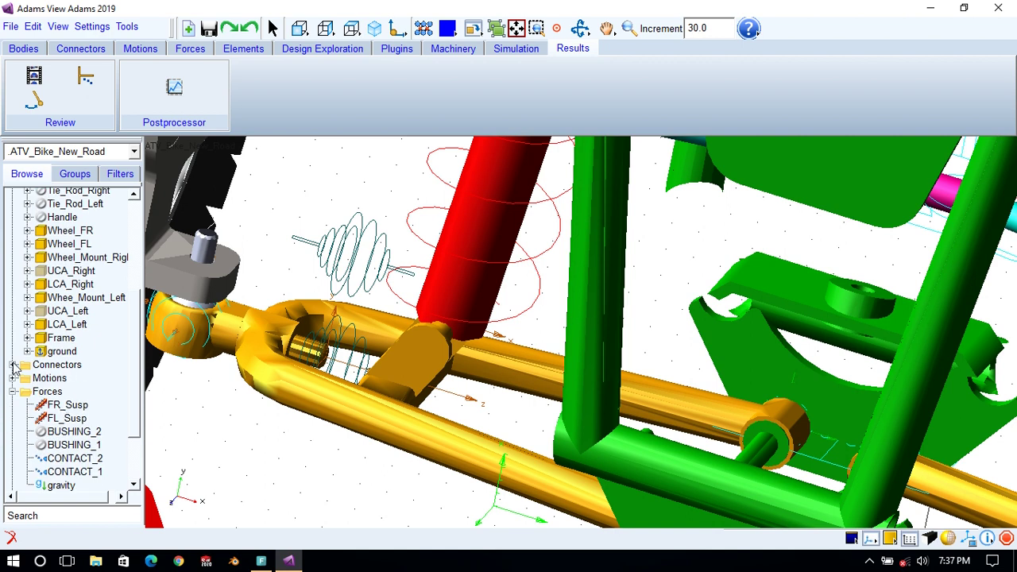
left_click(13, 365)
scroll(45, 310, "up", 1)
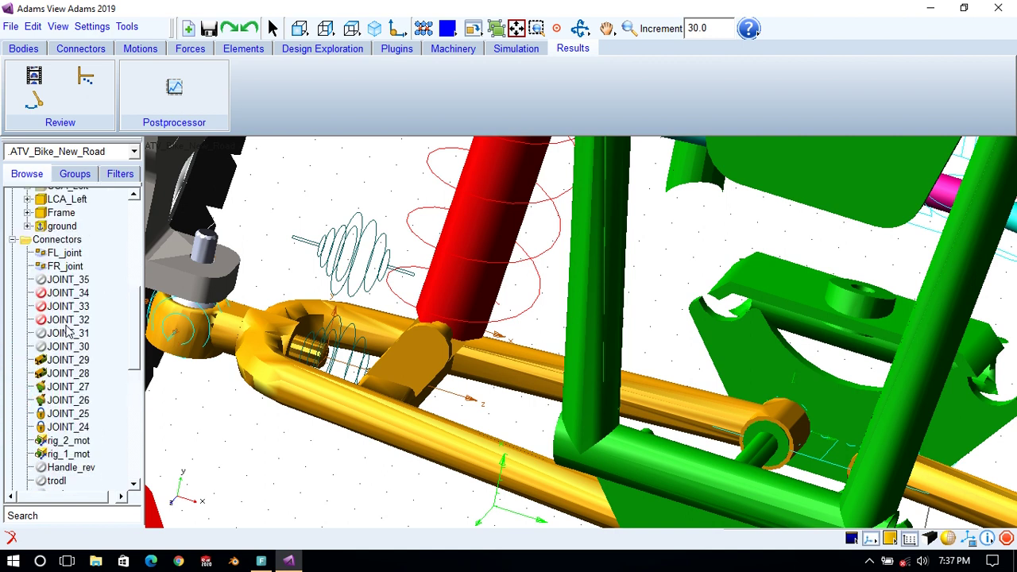
right_click(68, 321)
left_click(111, 504)
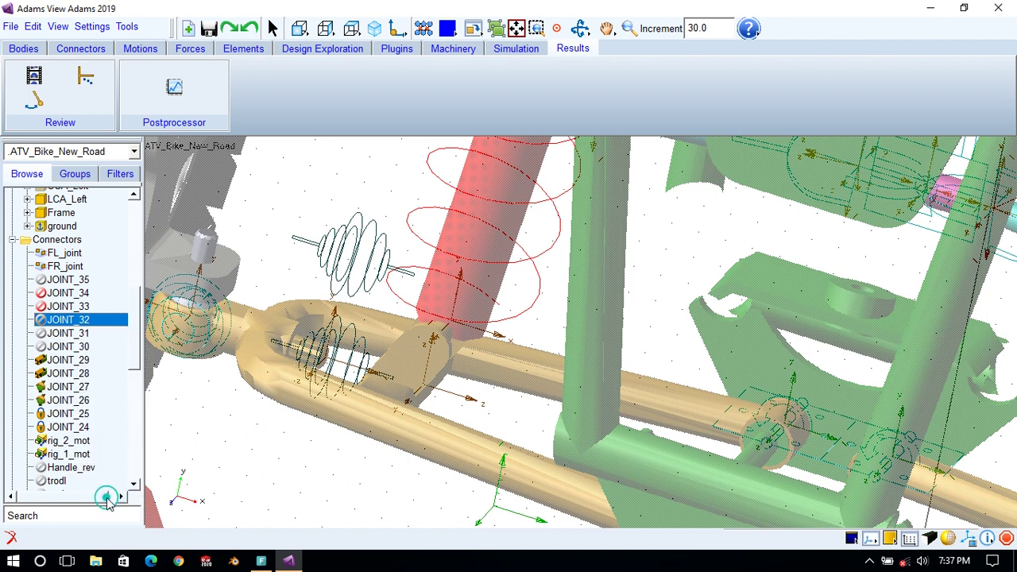
right_click(63, 308)
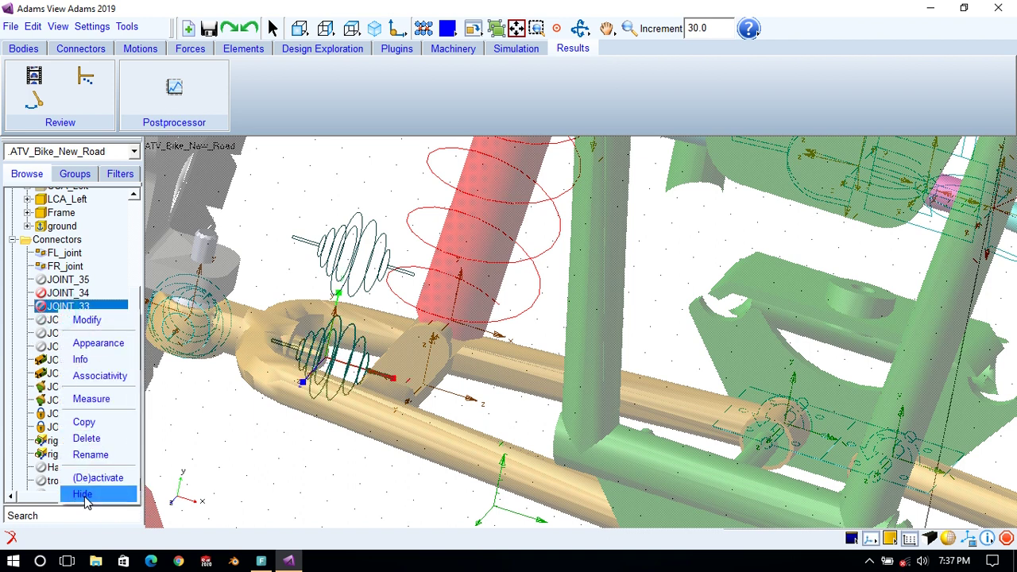
left_click(82, 494)
right_click(70, 294)
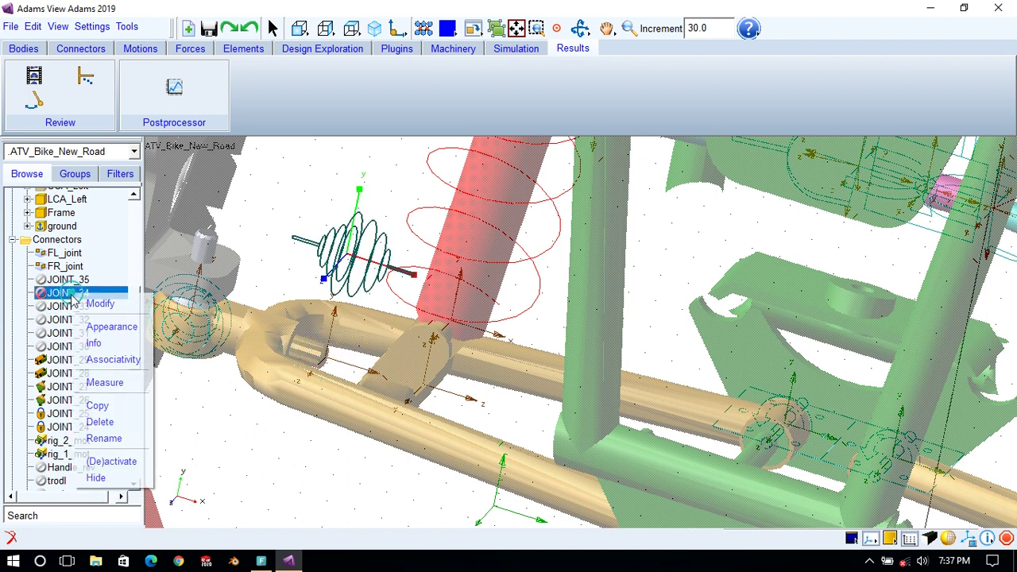
left_click(94, 477)
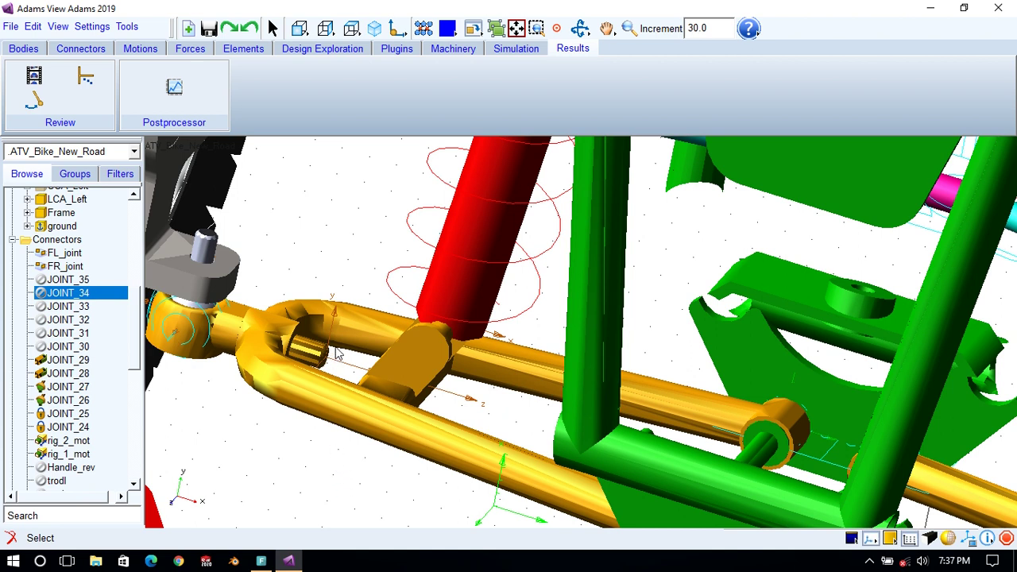
Check the length and radius of the cylinder geometry in arm_2, leaving its values as they are.
key("z")
left_click_drag(363, 193, 368, 286)
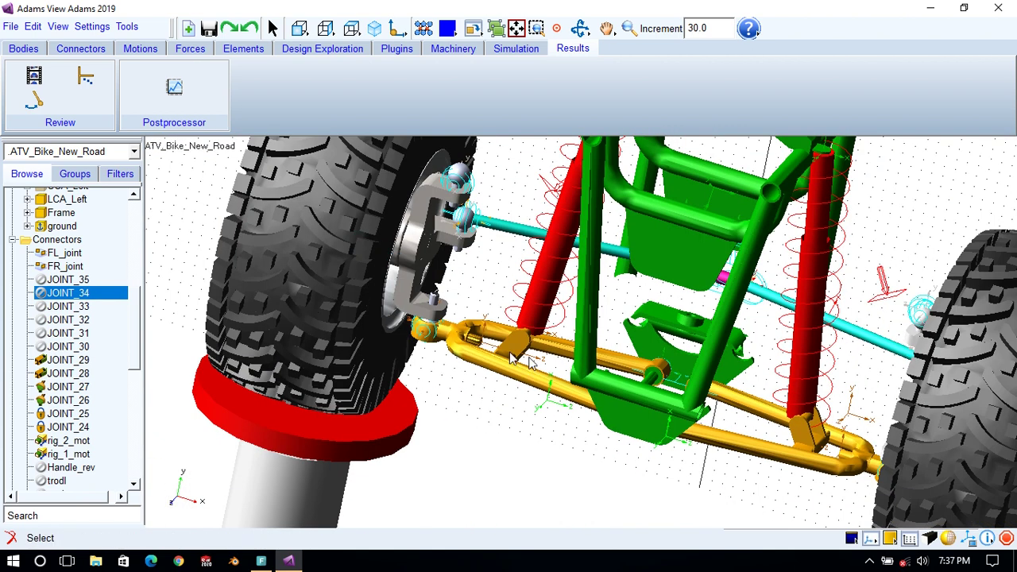
key("t")
left_click_drag(708, 407, 588, 471)
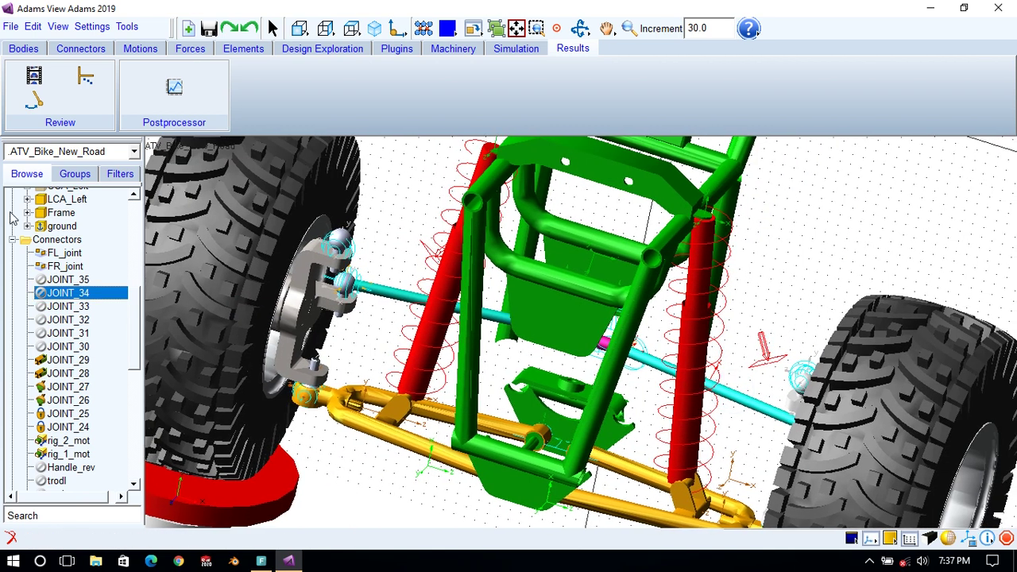
scroll(19, 227, "up", 6)
scroll(19, 226, "up", 2)
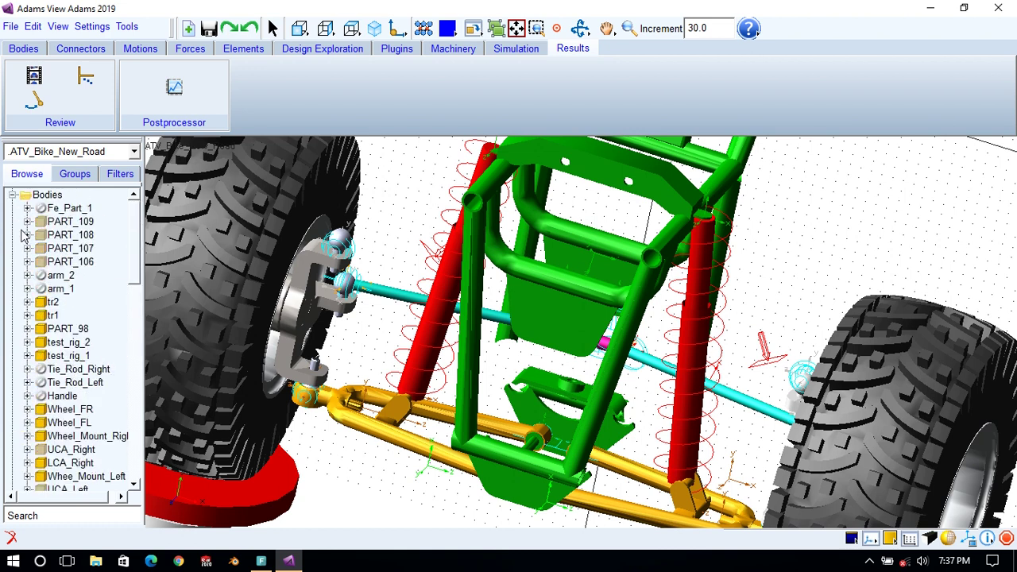
left_click(27, 276)
double_click(93, 315)
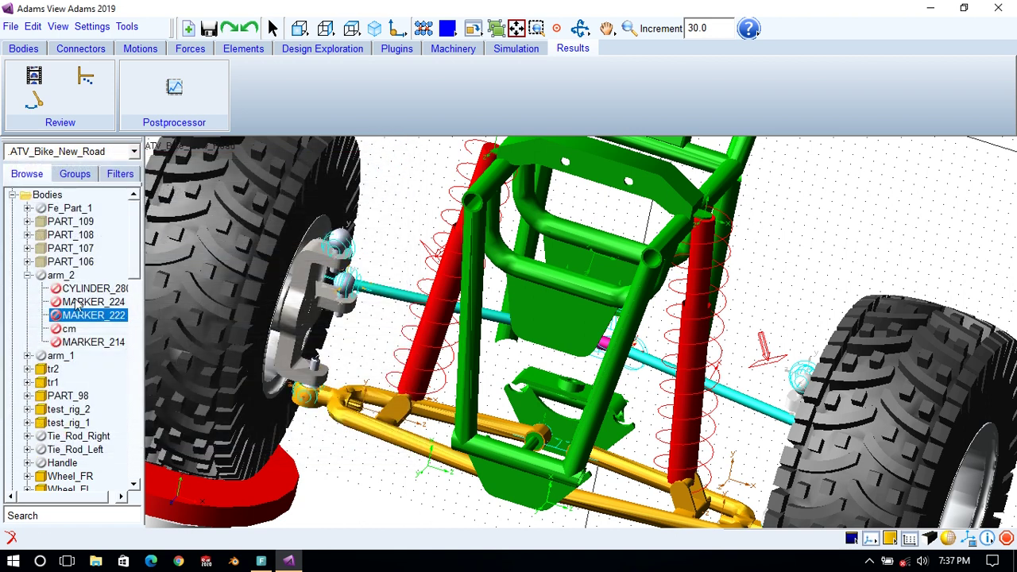
double_click(79, 289)
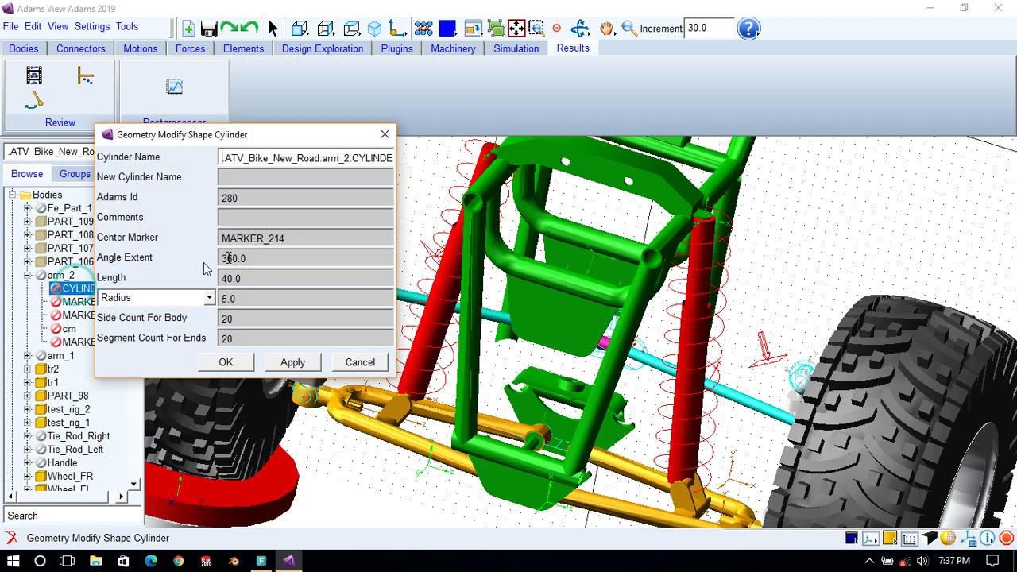
double_click(243, 278)
double_click(242, 298)
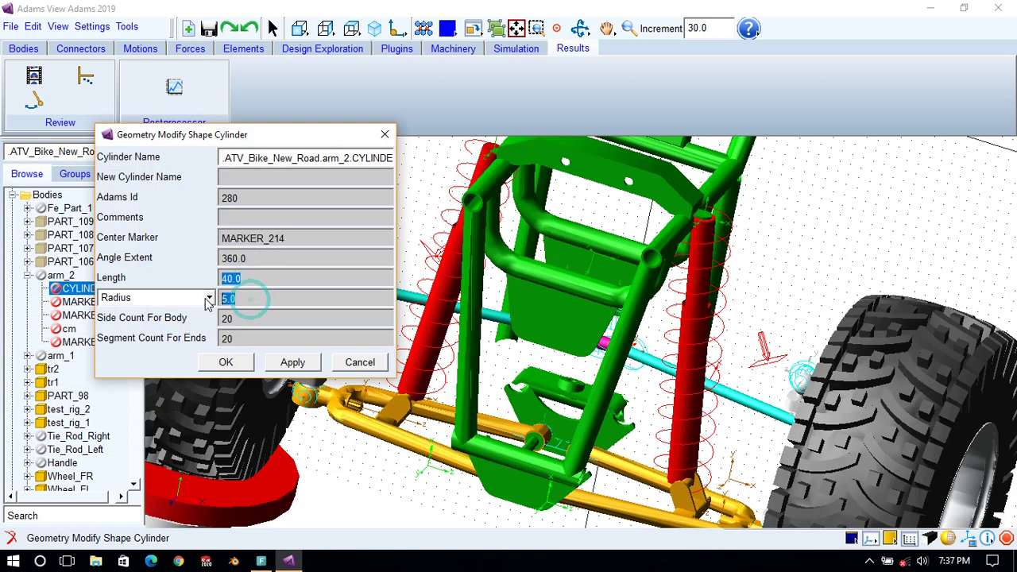
left_click(359, 363)
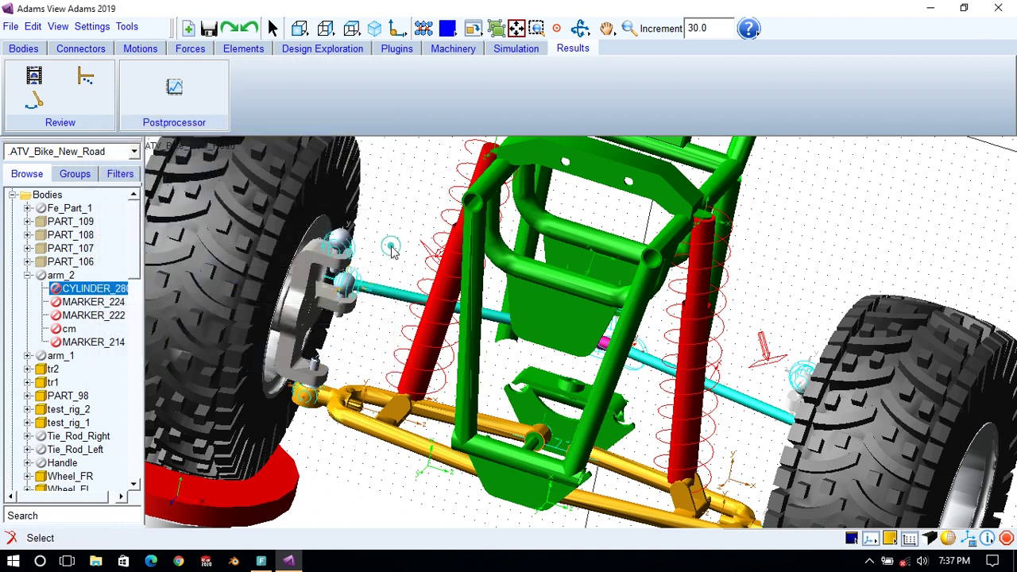
Create a cylinder as a new part, starting at the stub center LCA_Right.SOLID61.E2 on the lower control arm and extending upward.
key("w")
left_click_drag(341, 364, 381, 435)
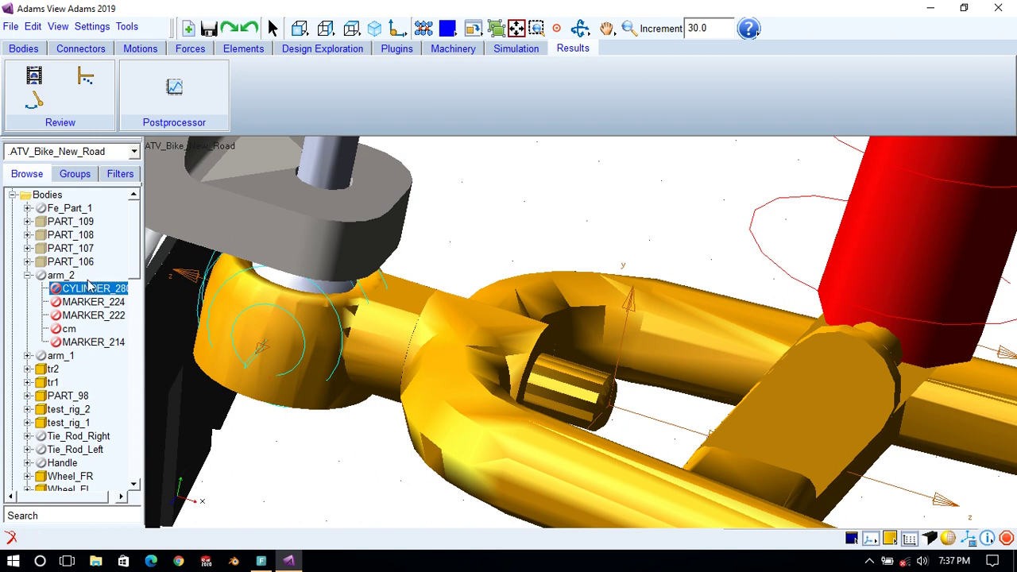
left_click(27, 276)
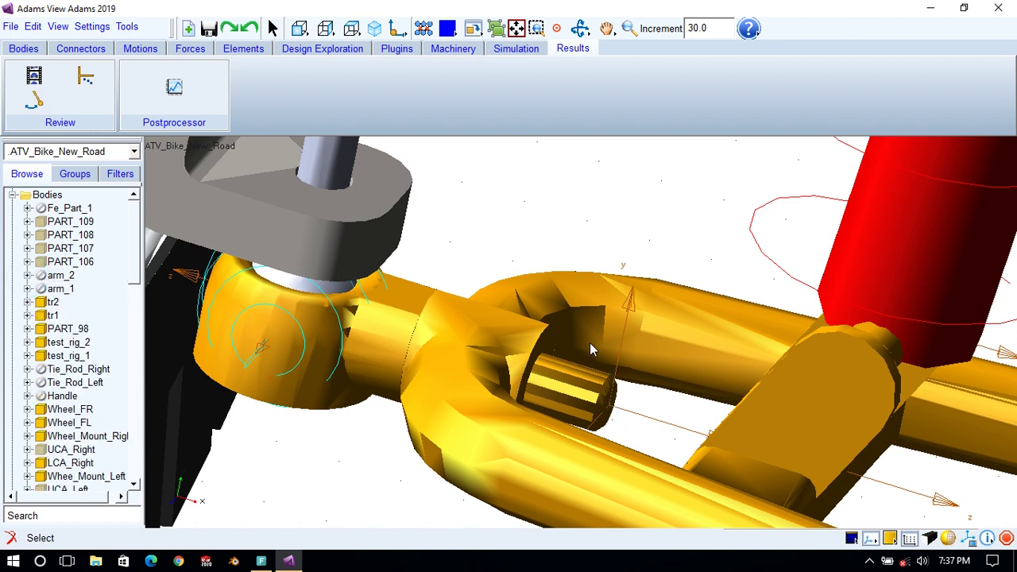
left_click(23, 48)
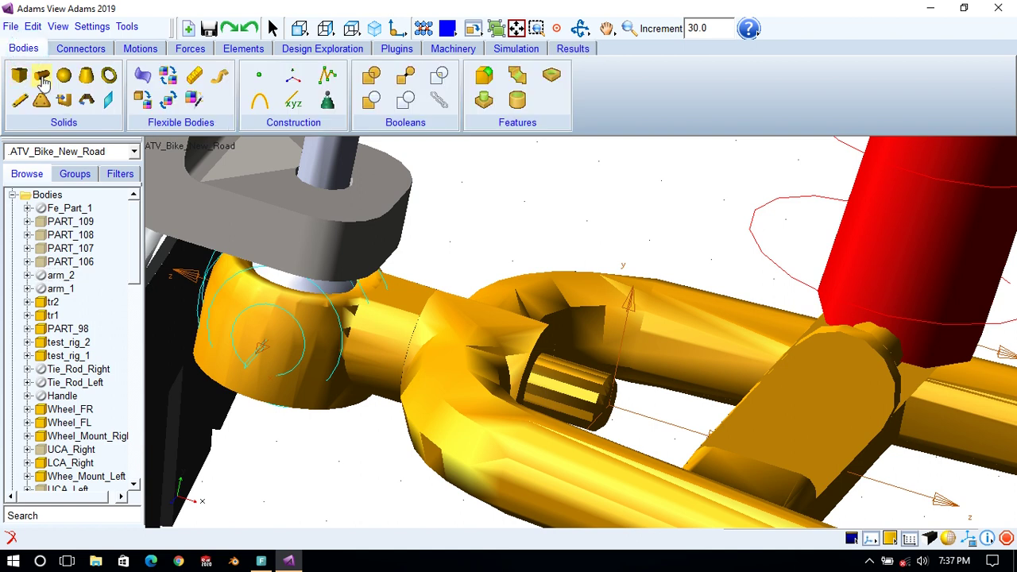
left_click(42, 77)
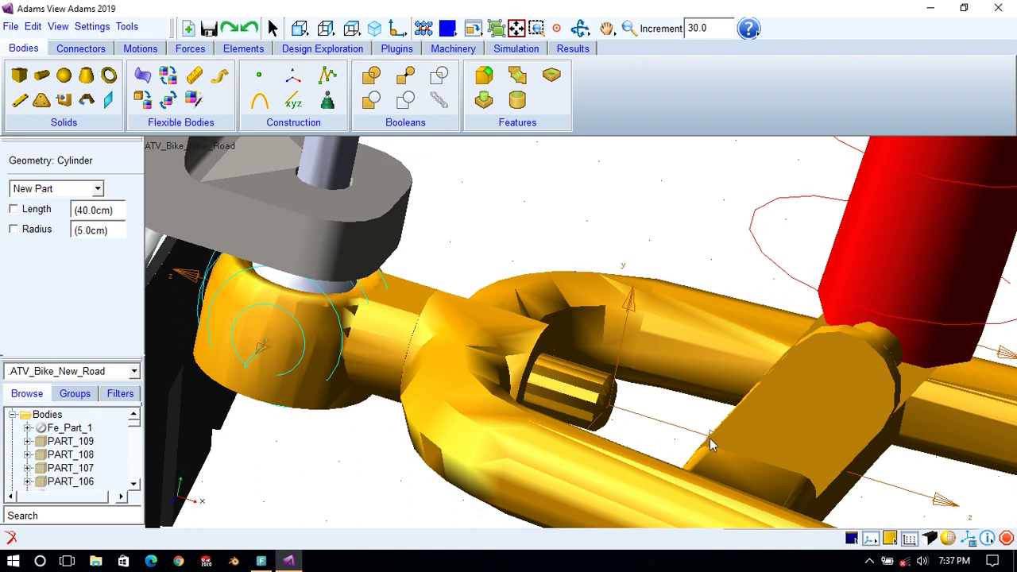
right_click(611, 409)
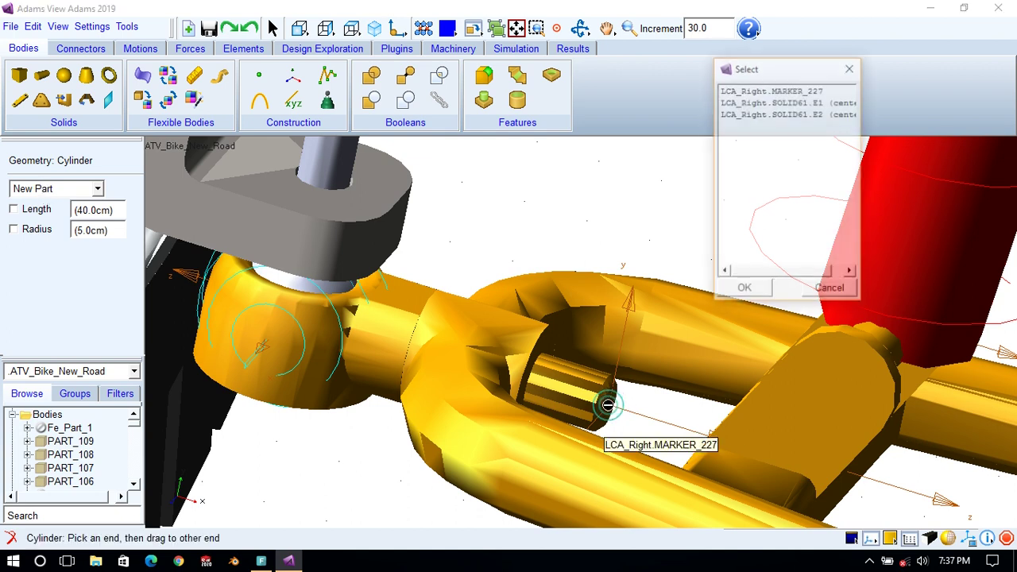
left_click(862, 116)
left_click_drag(936, 123, 939, 123)
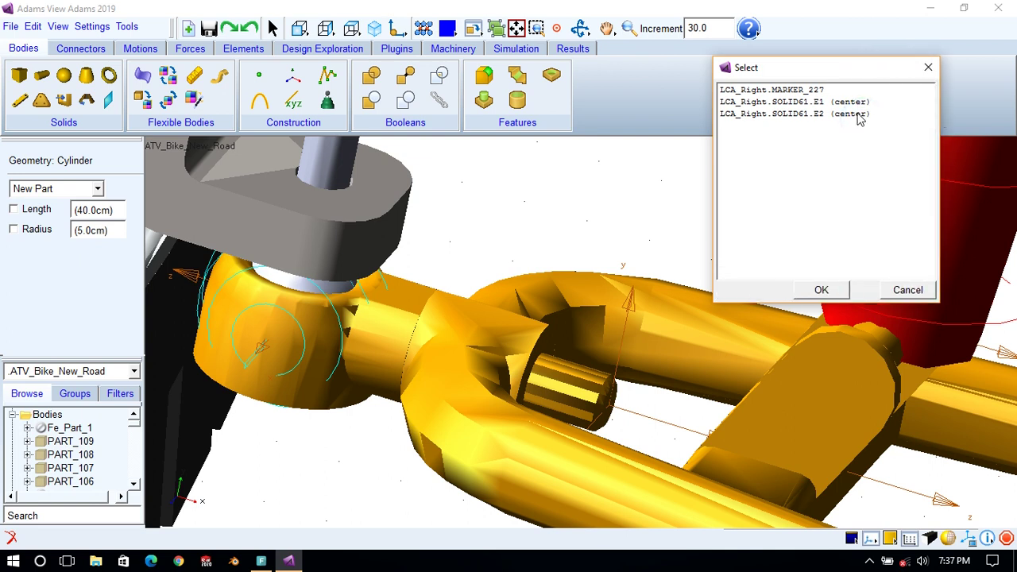
left_click(858, 114)
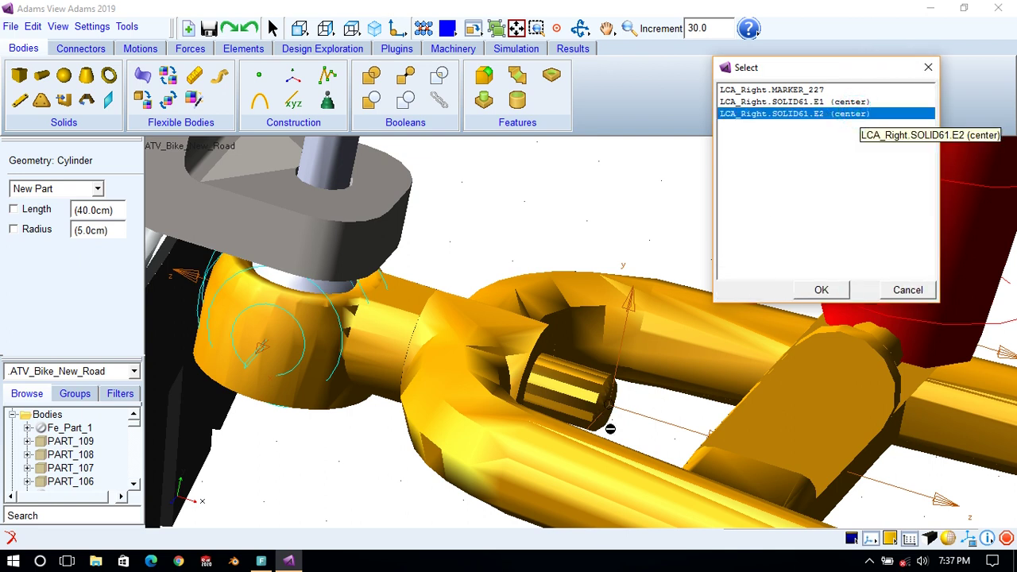
left_click(821, 289)
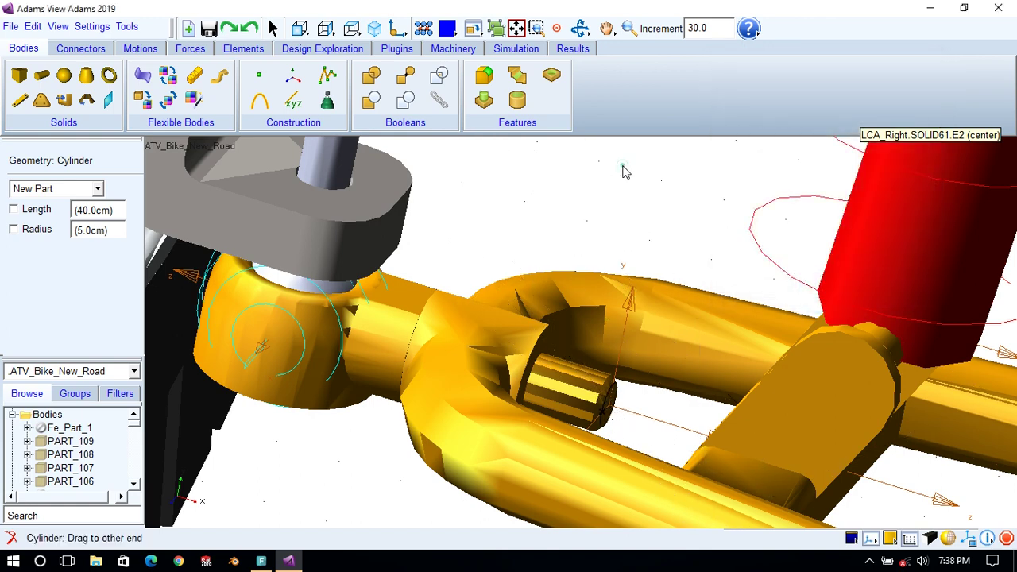
left_click(642, 206)
Rename the new cylinder part as a1.
key("z")
left_click_drag(644, 239, 644, 373)
left_click(64, 222)
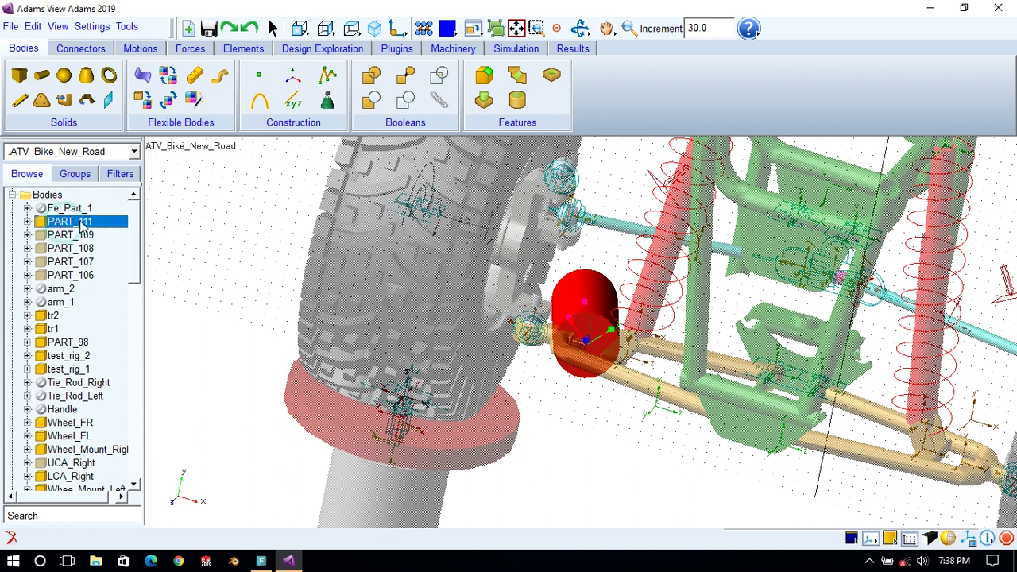
left_click(67, 222)
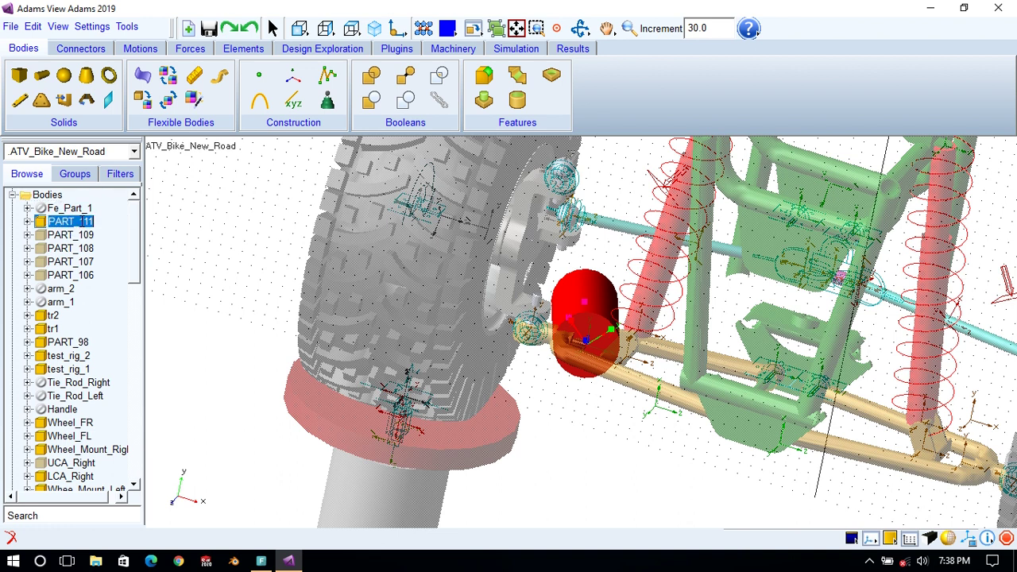
type("a")
key("Return")
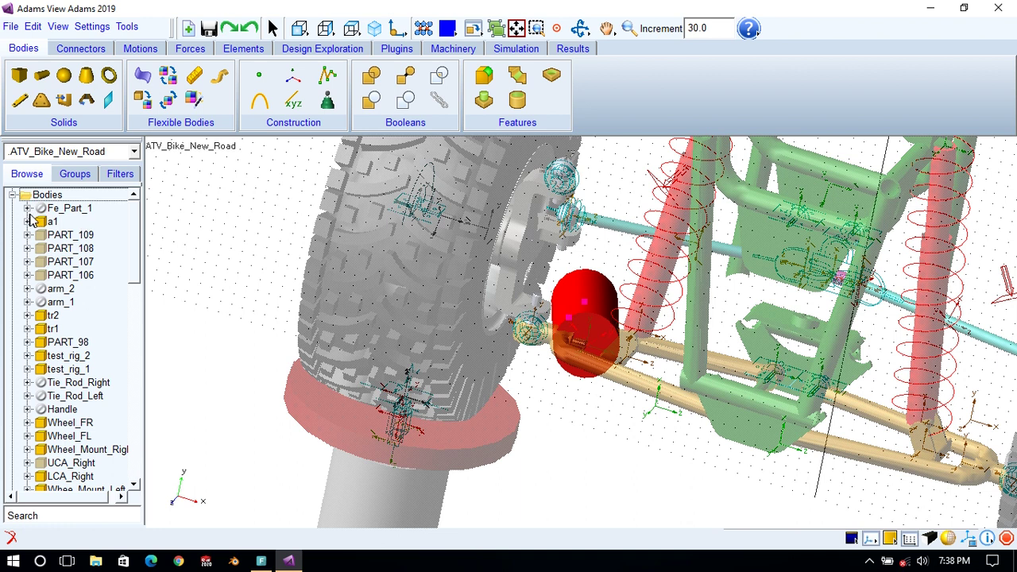
Compare the location and orientation settings of MARKER_245 in a1 with those of MARKER_213 in arm_1.
left_click(28, 222)
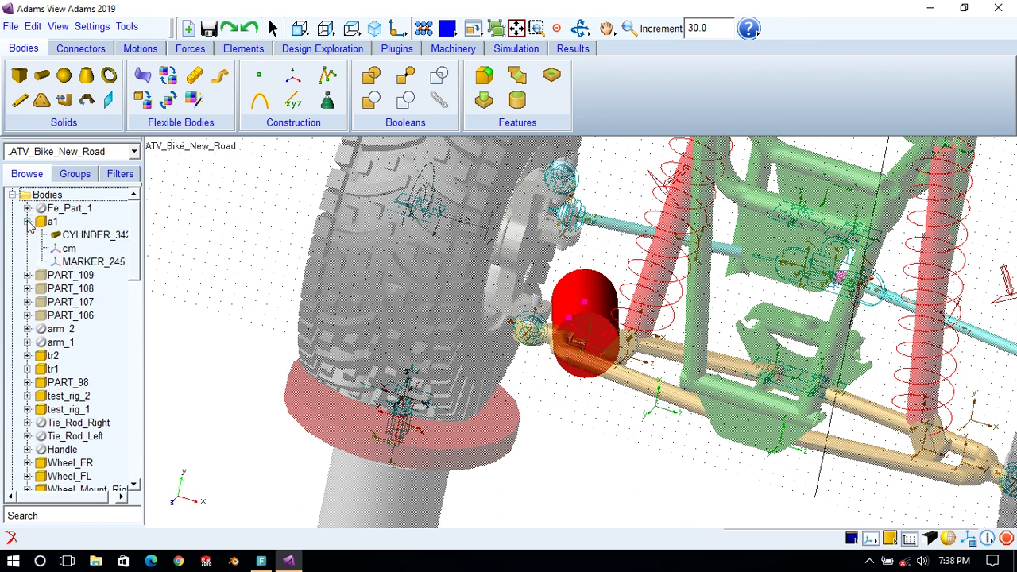
left_click(85, 264)
double_click(85, 264)
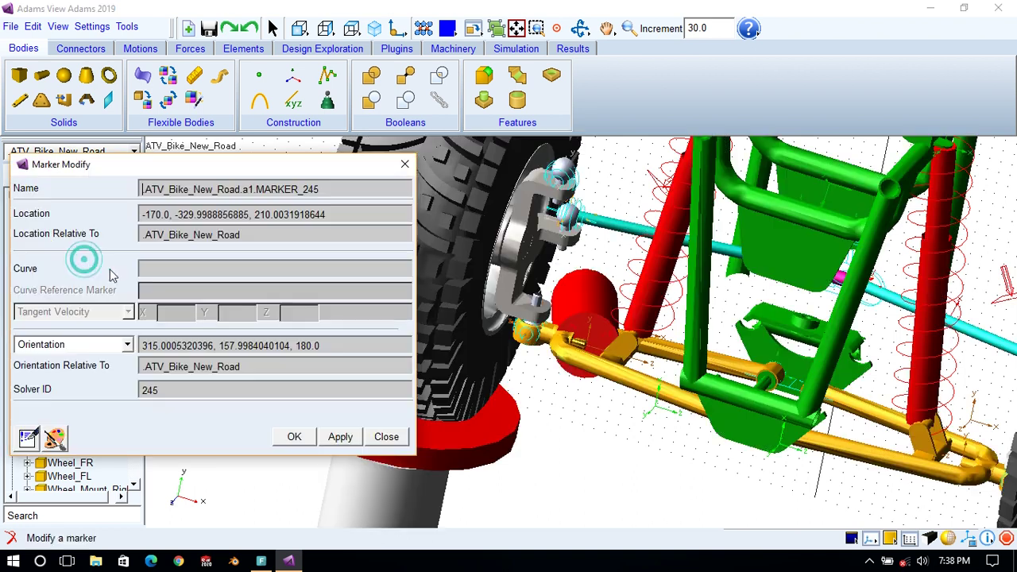
left_click(401, 164)
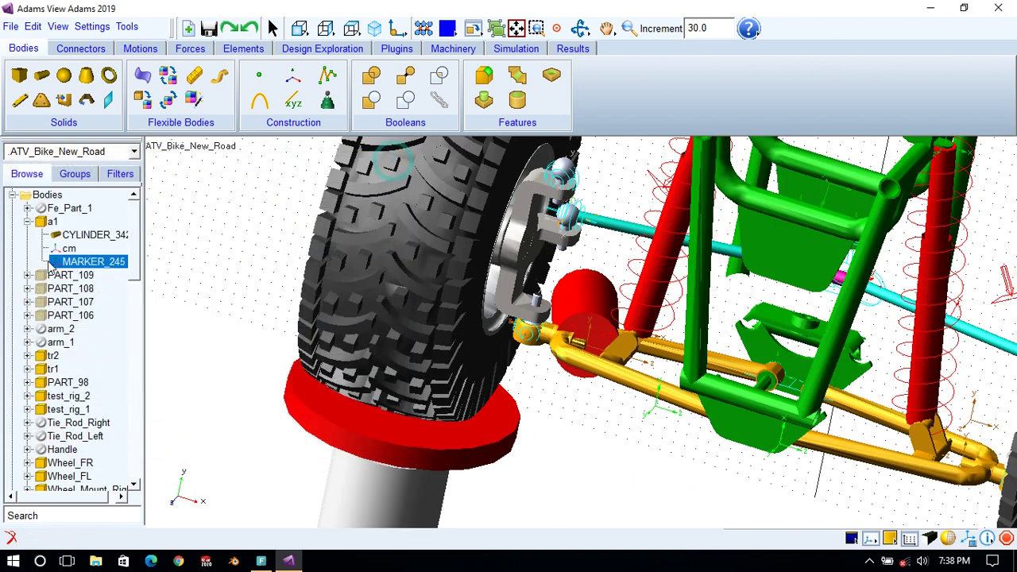
left_click(29, 342)
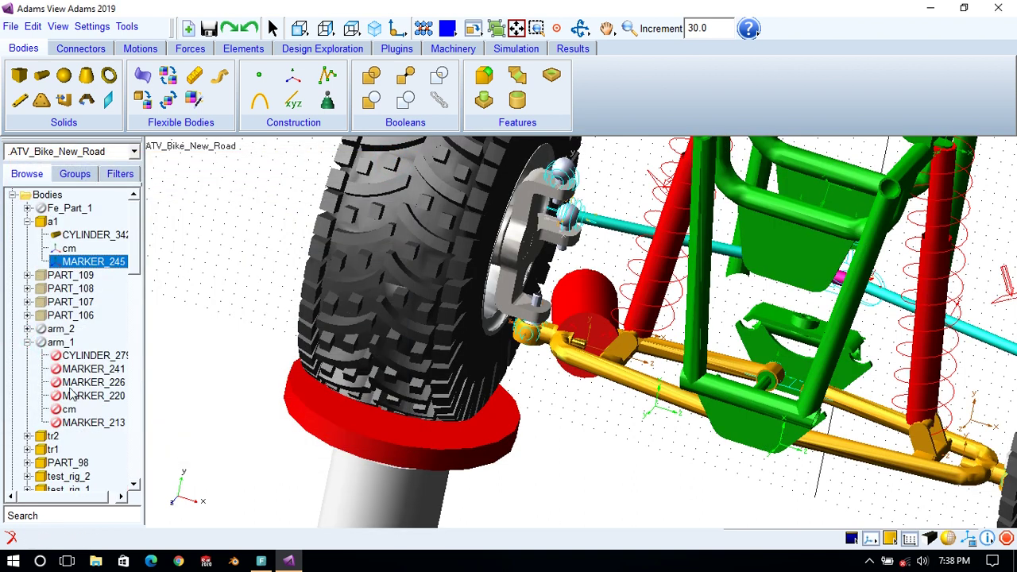
double_click(99, 424)
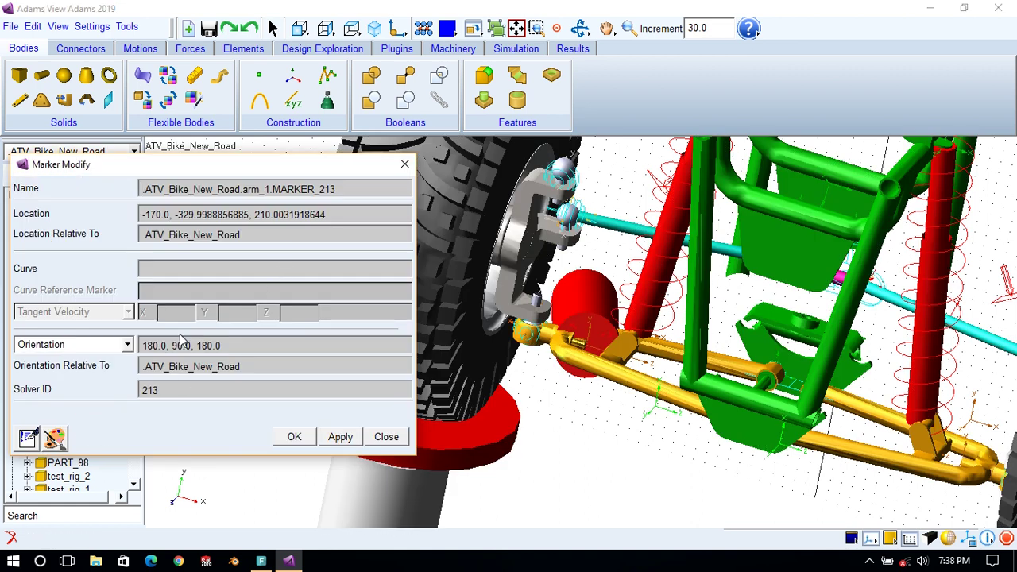
left_click(387, 437)
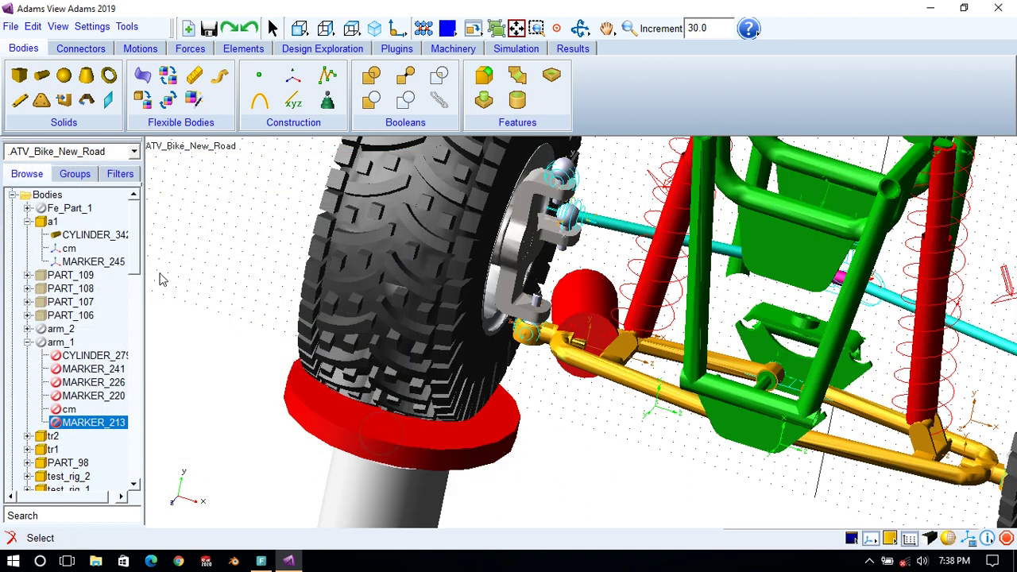
Set the orientation of MARKER_245 in a1 to 180,90,90.
left_click(29, 343)
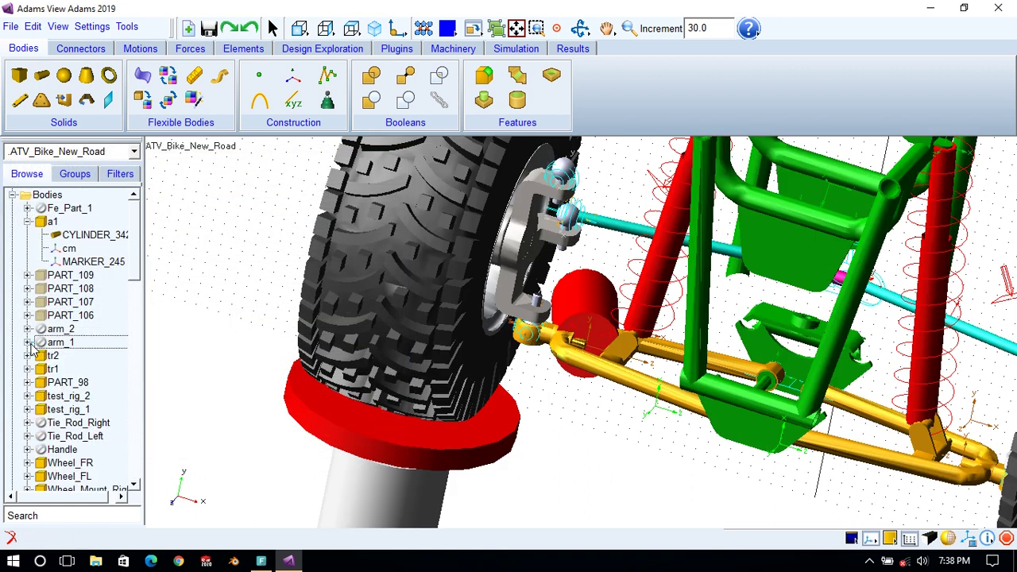
double_click(93, 264)
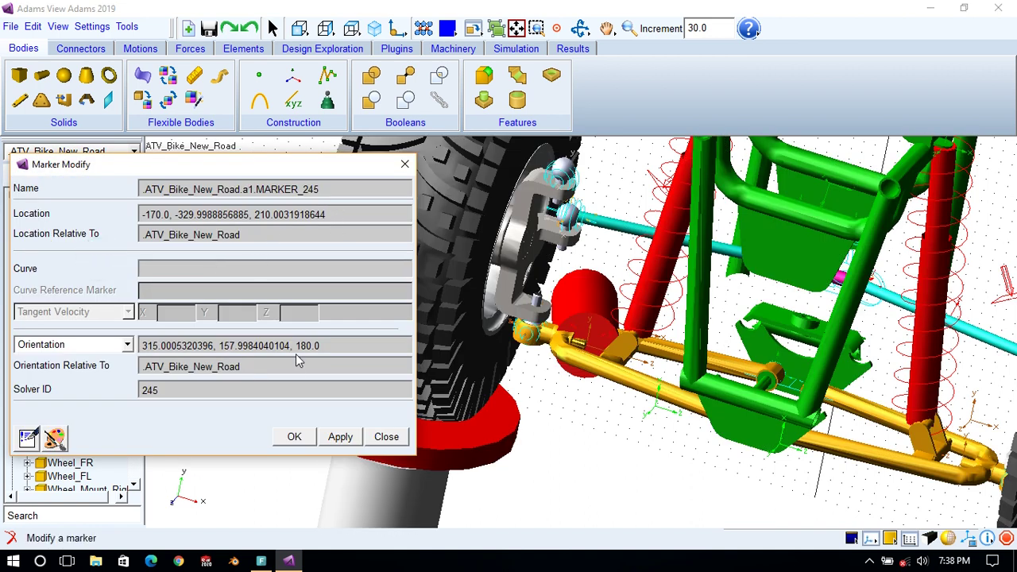
triple_click(327, 348)
type("180,90,90")
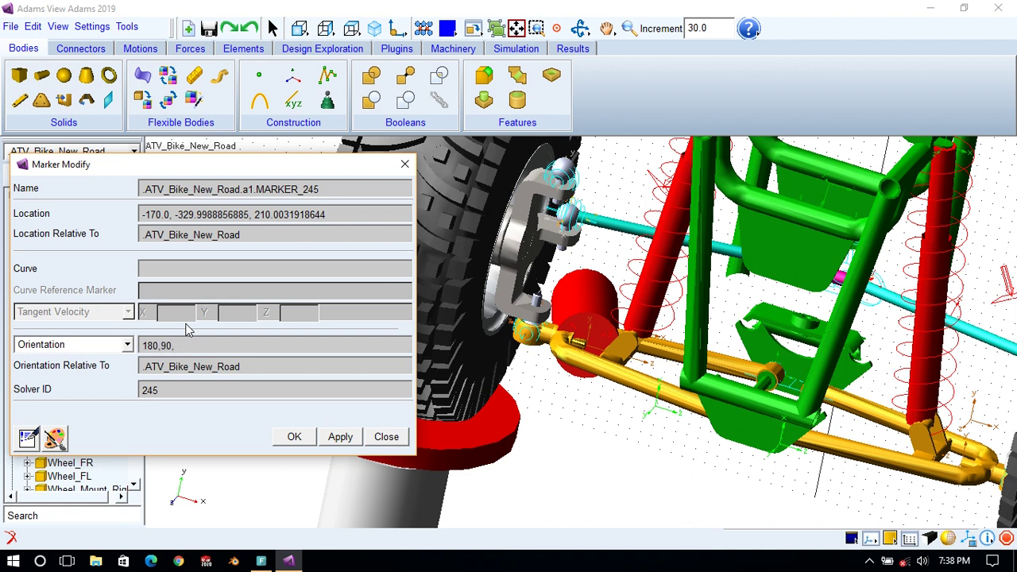
left_click(329, 438)
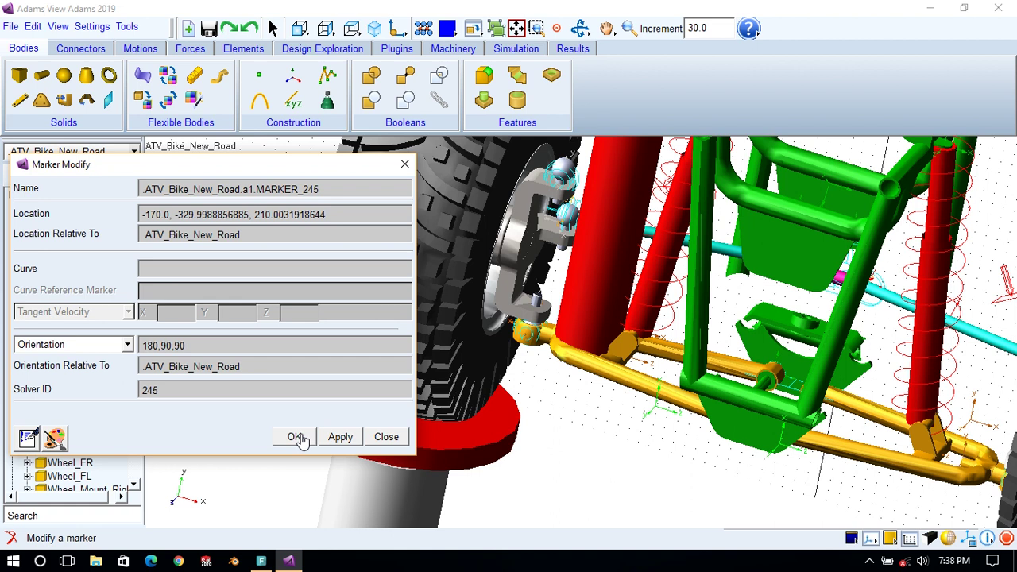
left_click(296, 437)
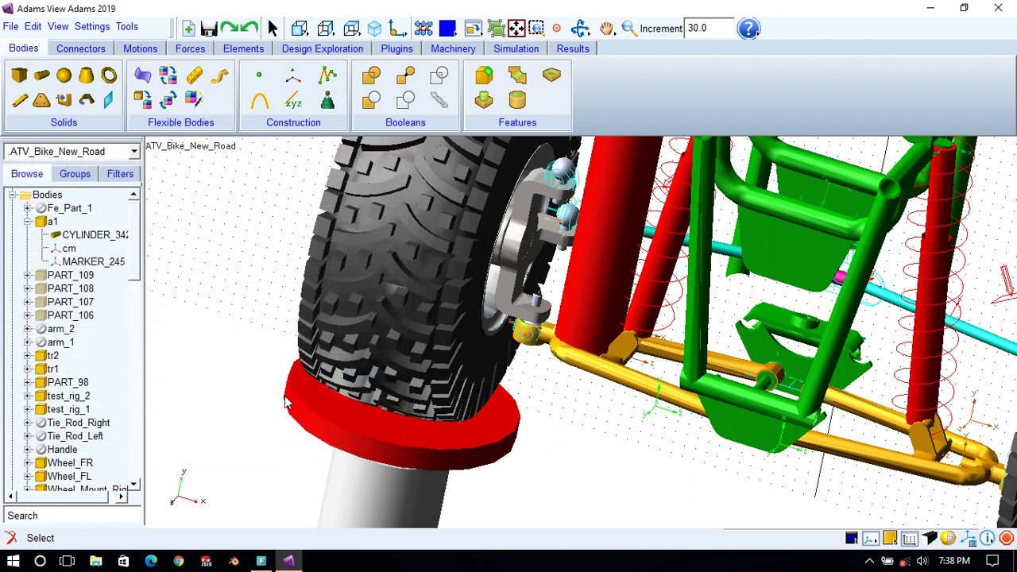
Set the a1 cylinder's length to 40 and its radius to 5.
double_click(103, 236)
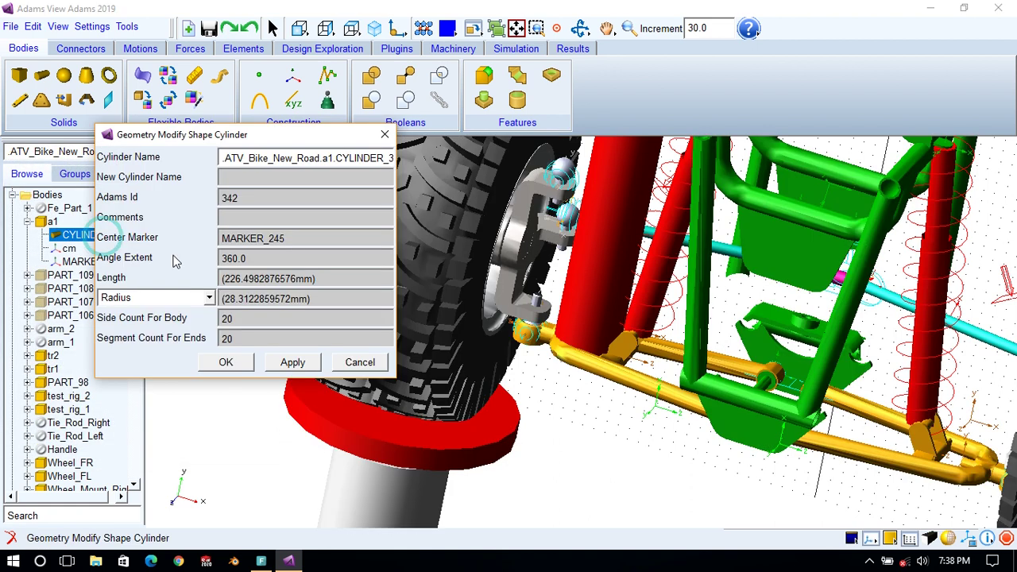
double_click(267, 263)
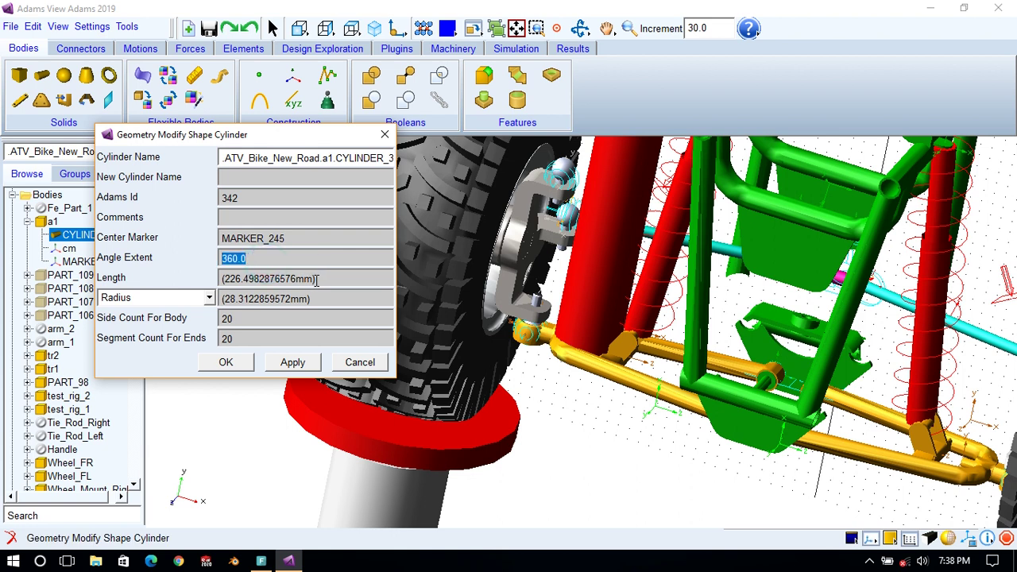
double_click(318, 279)
type("40")
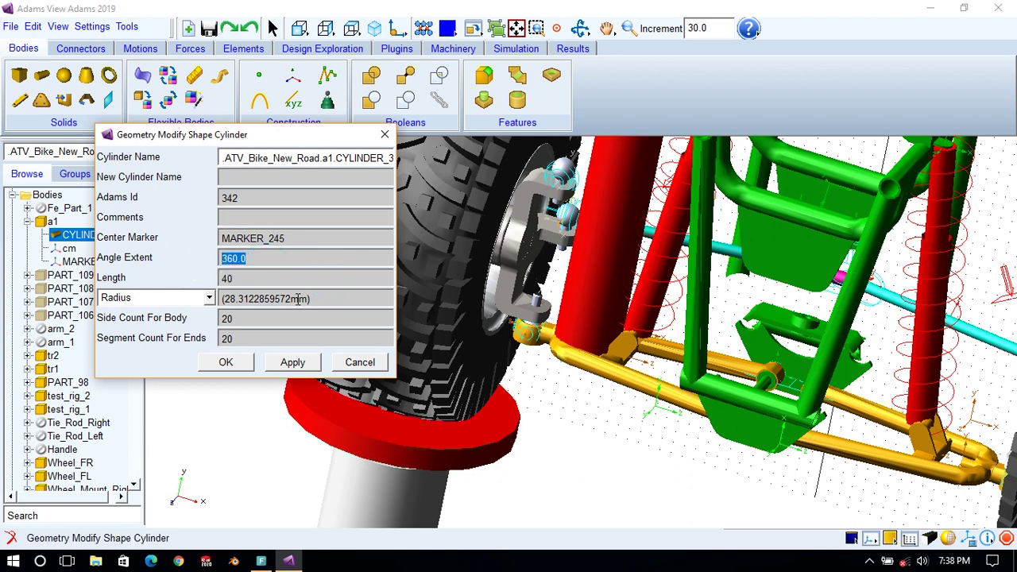
double_click(321, 300)
type("5")
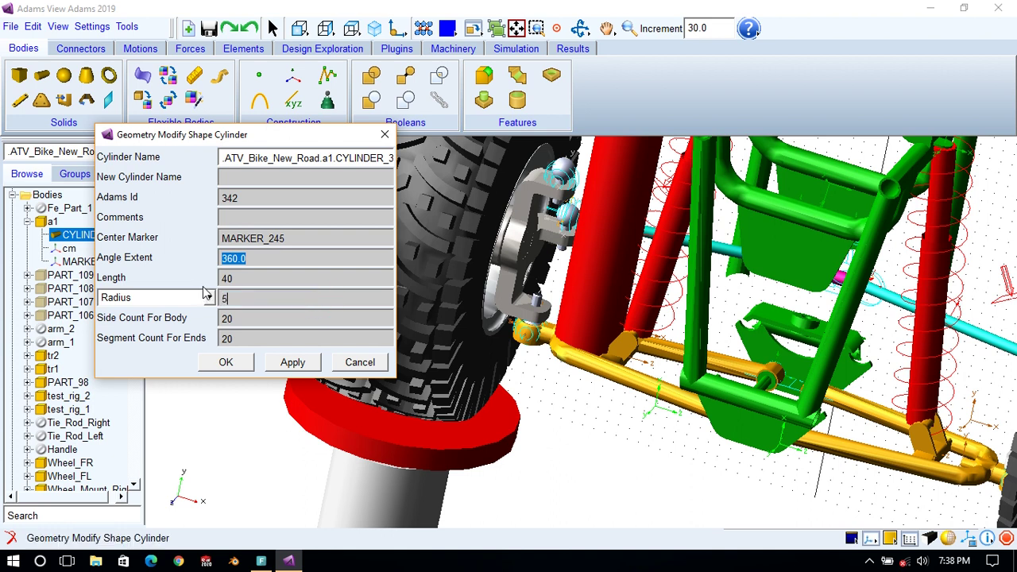
left_click(293, 362)
left_click(238, 364)
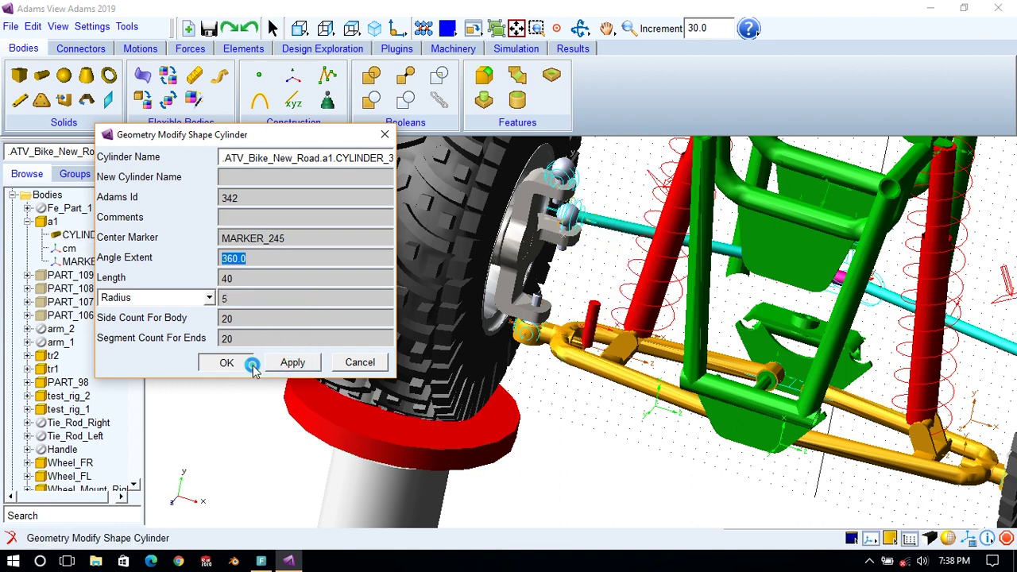
Create a cylinder about 292 mm long as a new part, starting at the stub center LCA_Left.SOLID59.E1 on the other lower control arm.
key("t")
left_click_drag(774, 468, 656, 359)
key("r")
key("w")
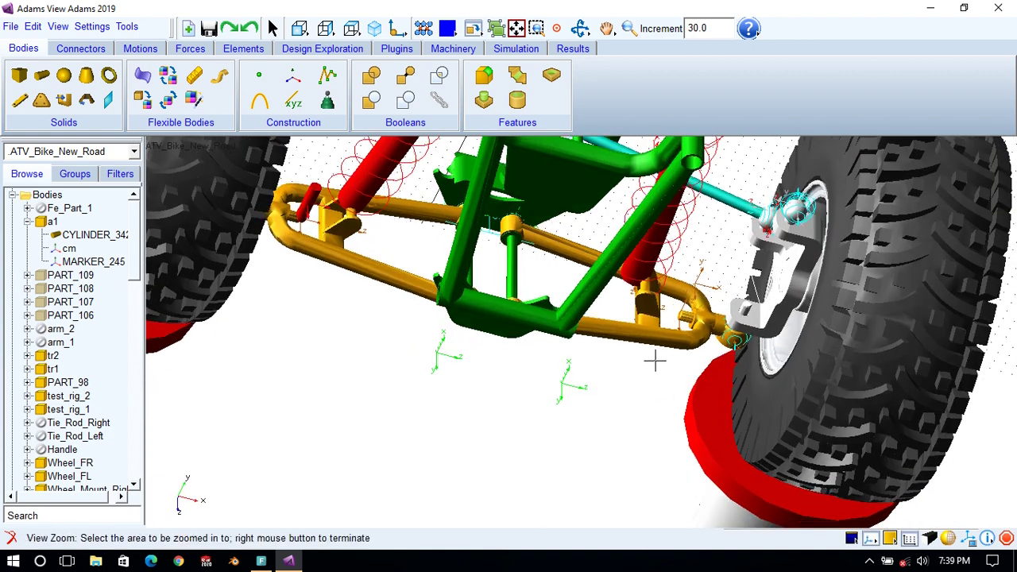
left_click_drag(658, 286, 699, 342)
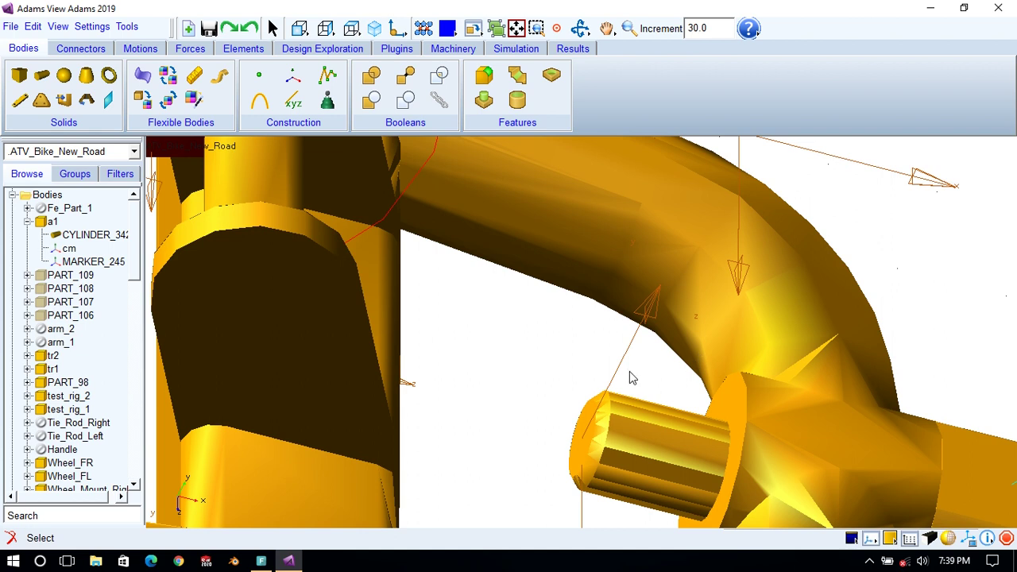
left_click(42, 75)
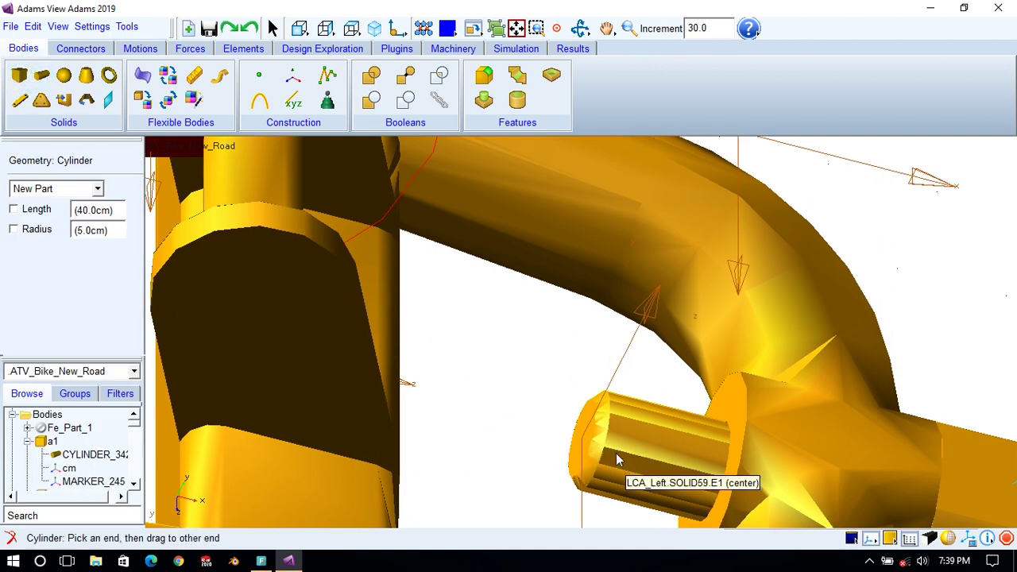
left_click(588, 446)
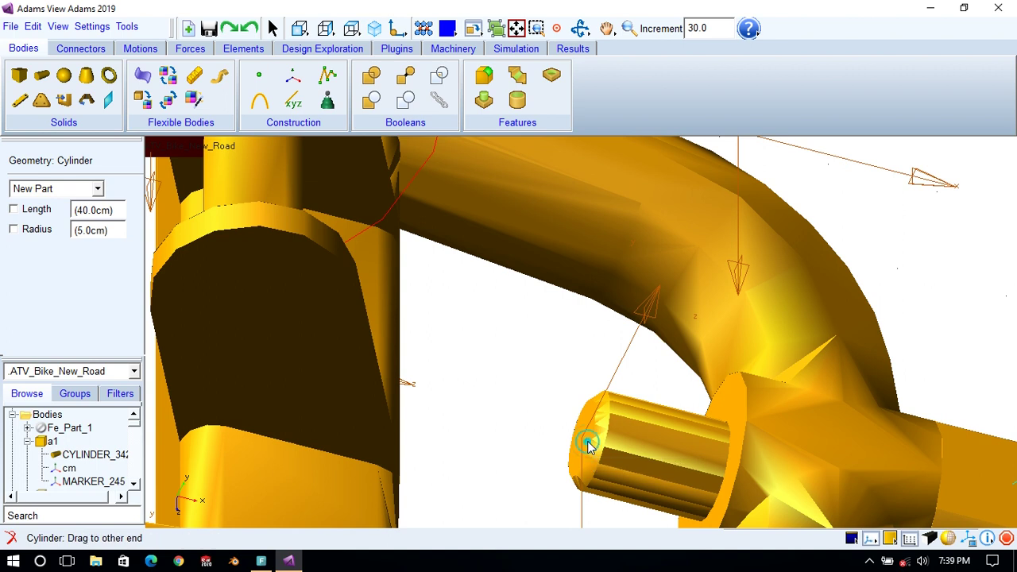
left_click(604, 354)
key("z")
left_click_drag(583, 332, 572, 365)
Rename the new cylinder part on the left lower control arm as a2.
left_click(71, 221)
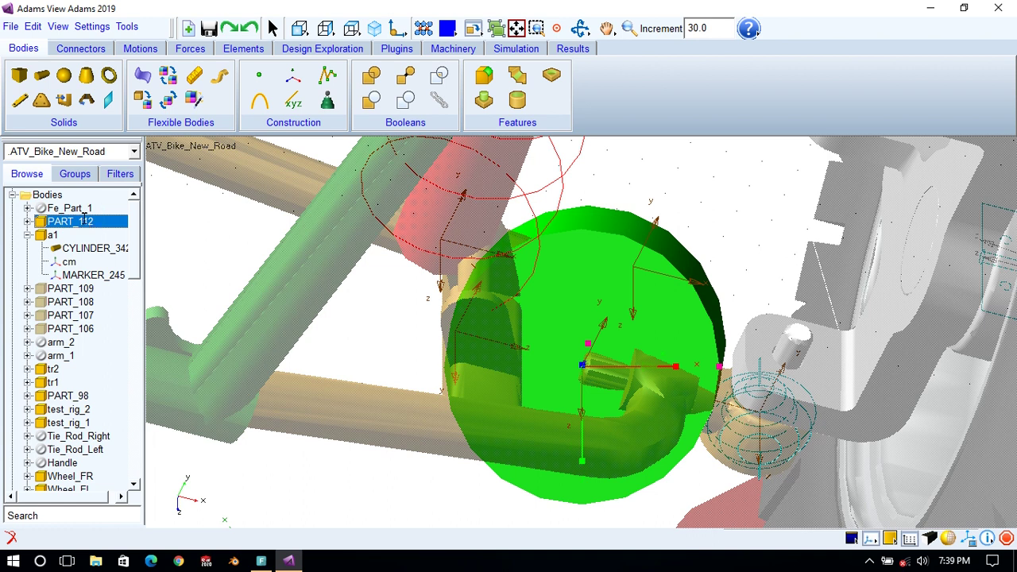
left_click(79, 221)
type("a2")
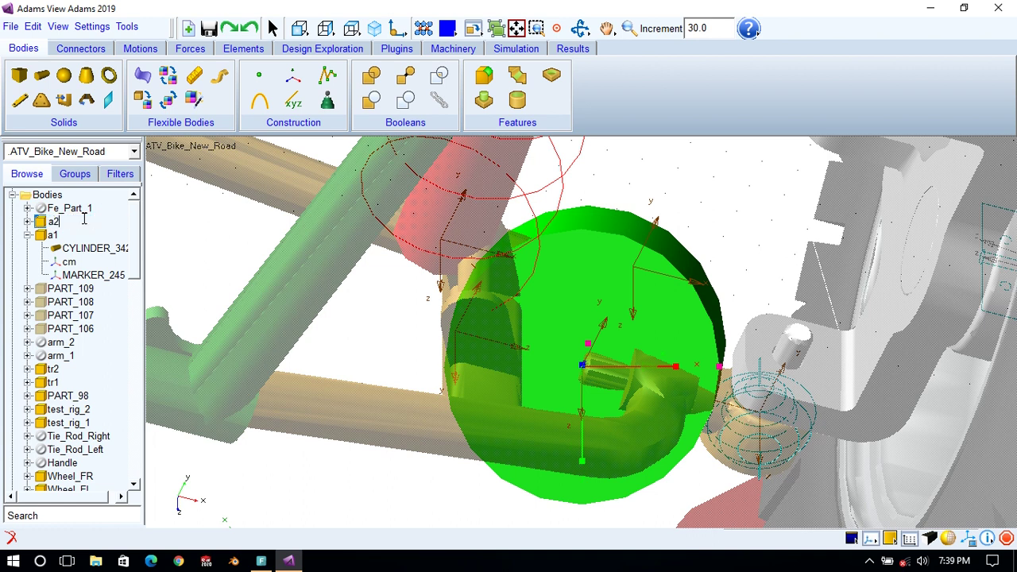
key("Return")
Set the orientation of MARKER_246 in a2 to 180,90,180.
left_click(29, 223)
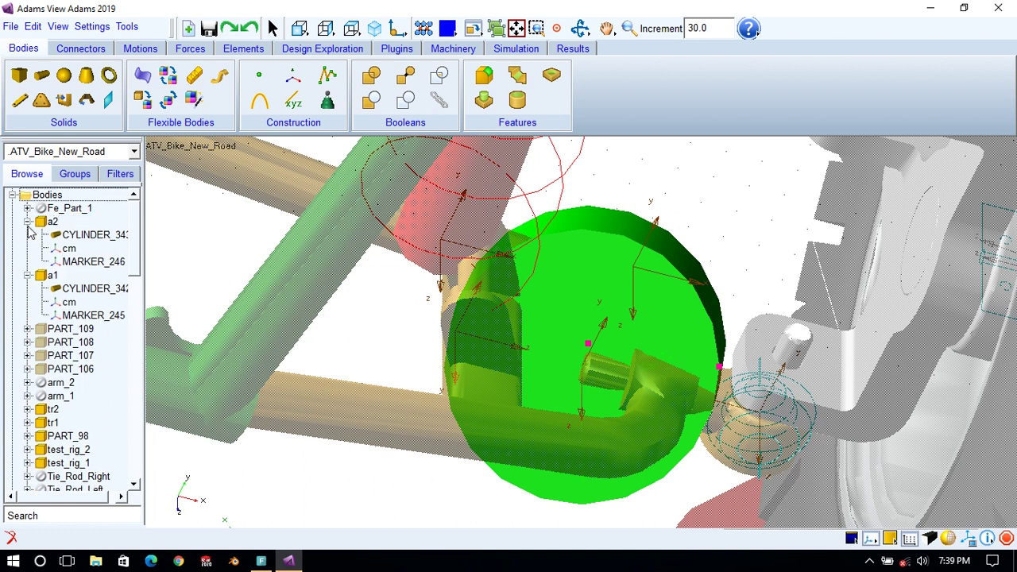
double_click(85, 264)
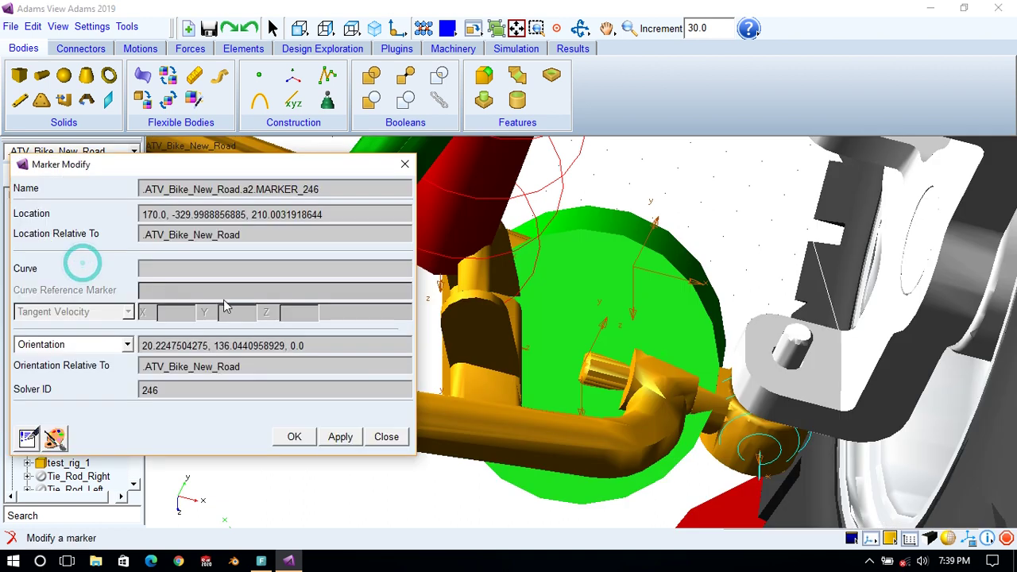
left_click(333, 346)
type("180")
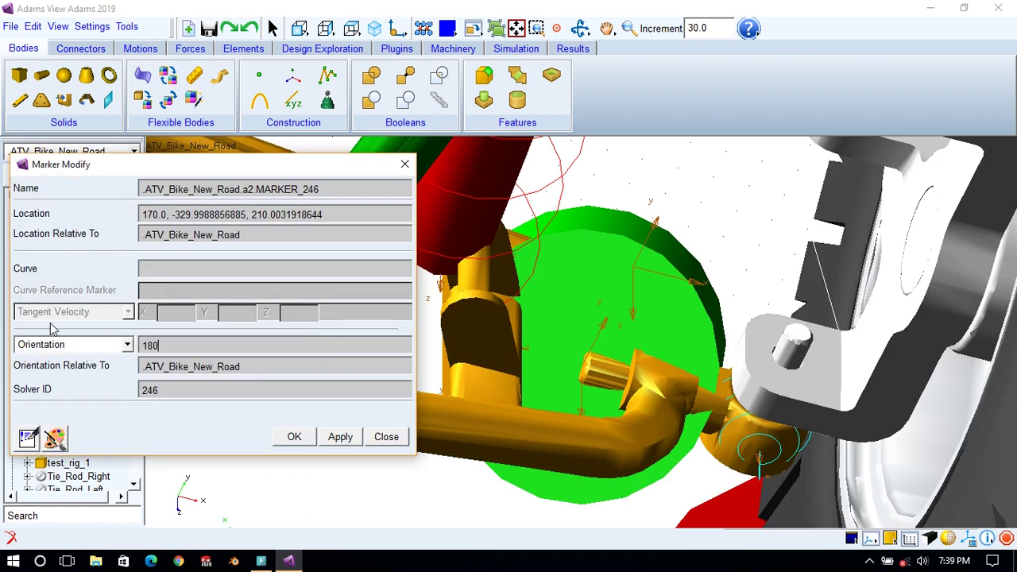
type(",90,180")
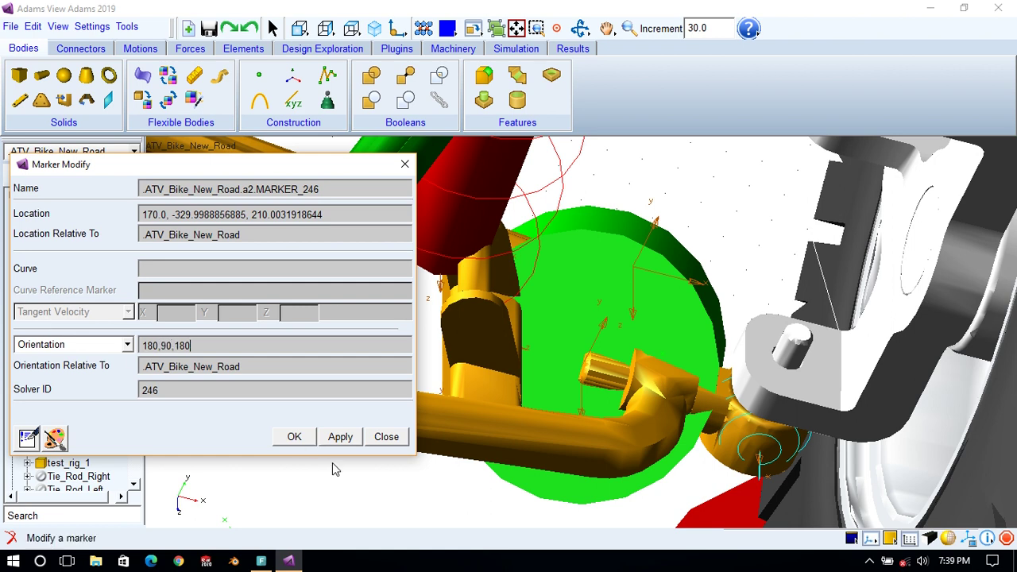
left_click(335, 437)
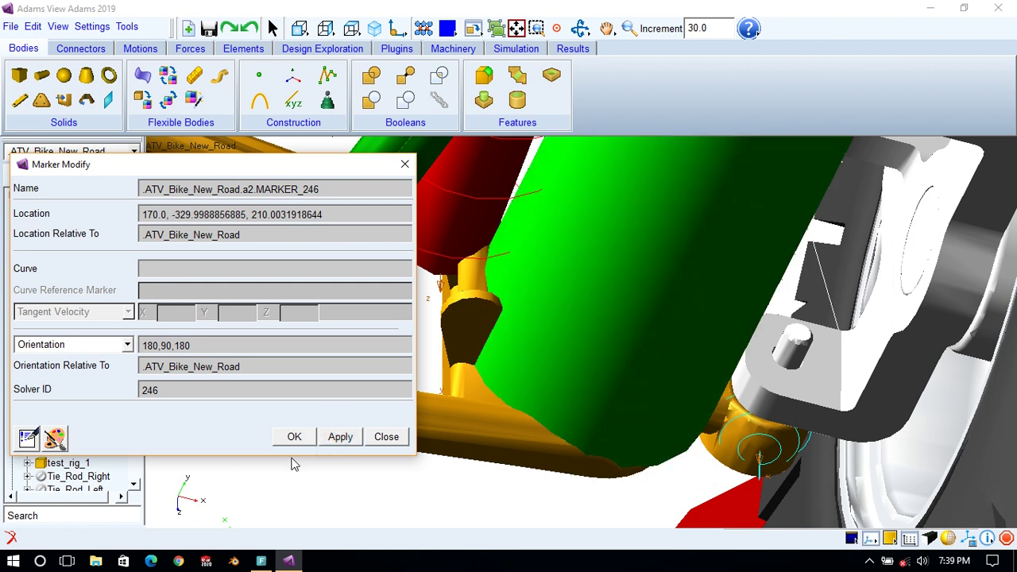
left_click(294, 437)
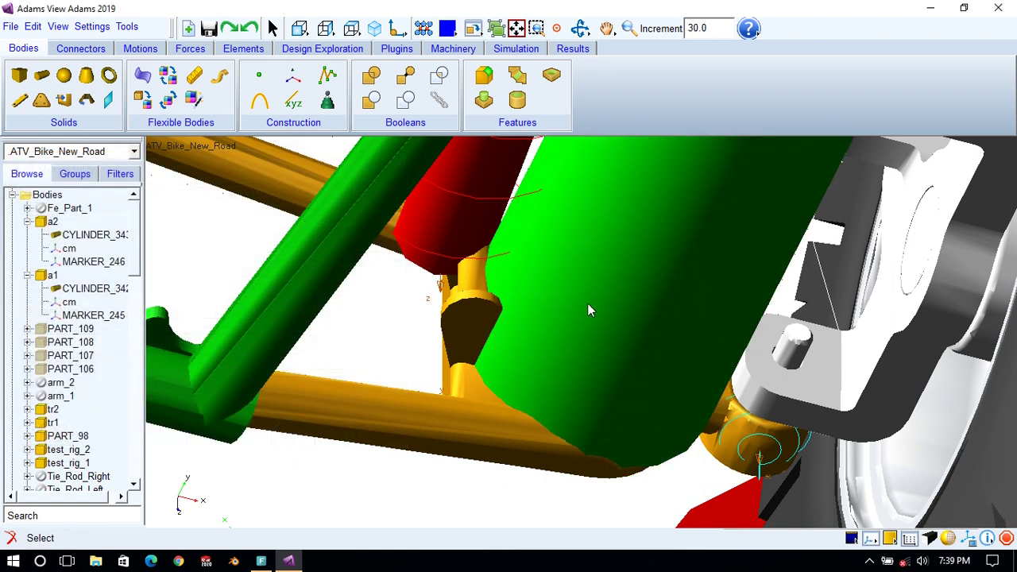
Set the a2 cylinder's length to 40 and its radius to 5.
double_click(79, 237)
left_click(365, 252)
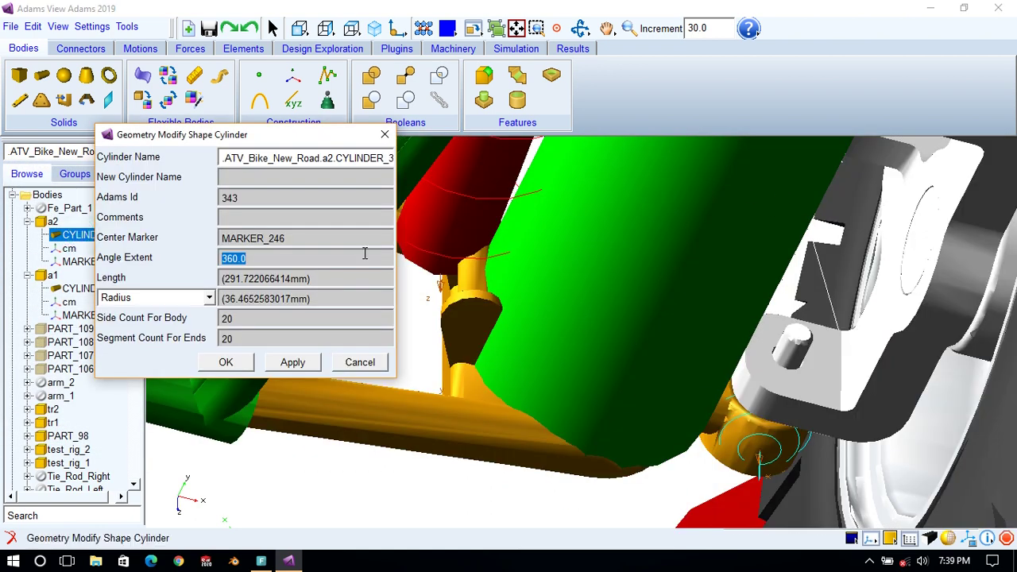
left_click(322, 279)
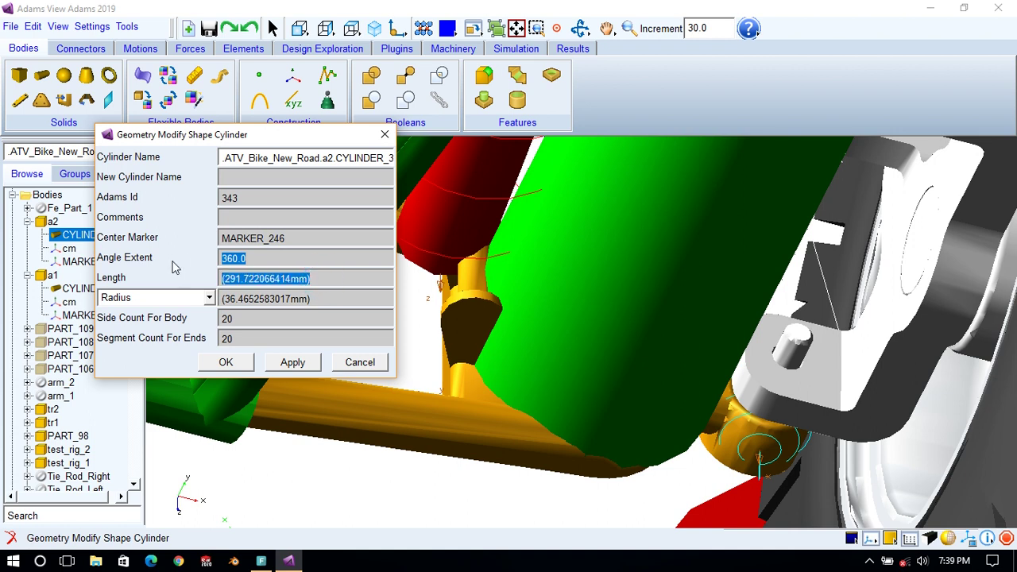
type("40")
key("Tab")
key("Tab")
type("5")
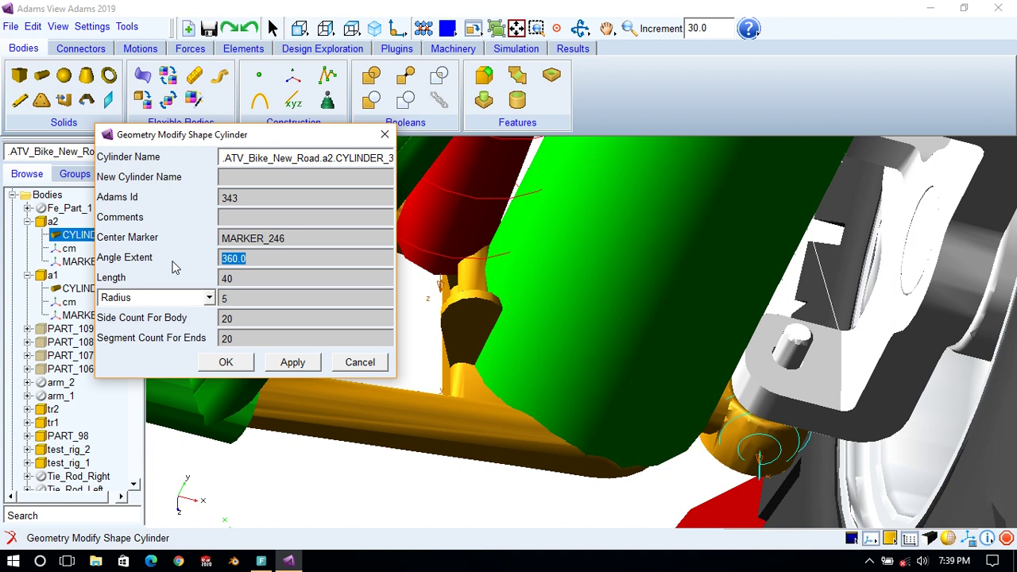
left_click(293, 361)
left_click(226, 361)
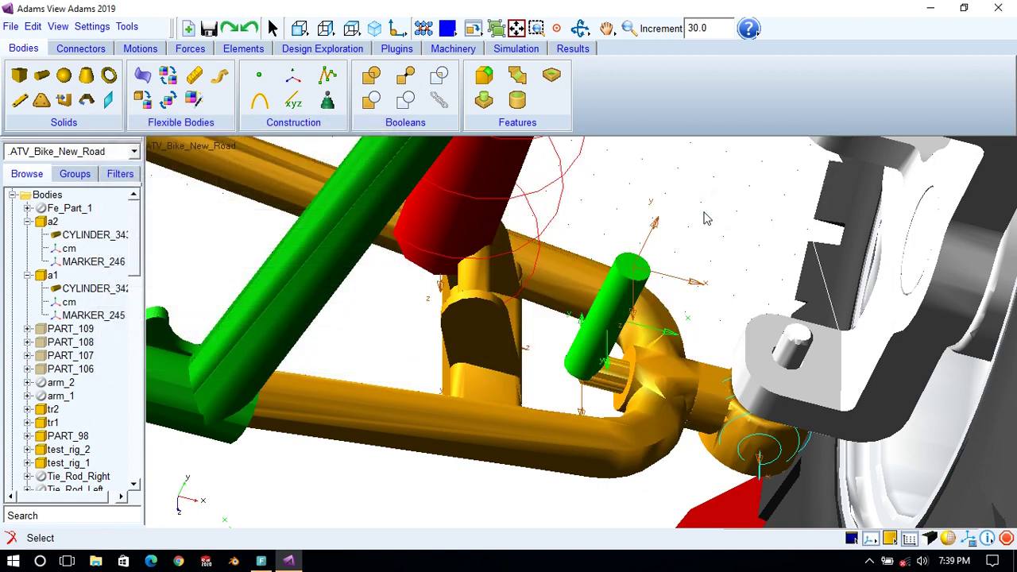
Examine the placement of both new link cylinders on the lower control arms from different angles.
key("r")
key("z")
left_click_drag(686, 220, 628, 321)
key("r")
key("t")
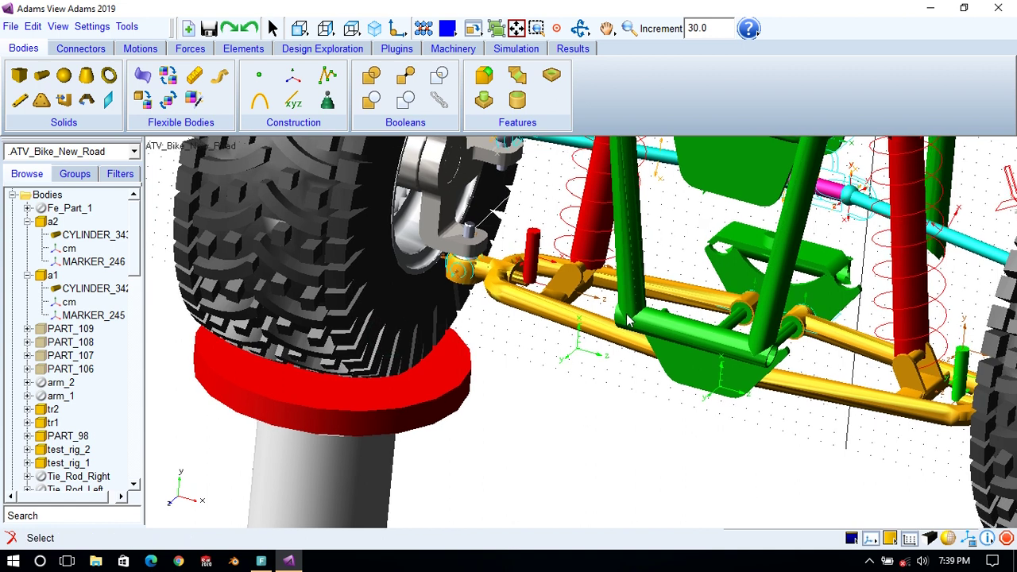
key("r")
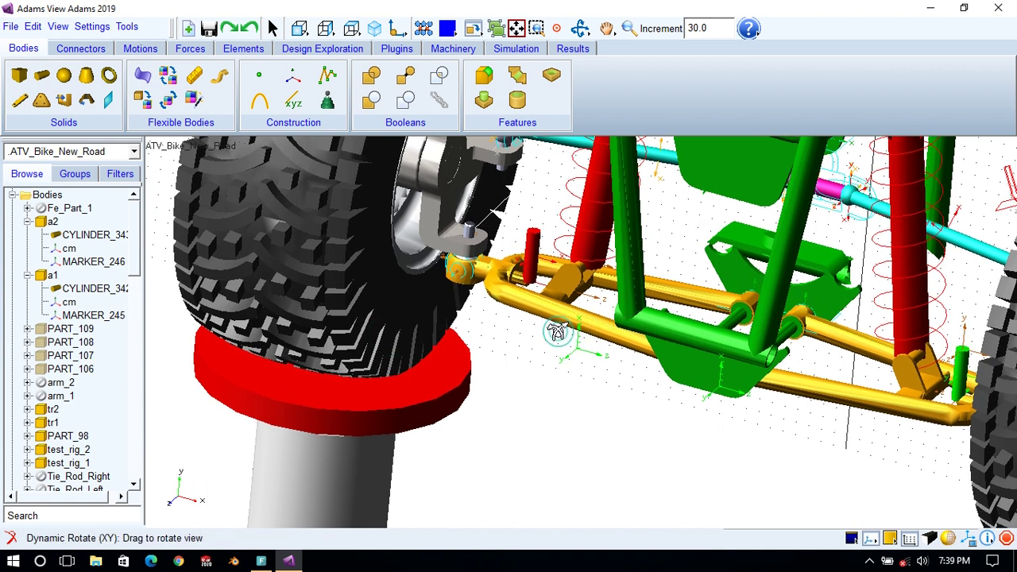
left_click_drag(556, 331, 558, 347)
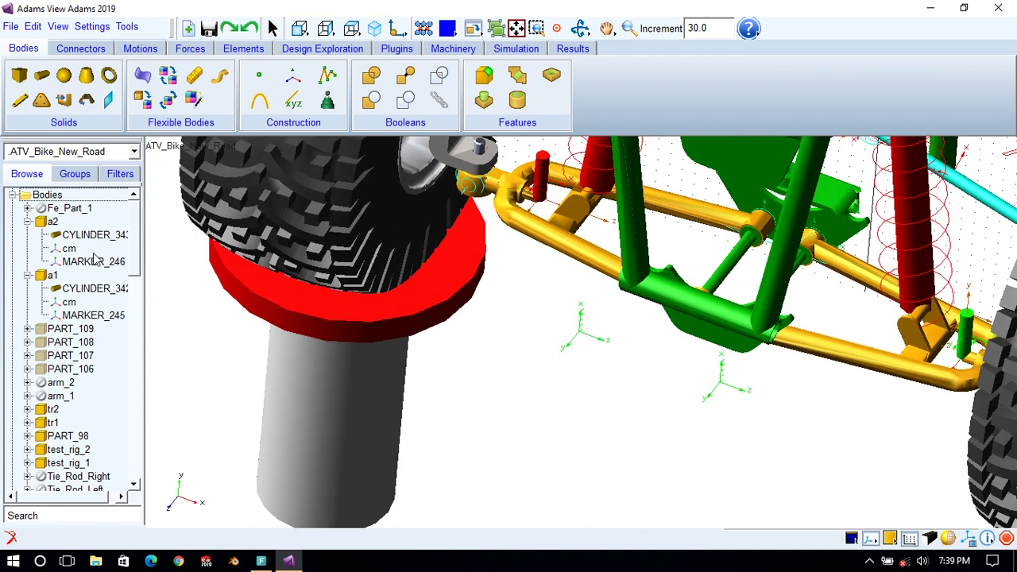
Collapse a2 and a1 in the model tree and show the hidden parts PART_106, PART_107 and PART_108.
left_click(27, 222)
left_click(27, 235)
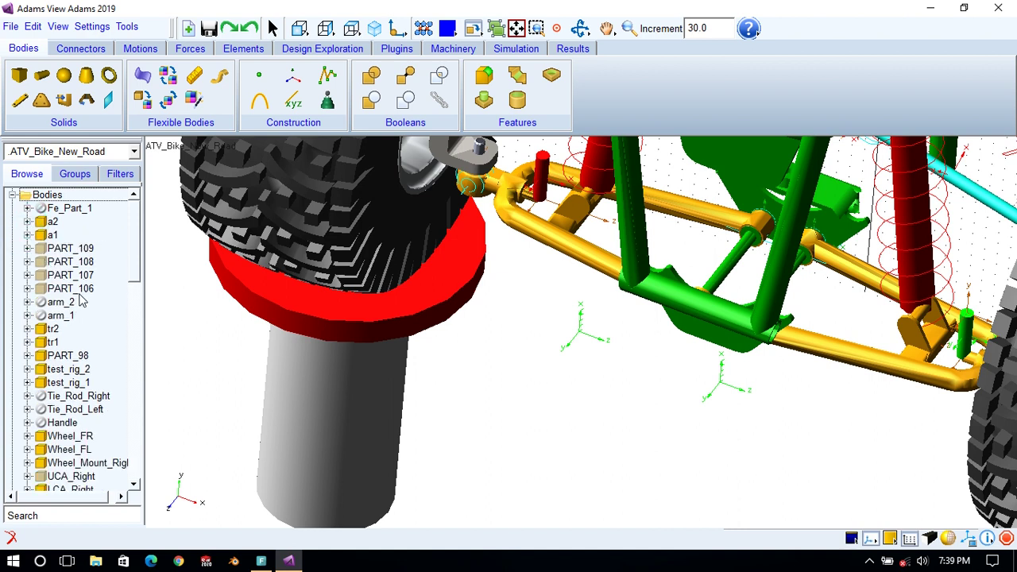
left_click(80, 289)
right_click(87, 291)
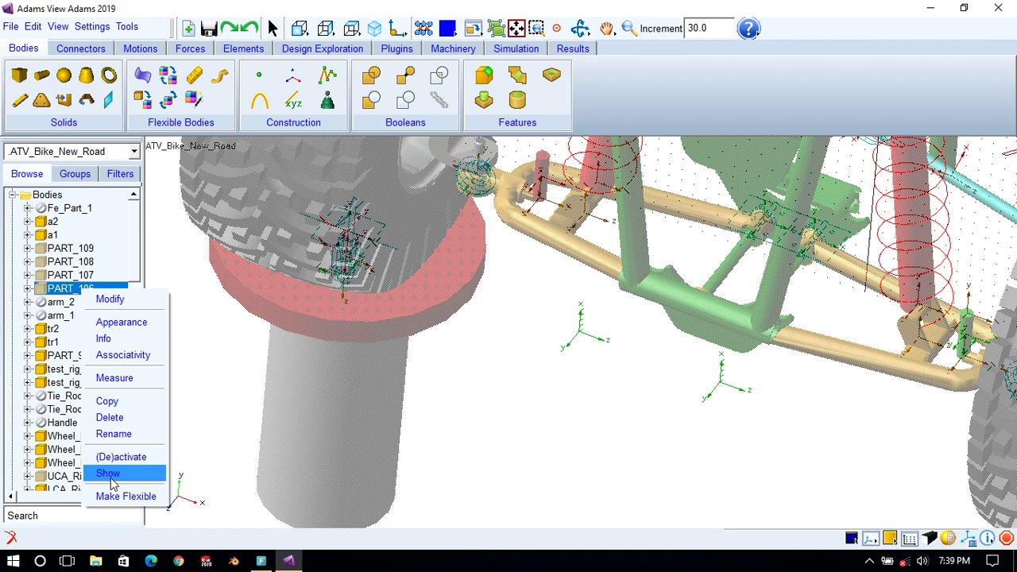
left_click(112, 474)
right_click(73, 276)
left_click(103, 461)
right_click(70, 262)
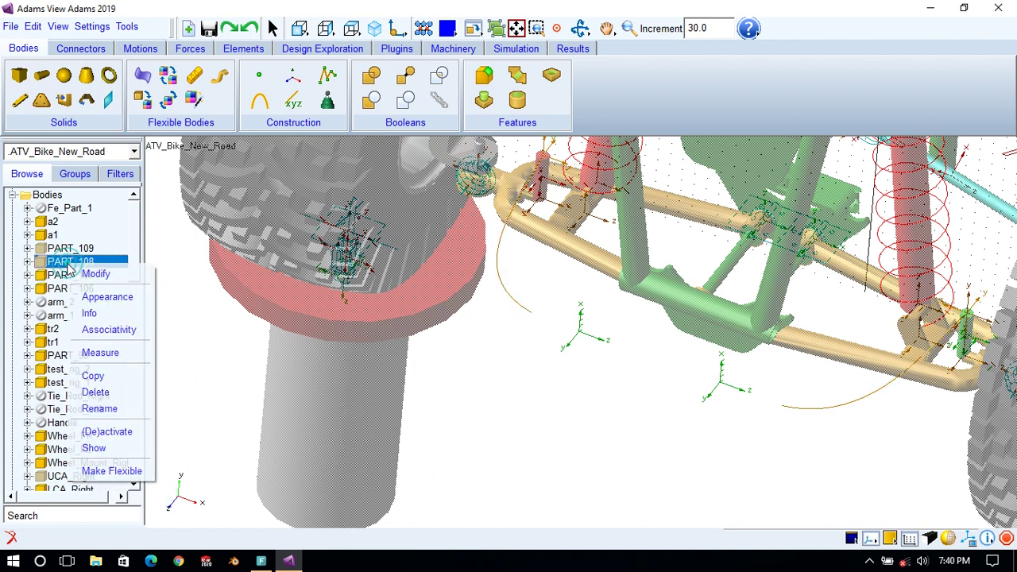
left_click(103, 447)
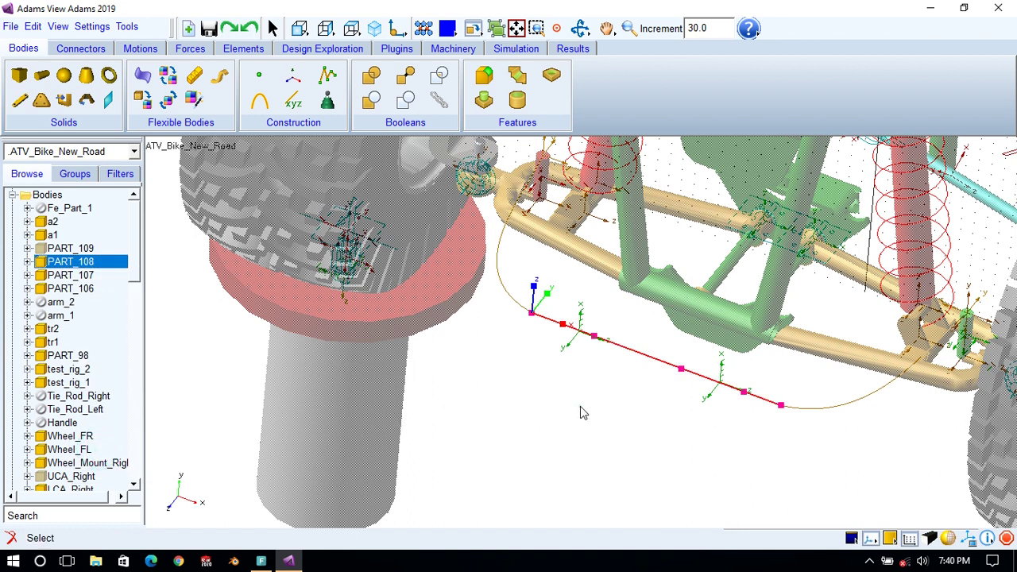
View the straight line and curved ends of the displayed anti-roll bar parts from the top.
key("t")
mouse_move(560, 412)
left_mouse_down()
mouse_move(561, 400)
mouse_move(551, 430)
left_mouse_up()
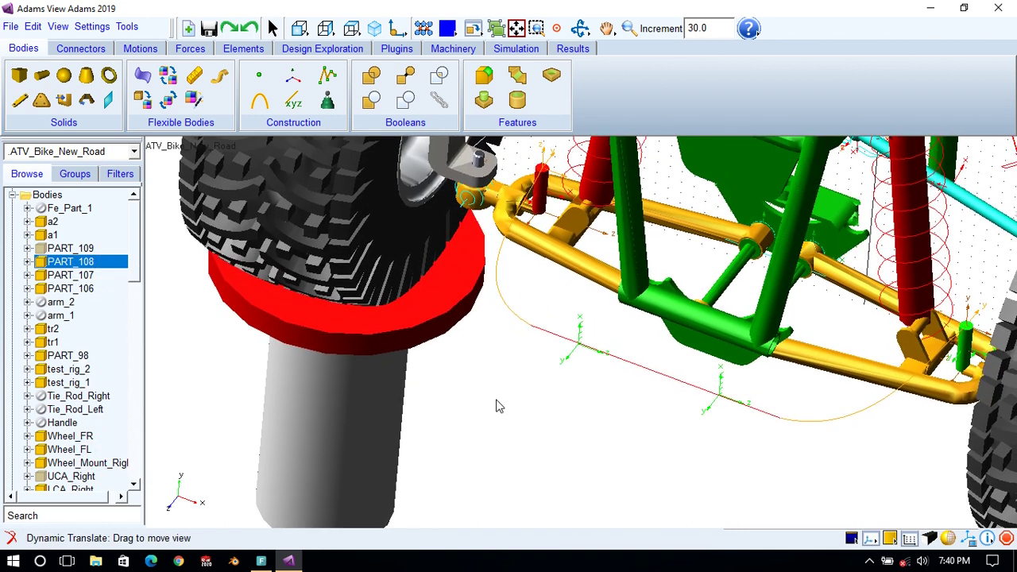
left_click(328, 30)
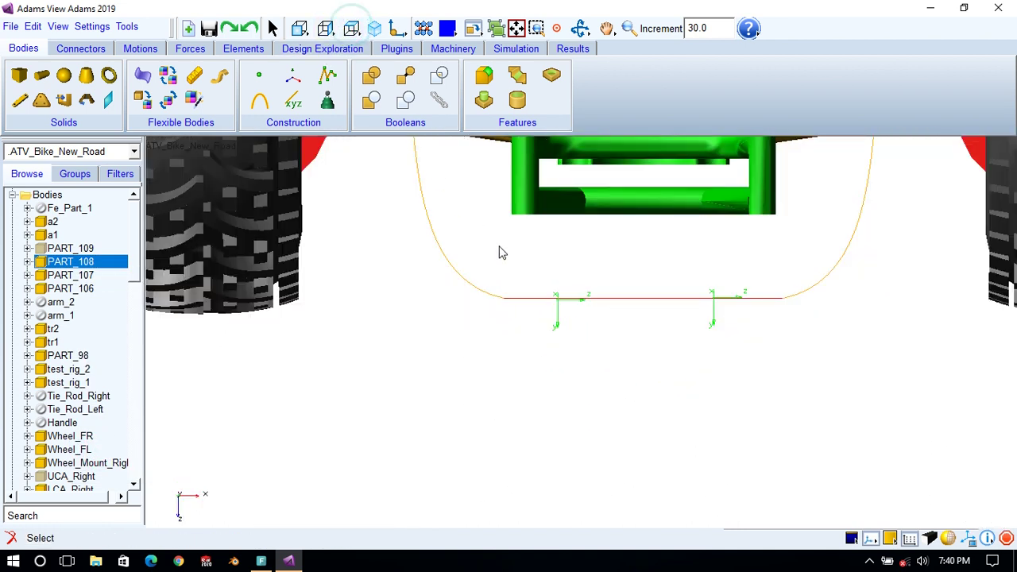
Orient the working grid to the global XZ plane.
key("t")
left_click_drag(518, 237, 402, 185)
key("r")
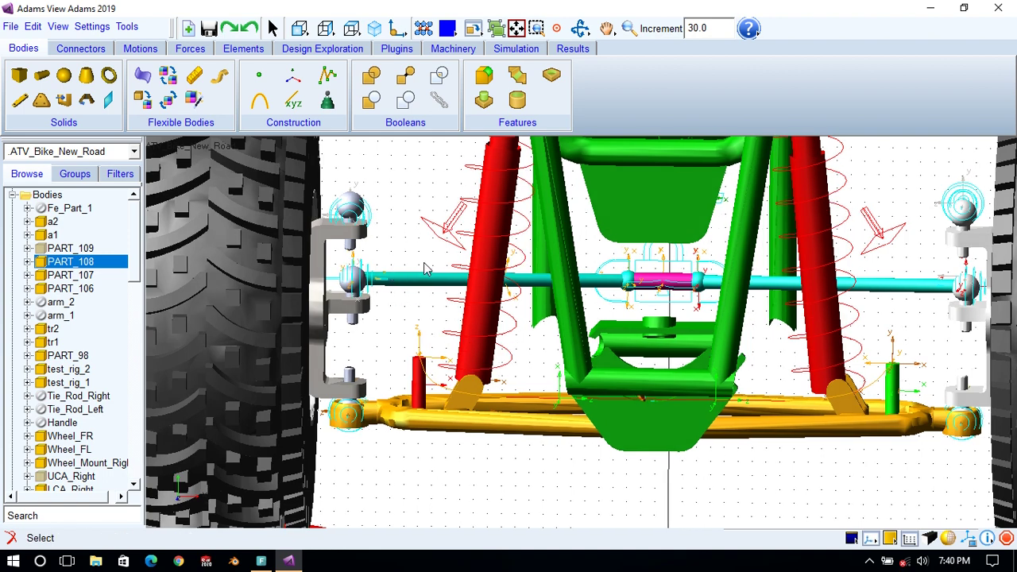
key("z")
left_click_drag(390, 234, 461, 373)
key("r")
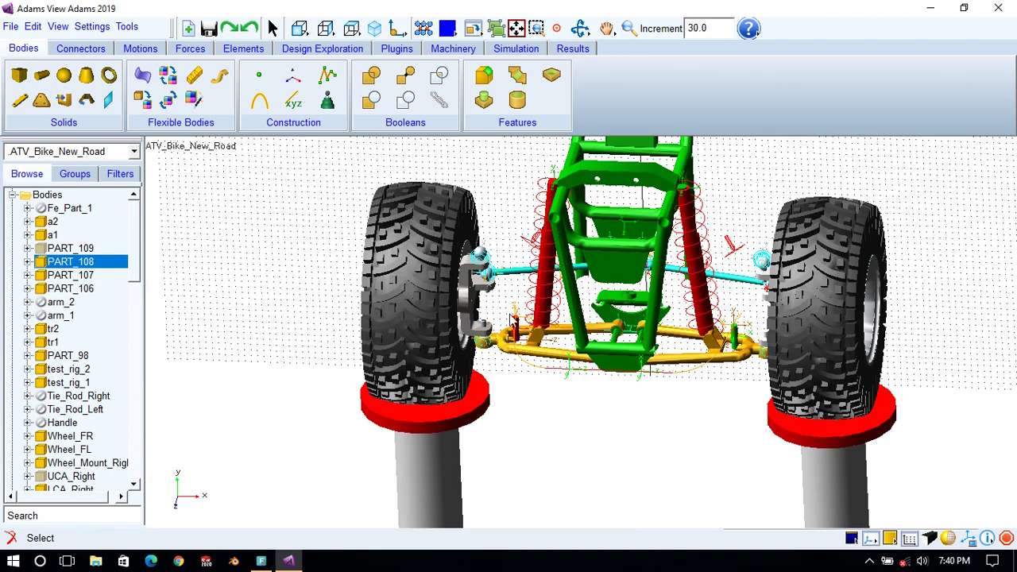
key("w")
left_click_drag(482, 269, 549, 359)
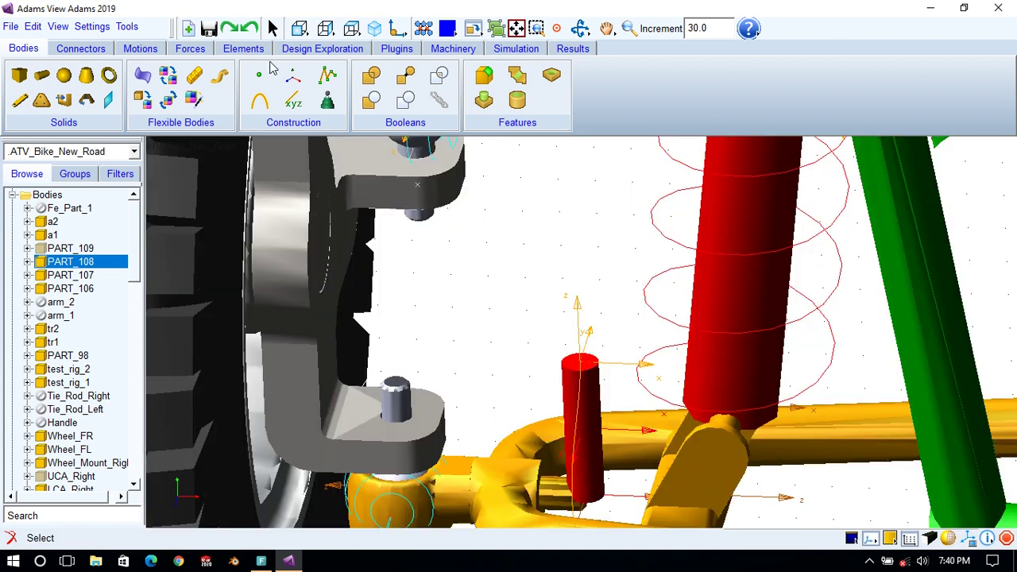
left_click(103, 28)
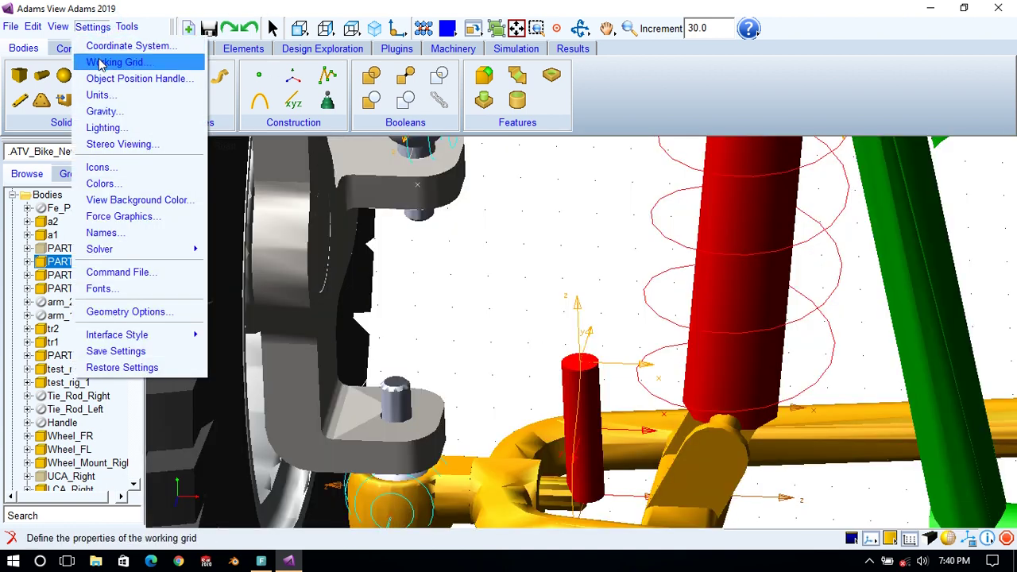
left_click(104, 60)
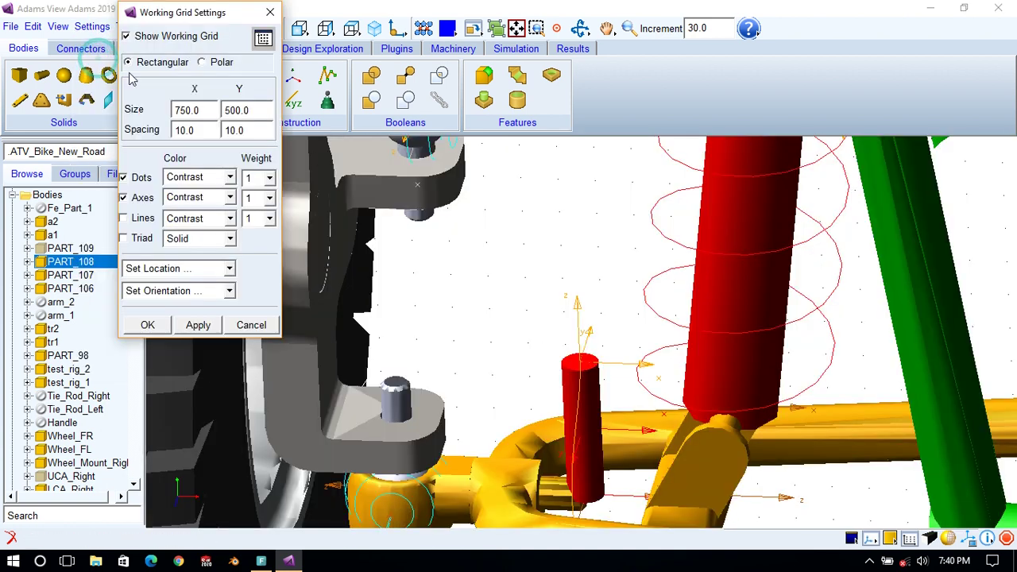
left_click(183, 291)
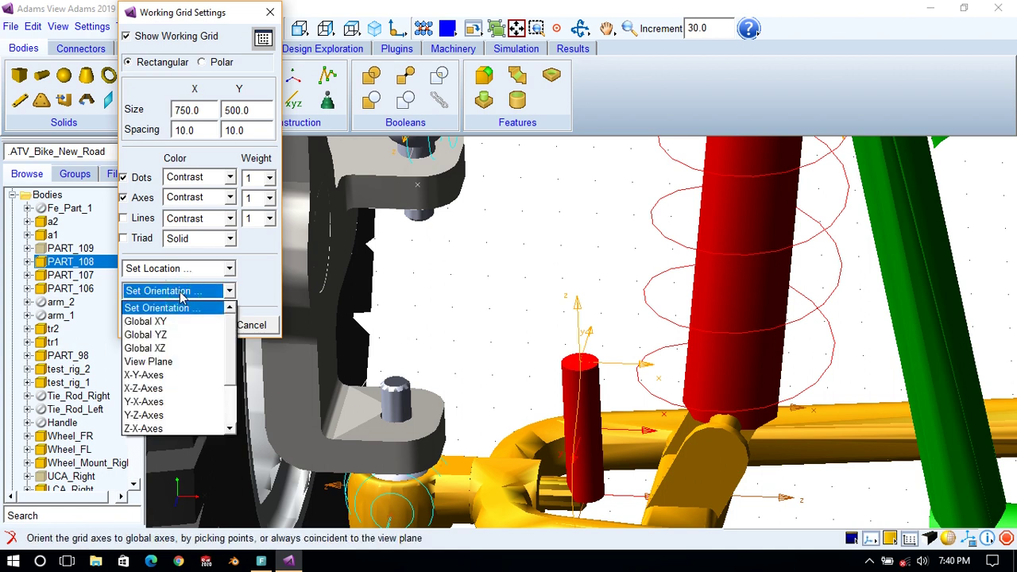
left_click(159, 347)
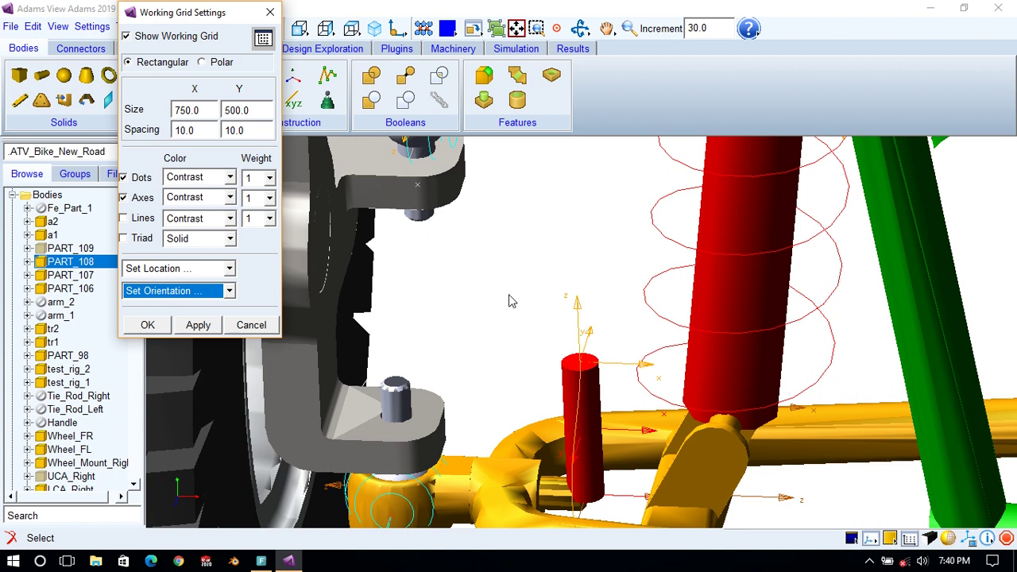
Place the working grid's origin at the centre of the red link cylinder's upper end and accept the grid settings.
left_click(147, 269)
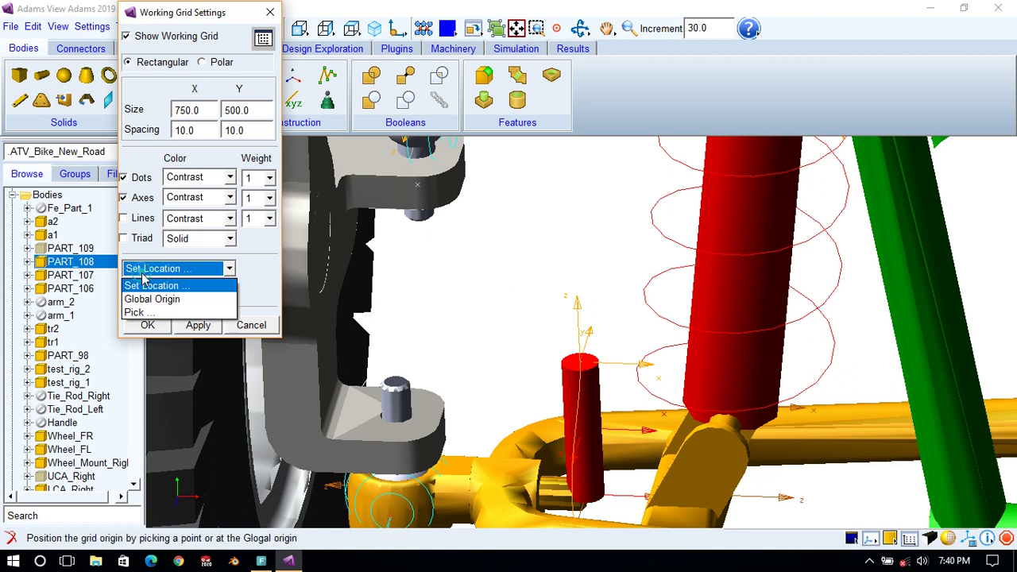
left_click(143, 312)
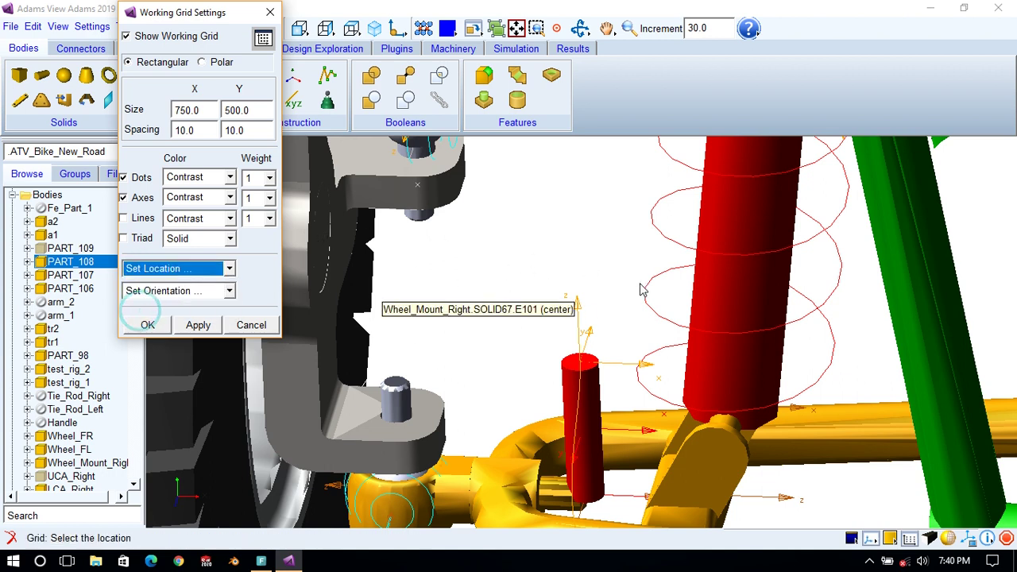
left_click(584, 365)
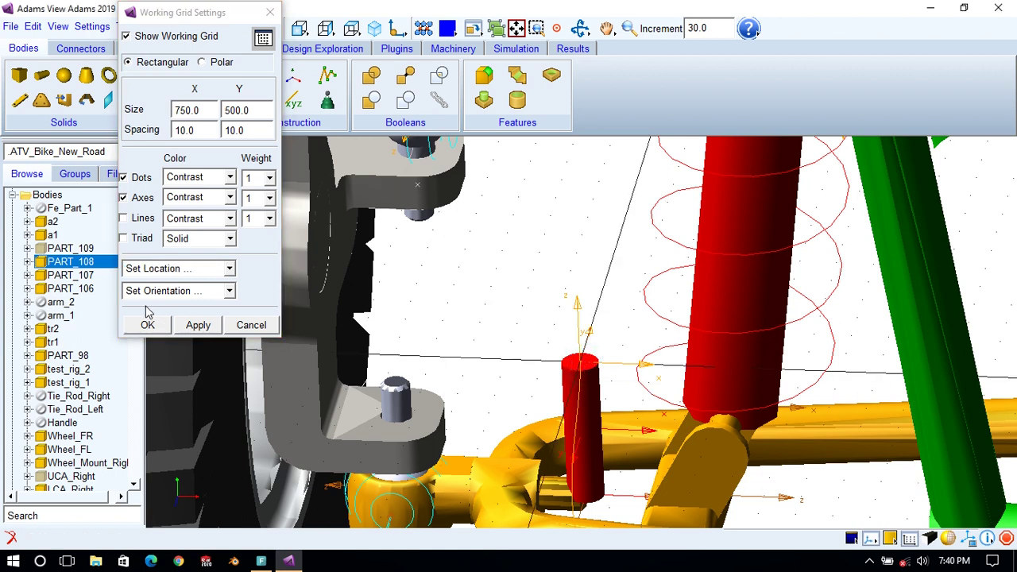
left_click(160, 331)
Examine the repositioned working grid and the anti-roll bar outline from the top.
key("z")
left_click_drag(556, 199, 582, 300)
key("r")
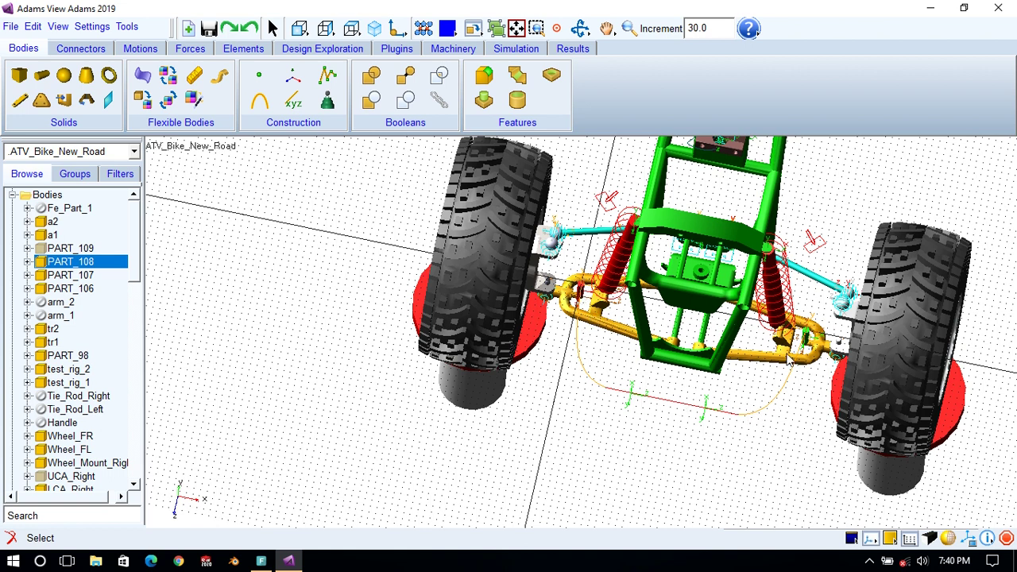
left_click(350, 29)
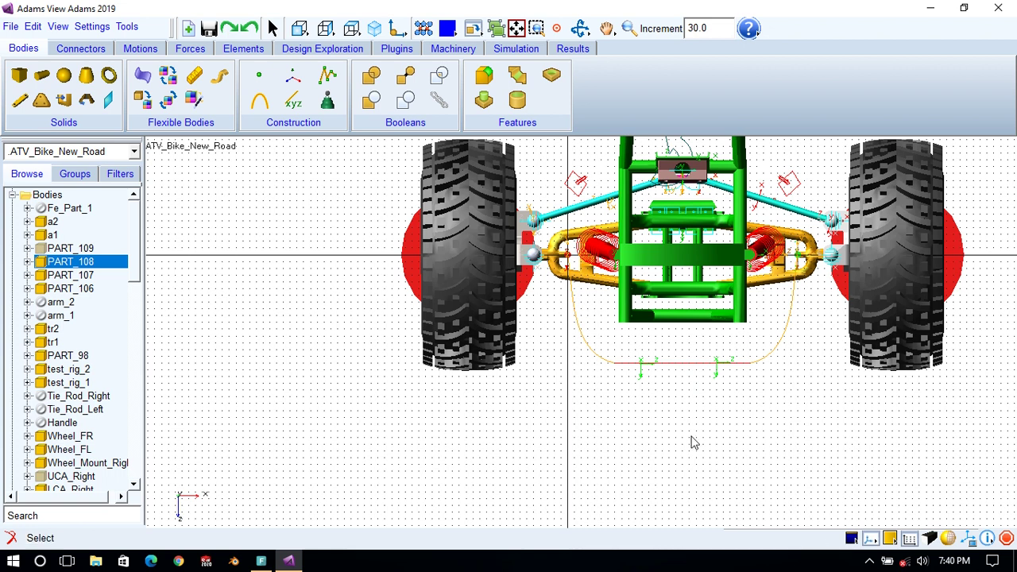
key("t")
left_click_drag(708, 363, 527, 420)
key("w")
left_click_drag(430, 337, 718, 475)
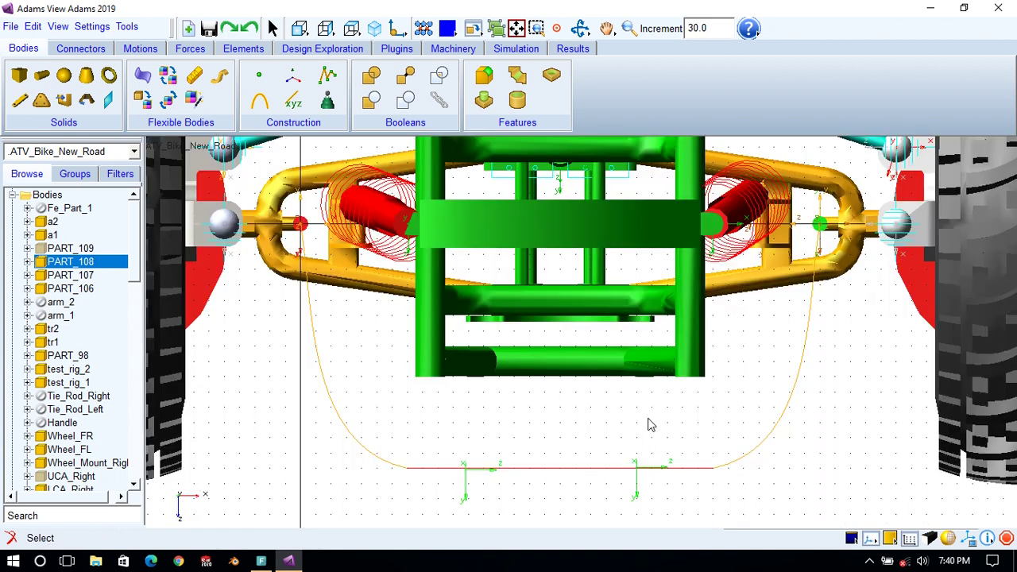
Highlight PART_106, PART_108 and PART_107 one by one to identify the curved ends and straight middle of the bar outline.
left_click(51, 289)
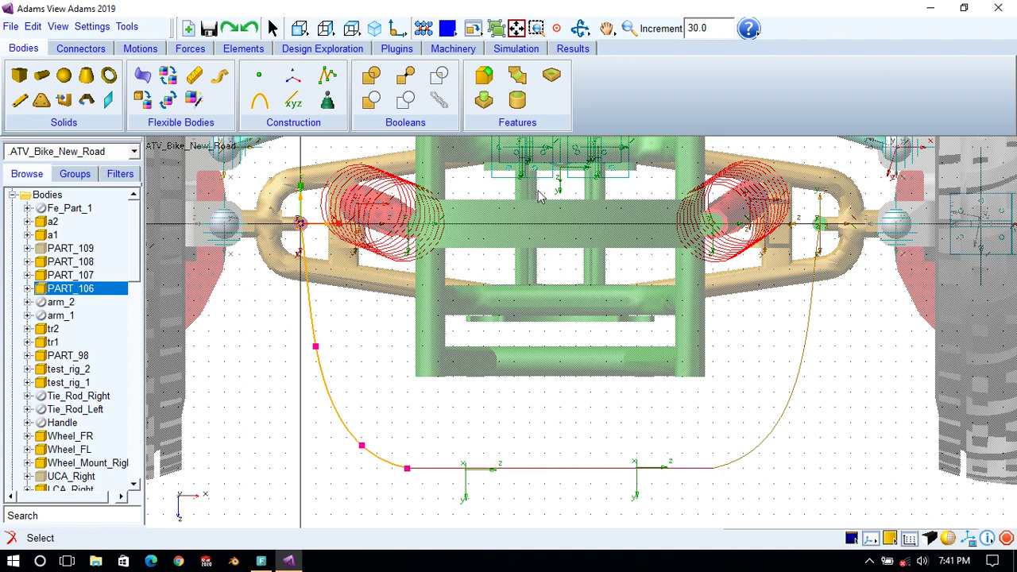
key("t")
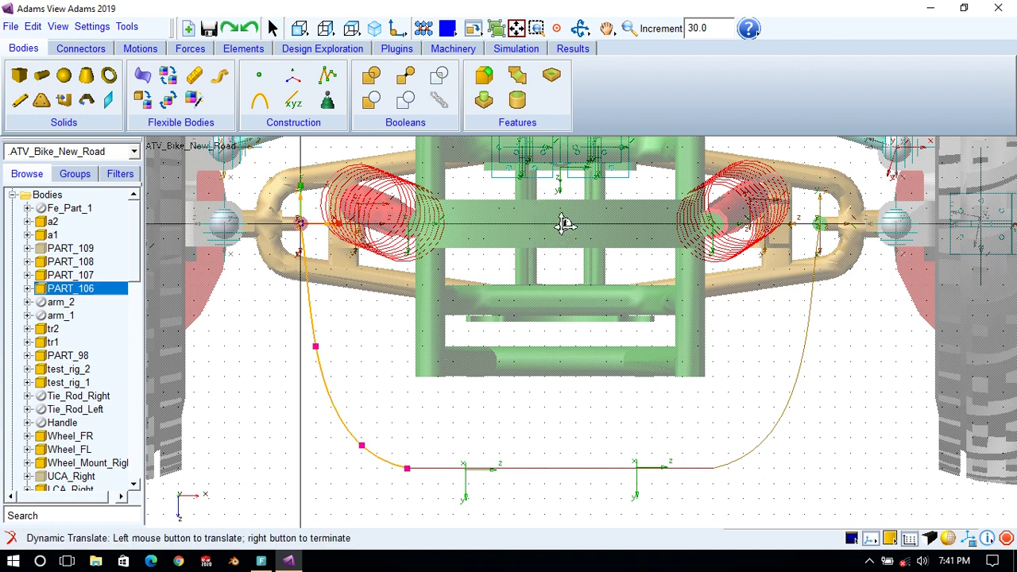
left_click_drag(562, 220, 572, 257)
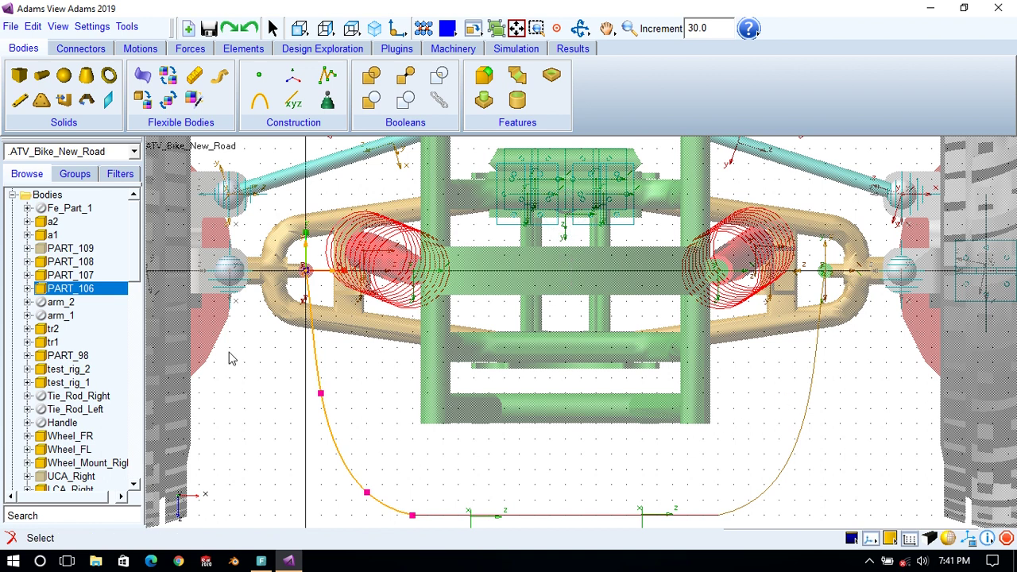
left_click(79, 261)
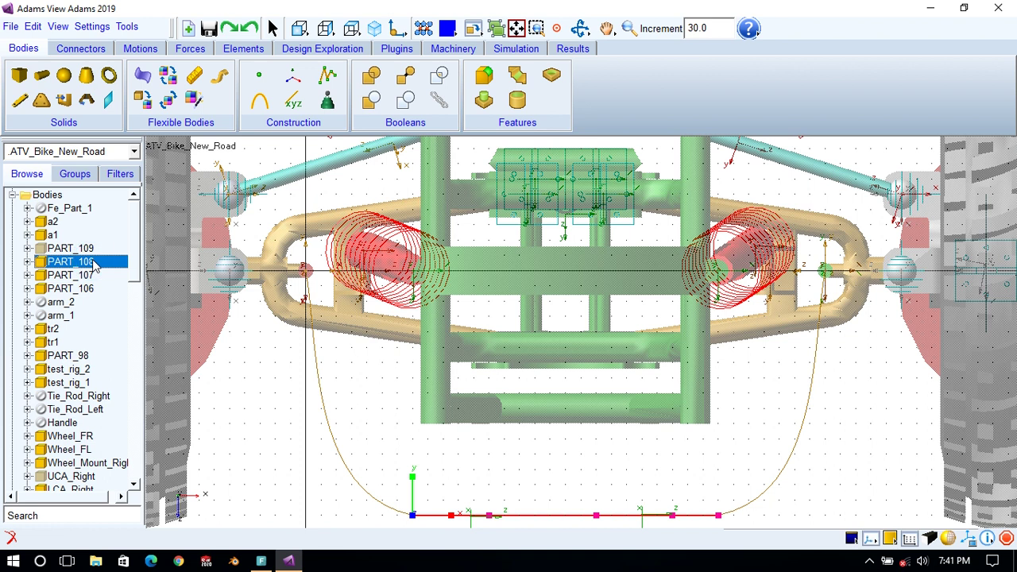
left_click(88, 275)
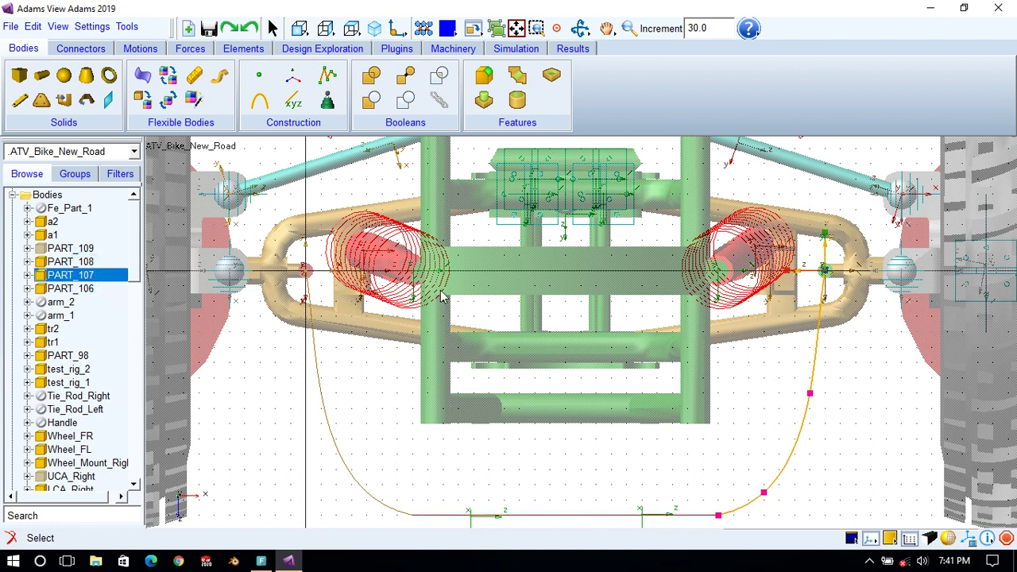
left_click(71, 291)
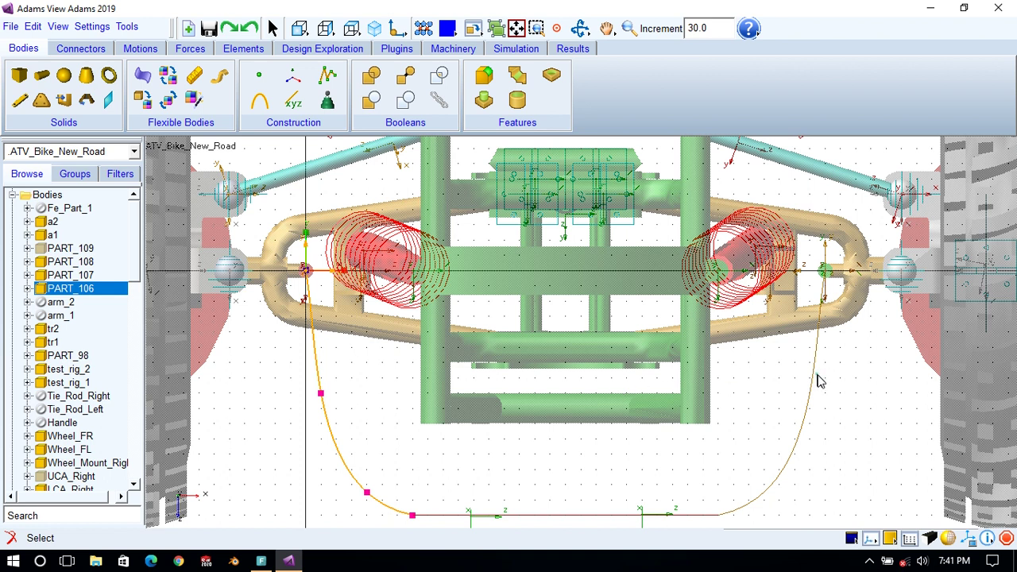
left_click(334, 440)
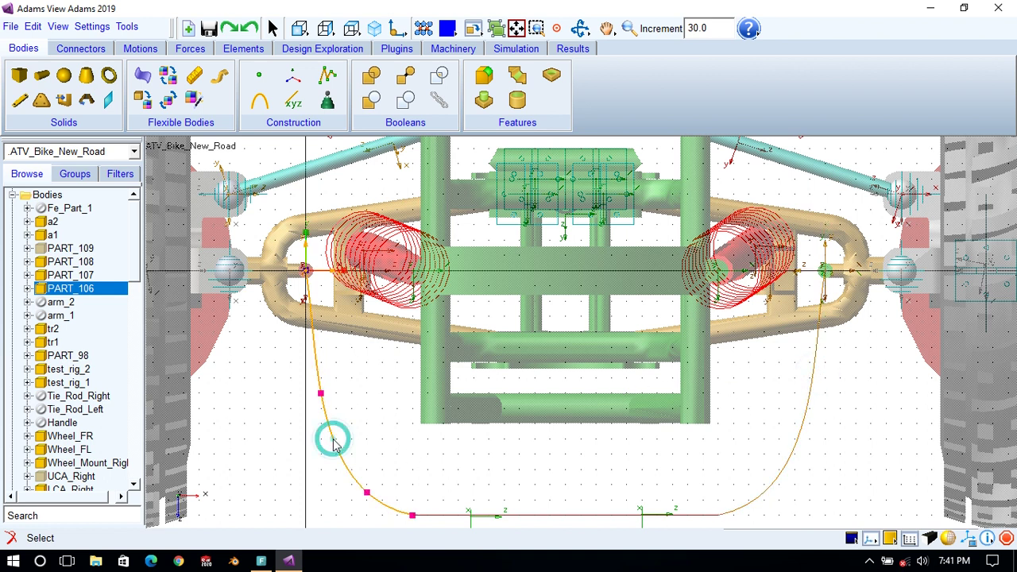
left_click(532, 517)
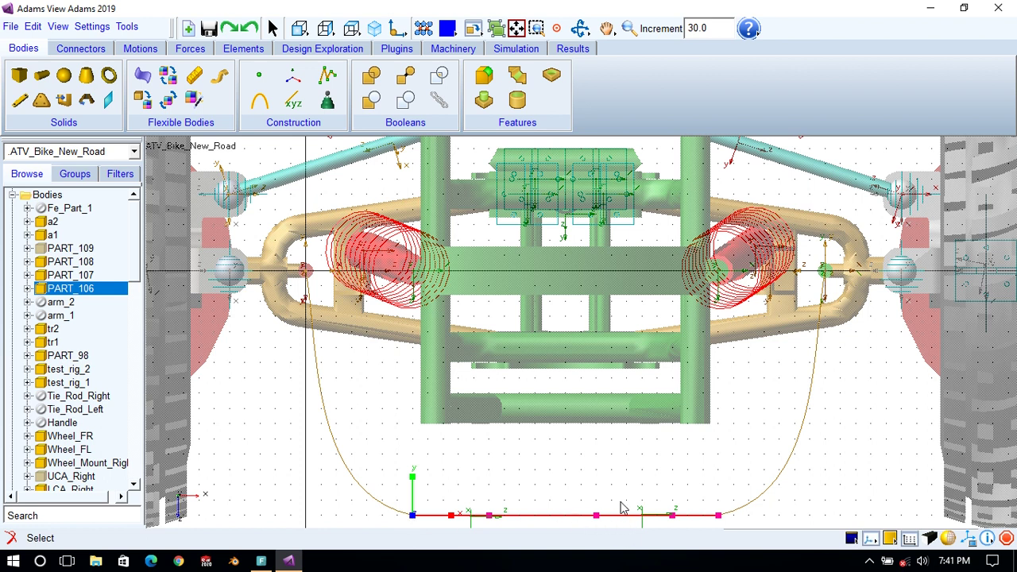
Show PART_109 and its curve GCURVE_284, and highlight the curve to examine its points along the bar outline.
left_click(77, 251)
right_click(77, 251)
left_click(116, 432)
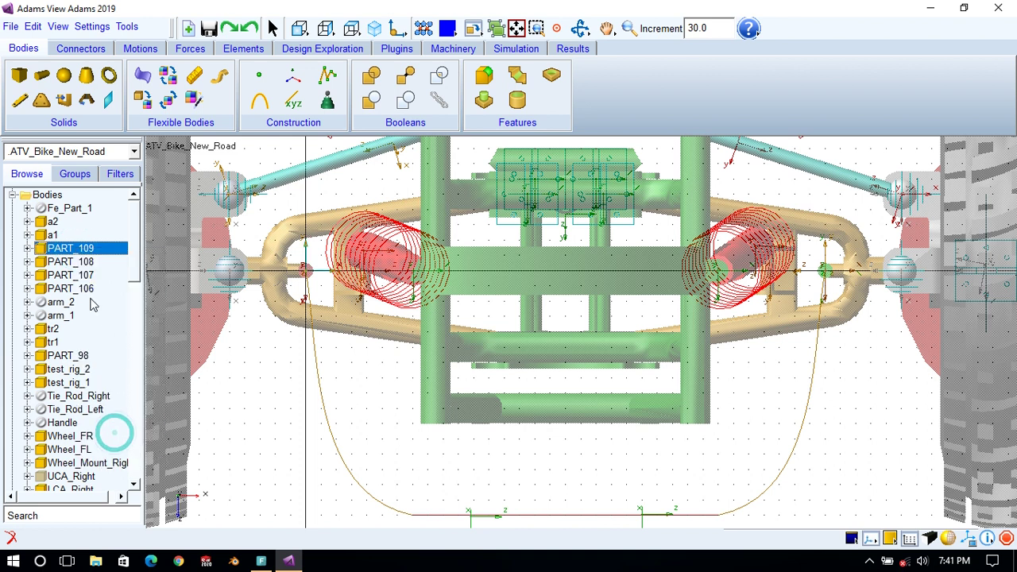
left_click(28, 248)
left_click(91, 262)
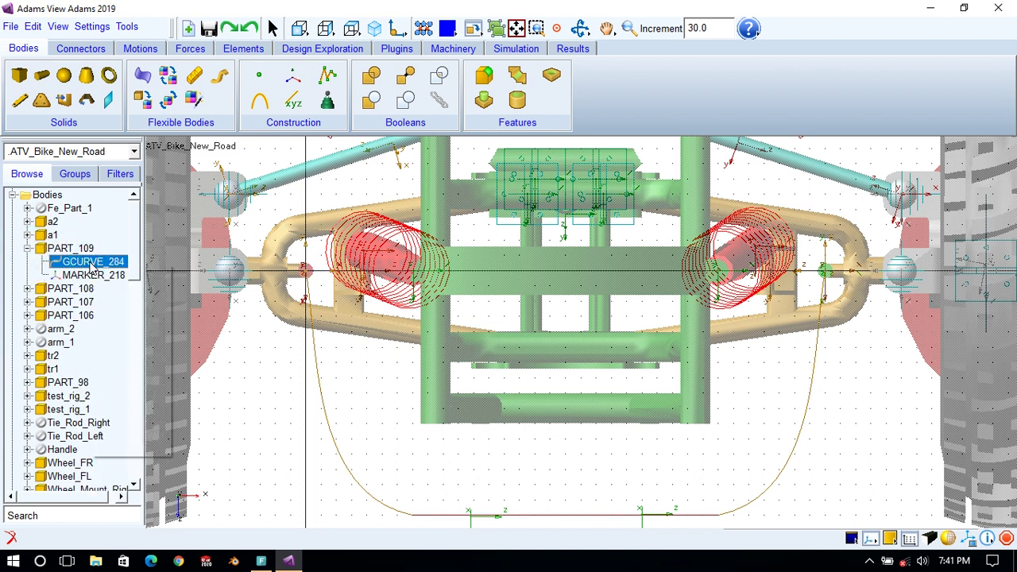
right_click(91, 267)
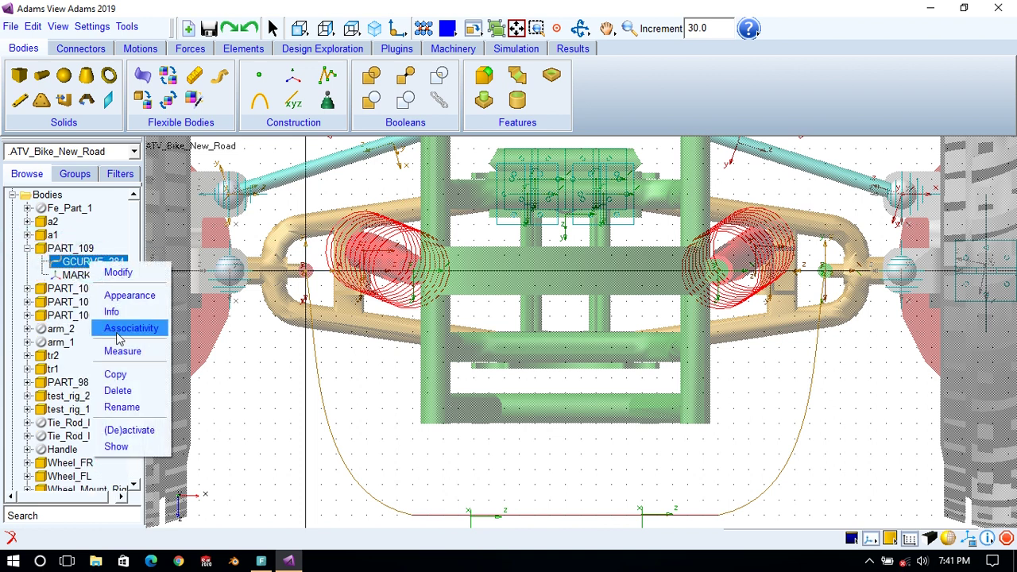
left_click(117, 448)
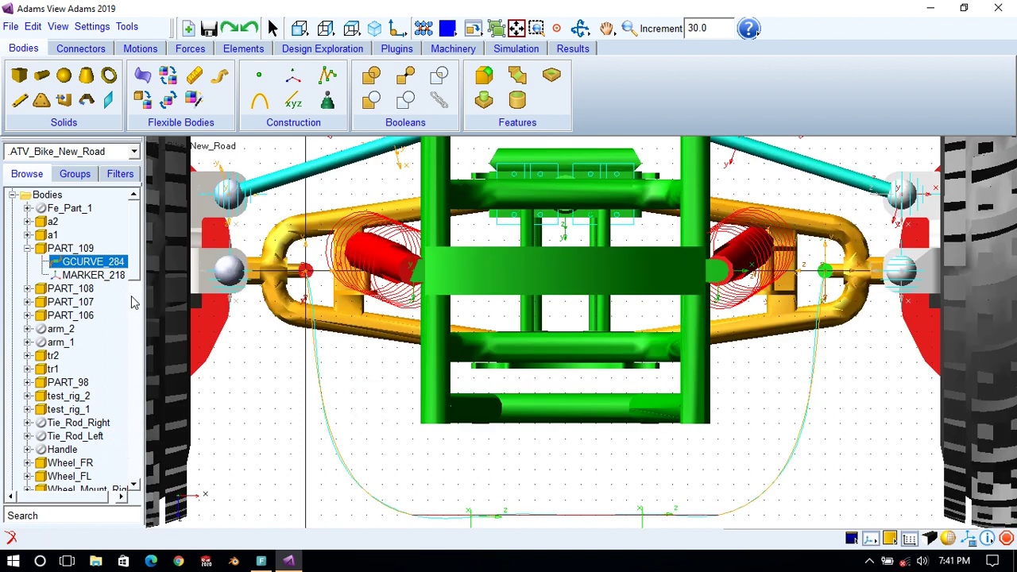
left_click(84, 264)
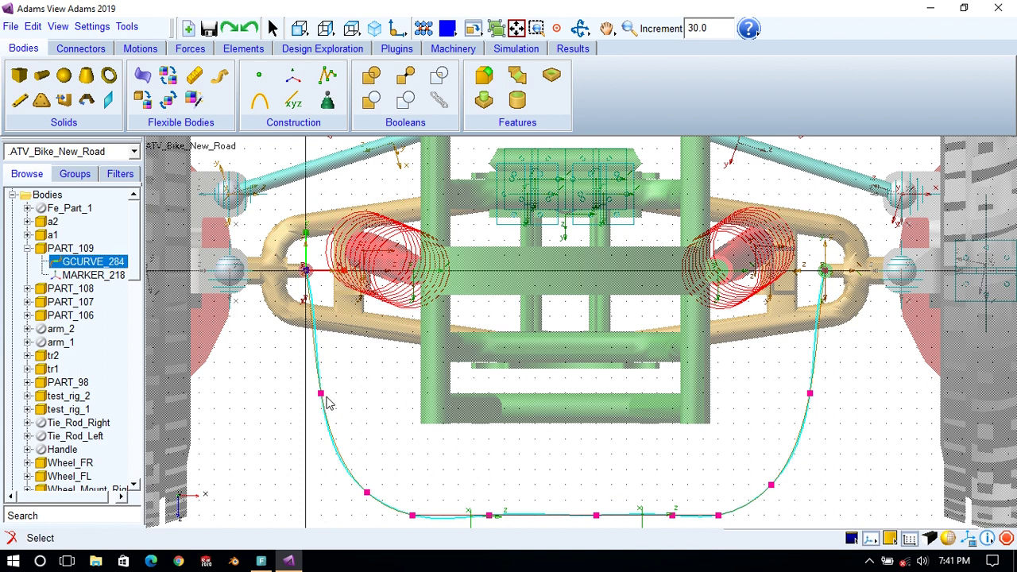
Collapse PART_109 in the model tree and hide it again.
left_click(28, 248)
left_click(56, 248)
right_click(55, 248)
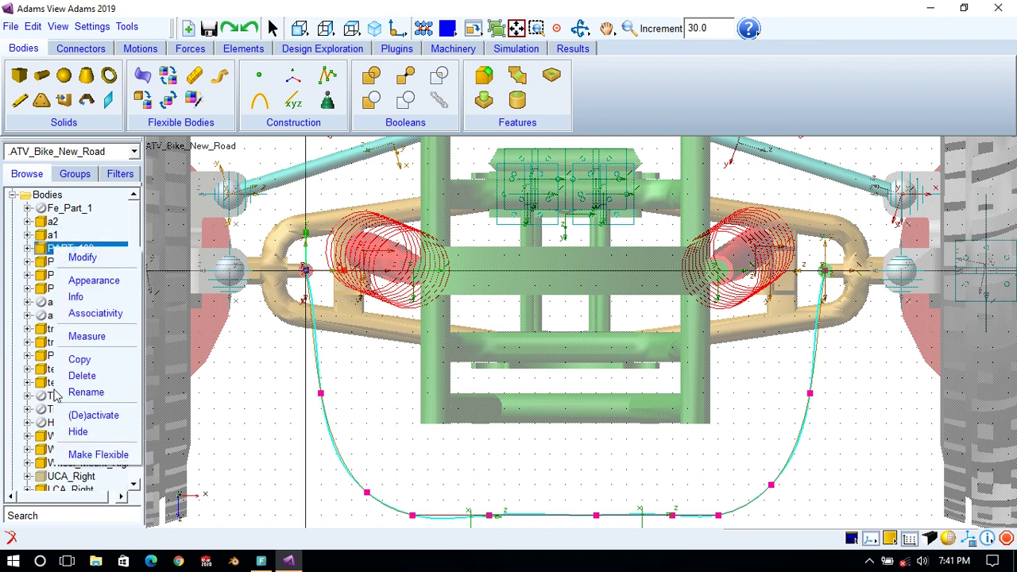
left_click(83, 433)
left_click(458, 472)
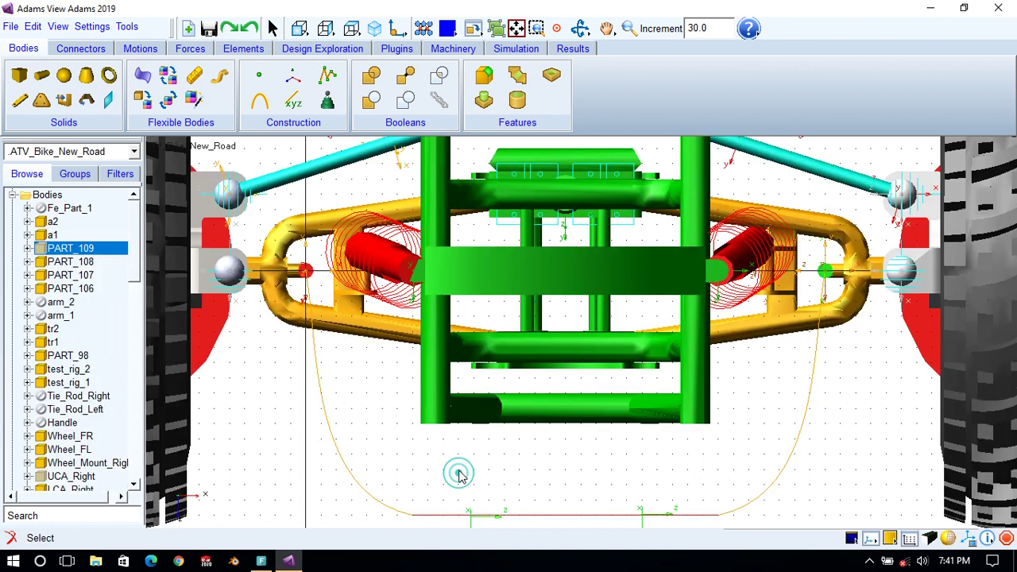
Open the location table with the point values of PART_106's spline GCURVE_281.
key("r")
left_click_drag(459, 473, 445, 474)
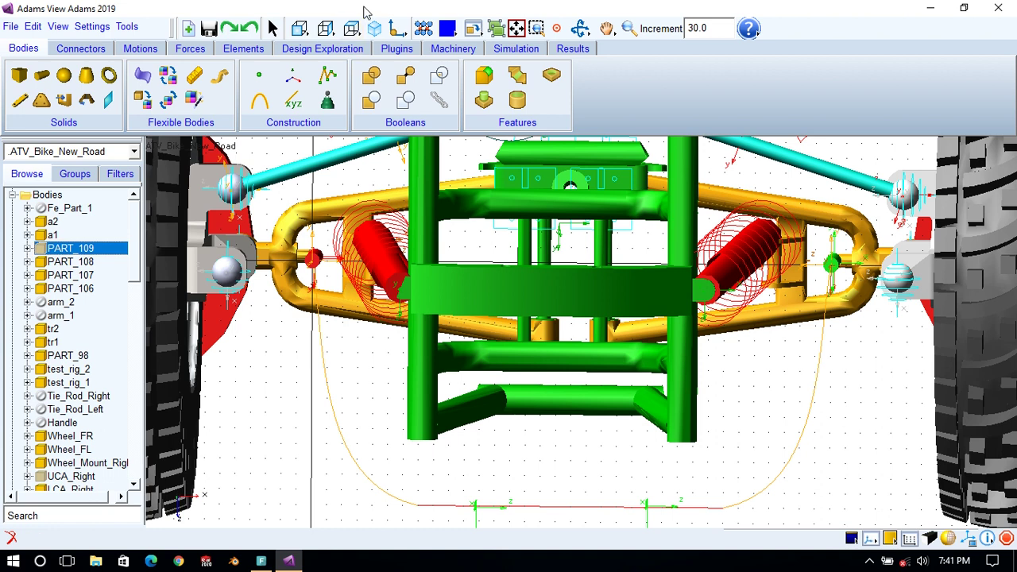
left_click(350, 29)
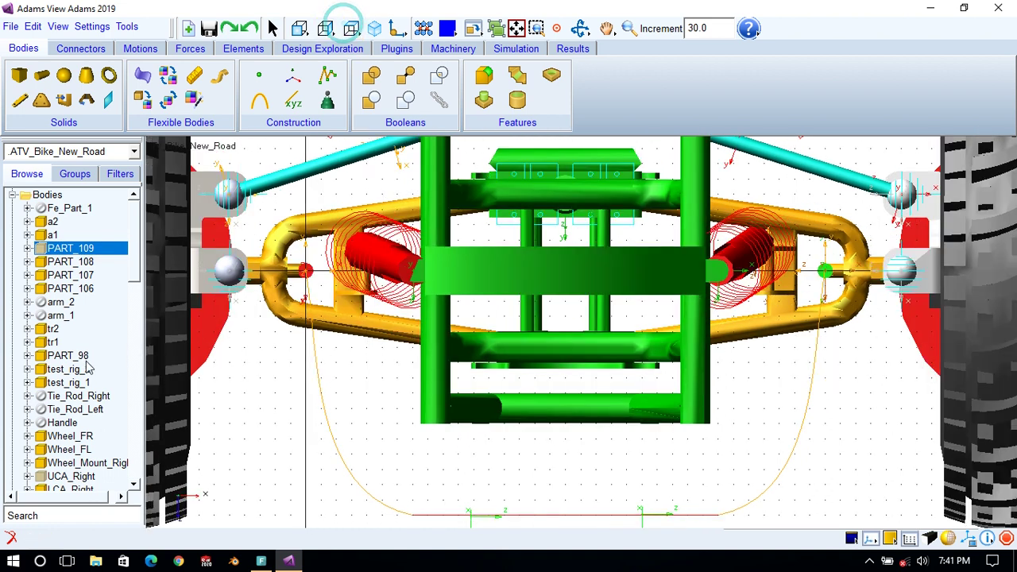
left_click(27, 288)
double_click(89, 303)
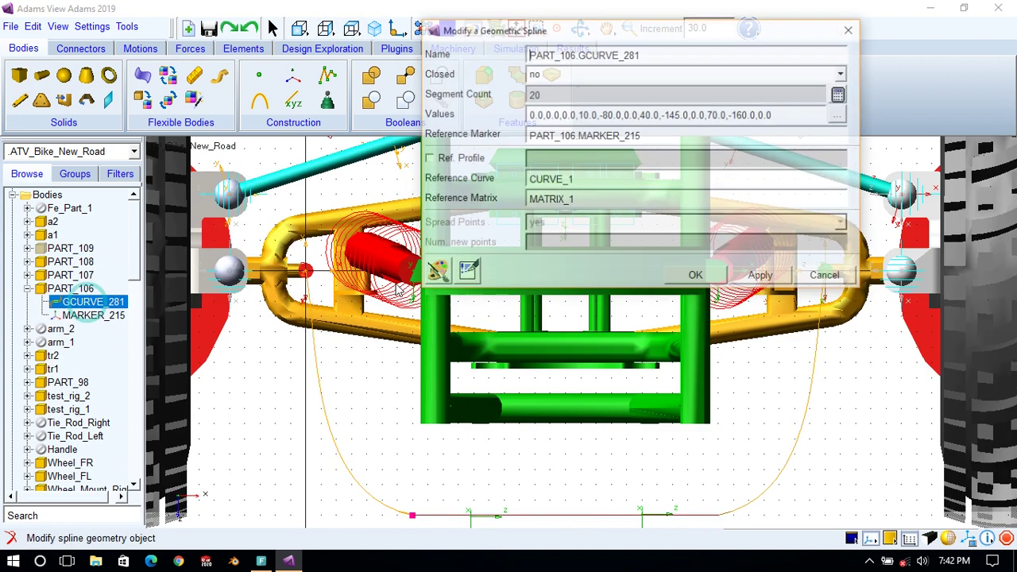
left_click_drag(794, 114, 540, 93)
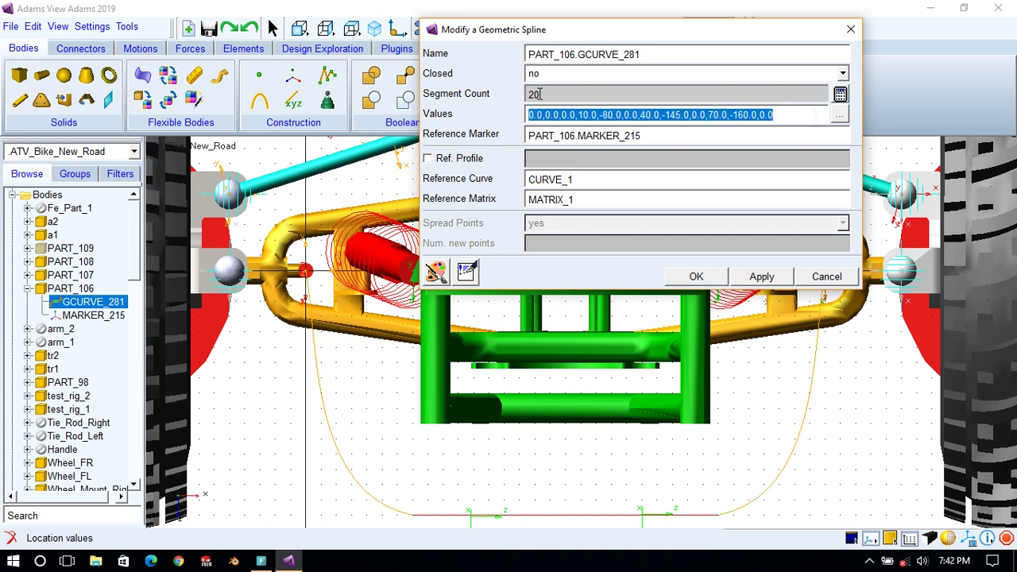
left_click(839, 114)
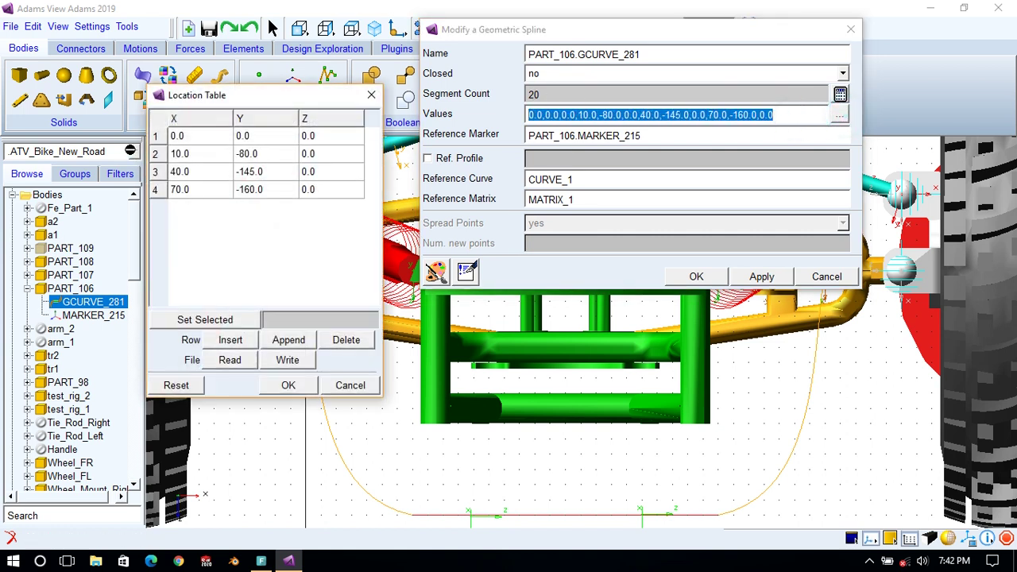
Go through the X, Y and Z values of the spline's four points row by row in the location table.
left_click(195, 139)
left_click(258, 143)
left_click(319, 139)
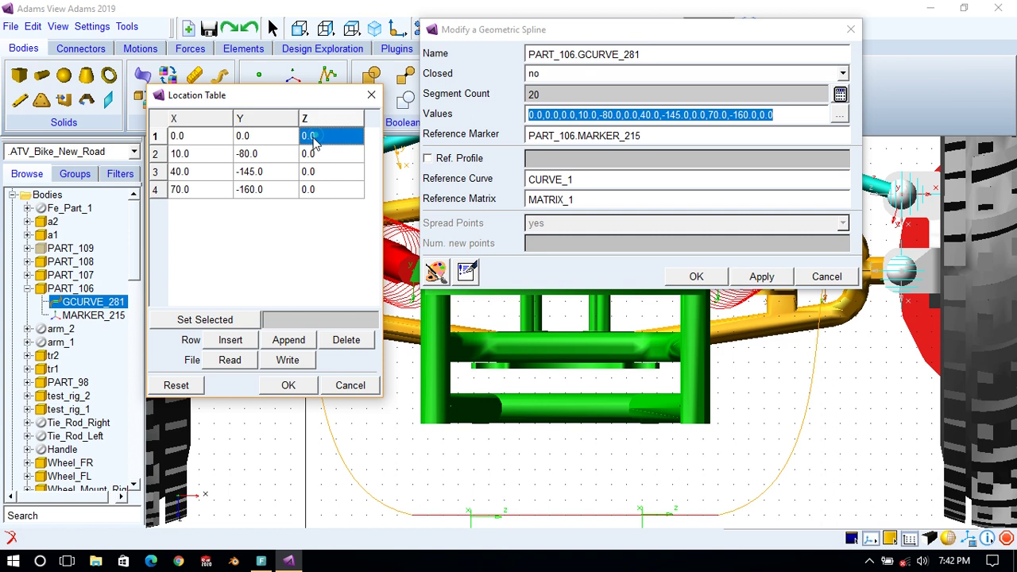
left_click(197, 159)
left_click(258, 158)
left_click(318, 152)
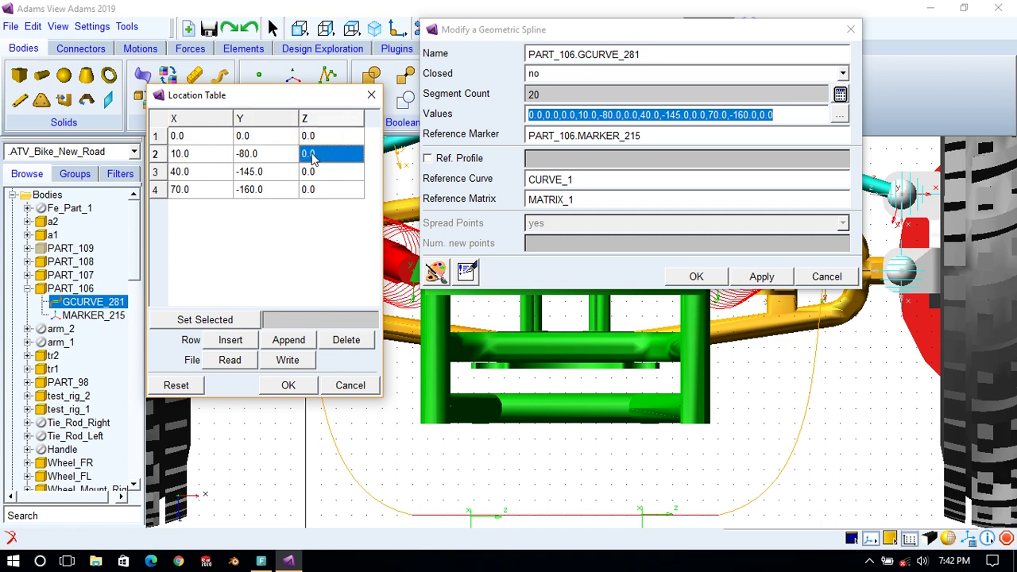
left_click(193, 175)
left_click(216, 191)
left_click(259, 190)
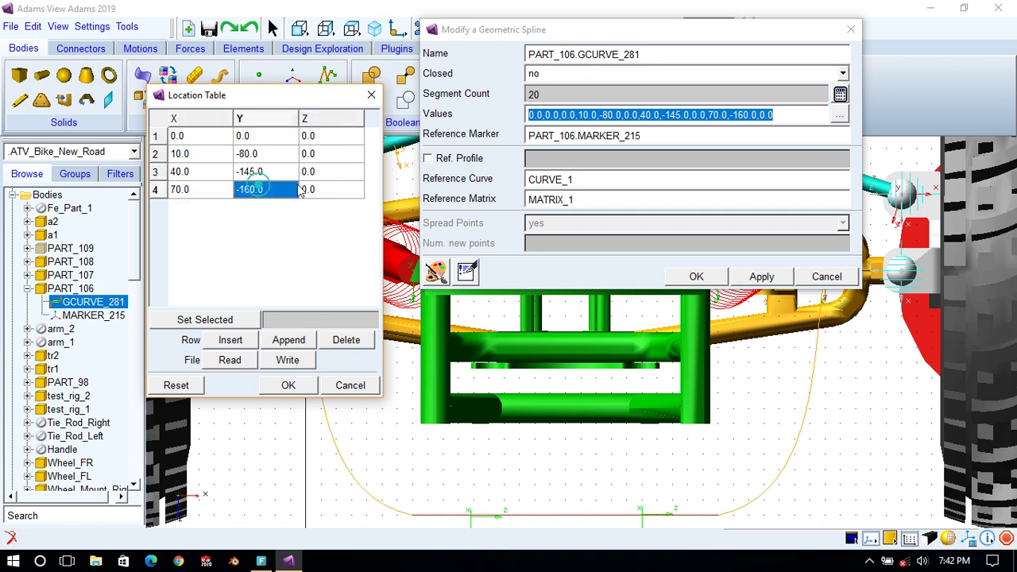
left_click(308, 189)
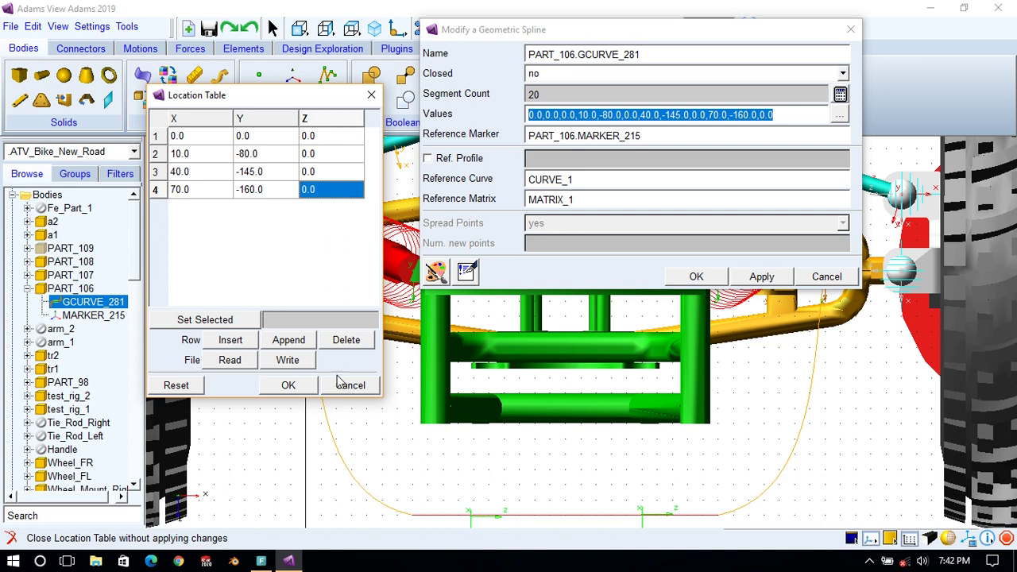
Recheck the fourth, first and third points in the location table, and close the table and spline settings without changes.
left_click(212, 192)
left_click(243, 191)
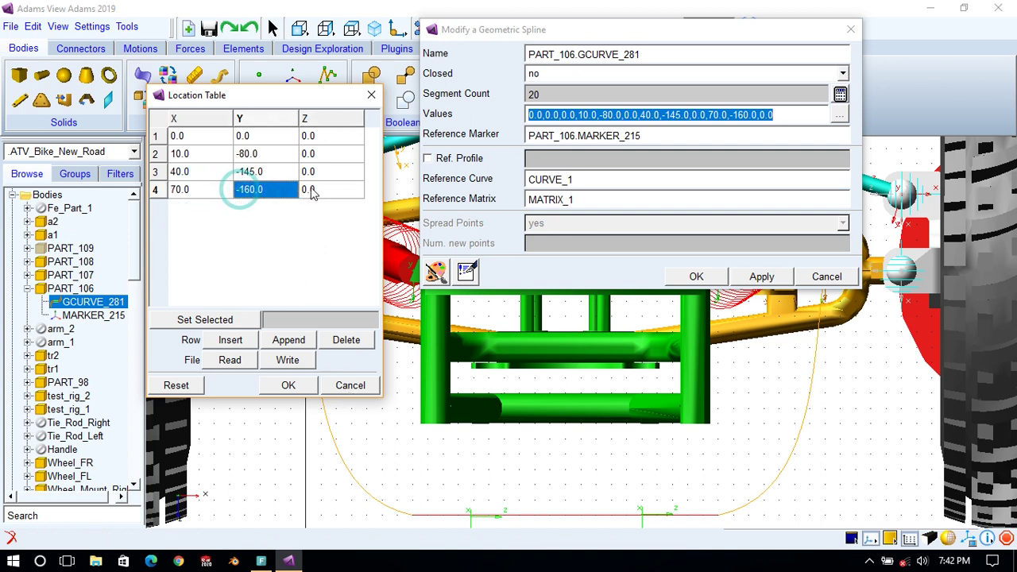
left_click(312, 191)
left_click(183, 137)
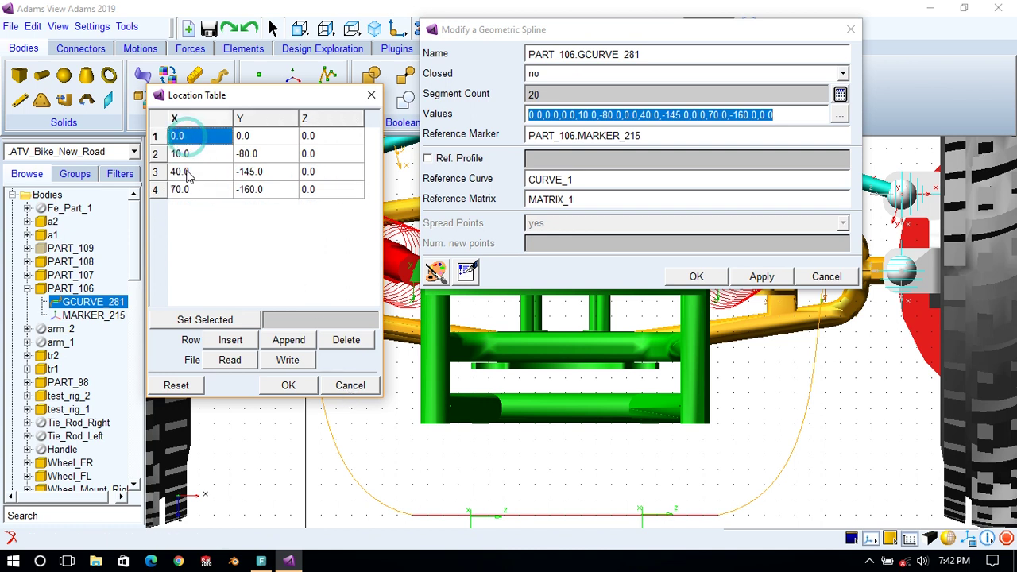
left_click(195, 172)
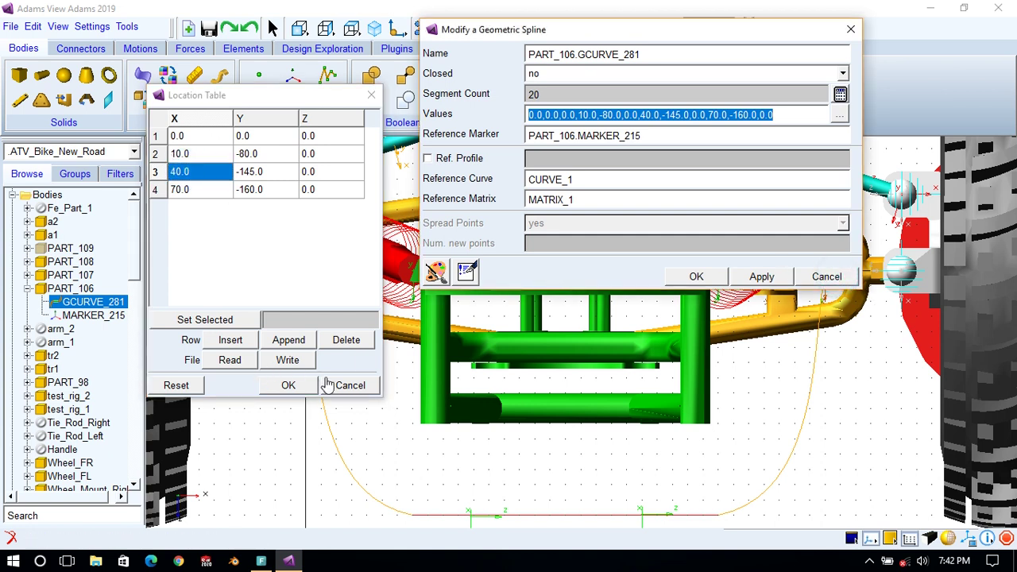
left_click(357, 383)
left_click(827, 276)
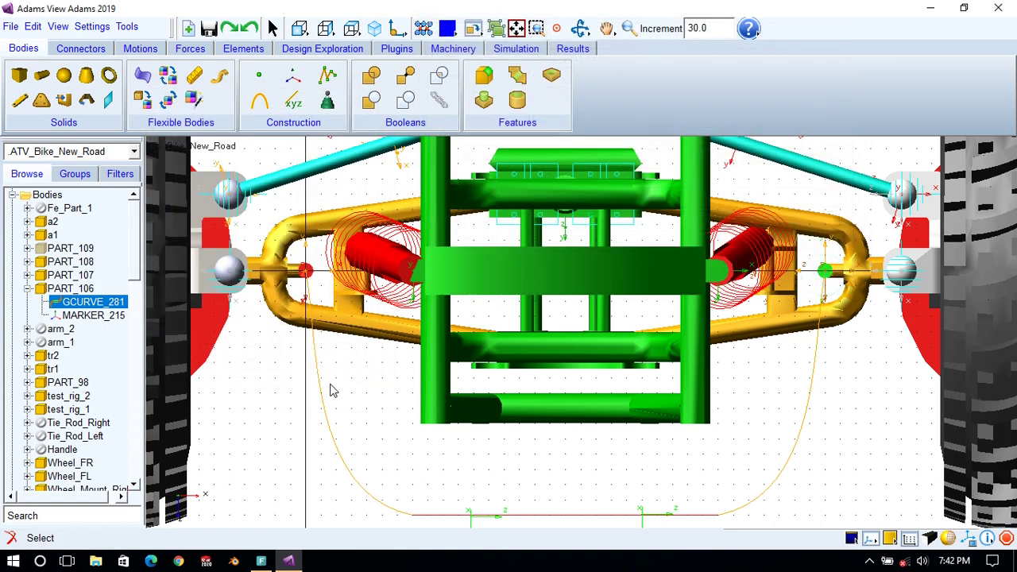
Try to draw an open spline as a new part from PART_106's marker toward the near end of the straight lower line.
left_click(292, 103)
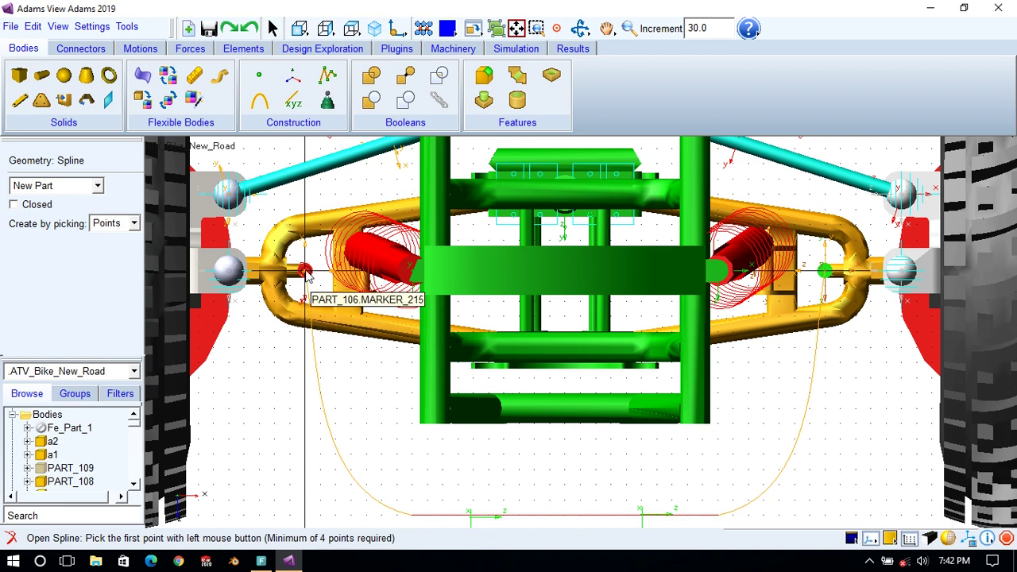
left_click(307, 272)
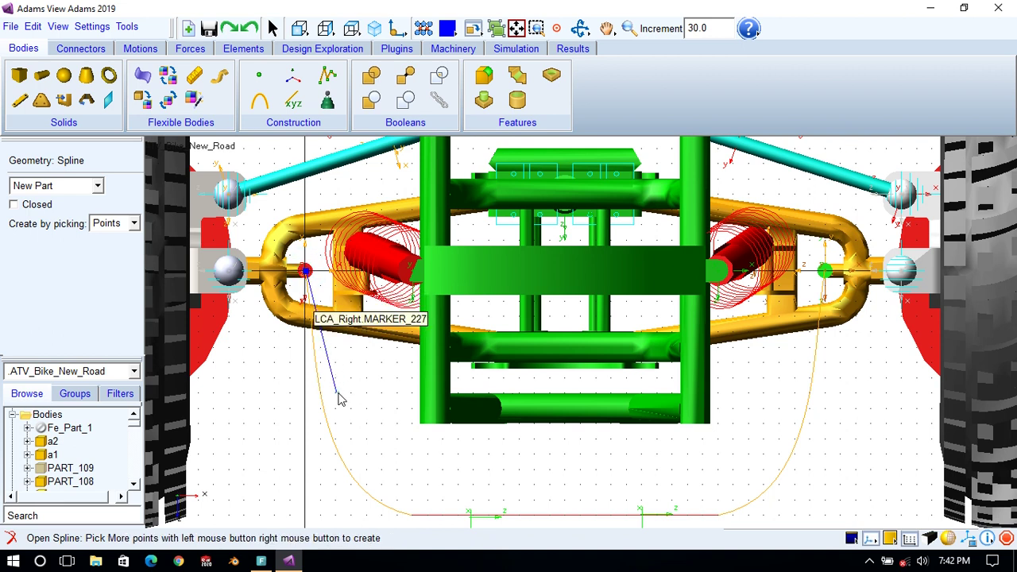
left_click(336, 393)
left_click(366, 454)
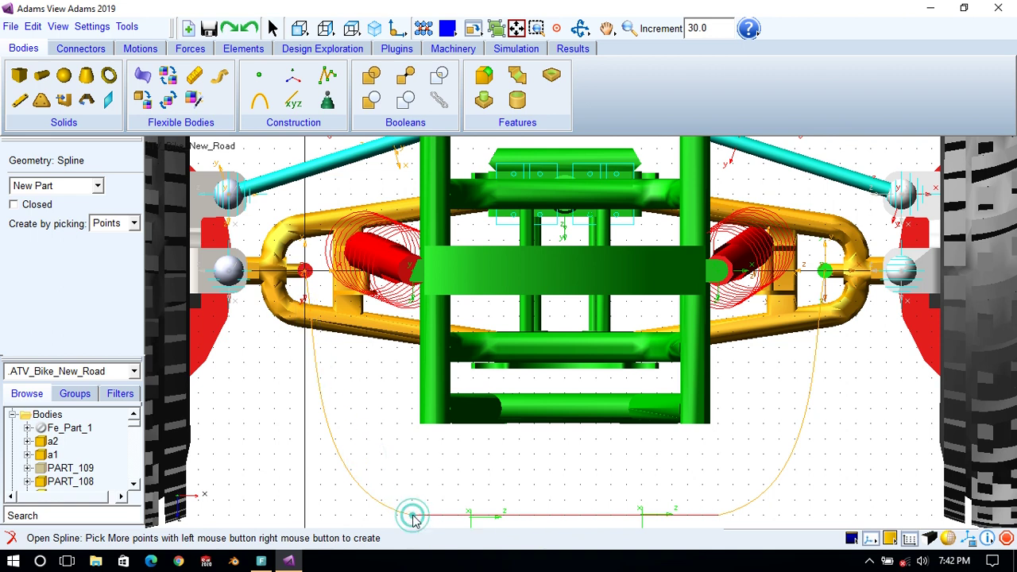
right_click(413, 517)
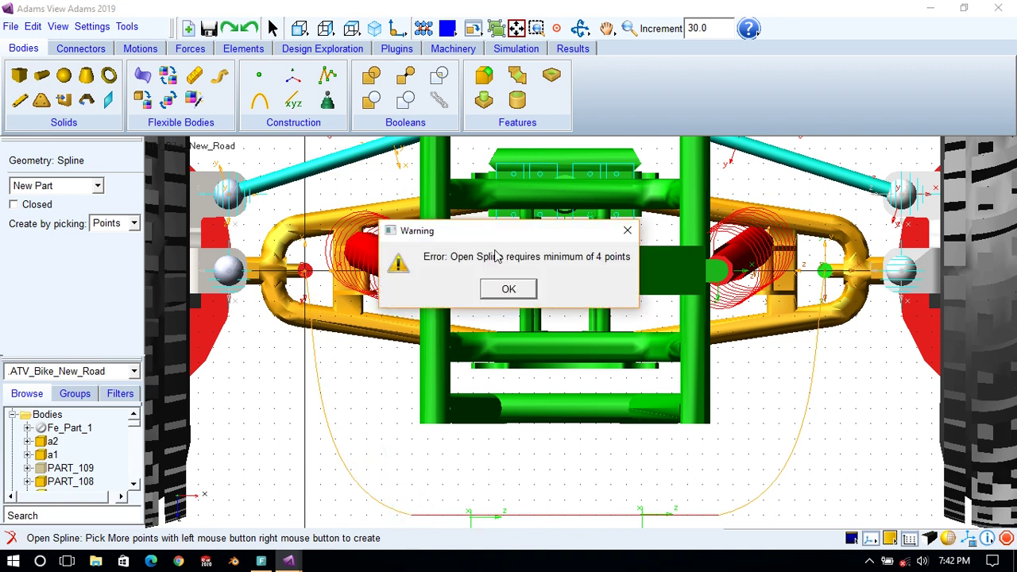
left_click(511, 289)
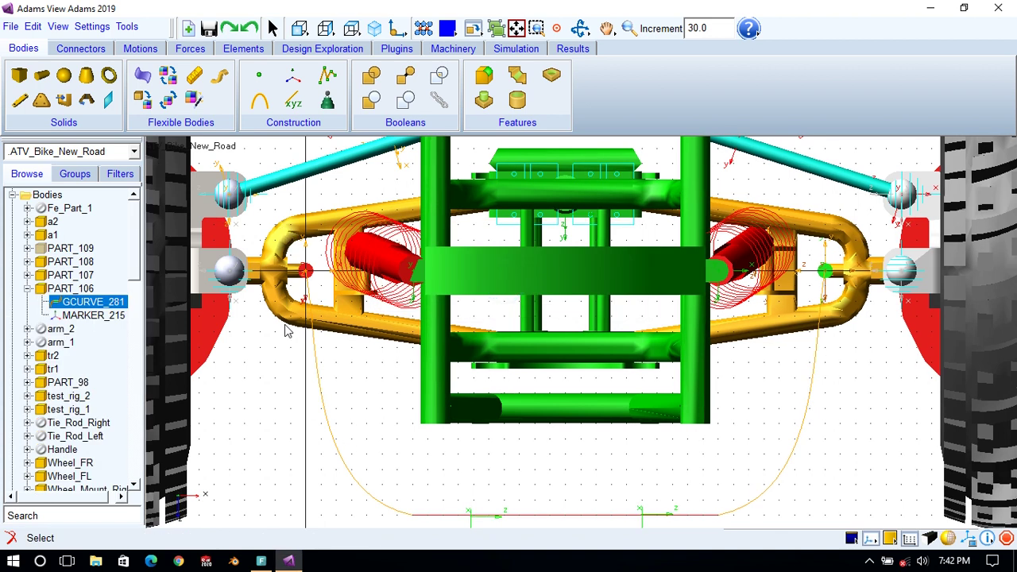
Draw an open four-point spline as a new part from PART_106's marker to just above the near end of the straight line.
left_click(290, 101)
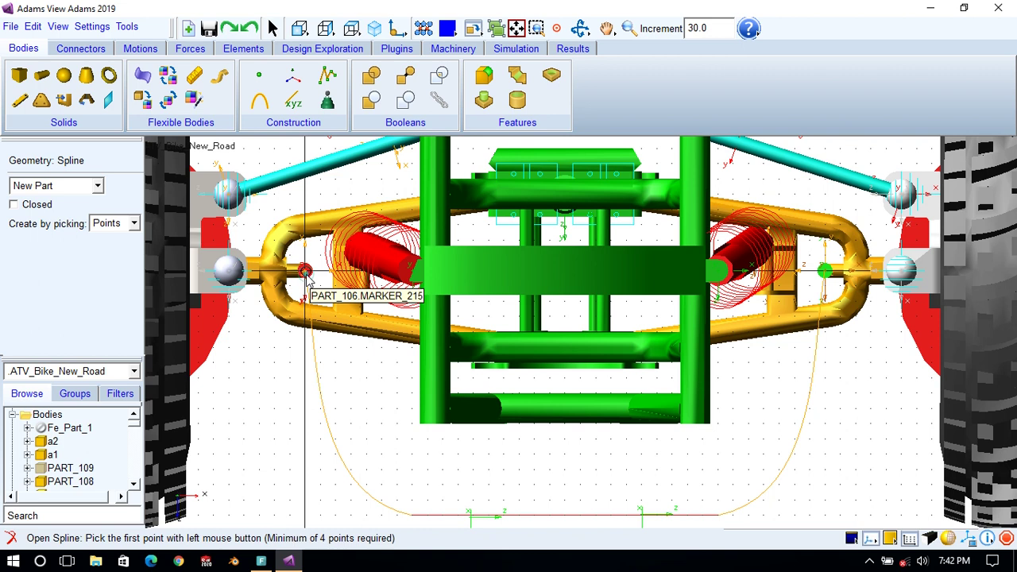
left_click(306, 272)
left_click(336, 392)
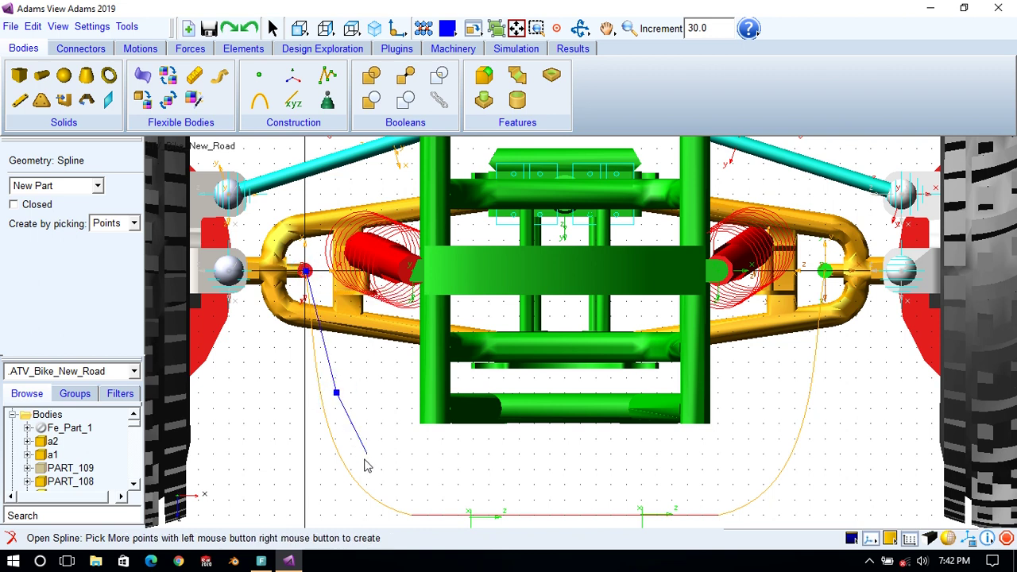
left_click(366, 454)
left_click(412, 500)
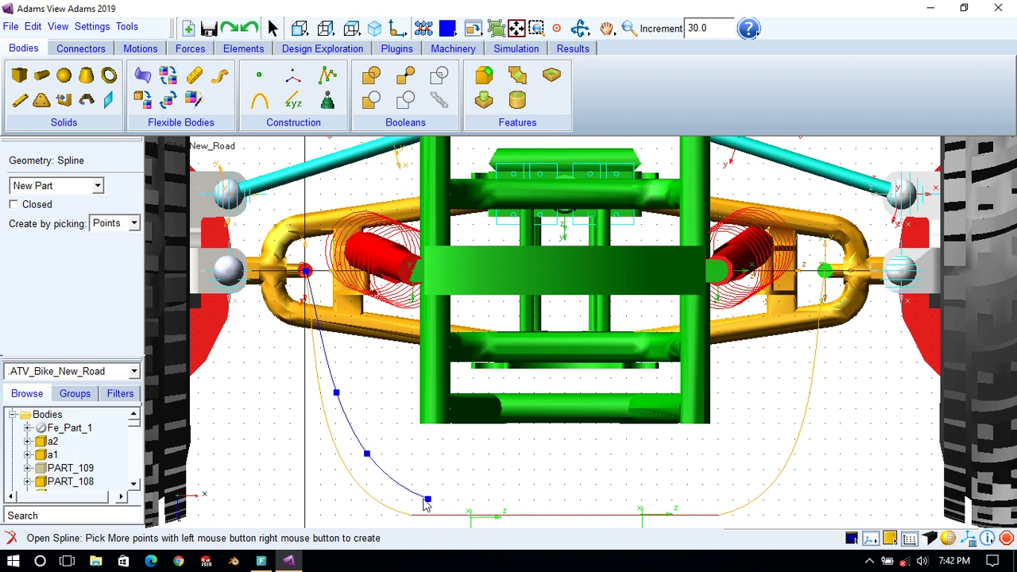
right_click(416, 502)
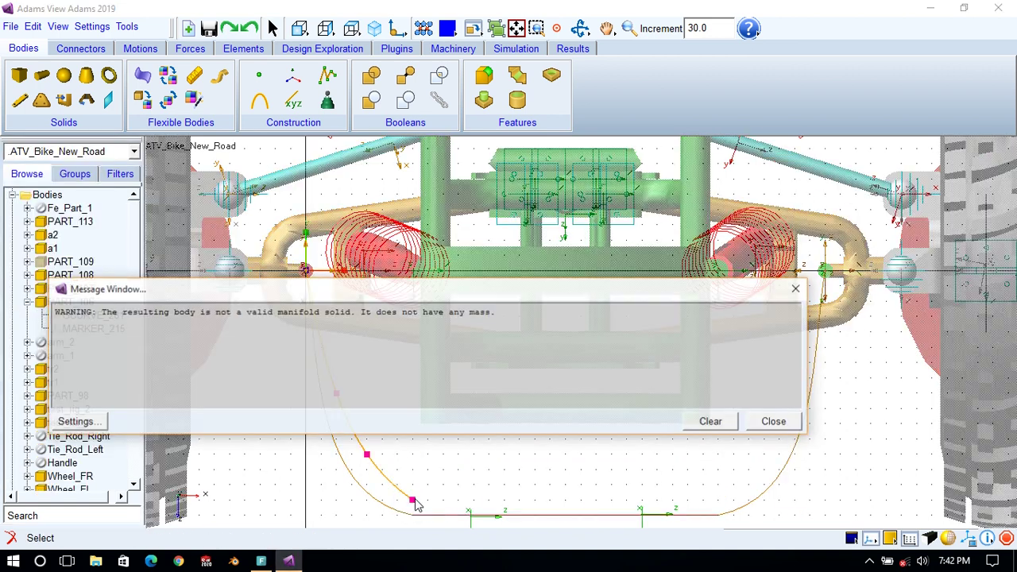
left_click(780, 425)
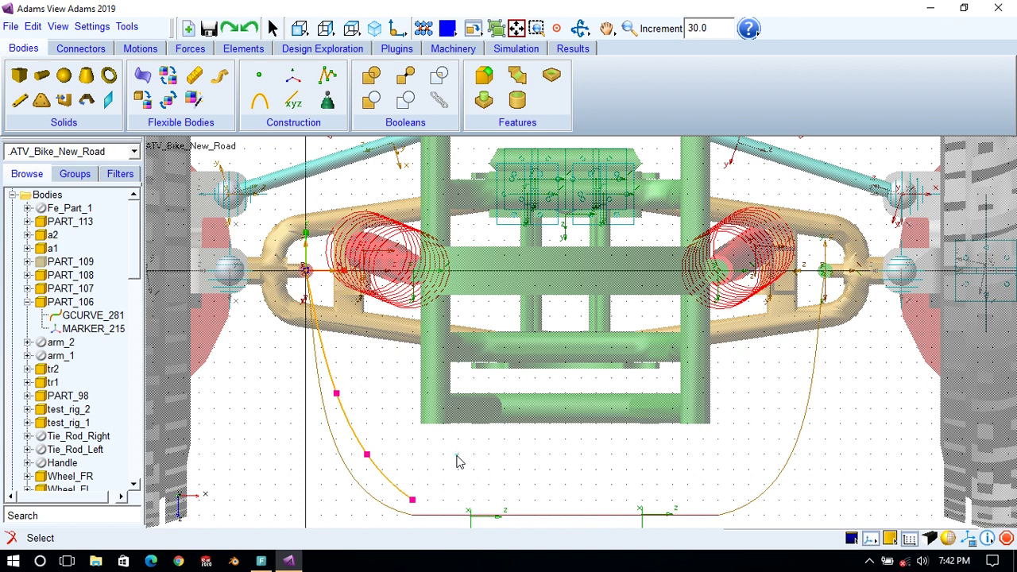
left_click(456, 454)
left_click(330, 368)
left_click(457, 486)
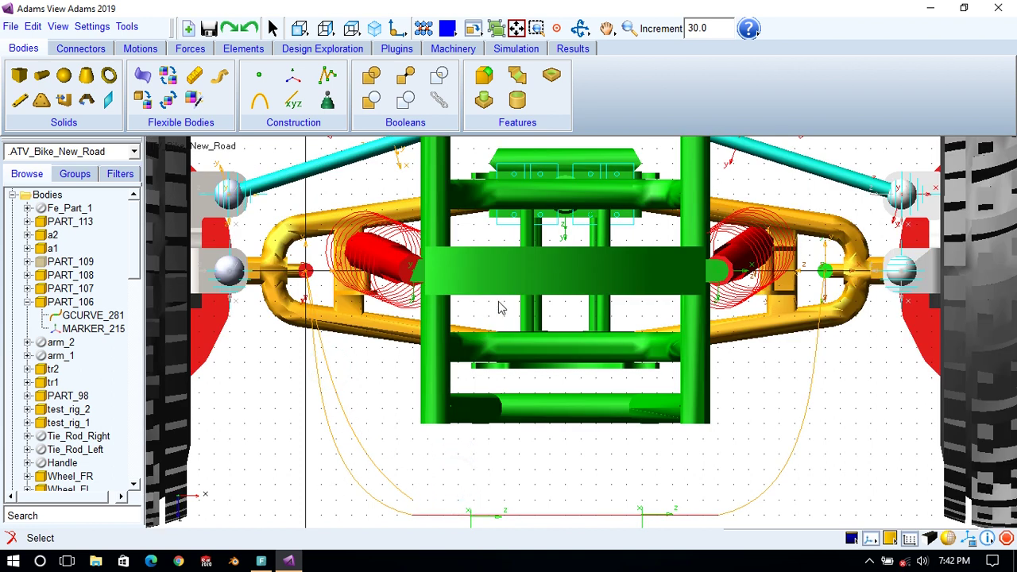
Expand the Frame part in the model tree and highlight its cm marker to check its location and axes.
scroll(16, 487, "down", 4)
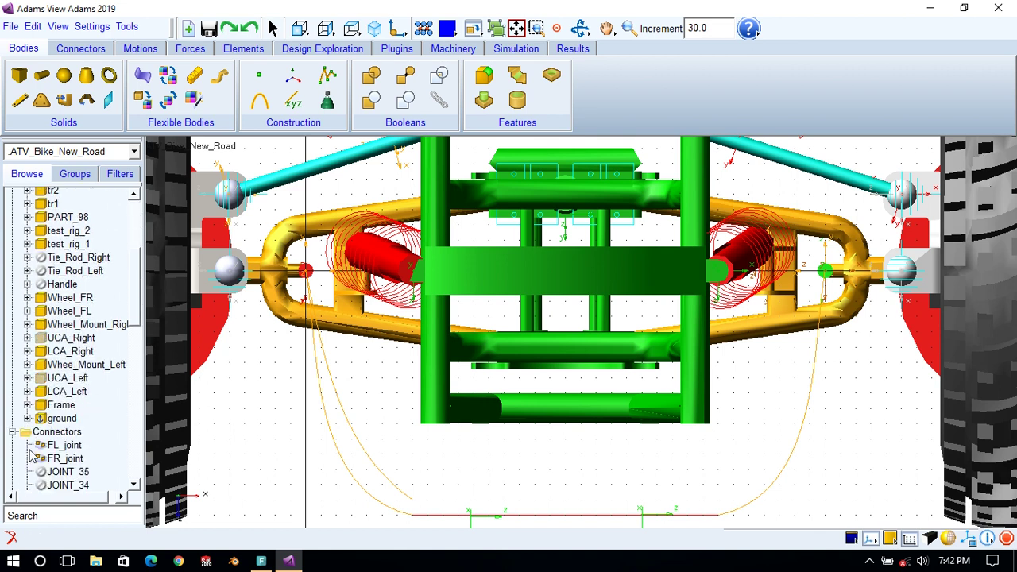
left_click(27, 404)
scroll(32, 406, "down", 15)
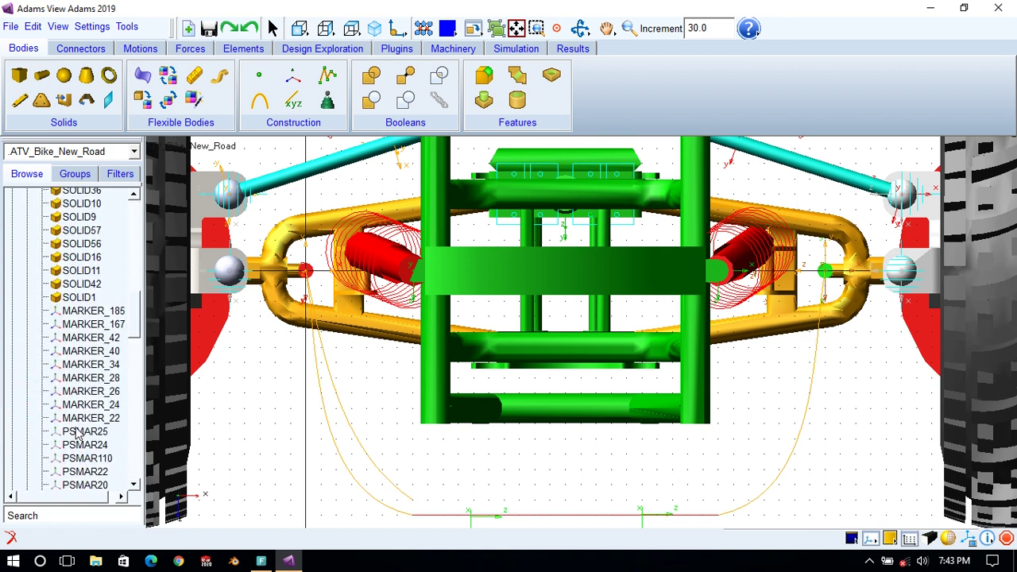
scroll(86, 429, "up", 2)
scroll(86, 433, "down", 2)
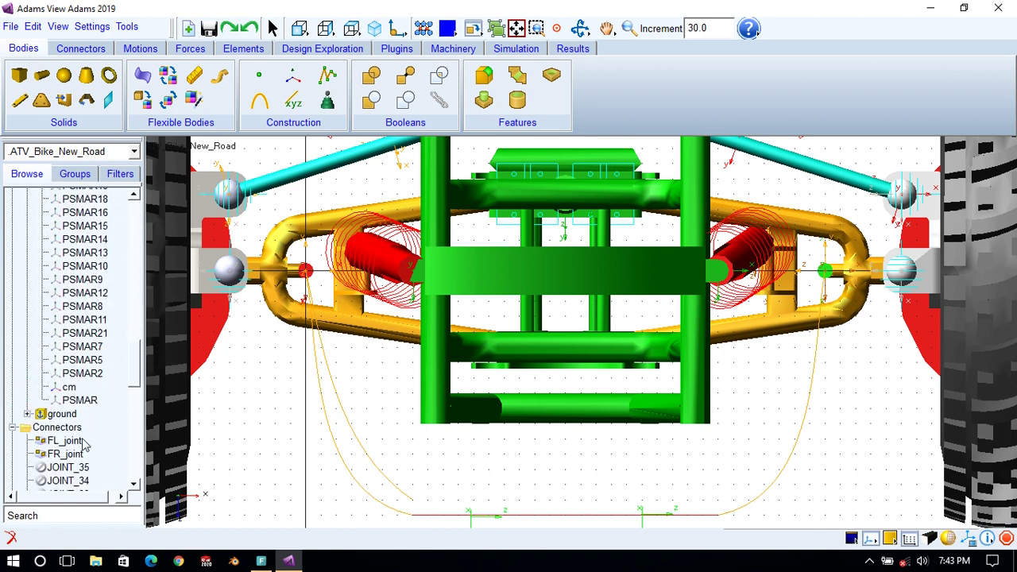
left_click(70, 387)
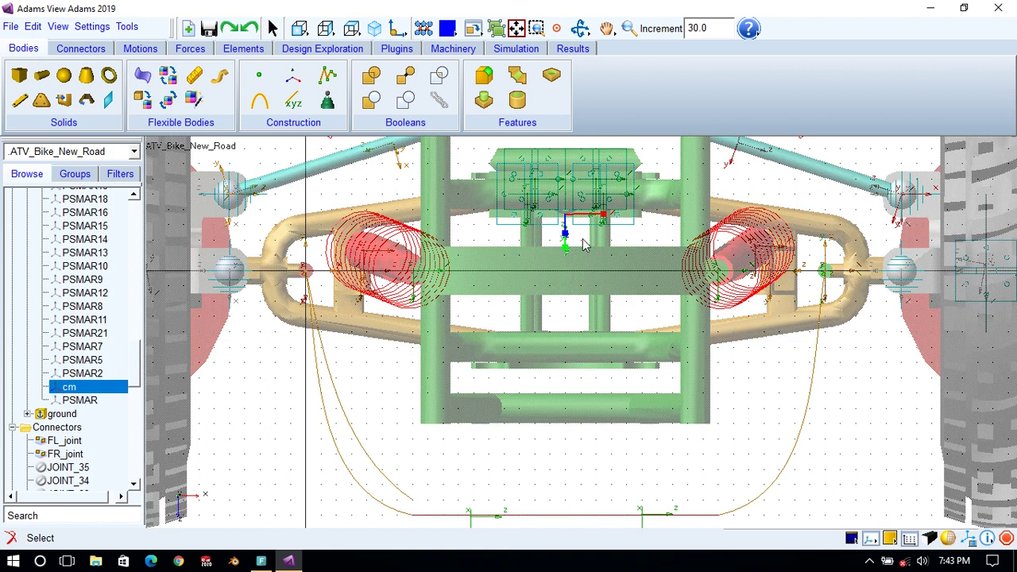
left_click(367, 389)
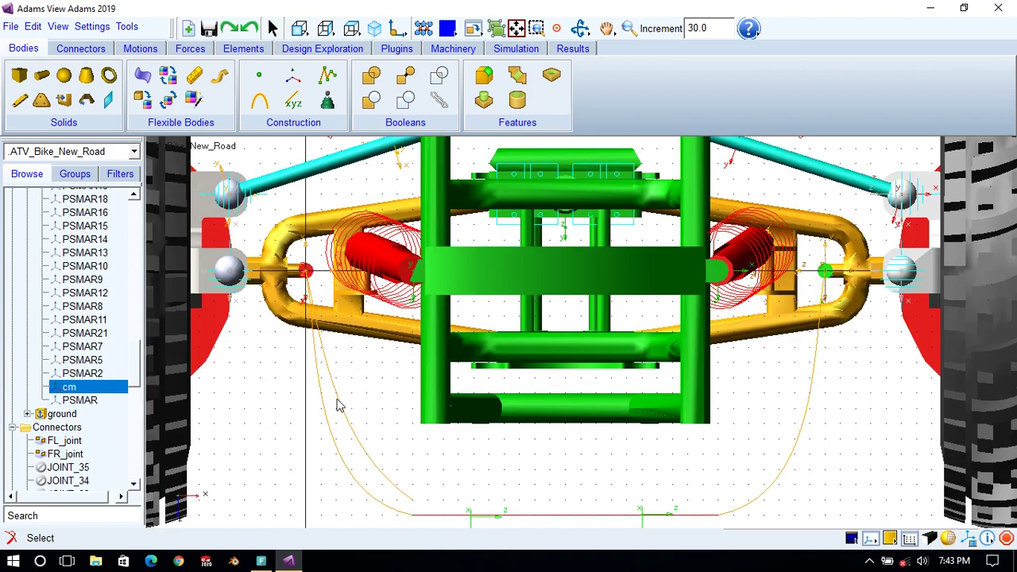
Rotate a copy of the newly drawn spline part by 180 degrees about the Y axis of the Frame's cm marker.
left_click(339, 400)
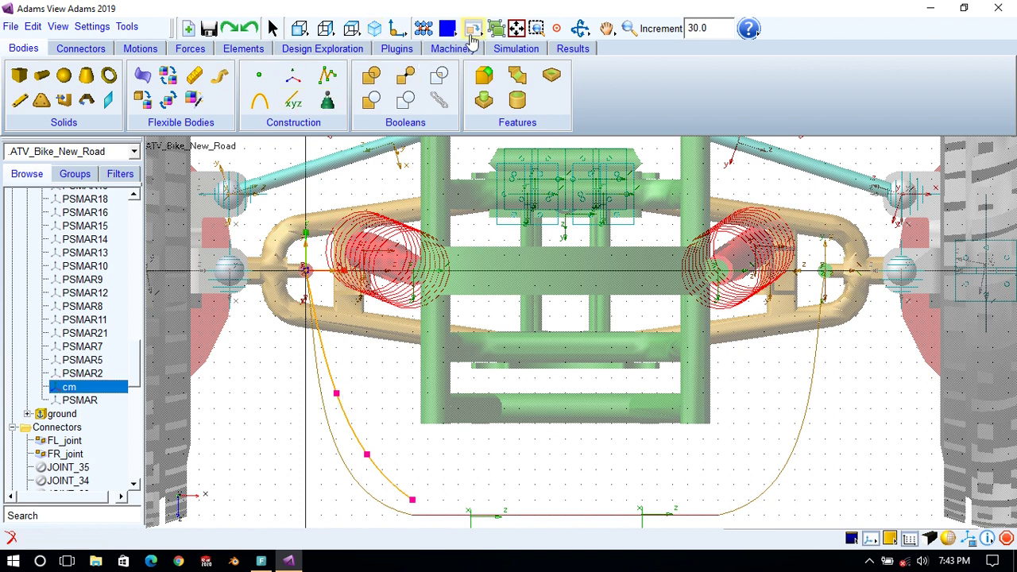
left_click(474, 34)
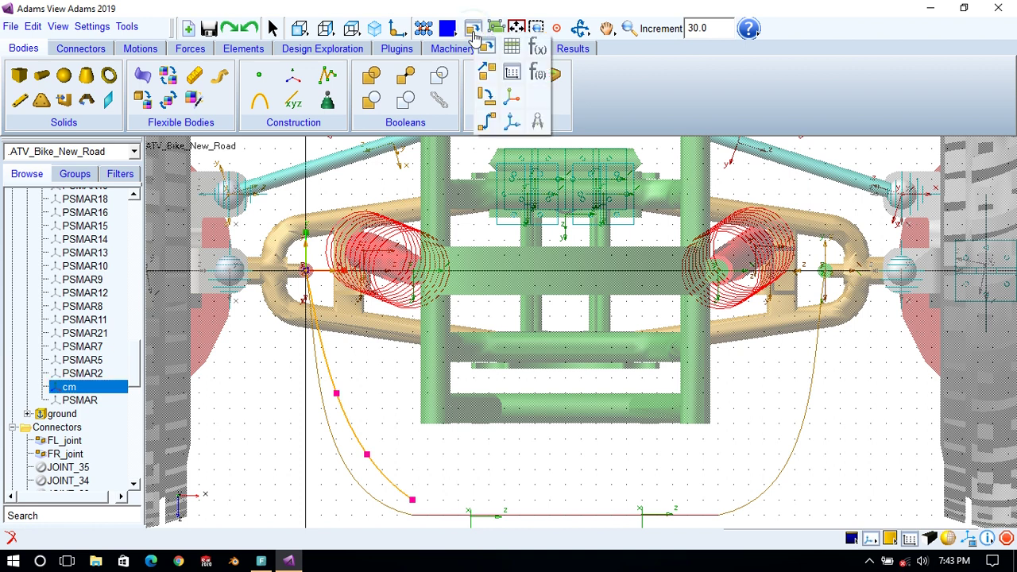
left_click(493, 104)
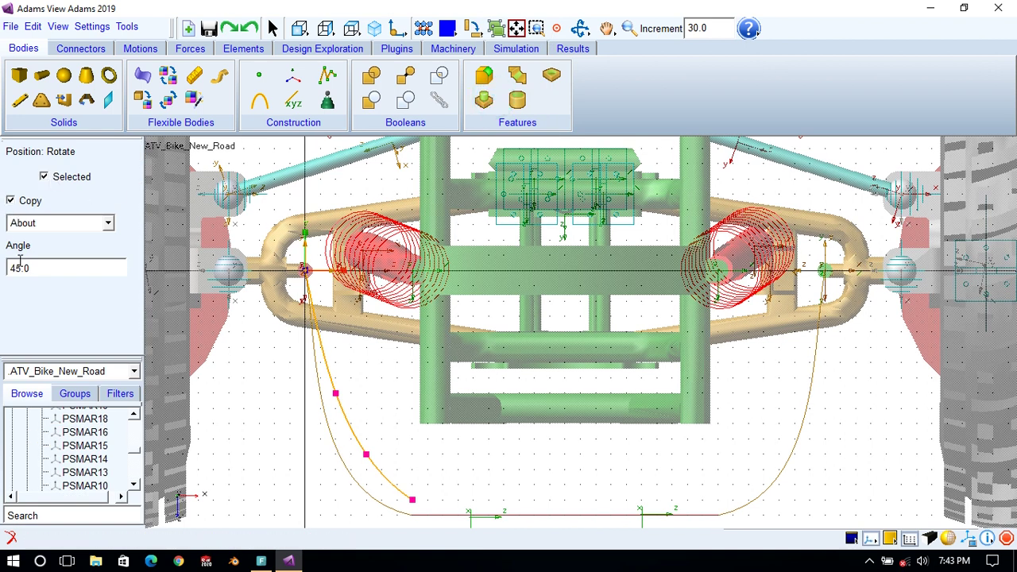
left_click_drag(36, 268, 2, 268)
type("180")
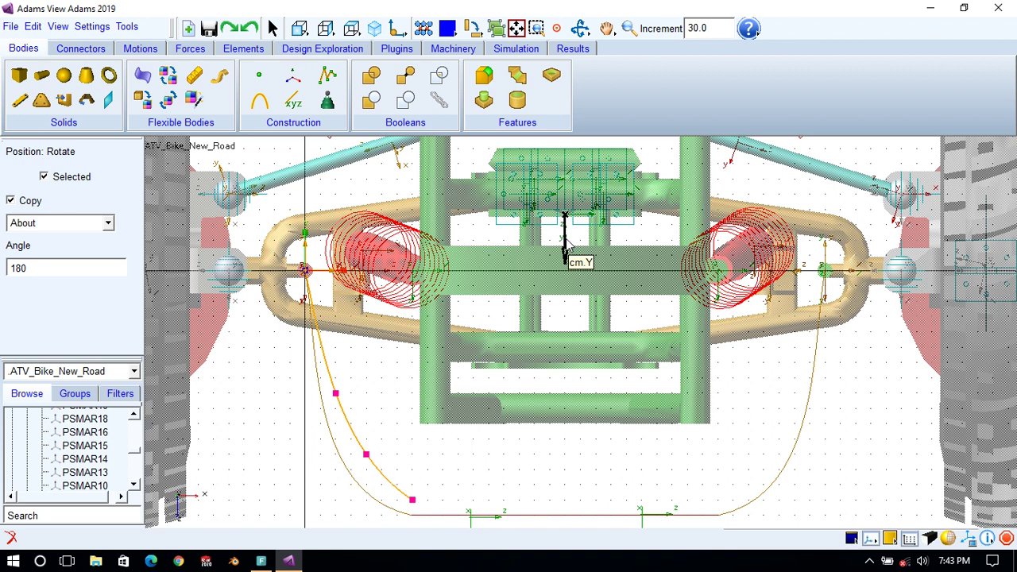
right_click(566, 247)
left_click(765, 102)
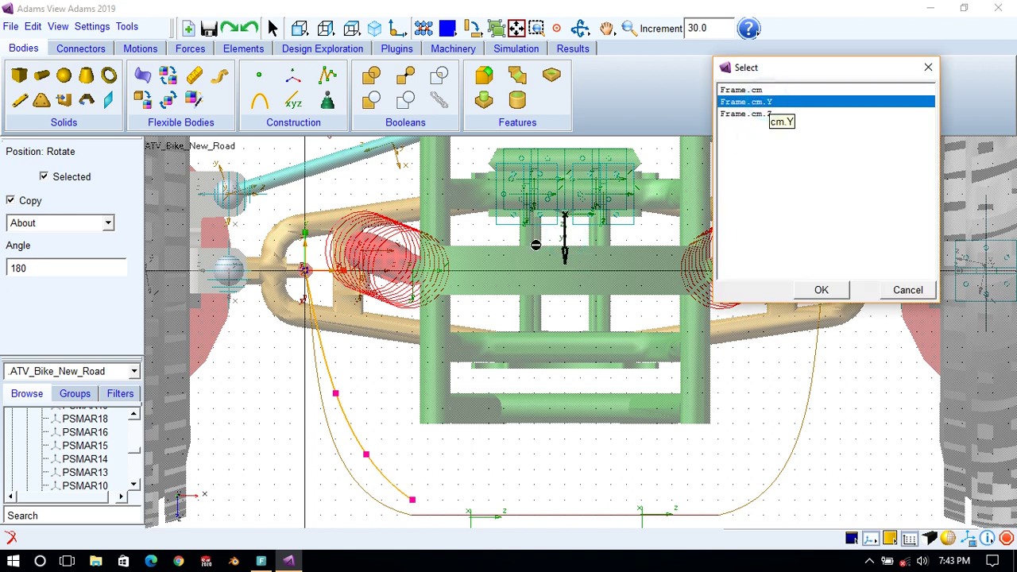
left_click(821, 290)
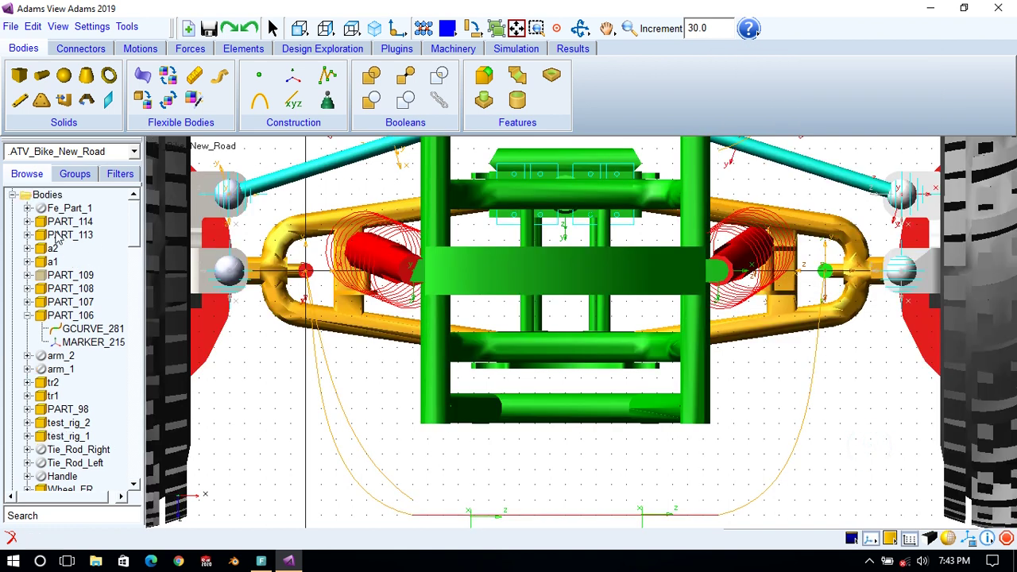
Highlight the copied part PART_114 and examine where it lies relative to the frame and wheels from several angles.
left_click(73, 221)
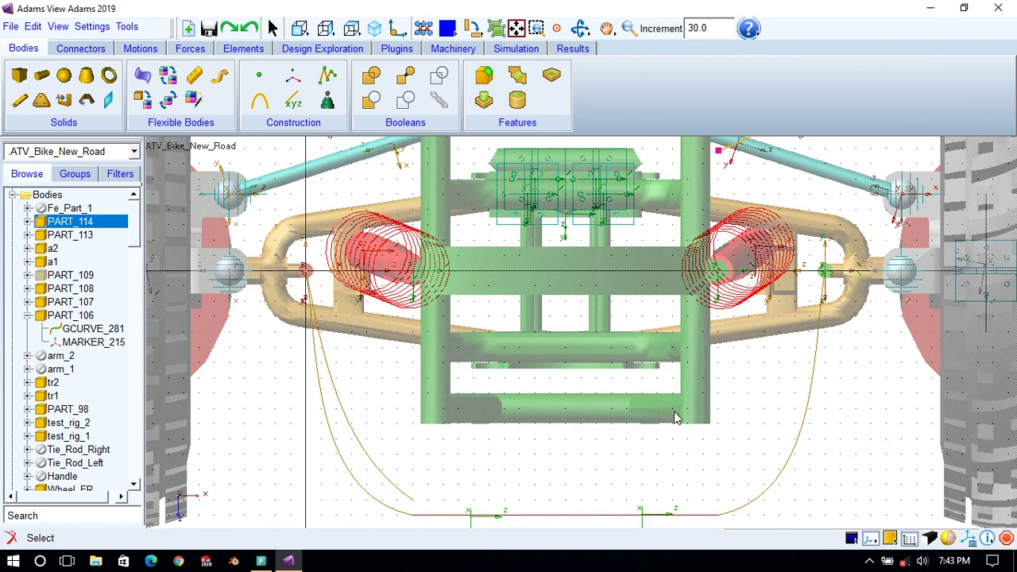
key("r")
left_click_drag(577, 454, 586, 363)
key("z")
left_click_drag(636, 316, 712, 211)
key("r")
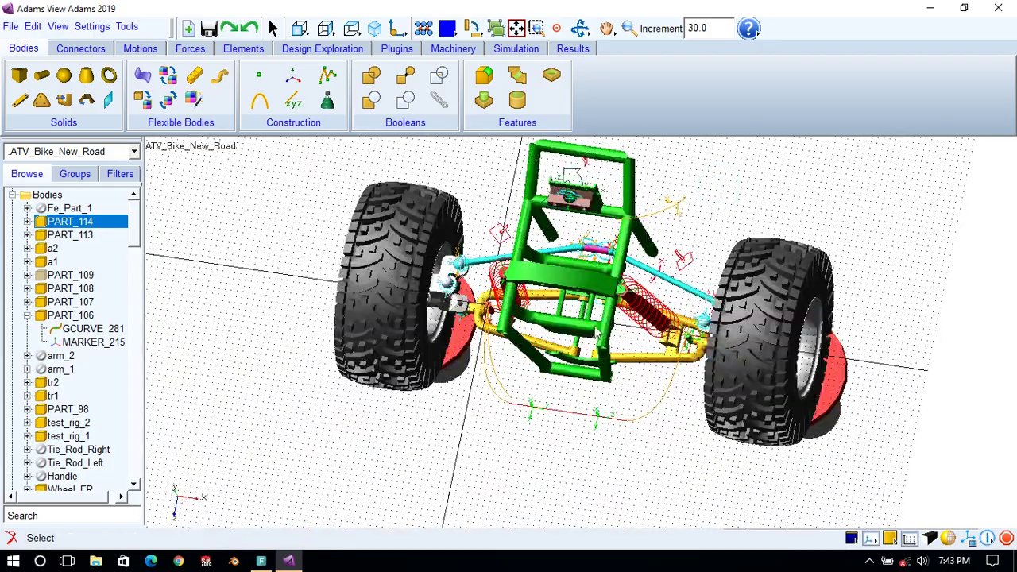
key("r")
left_click_drag(589, 313, 590, 267)
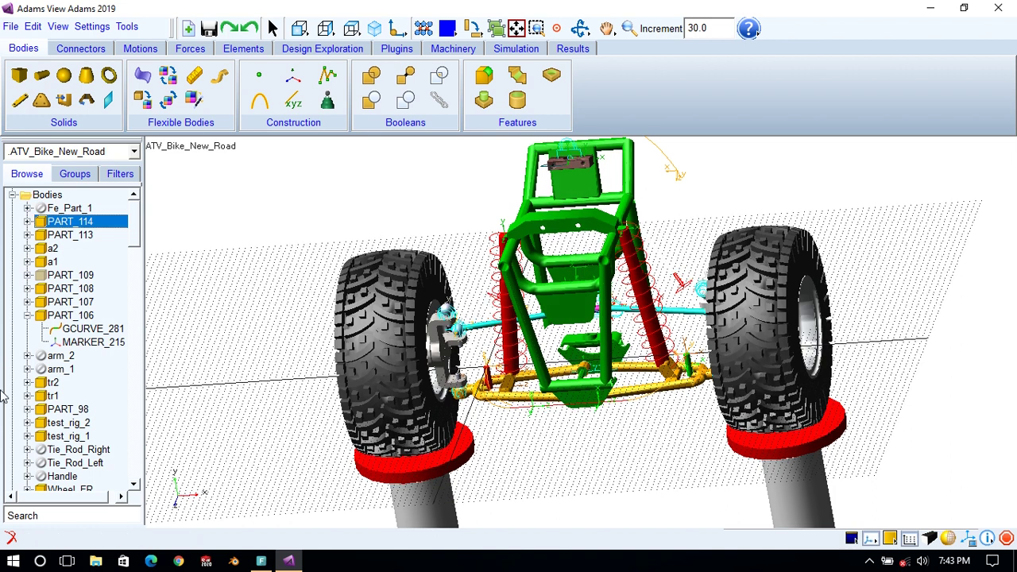
Highlight the Frame's cm marker again and examine its position and axis directions close up.
scroll(34, 411, "down", 5)
scroll(35, 419, "down", 15)
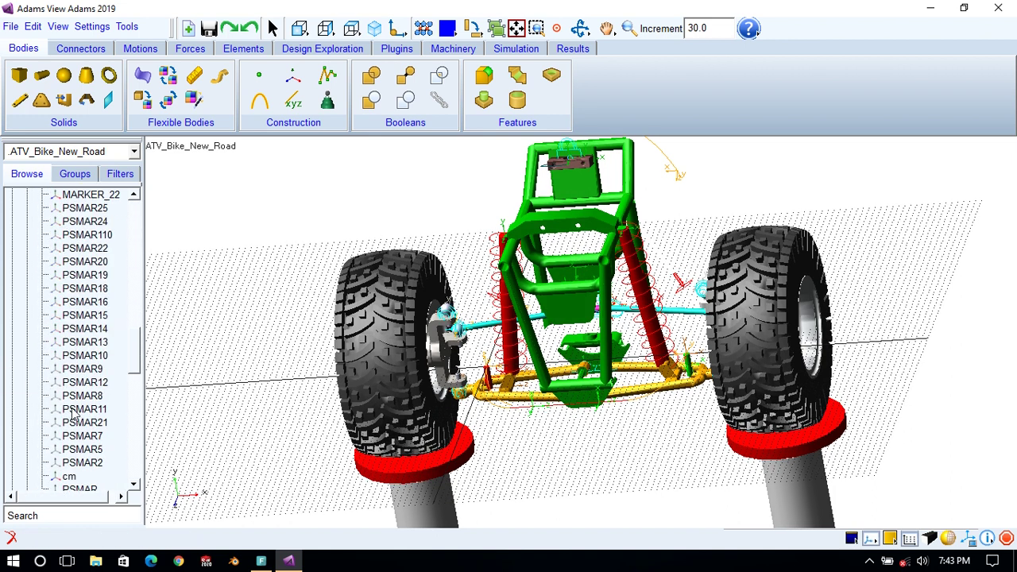
scroll(69, 262, "up", 2)
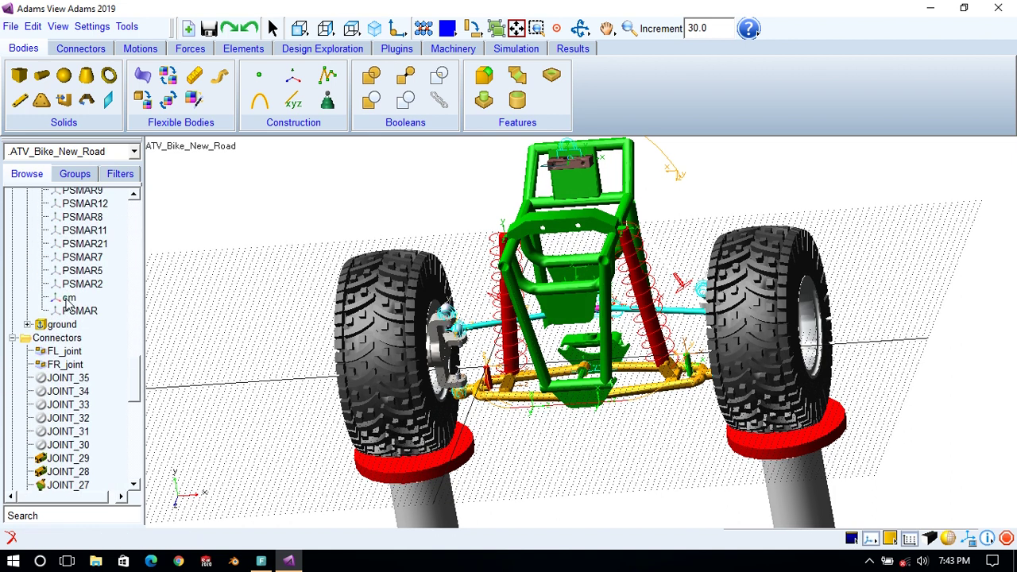
left_click(69, 298)
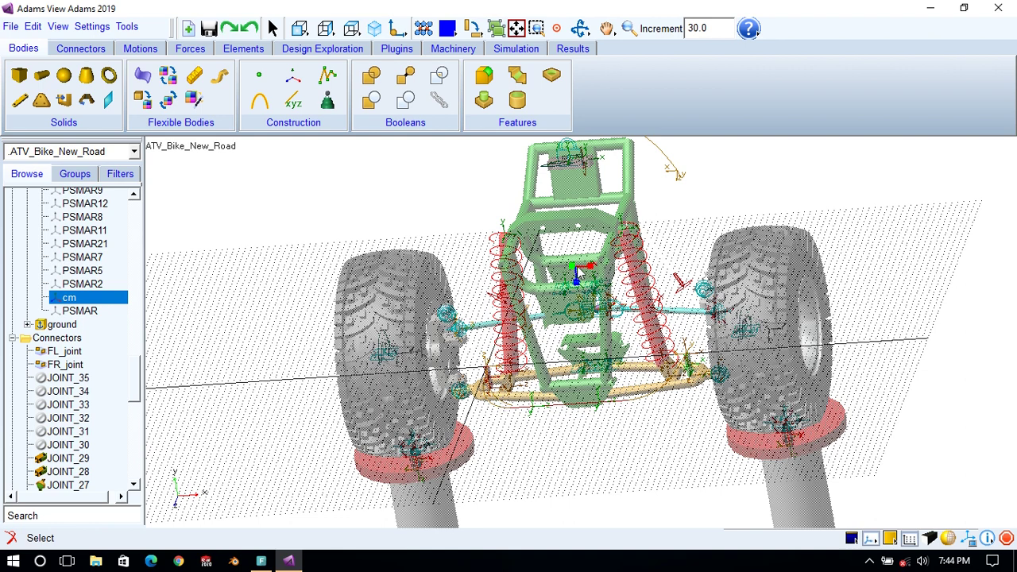
key("r")
left_click_drag(574, 271, 612, 306)
key("w")
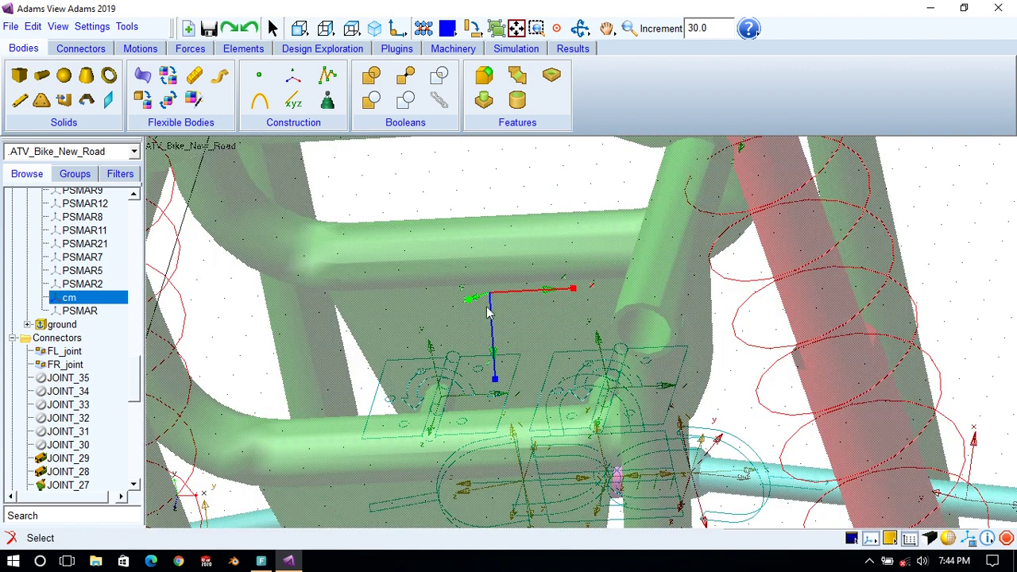
key("z")
left_click_drag(483, 194, 156, 236)
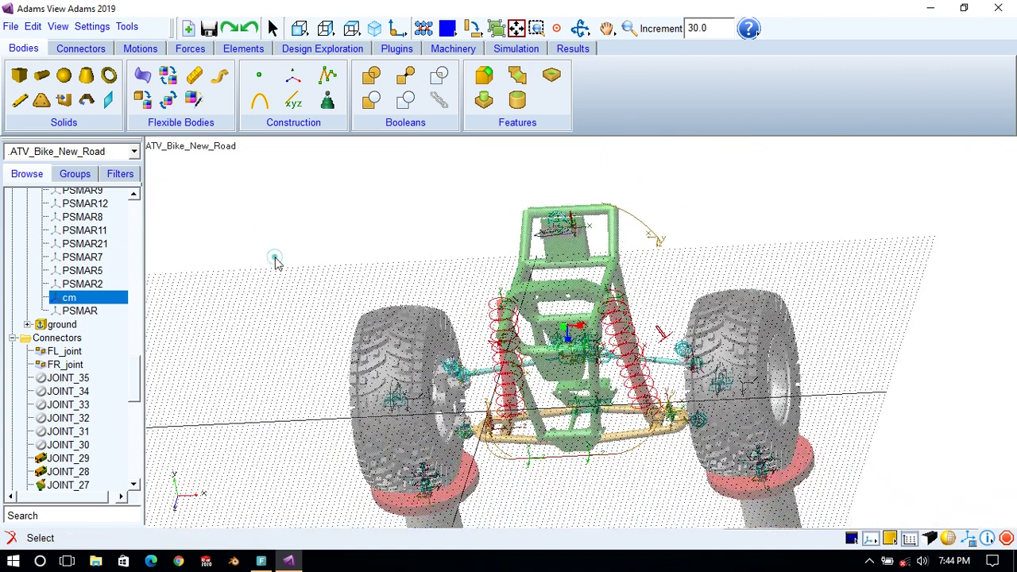
Delete the rotated spline copy PART_114.
scroll(67, 215, "up", 15)
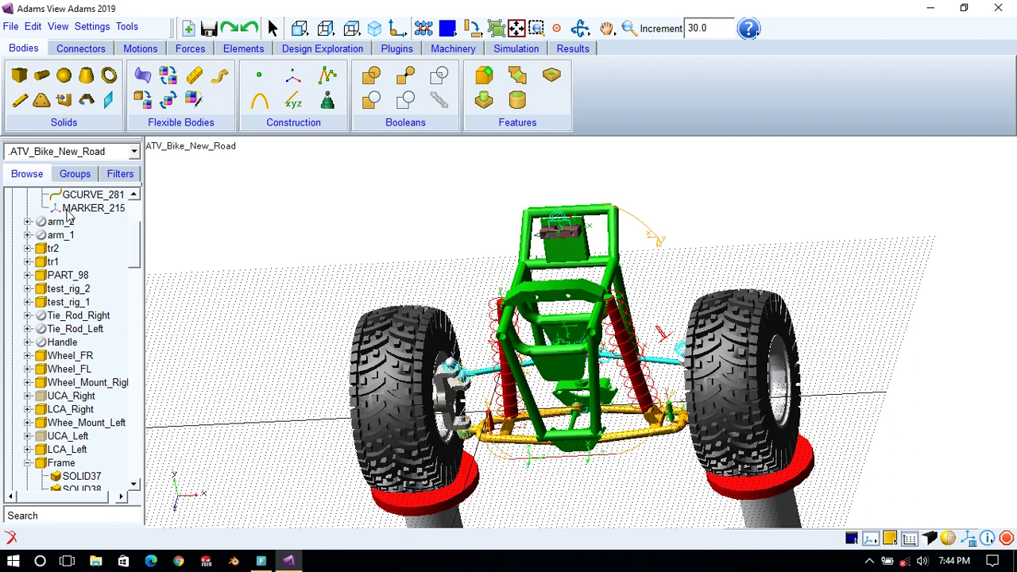
scroll(68, 215, "up", 4)
right_click(69, 223)
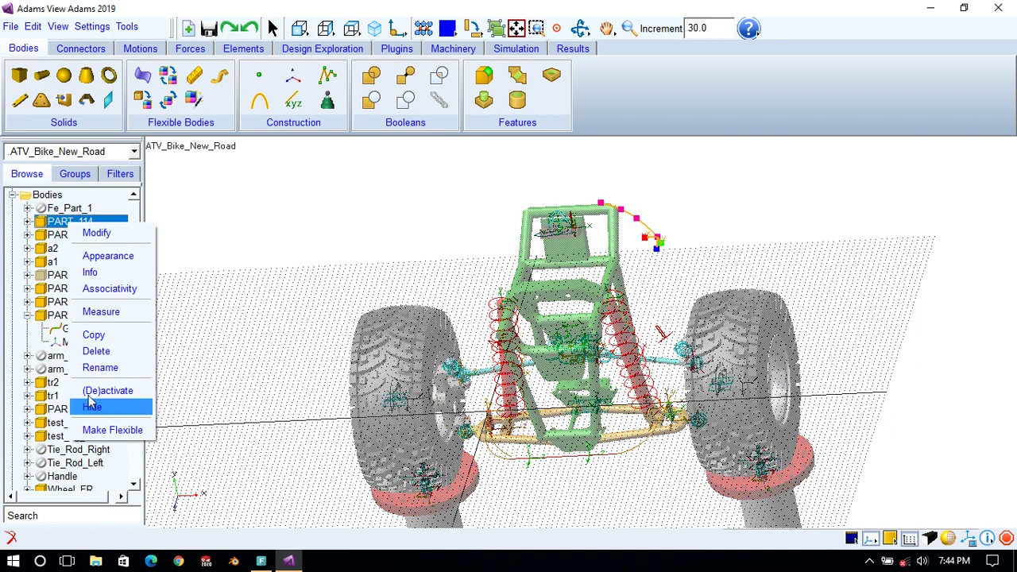
left_click(105, 355)
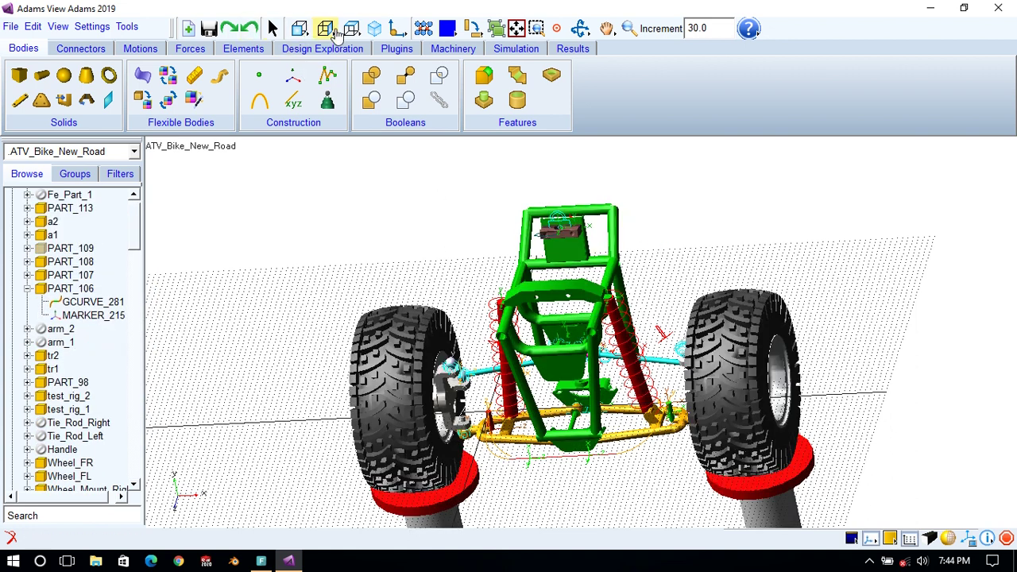
In the top view, draw an open four-point spline as a new part from the green link's end to just above the straight line's far end.
left_click(352, 28)
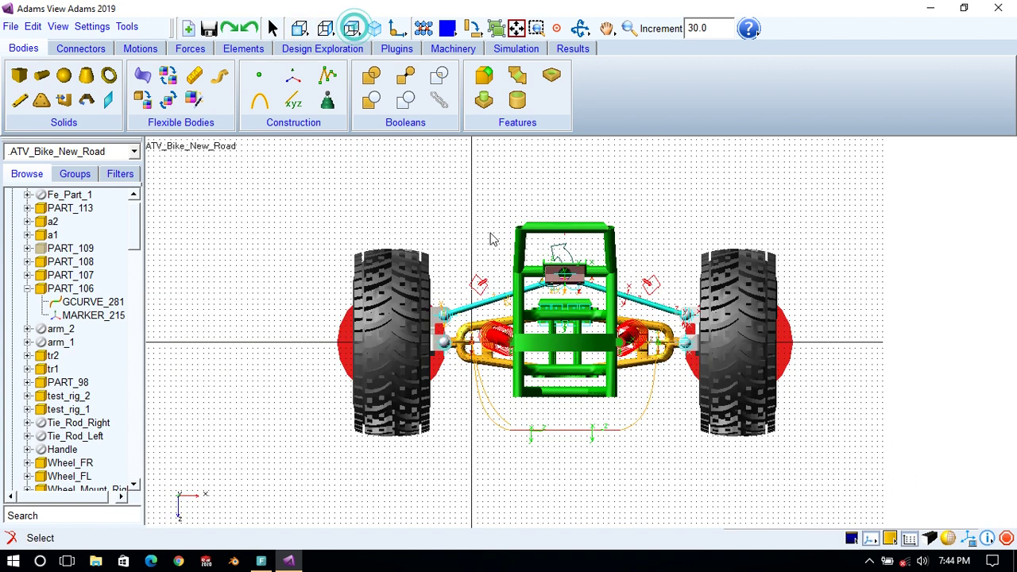
key("w")
left_click_drag(495, 238, 667, 475)
key("w")
left_click_drag(310, 215, 786, 513)
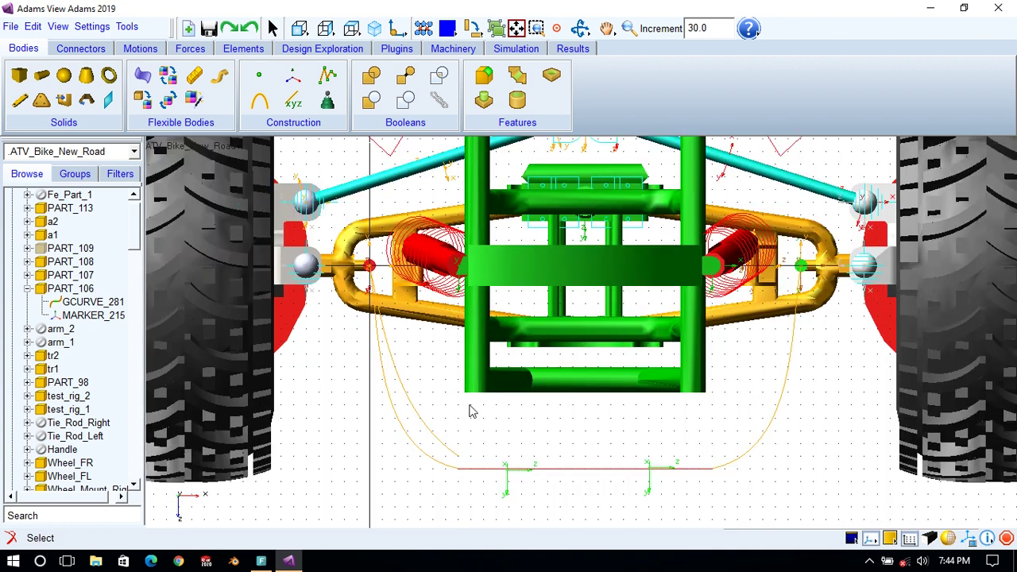
left_click(291, 102)
left_click(801, 271)
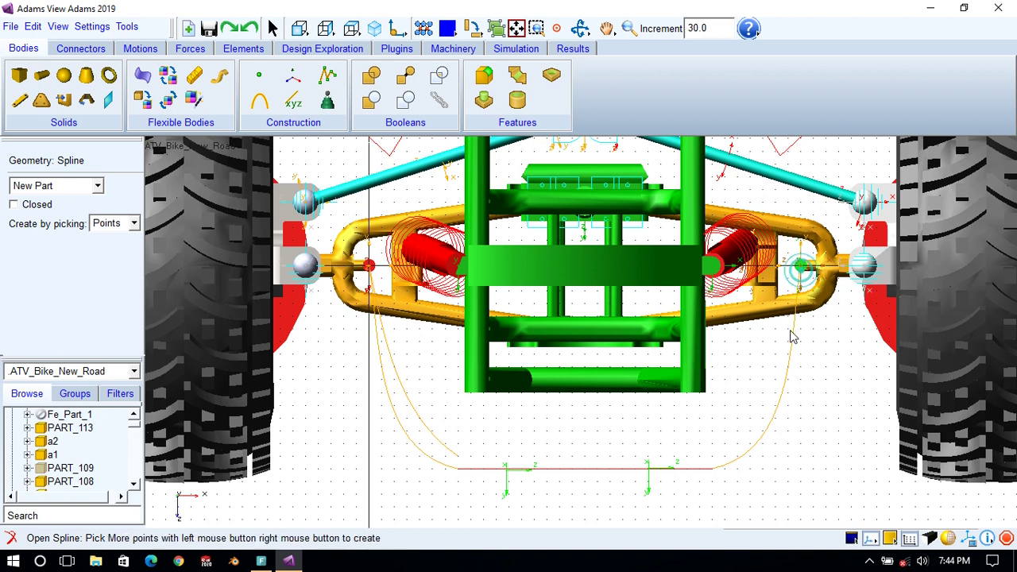
left_click(776, 355)
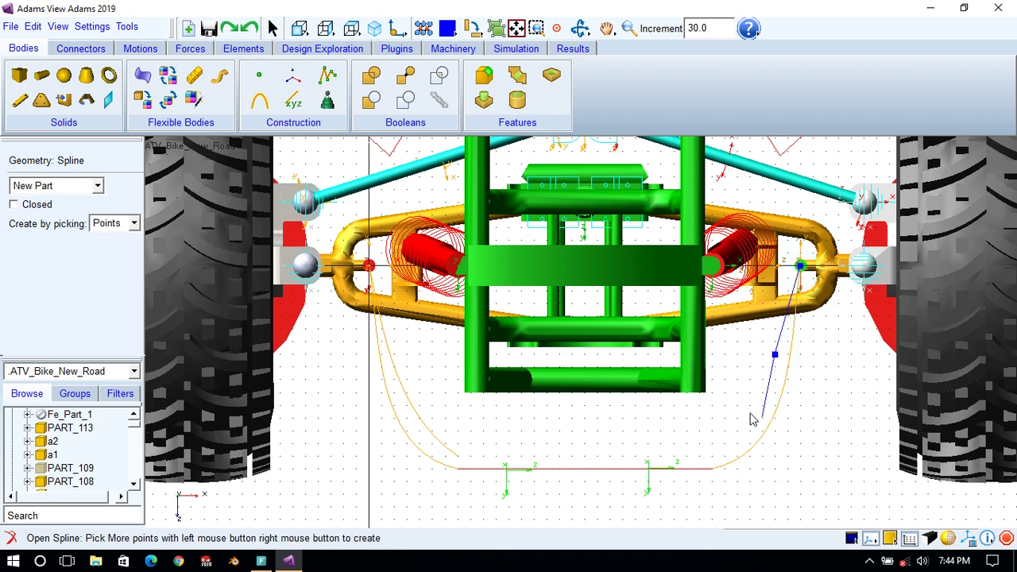
left_click(749, 413)
left_click(713, 456)
right_click(713, 459)
left_click(713, 422)
left_click(776, 422)
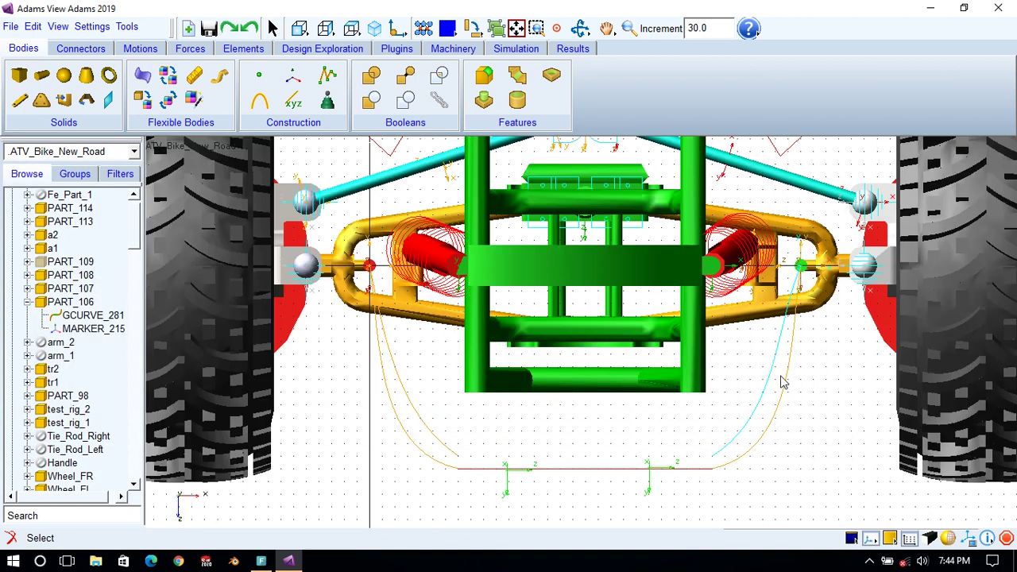
Compare the two hand-drawn end splines and inspect the point coordinates of GCURVE_345 in its location table, leaving them as they are.
left_click(759, 408)
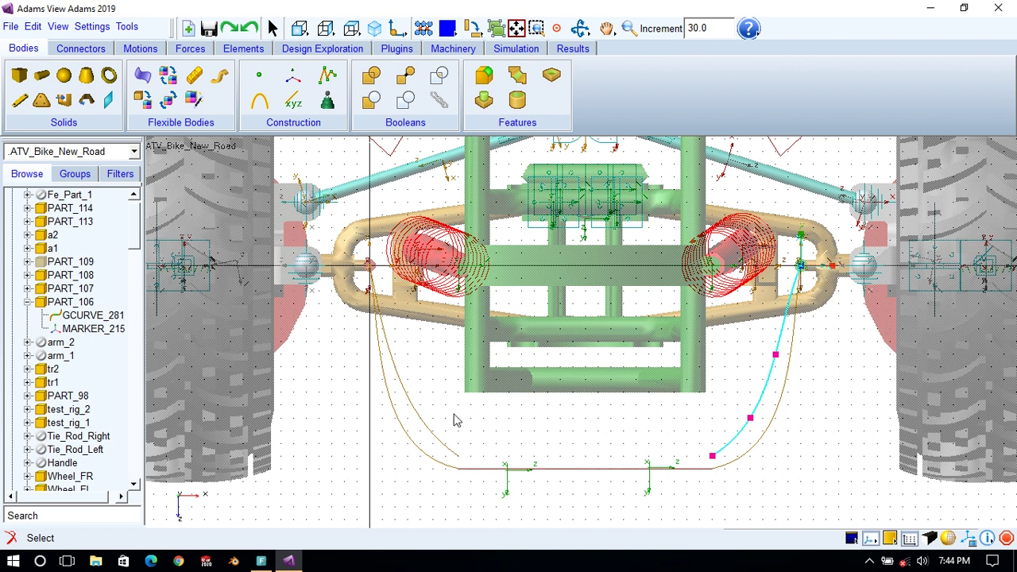
left_click(420, 419)
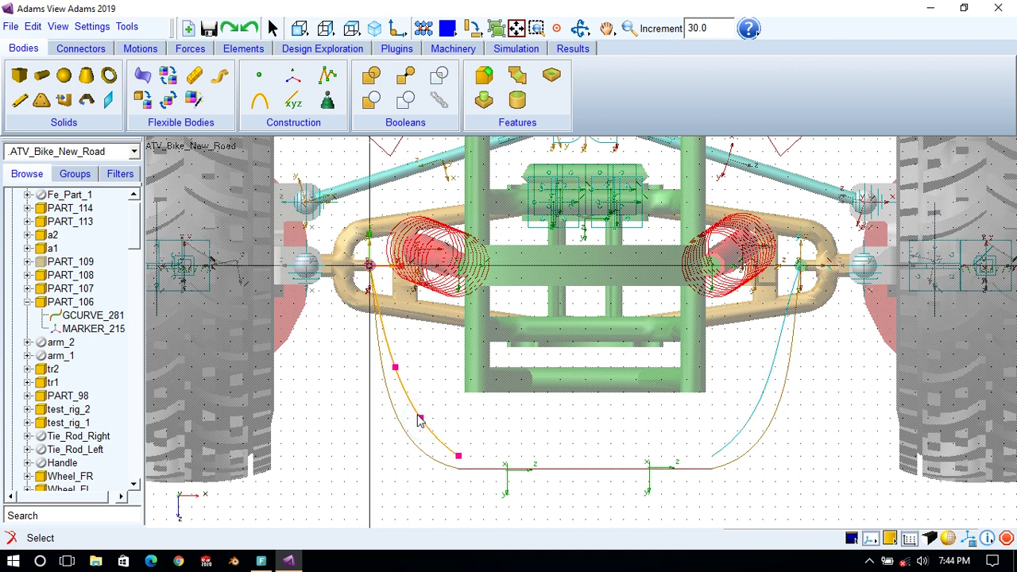
left_click(410, 360)
left_click(27, 209)
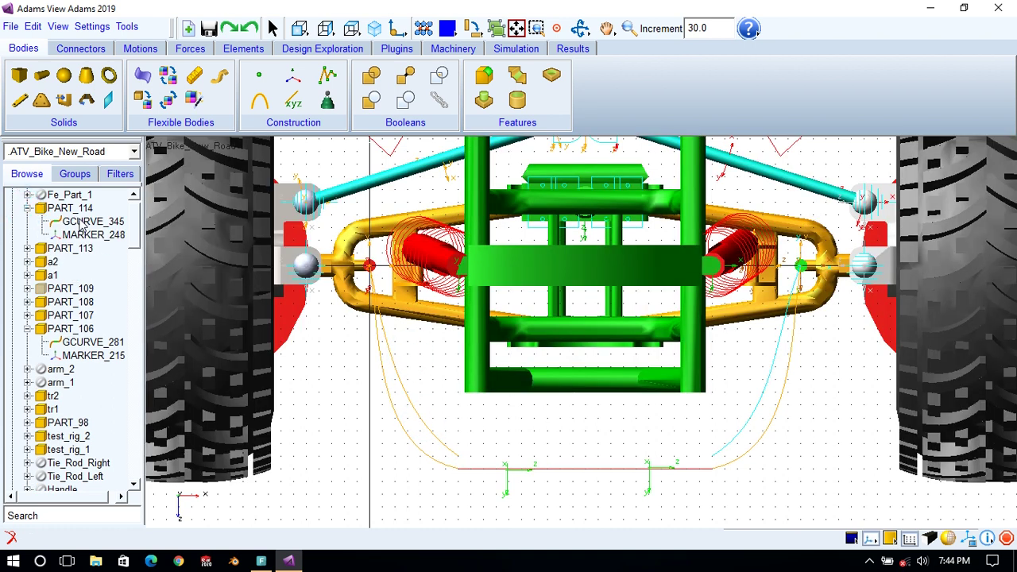
double_click(84, 222)
left_click(839, 117)
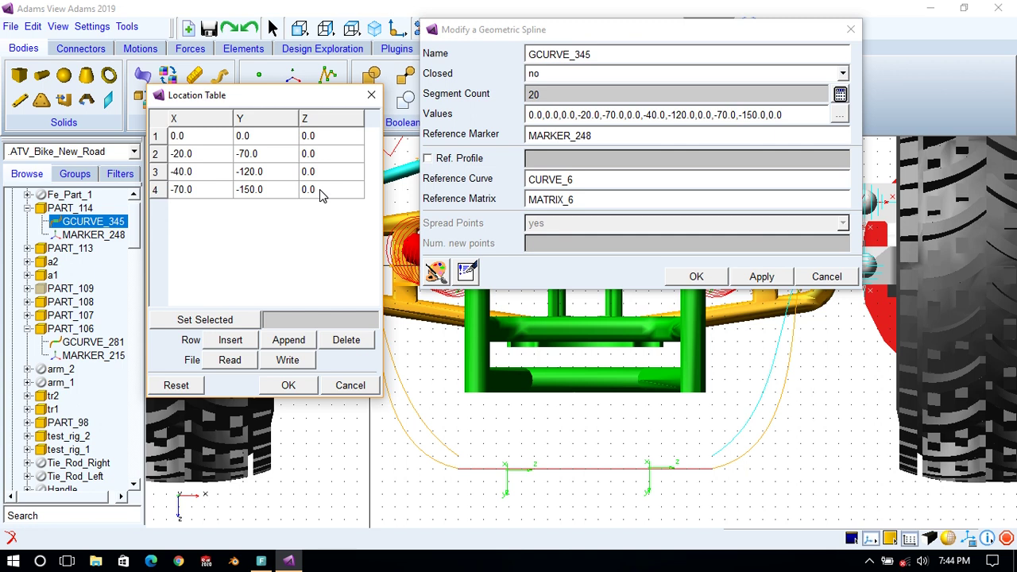
left_click(350, 385)
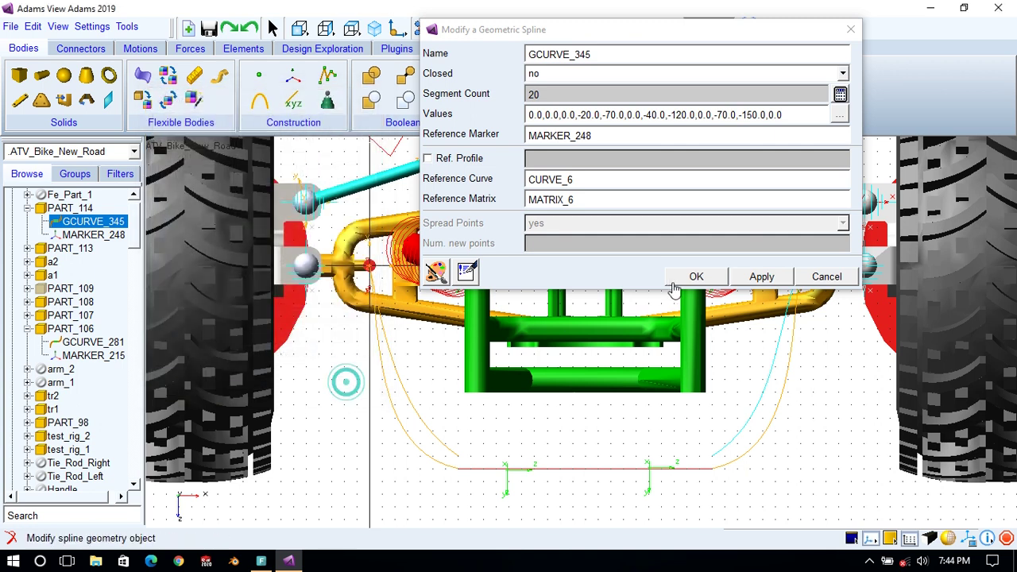
left_click(825, 276)
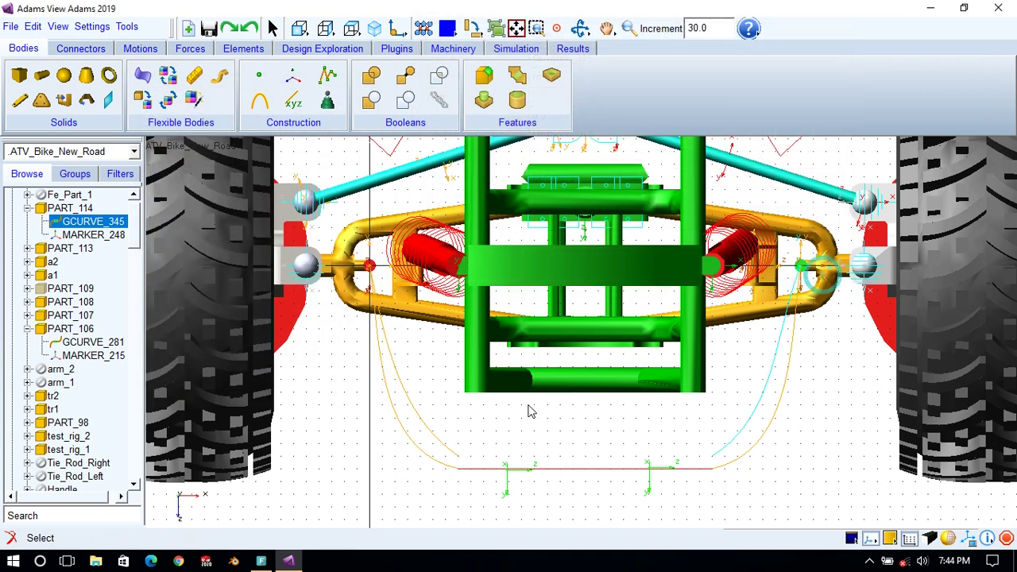
Draw a straight open spline as a new part connecting the free lower ends of the two curved end splines.
left_click(287, 104)
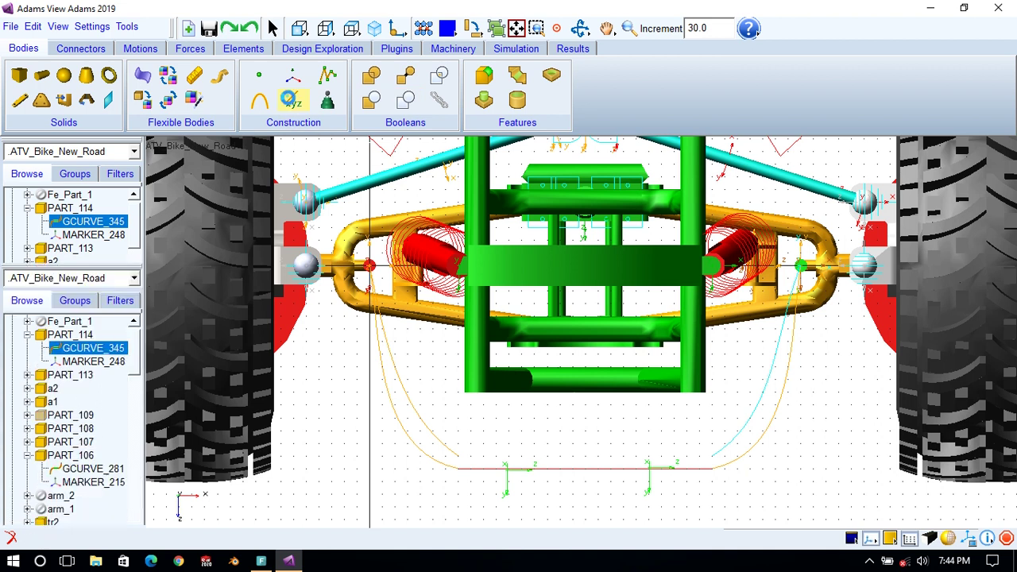
left_click(458, 456)
left_click(536, 458)
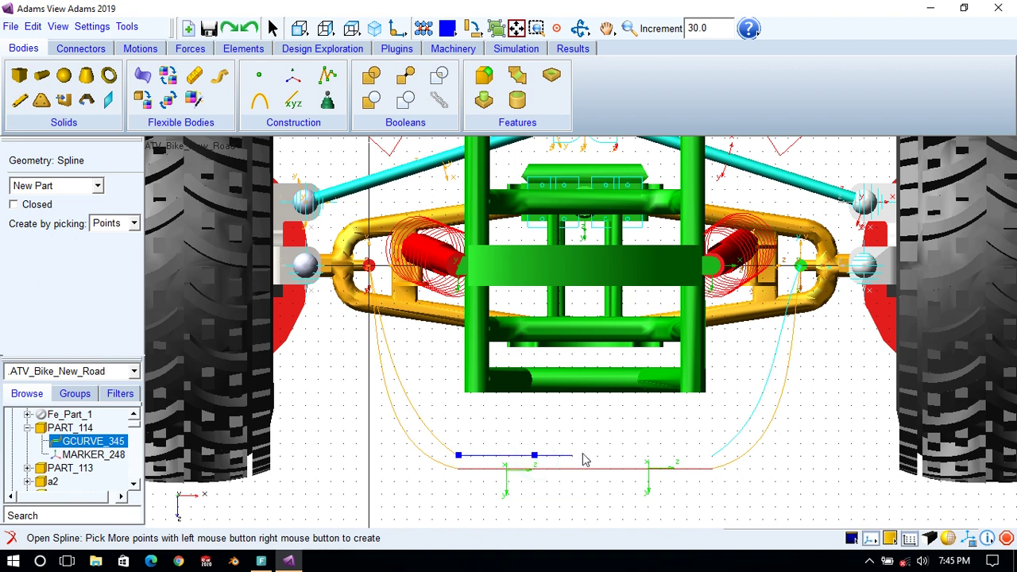
left_click(622, 457)
left_click(661, 457)
left_click(711, 455)
right_click(711, 456)
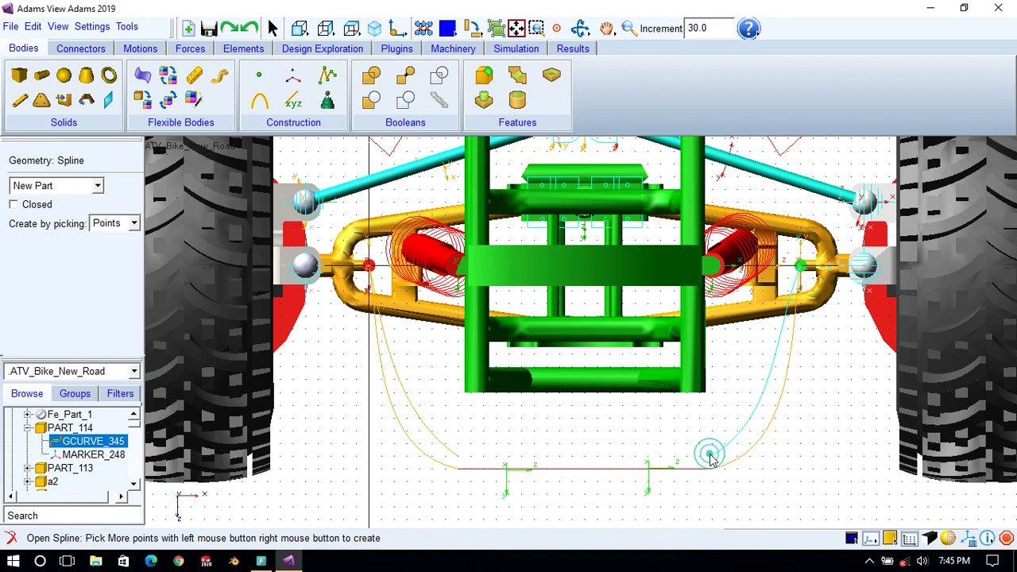
left_click(775, 422)
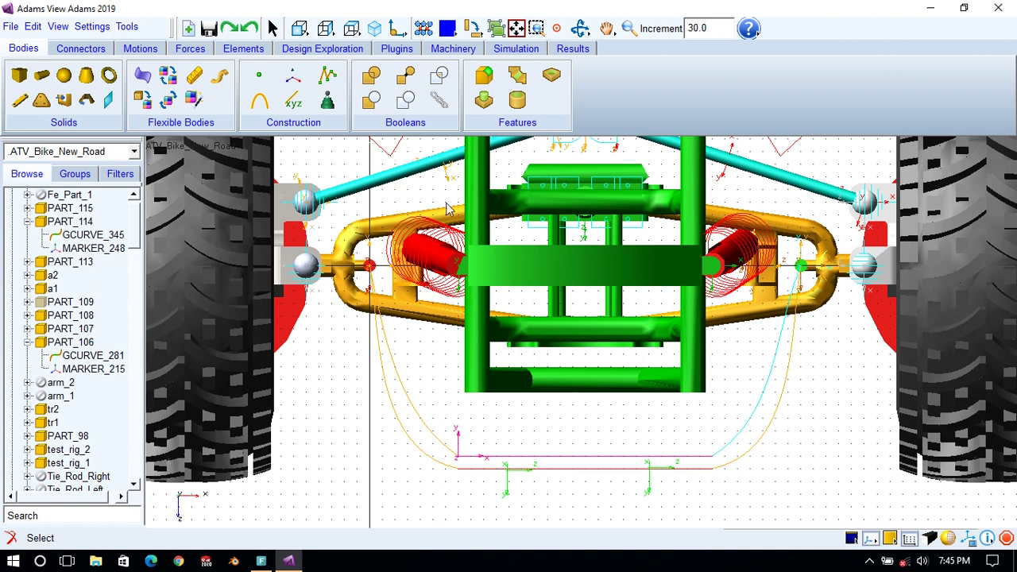
Highlight PART_113, PART_114 and PART_115 together to display the points of all three splines.
left_click(293, 104)
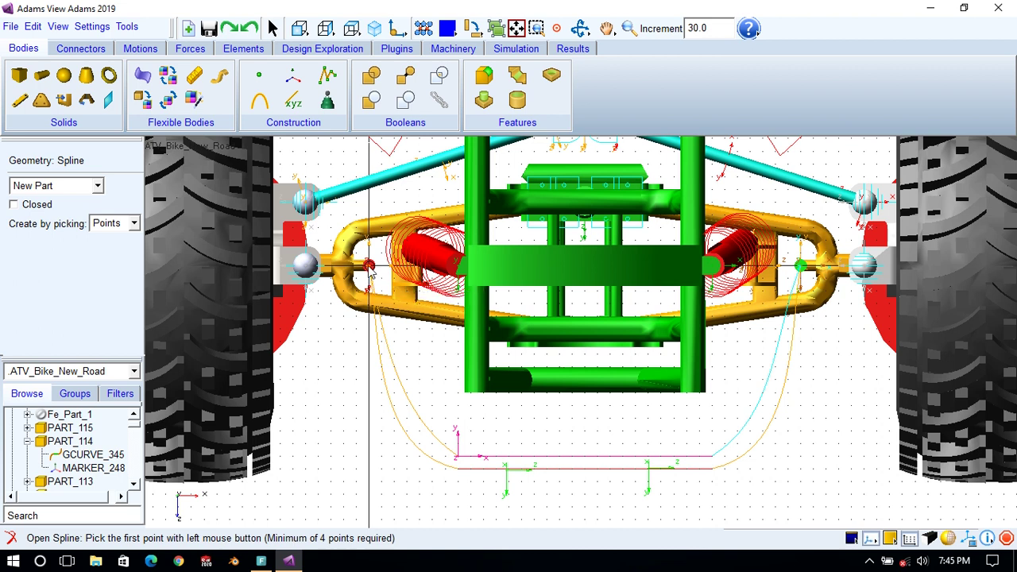
key("Escape")
left_click(28, 221)
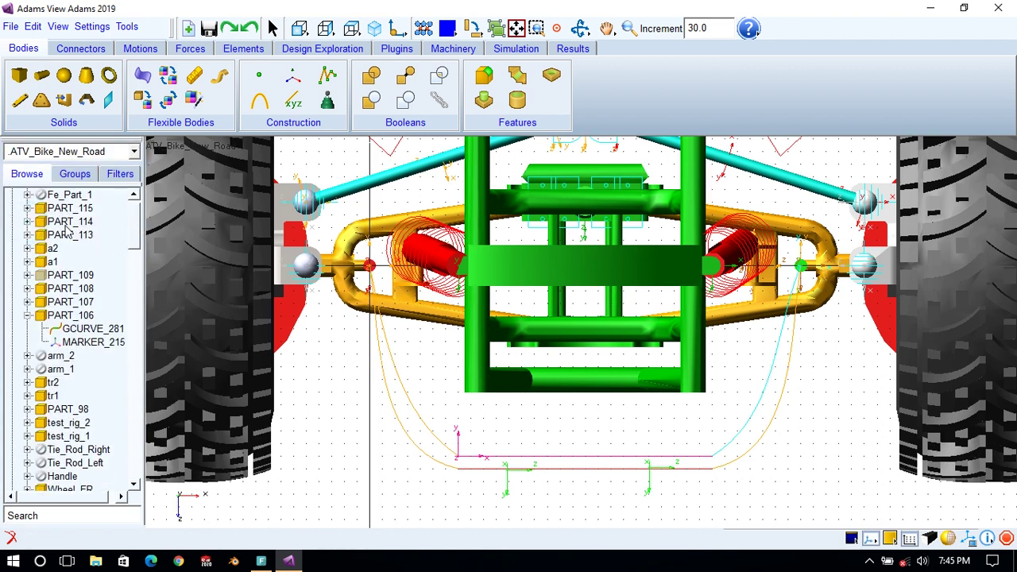
left_click(67, 235)
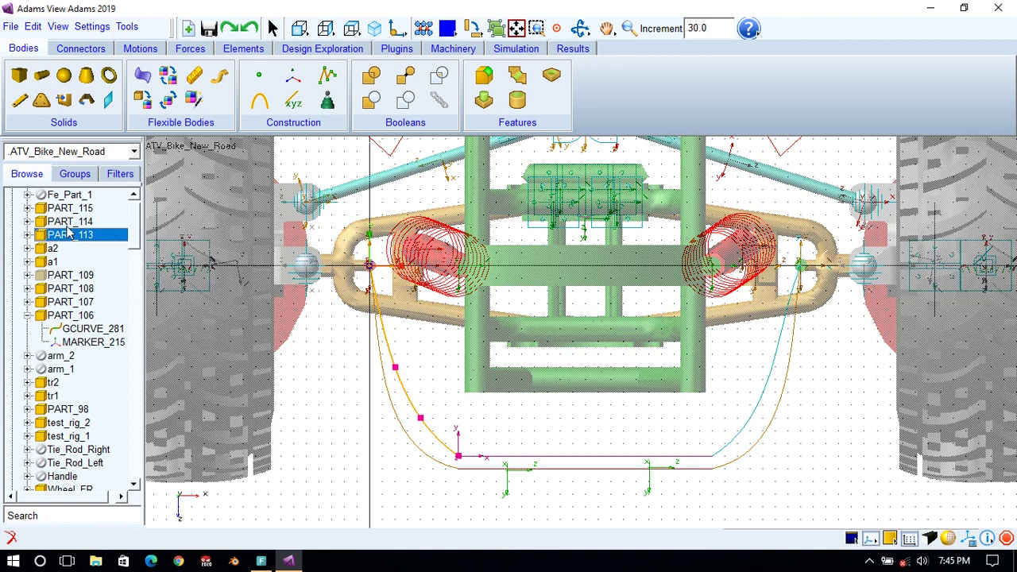
left_click(68, 221, "ctrl")
left_click(67, 208, "ctrl")
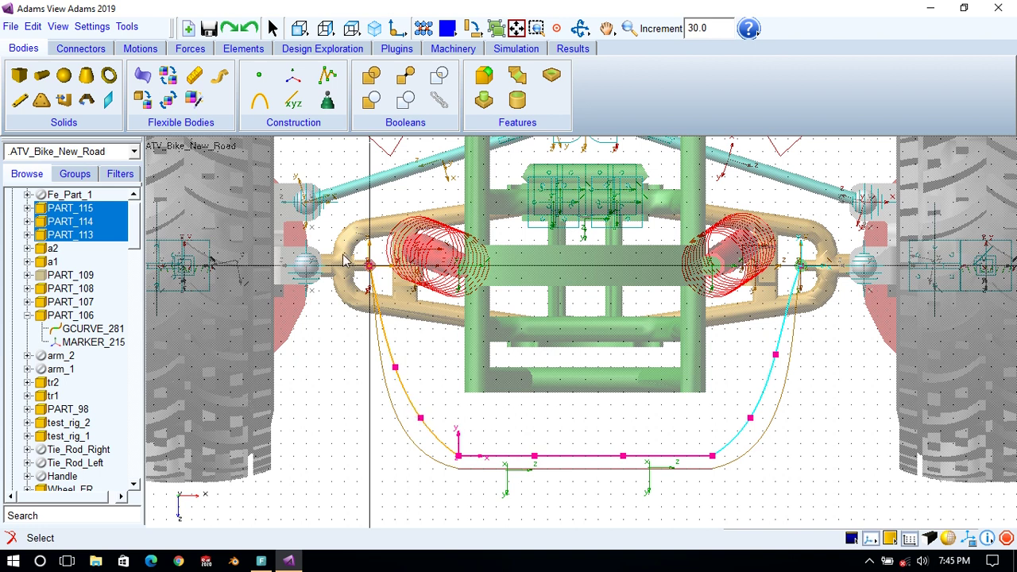
Draw one continuous open spline as a new part from link end to link end through all ten points of the three highlighted splines.
left_click(290, 110)
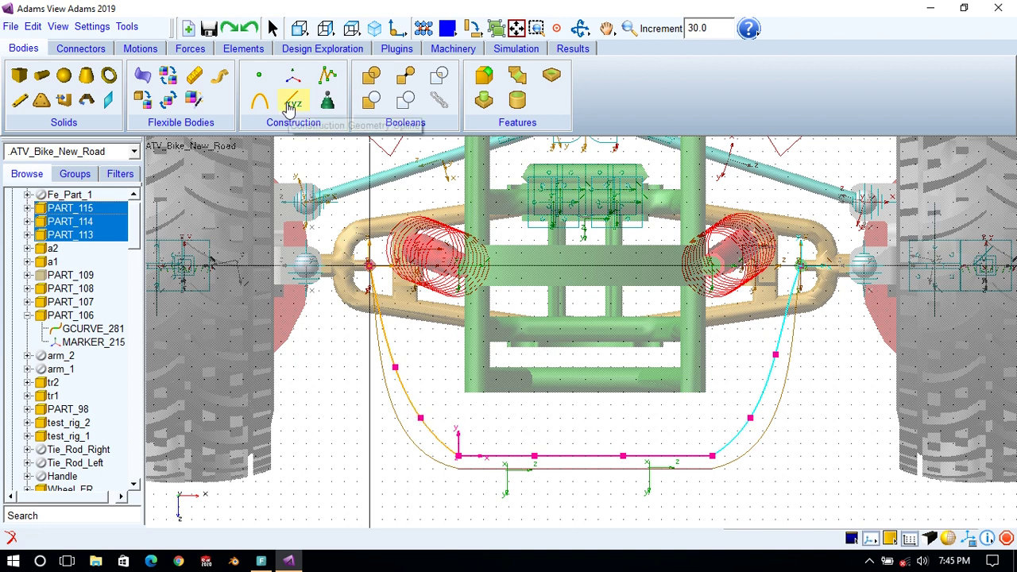
left_click(370, 266)
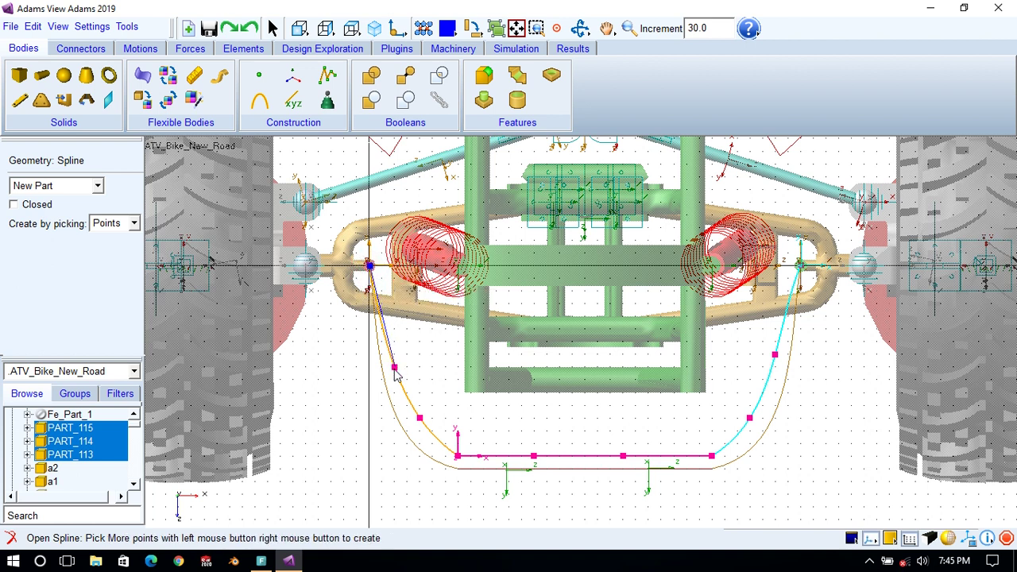
left_click(395, 369)
left_click(416, 420)
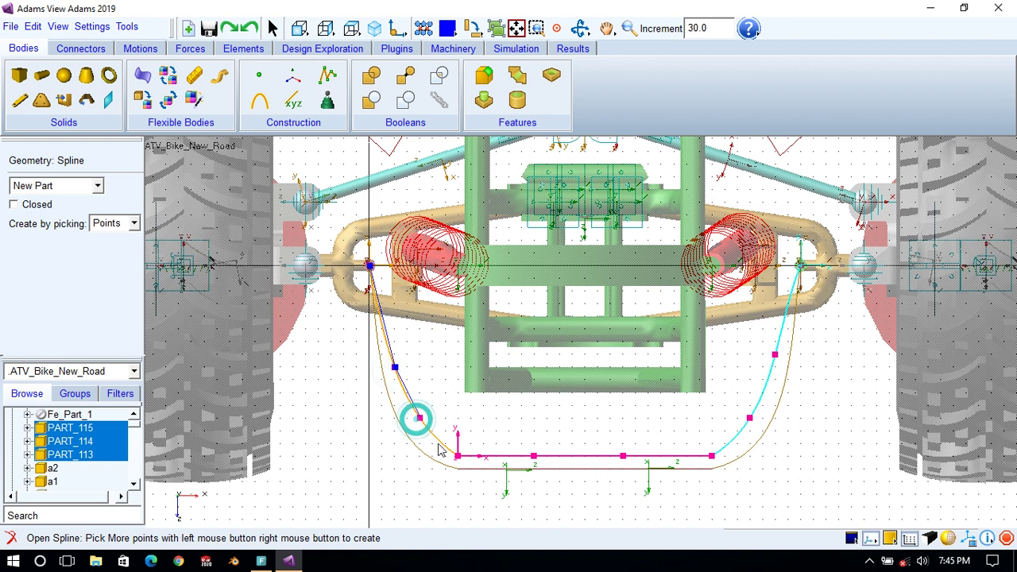
left_click(457, 457)
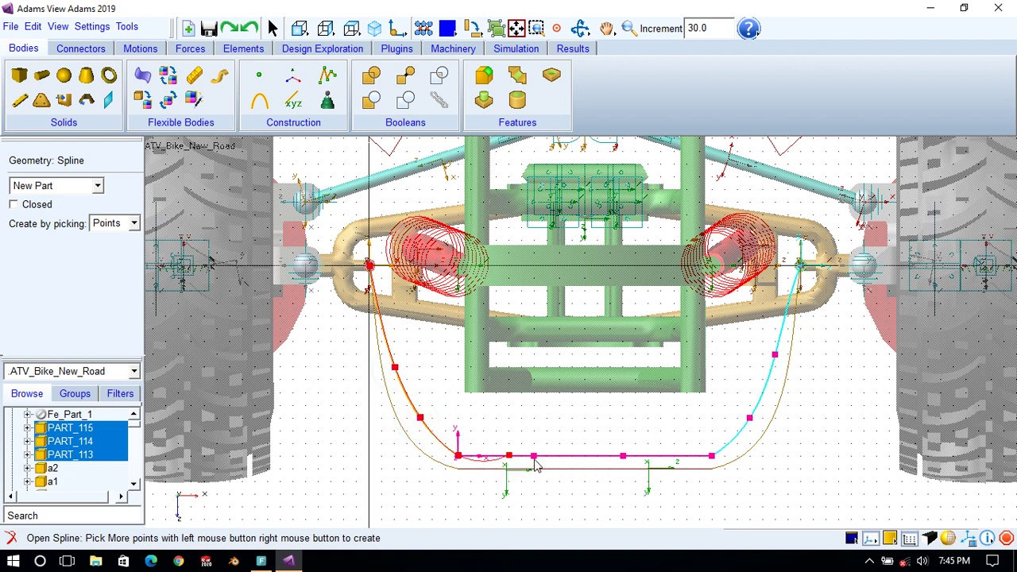
left_click(532, 457)
left_click(624, 456)
left_click(712, 457)
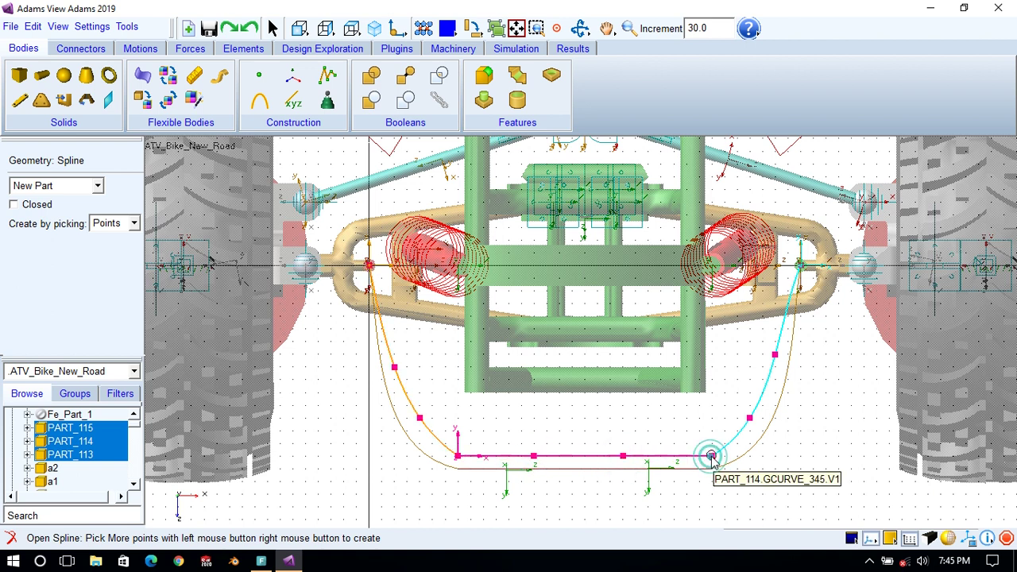
left_click(750, 419)
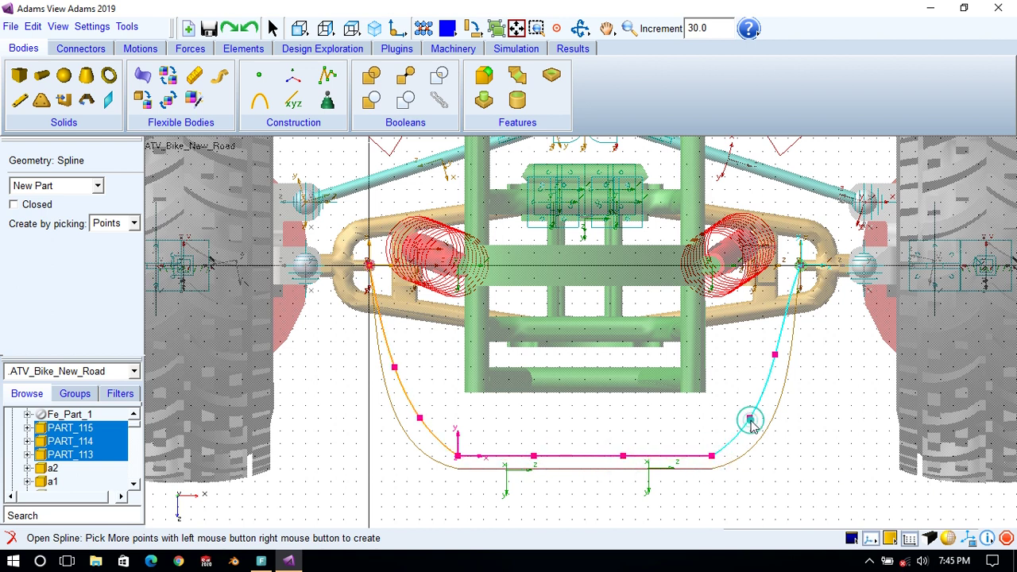
left_click(775, 355)
left_click(801, 268)
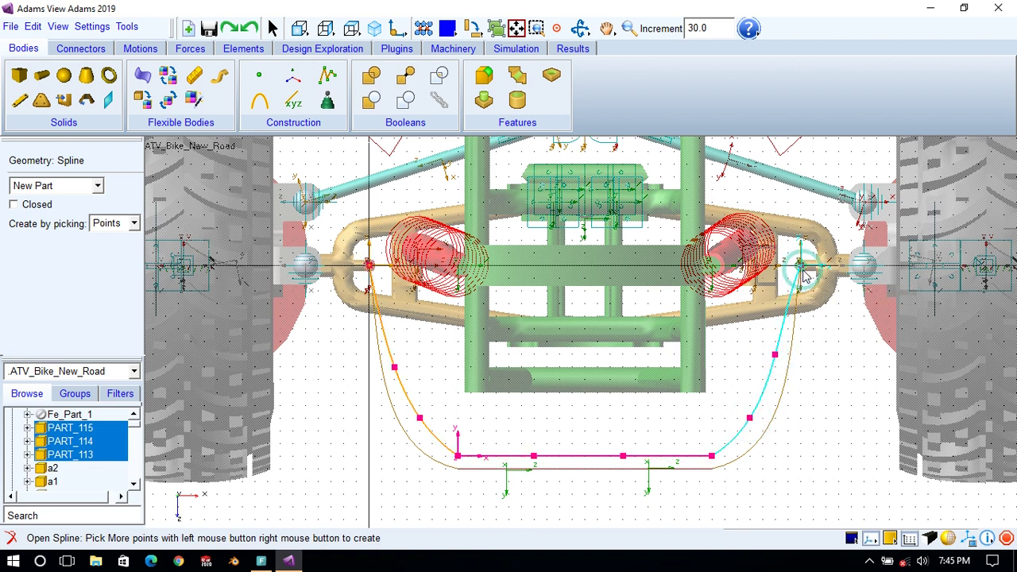
right_click(804, 272)
left_click(775, 422)
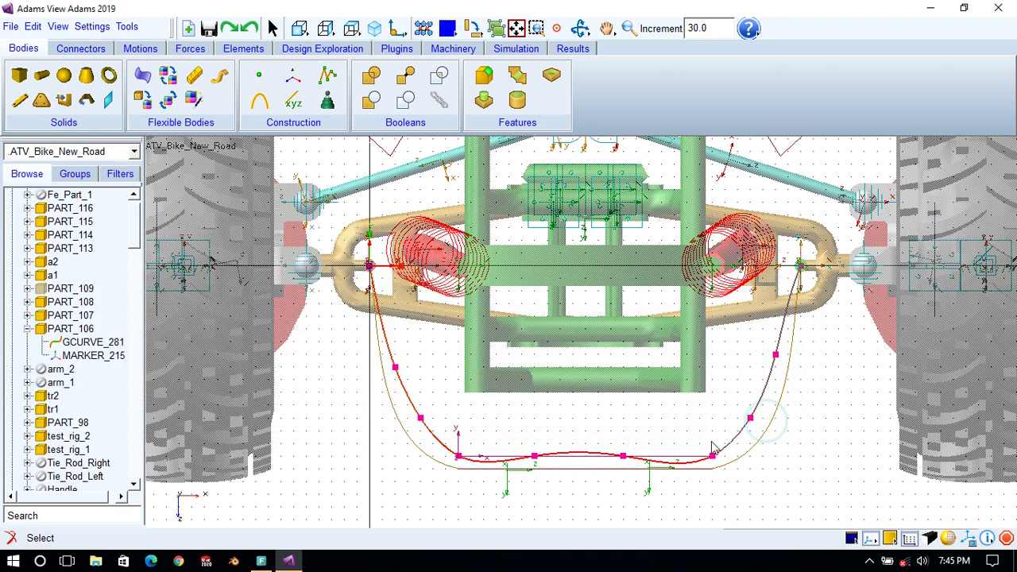
Move the fifth point of the continuous spline along the middle section to X -30, level with its neighbours.
left_click(593, 435)
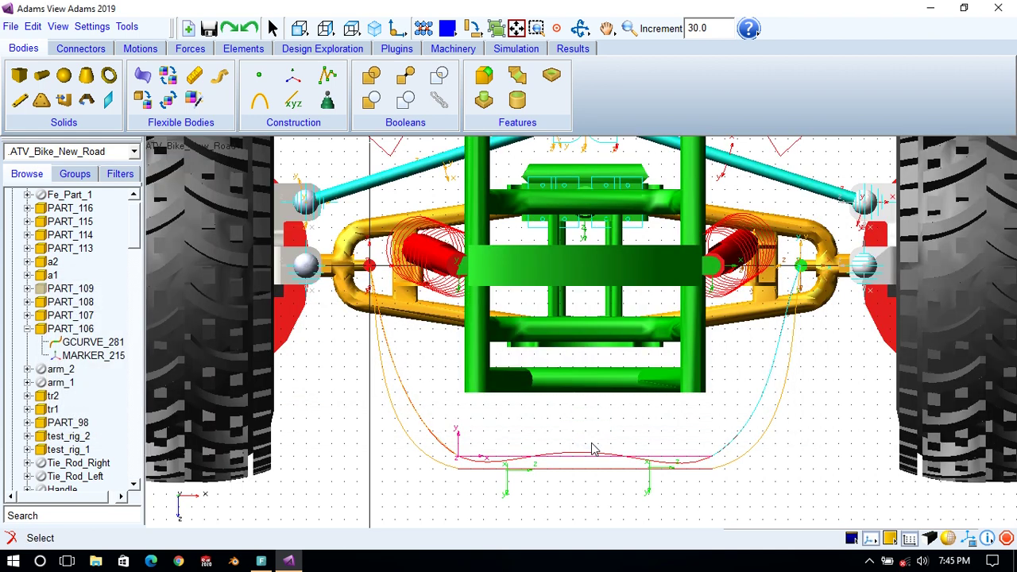
key("r")
left_click_drag(592, 449, 625, 374)
key("t")
key("r")
left_click_drag(613, 511, 583, 529)
left_click(351, 28)
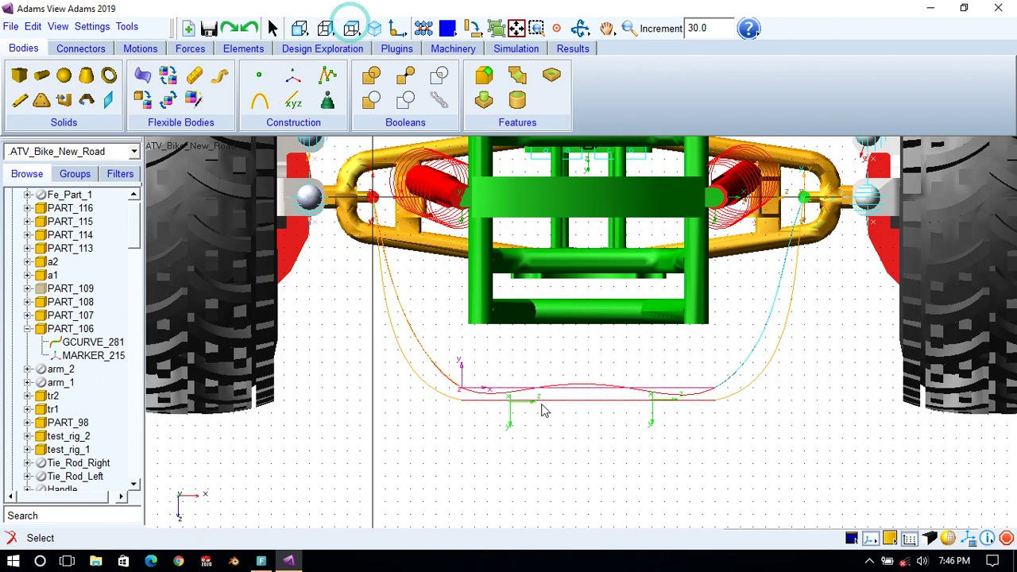
key("w")
left_click_drag(387, 274, 761, 401)
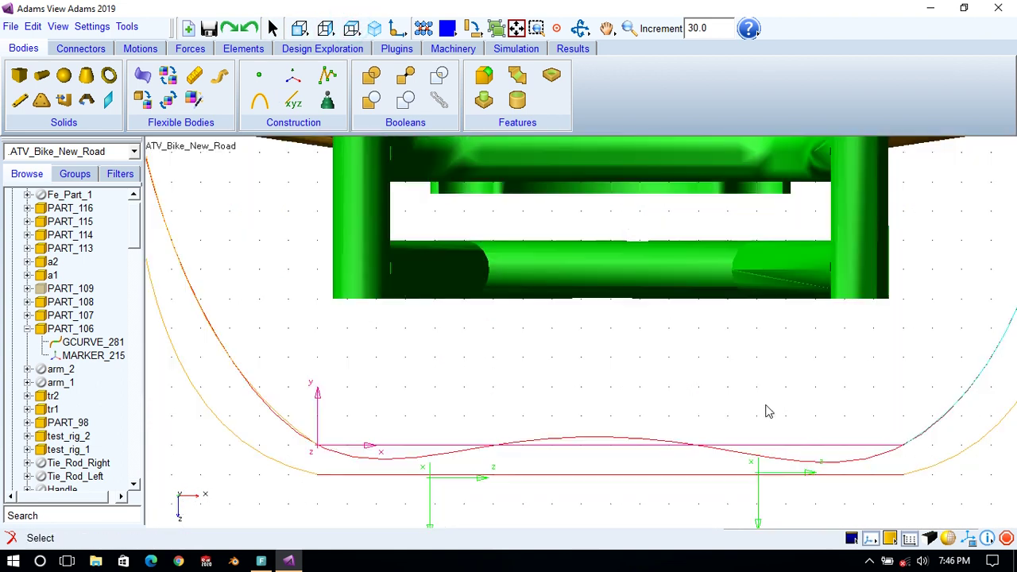
left_click(425, 460)
left_click(371, 460)
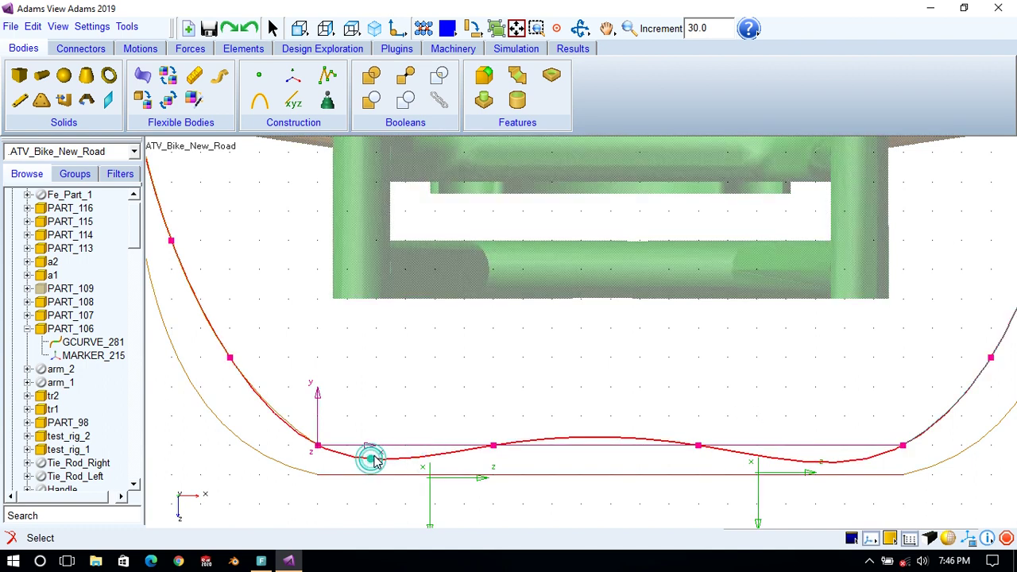
left_click_drag(494, 450, 596, 452)
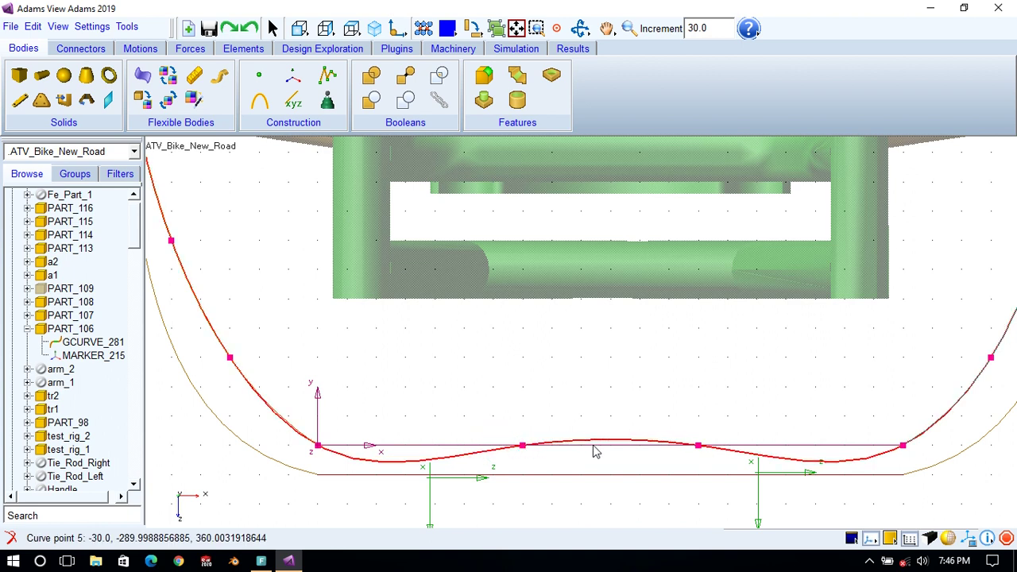
left_click(699, 449)
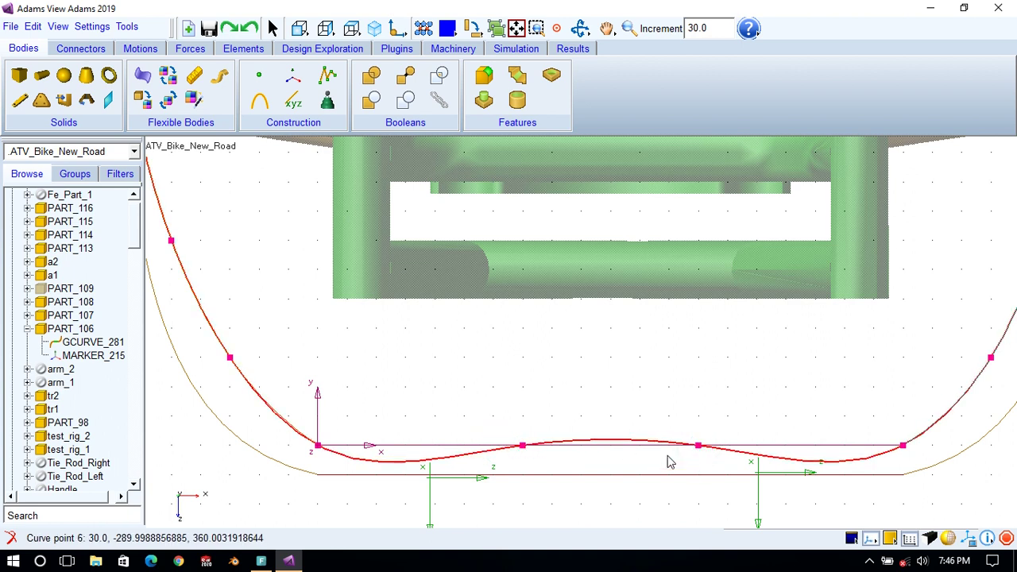
left_click(496, 407)
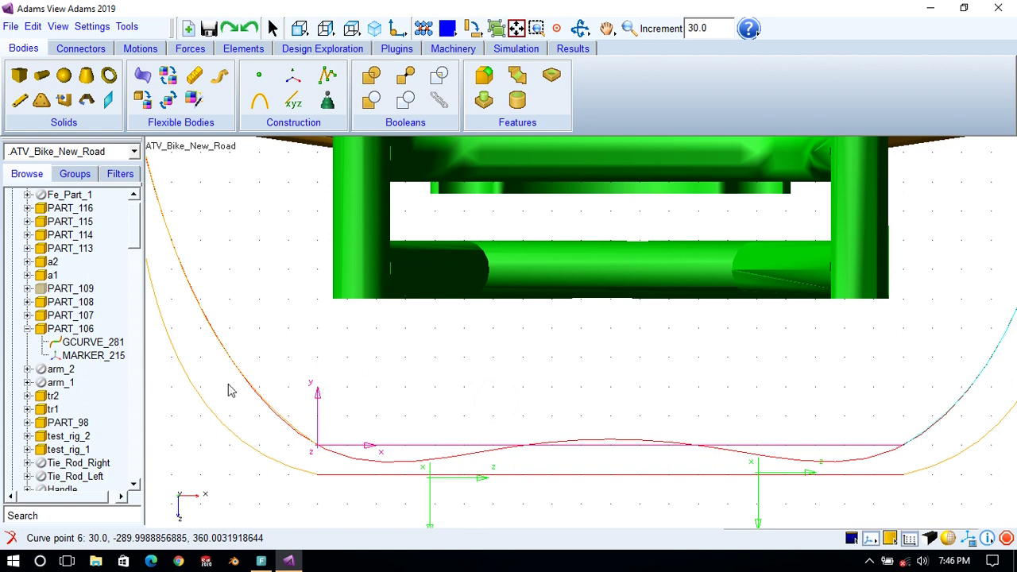
Open the location table of GCURVE_347, the continuous spline in PART_116.
scroll(48, 208, "up", 1)
left_click(57, 209)
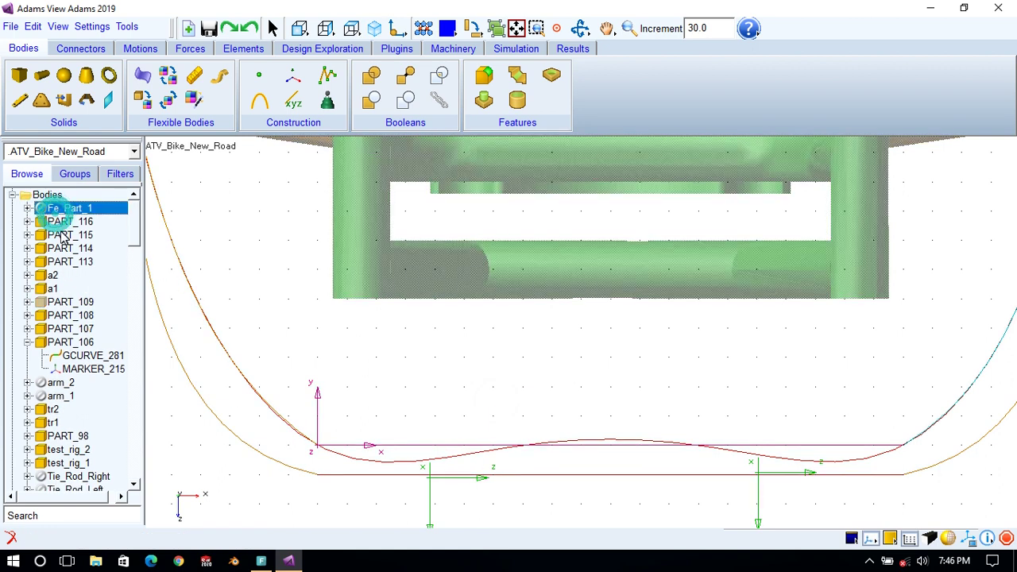
left_click(57, 221)
left_click(27, 222)
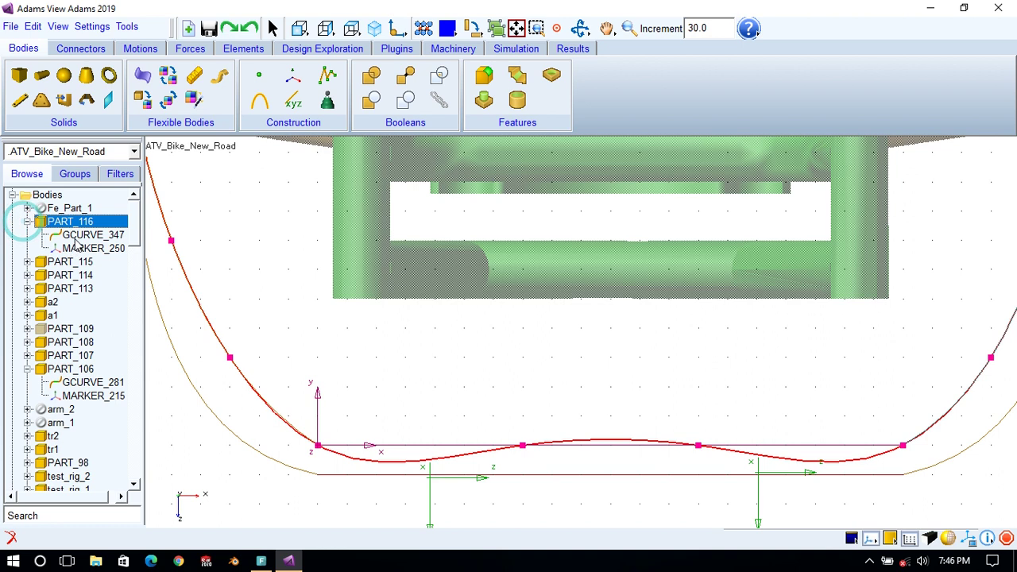
double_click(93, 235)
left_click(839, 114)
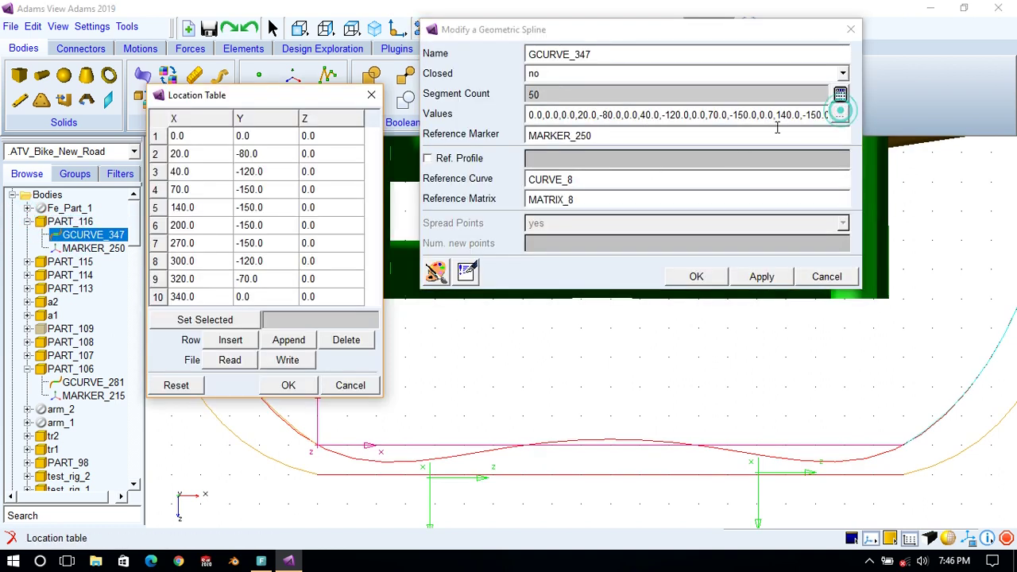
Compare the Y coordinates of the matching points on both halves of the spline in the location table.
left_click(270, 137)
left_click(270, 154)
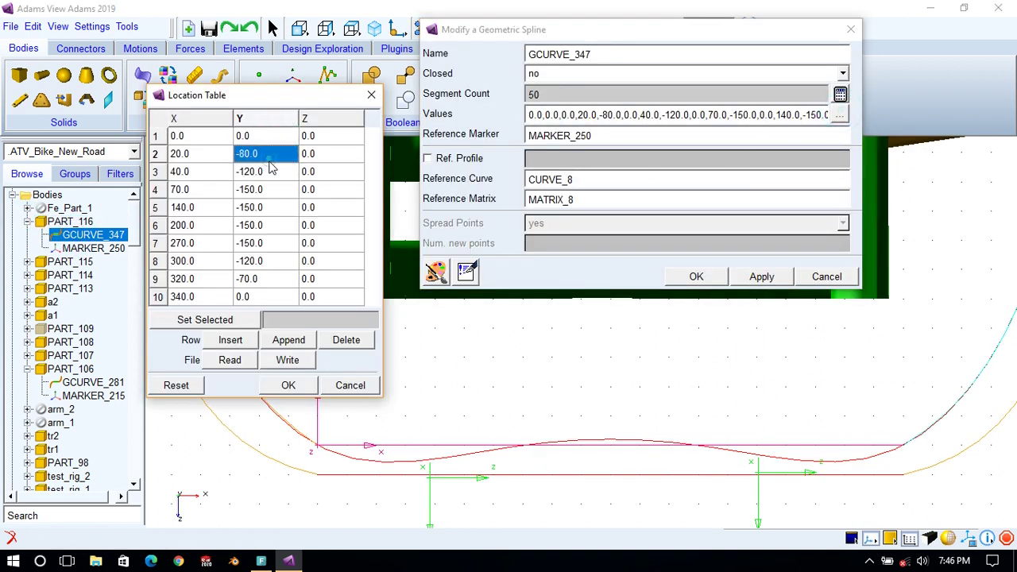
left_click(256, 244)
left_click(258, 279)
left_click(261, 300)
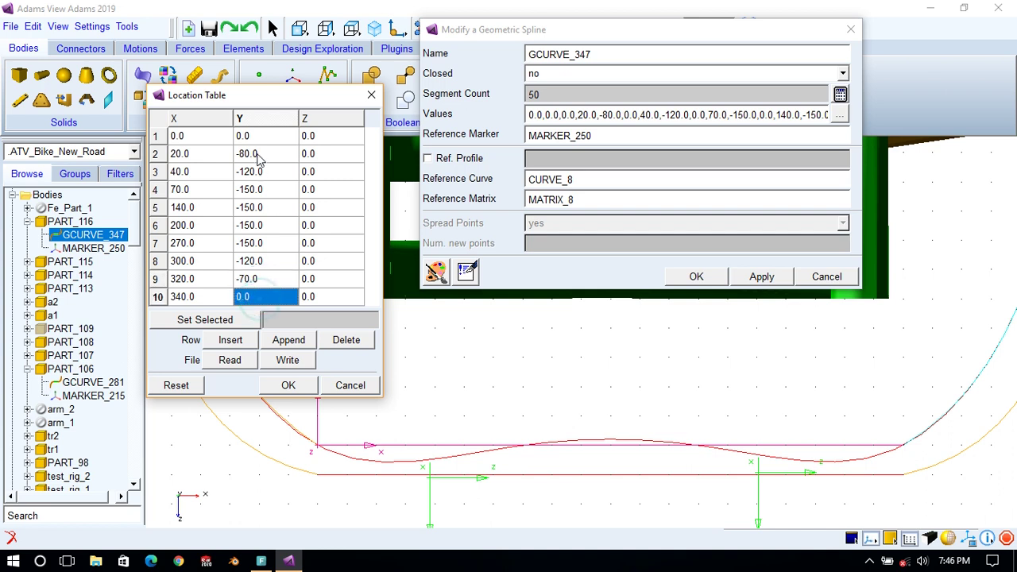
left_click(256, 153)
left_click(248, 172)
left_click(251, 190)
left_click(255, 207)
left_click(259, 226)
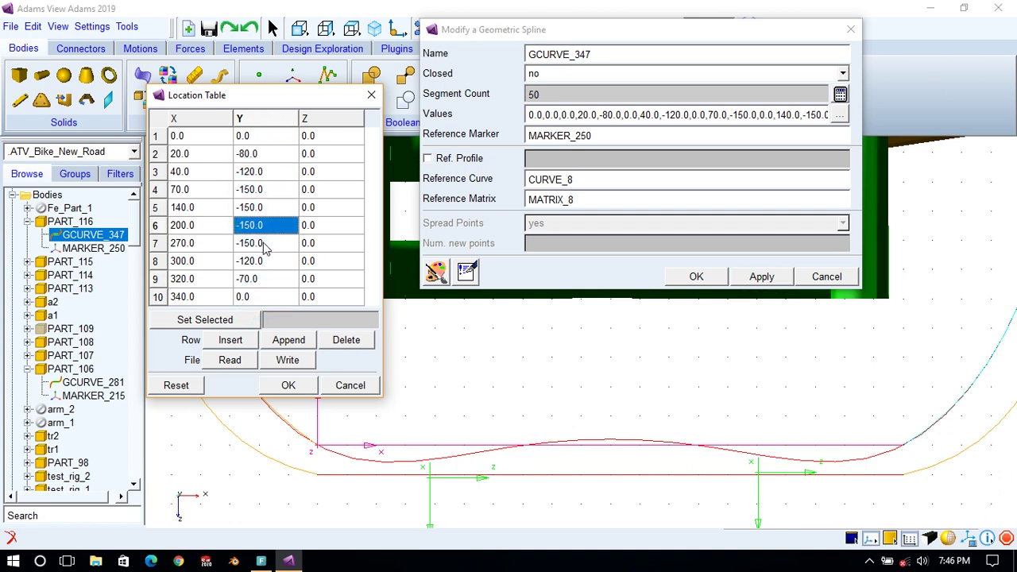
left_click(266, 243)
left_click(265, 261)
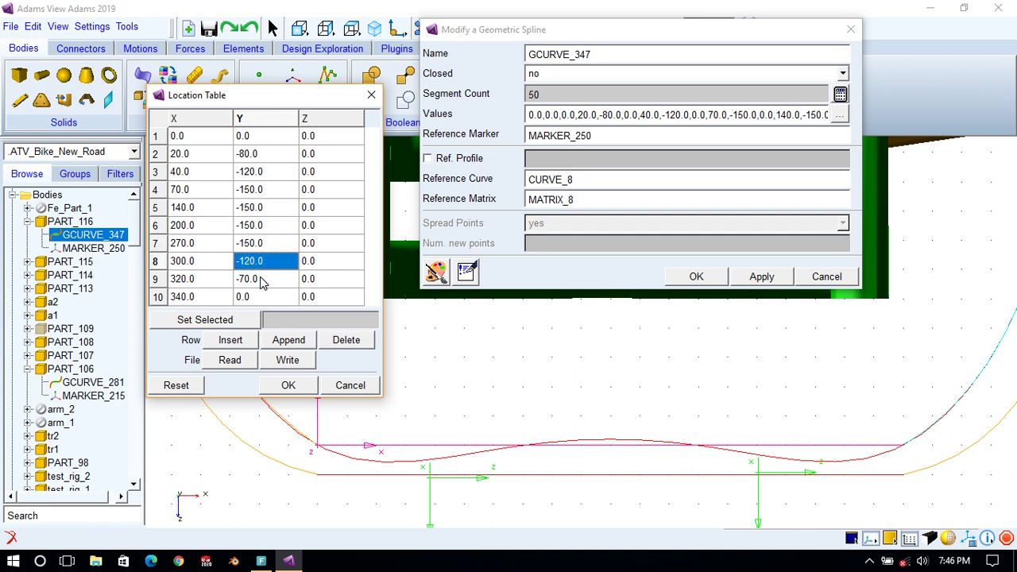
Set the Y coordinate of the spline's ninth point to -80, apply the change and close the spline's settings.
left_click(262, 283)
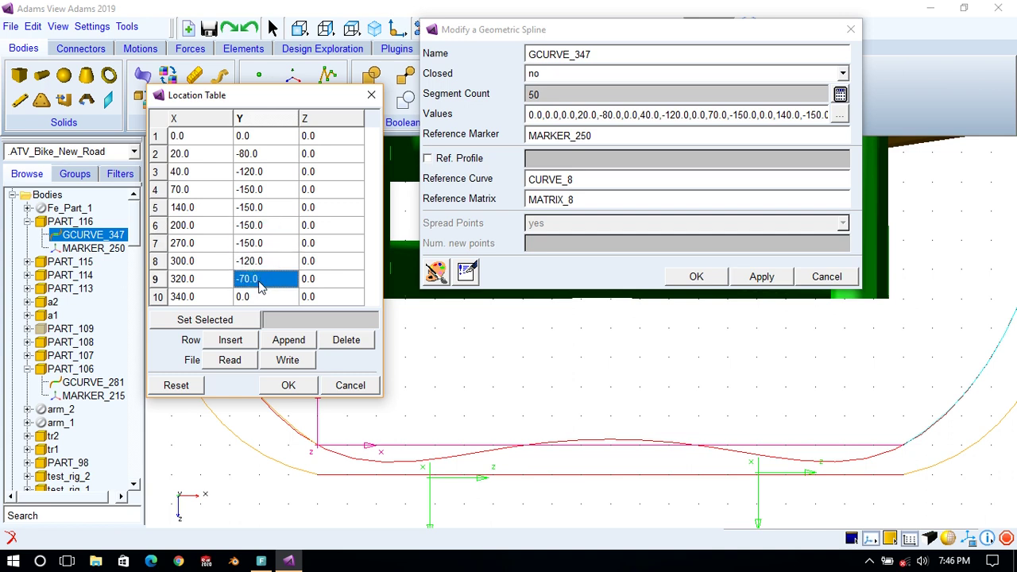
type("-80")
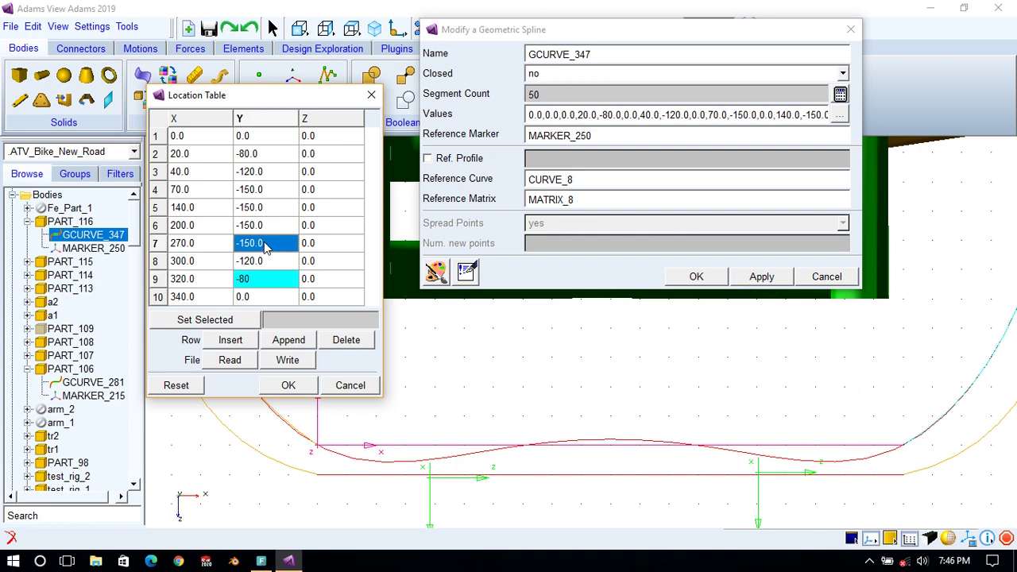
left_click(288, 385)
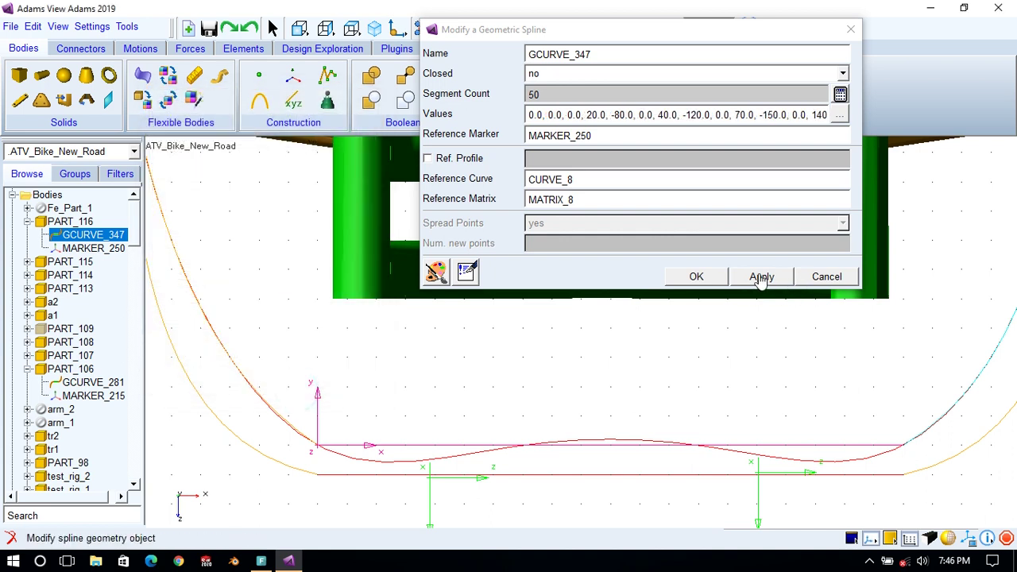
left_click(761, 276)
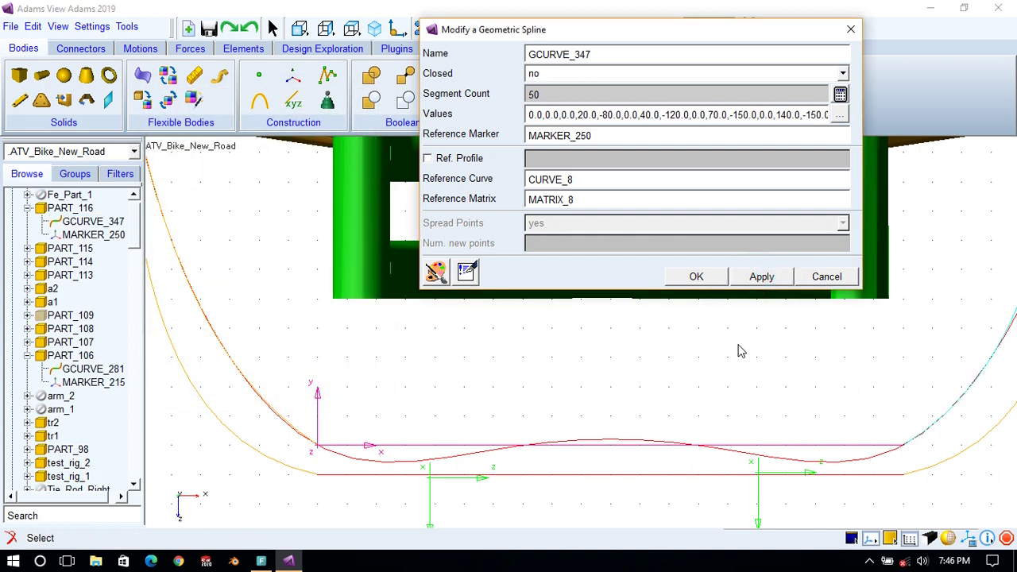
key("z")
left_click_drag(736, 357, 775, 291)
left_click(828, 278)
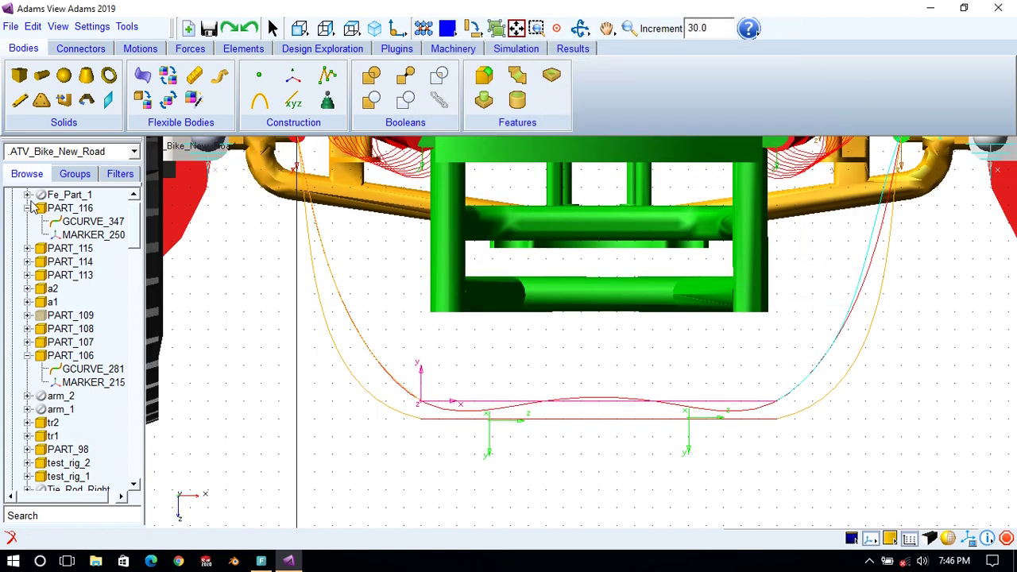
Delete the four practice spline parts PART_113, PART_114, PART_115 and PART_116 together.
left_click(28, 207)
left_click(60, 210)
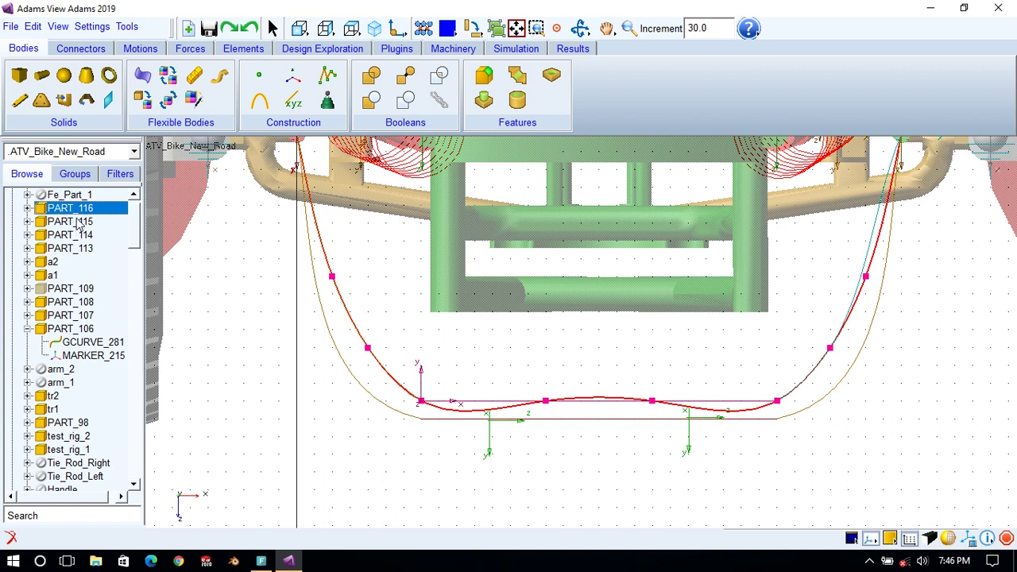
left_click(78, 222, "ctrl")
left_click(79, 236, "ctrl")
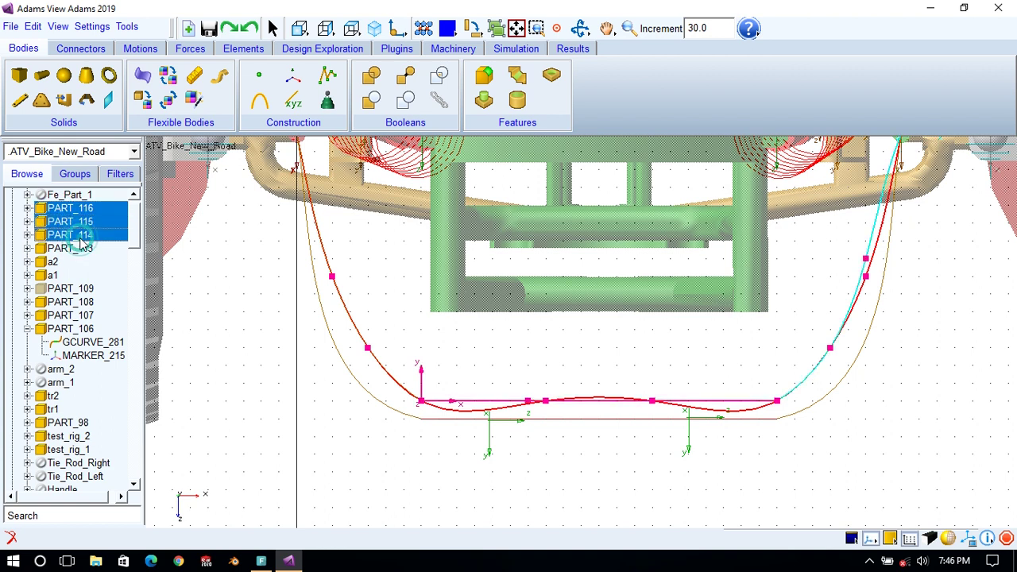
left_click(86, 251, "ctrl")
right_click(86, 251)
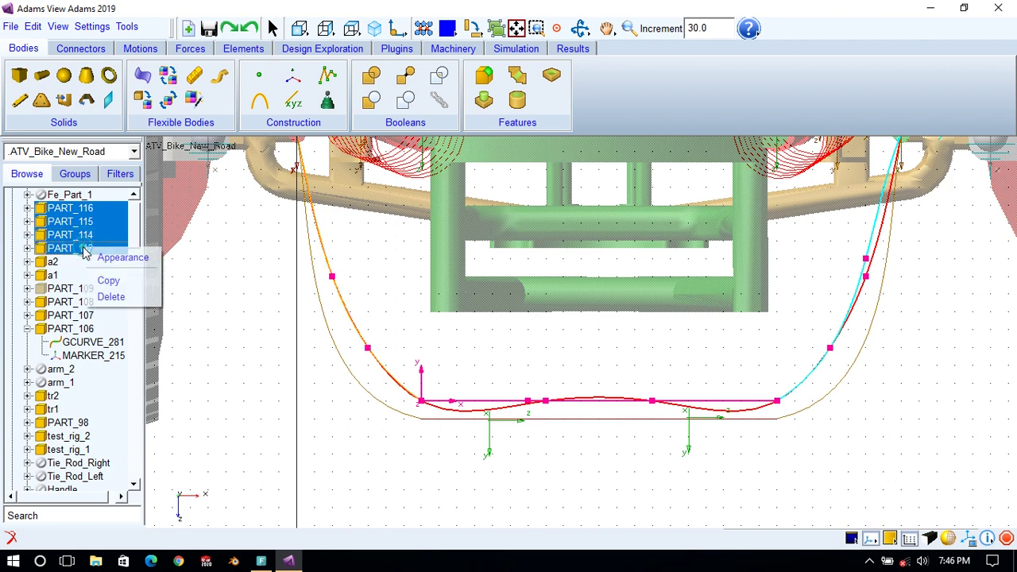
left_click(109, 298)
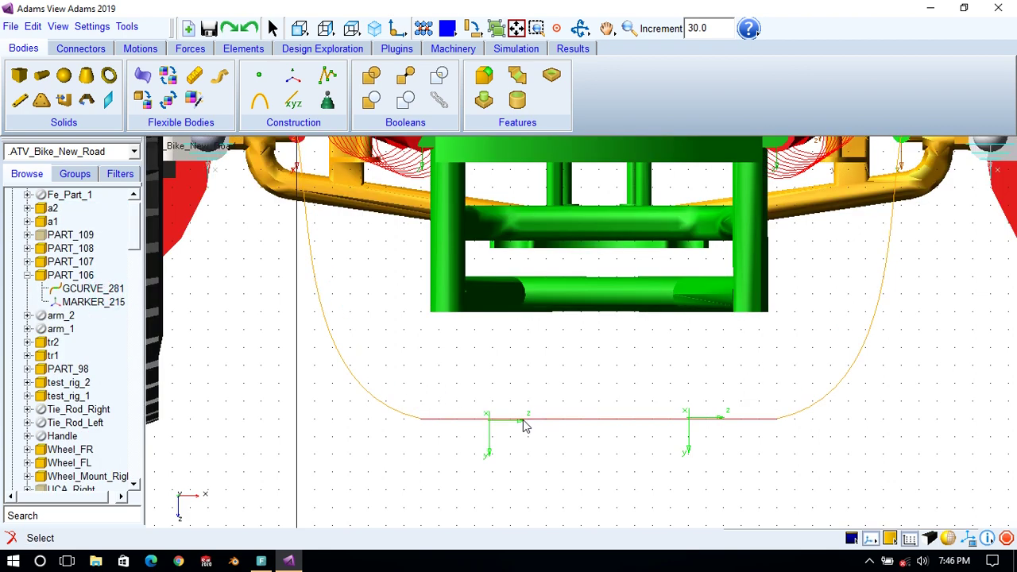
Identify the remaining spline parts of the original bar outline and show the hidden PART_109.
key("r")
left_click_drag(521, 427, 292, 363)
left_click(68, 236)
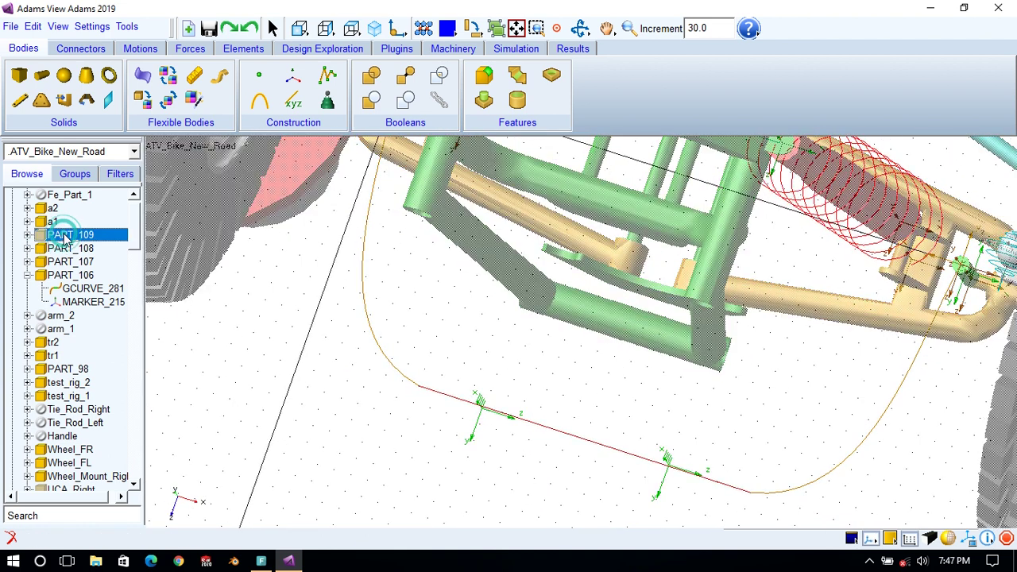
left_click(61, 250)
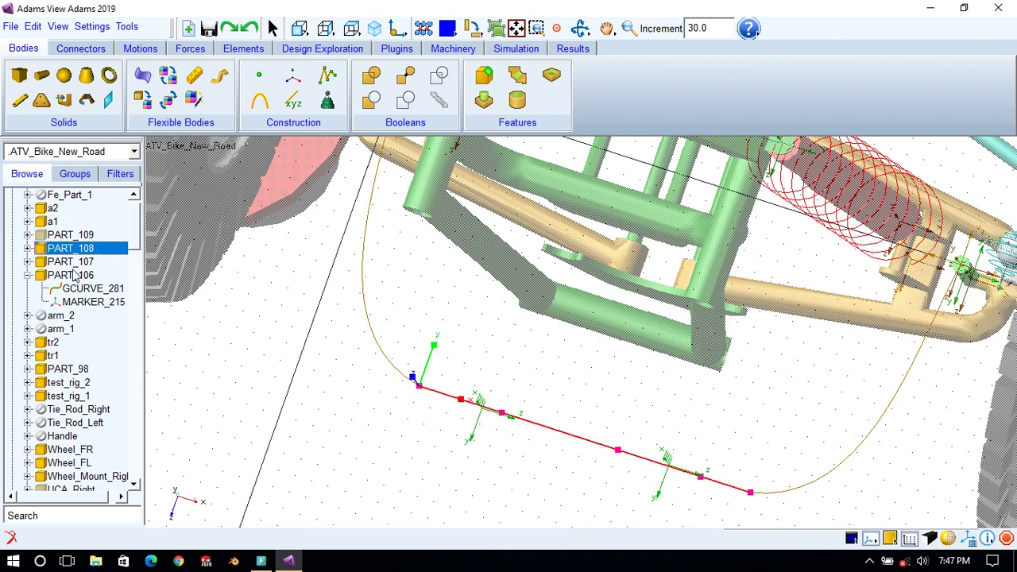
left_click(70, 262)
left_click(28, 275)
left_click(69, 236)
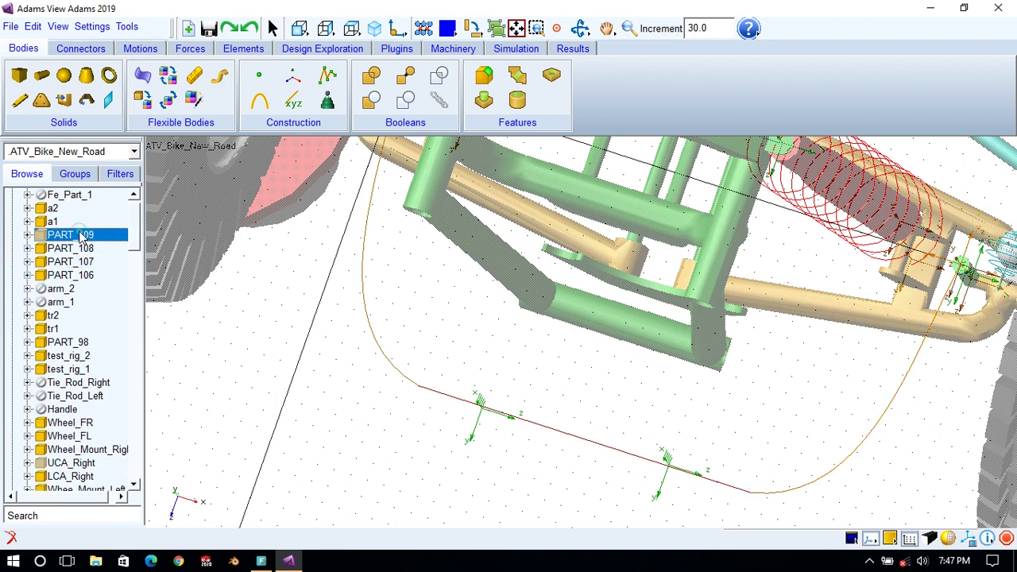
right_click(69, 238)
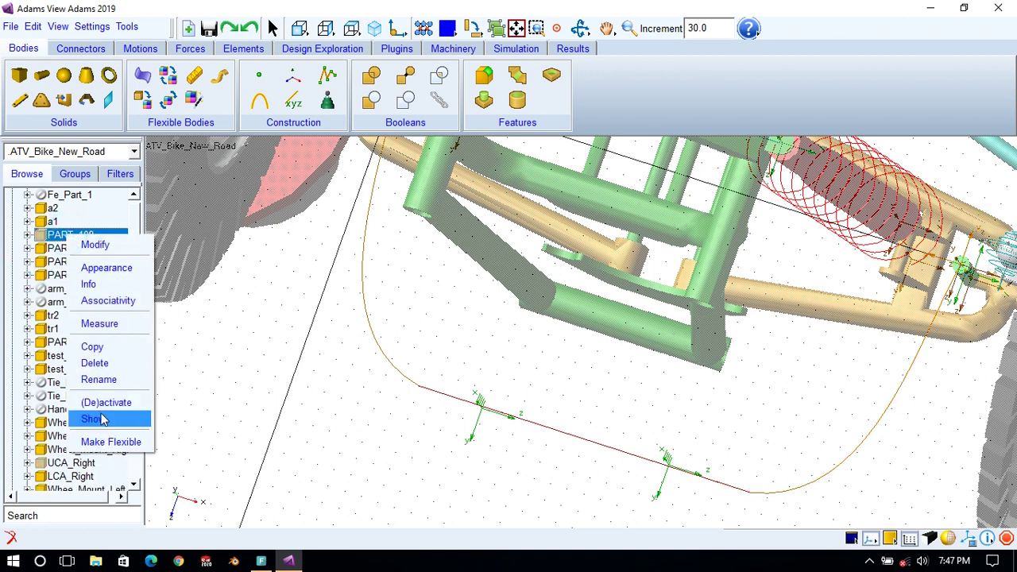
left_click(101, 415)
left_click(529, 368)
Turn off the visibility of the three guide spline parts PART_106, PART_107 and PART_108.
left_click(51, 248)
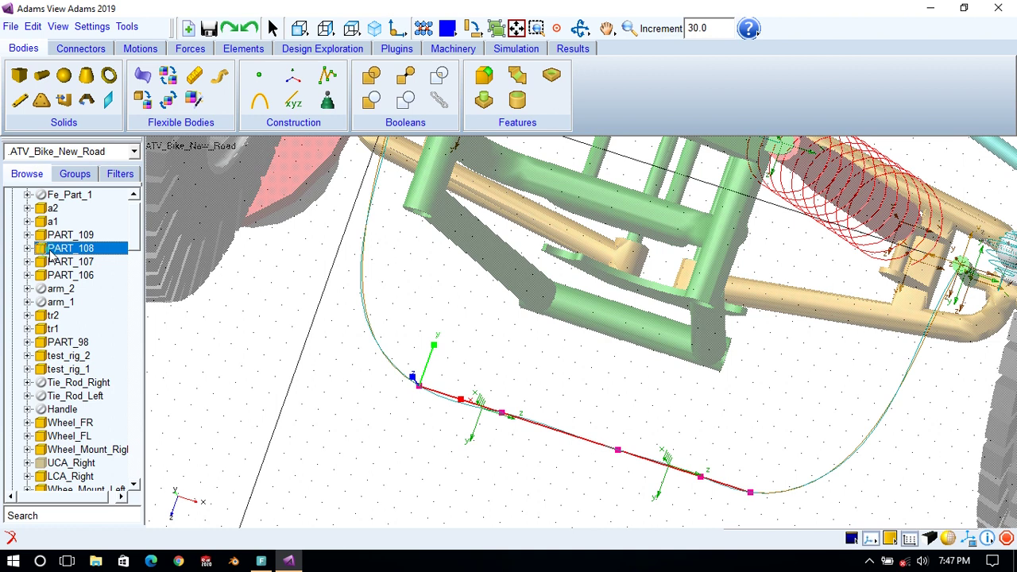
left_click(68, 276, "shift")
right_click(68, 275)
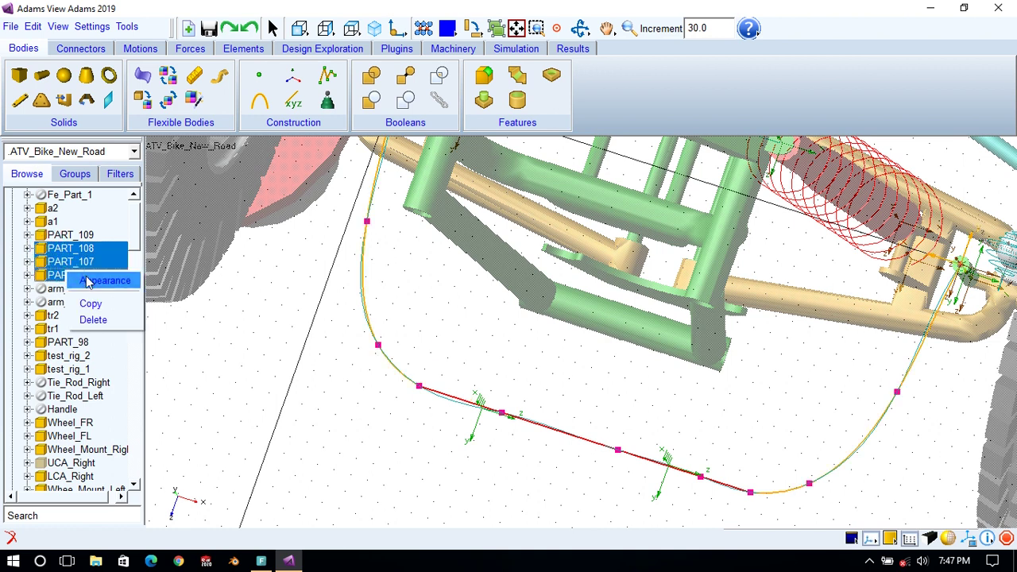
left_click(95, 280)
left_click(667, 197)
left_click(667, 216)
left_click(589, 368)
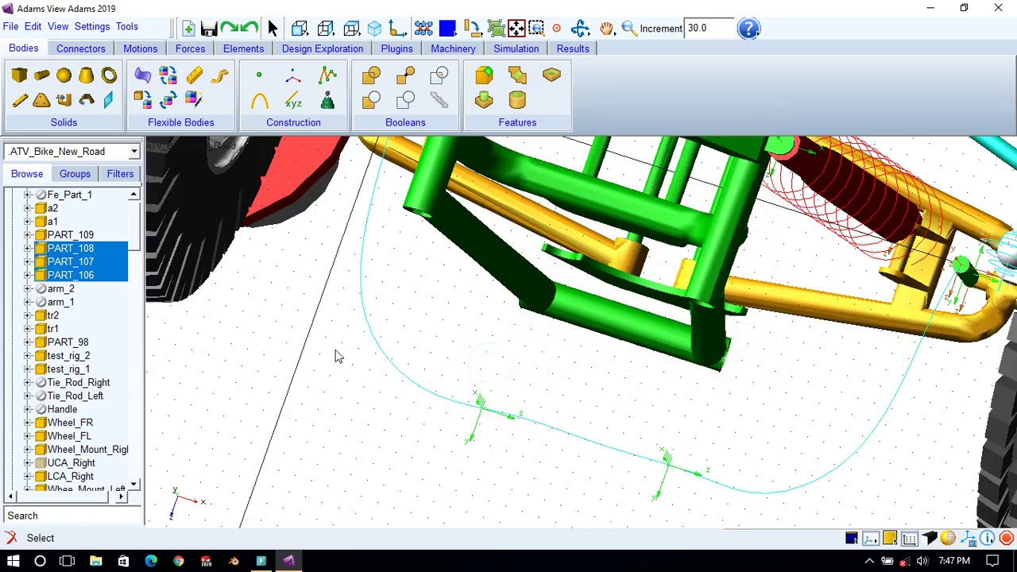
Examine the points and path of the PART_109 spline between the two links from the top and at several angles.
left_click(54, 238)
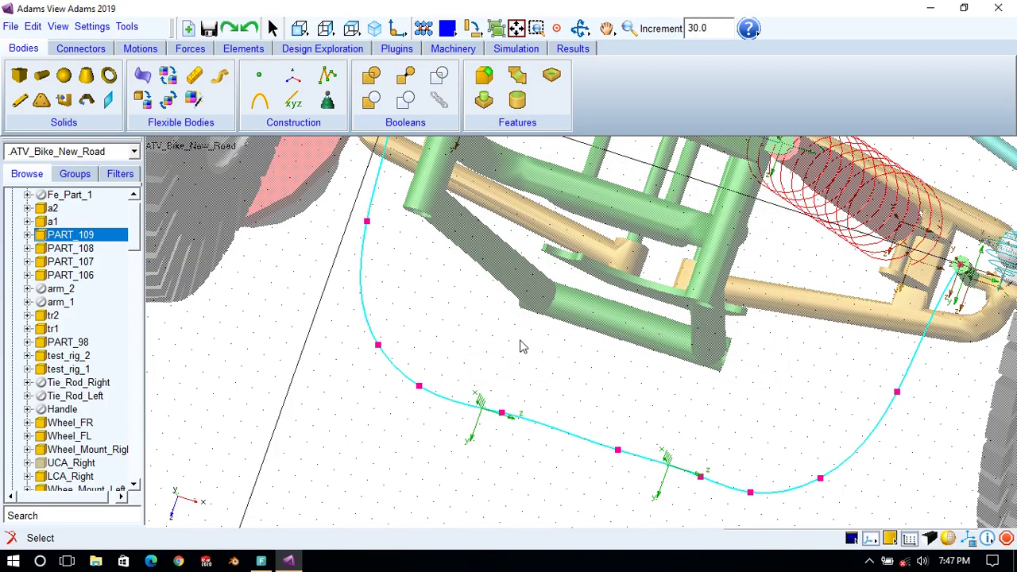
key("r")
left_click_drag(516, 343, 533, 316)
left_click_drag(532, 311, 546, 296)
left_click(352, 27)
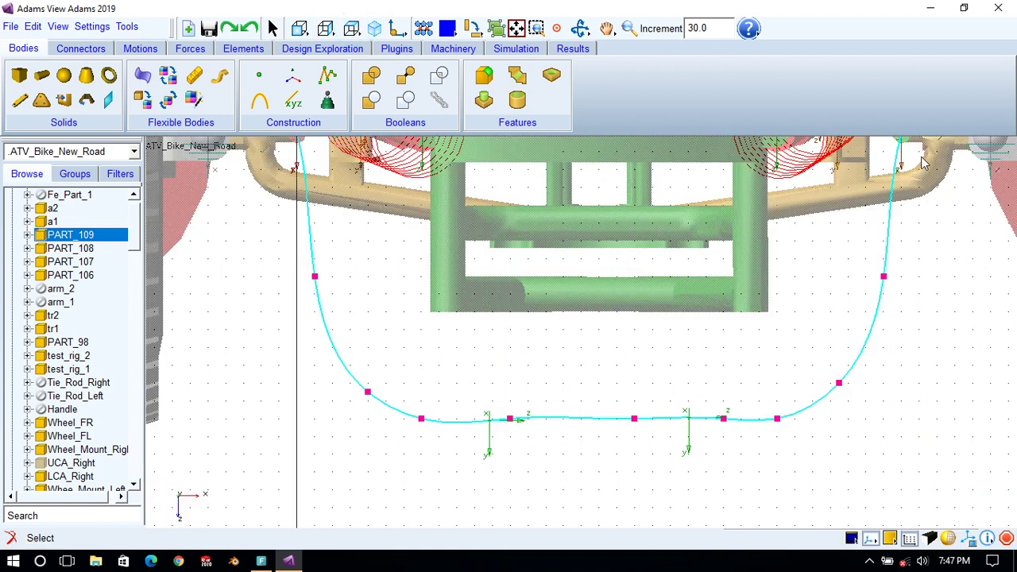
key("r")
left_click_drag(750, 426, 554, 347)
key("t")
key("r")
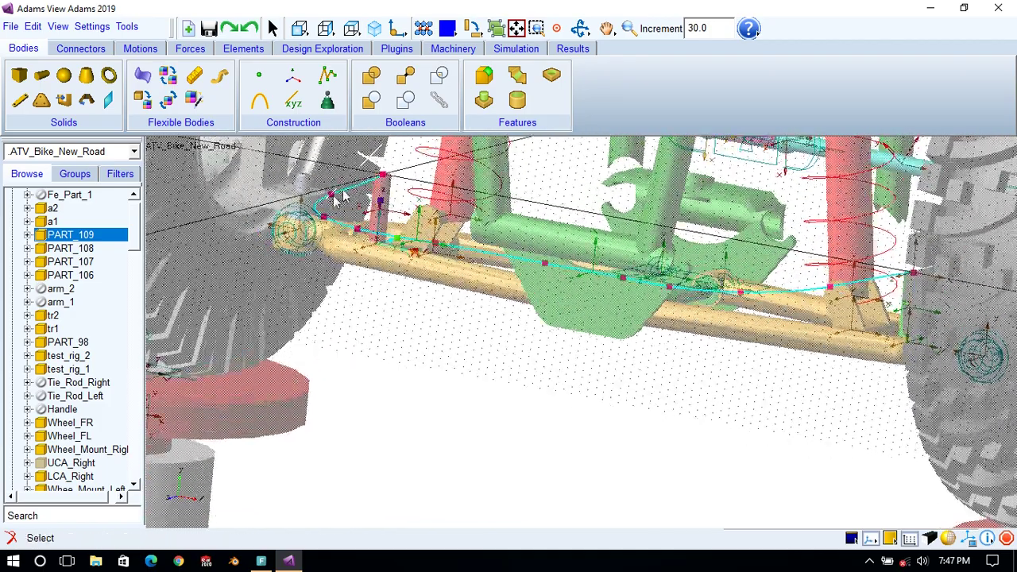
key("r")
left_click_drag(717, 390, 796, 390)
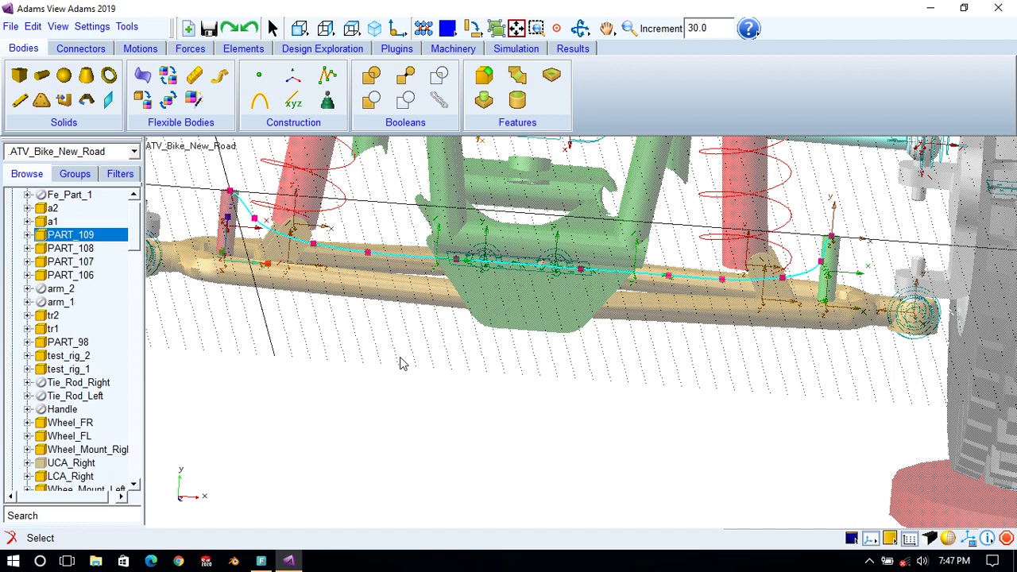
key("s")
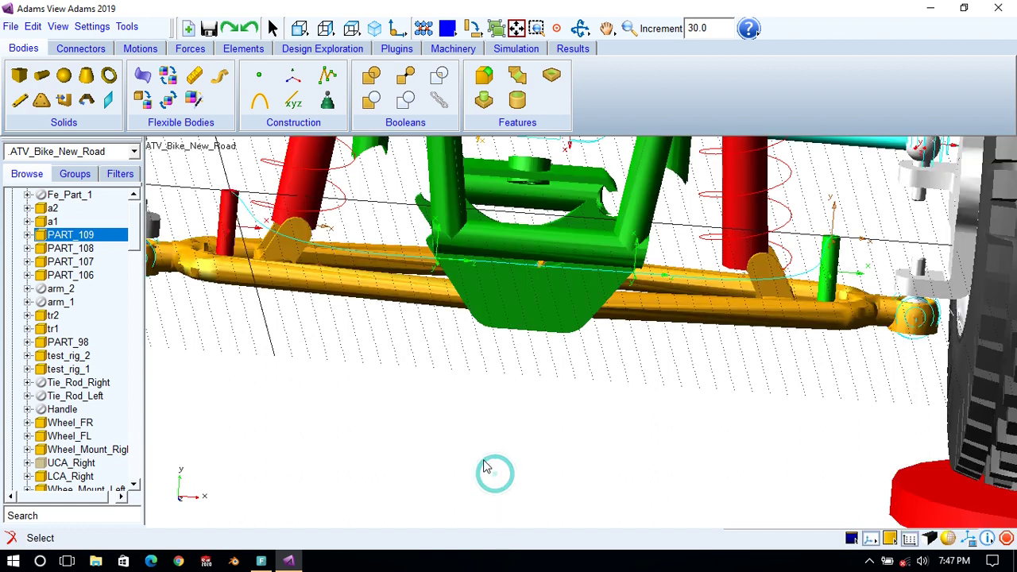
Reset the working grid's location to the global origin and its orientation to Global XY.
key("r")
left_click_drag(481, 459, 414, 472)
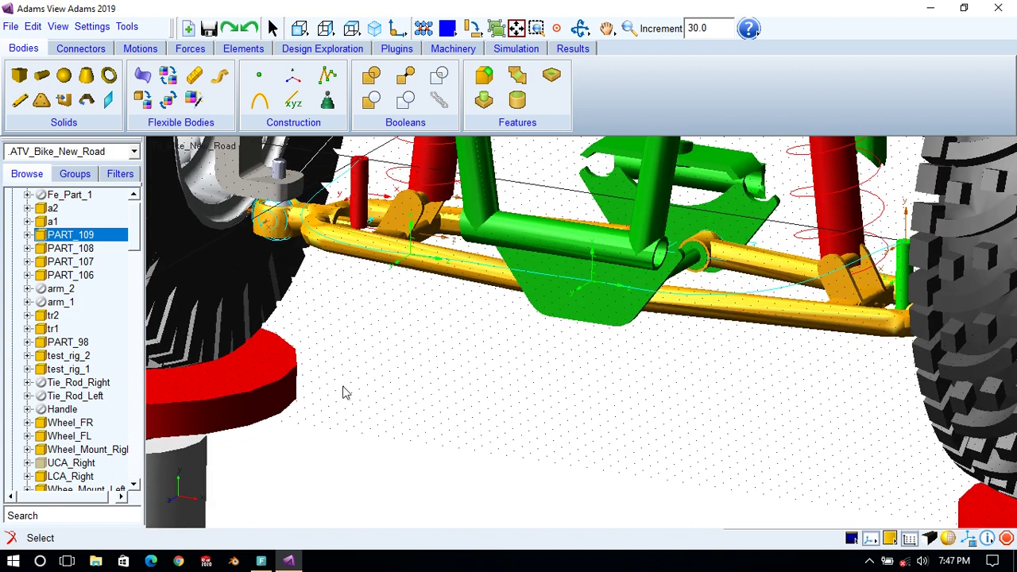
left_click(93, 26)
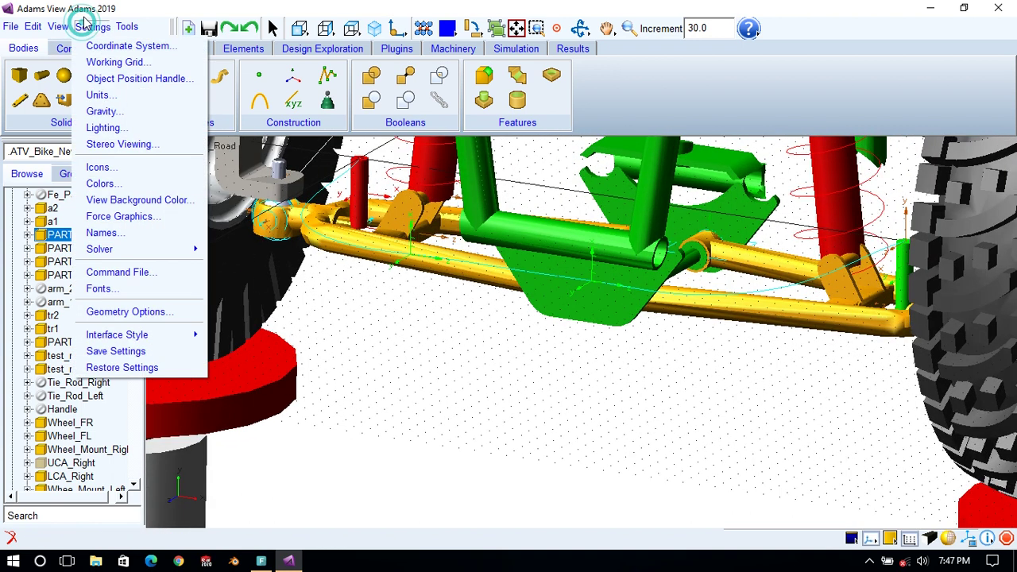
left_click(115, 62)
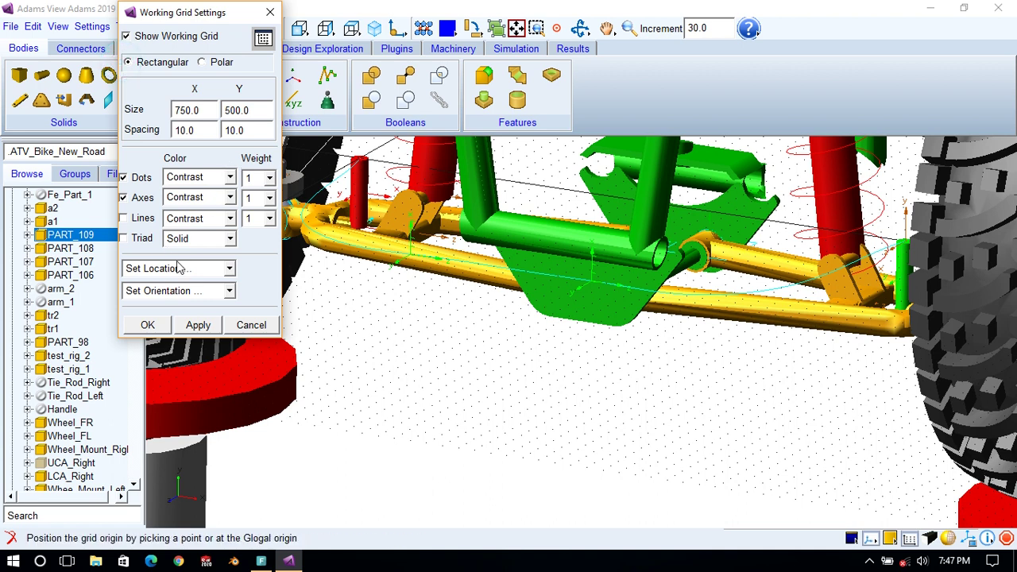
left_click(179, 268)
left_click(151, 296)
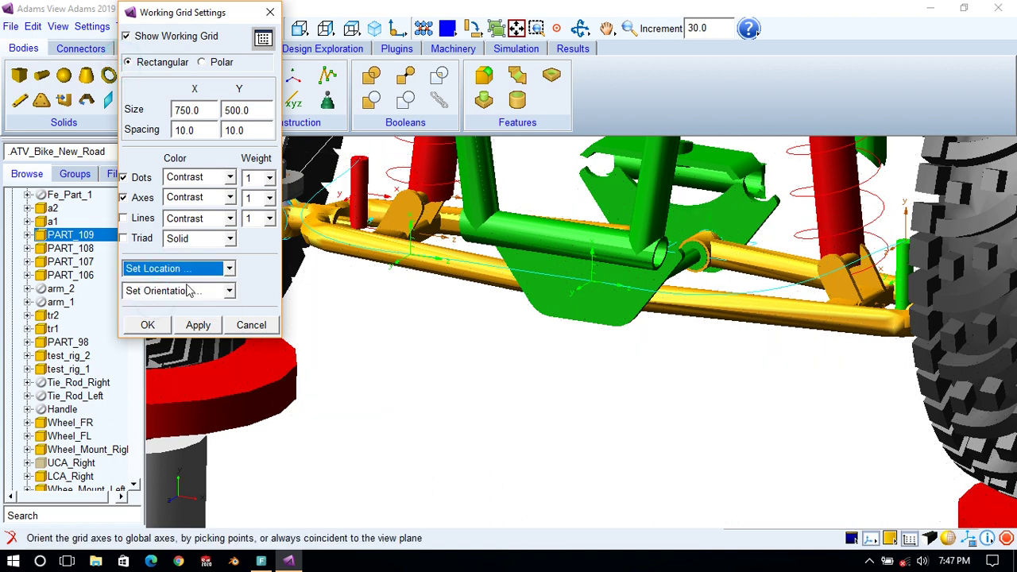
left_click(191, 291)
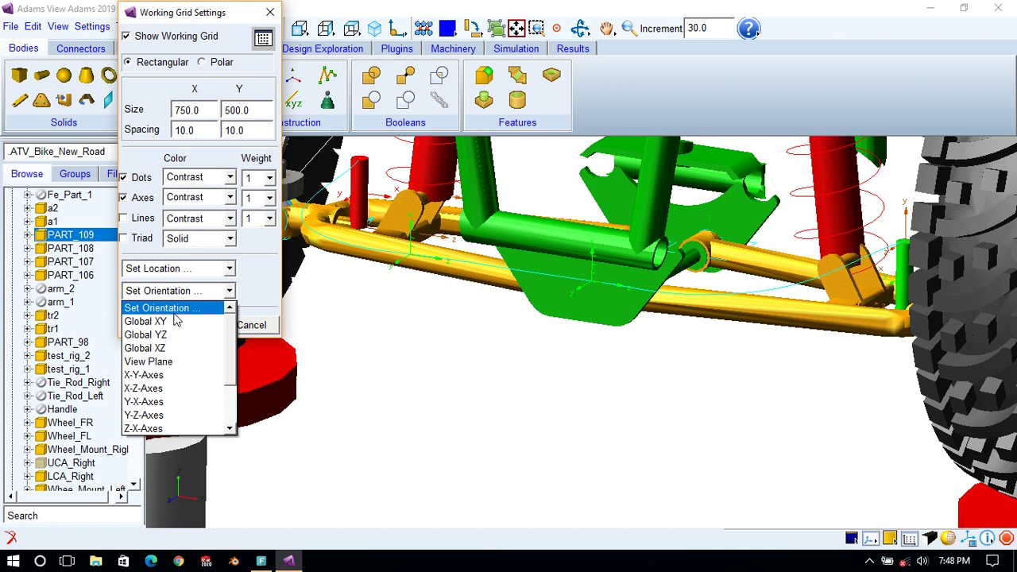
left_click(145, 321)
left_click(148, 325)
Start a new FE part named roll_bar and accept the steel material and 3D Beam type for its formulation.
left_click(440, 366)
key("z")
left_click_drag(451, 364, 454, 460)
key("r")
key("t")
key("r")
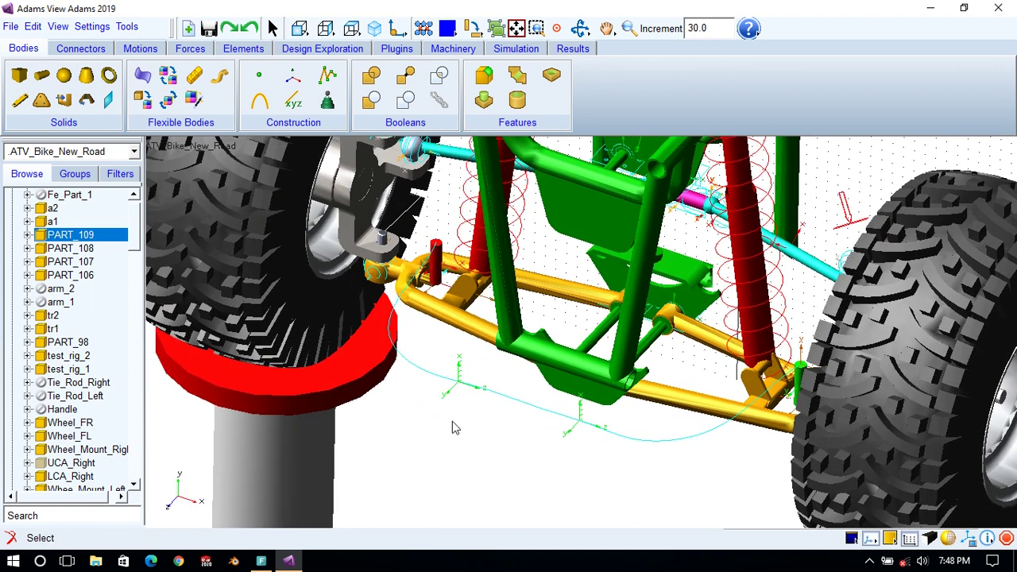
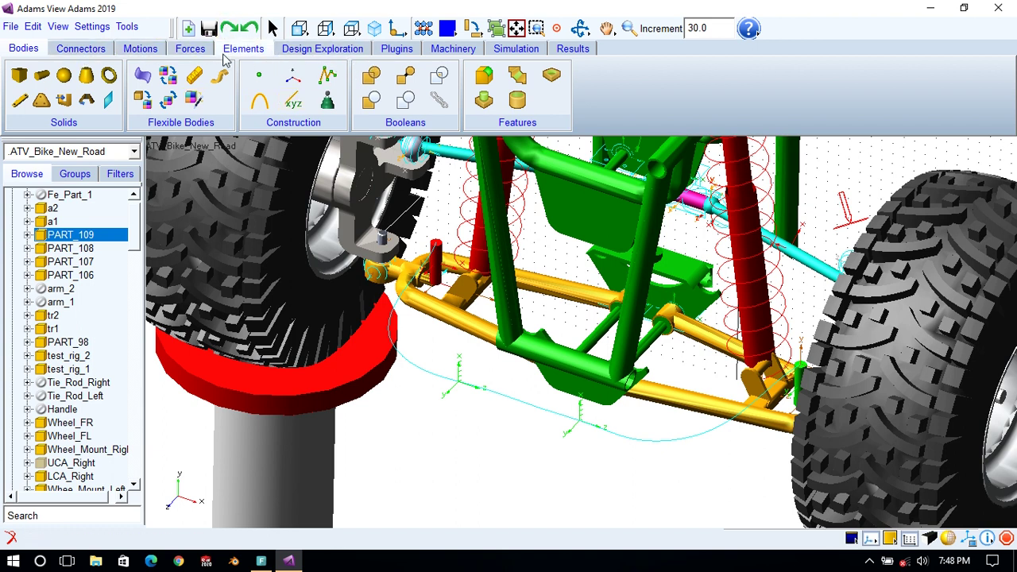
left_click(191, 48)
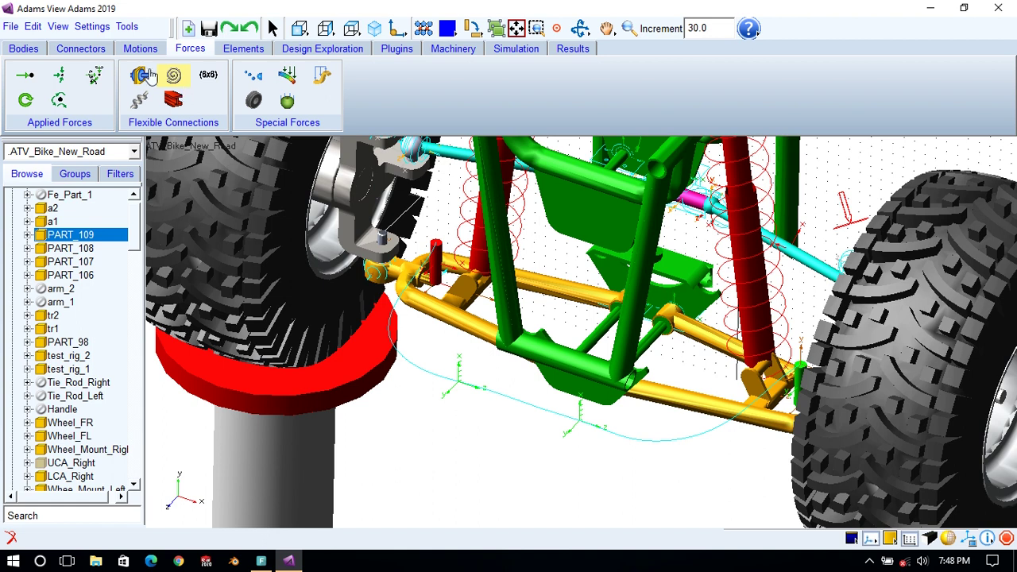
left_click(23, 48)
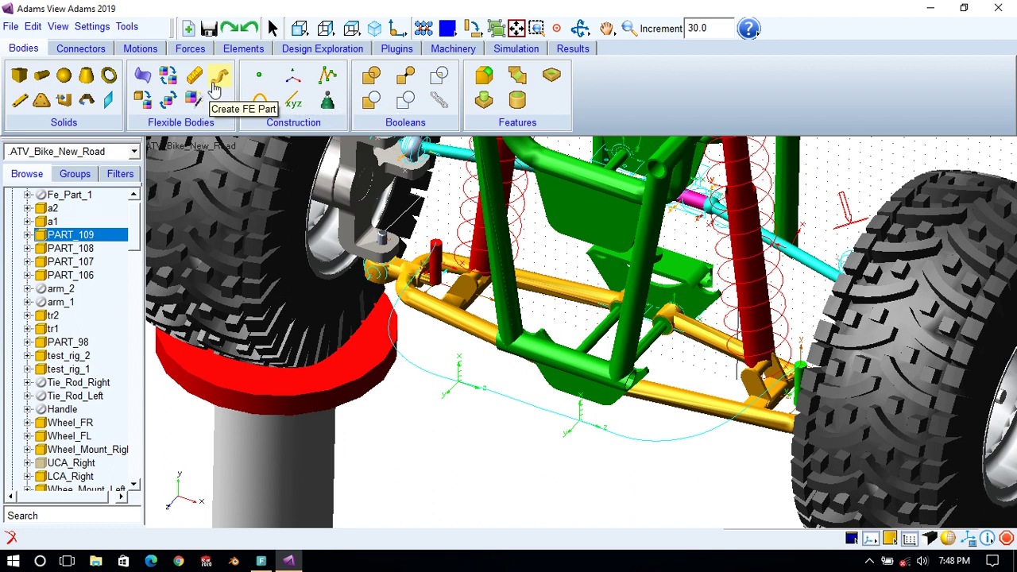
left_click(219, 78)
left_click_drag(249, 112, 179, 115)
key("BackSpace")
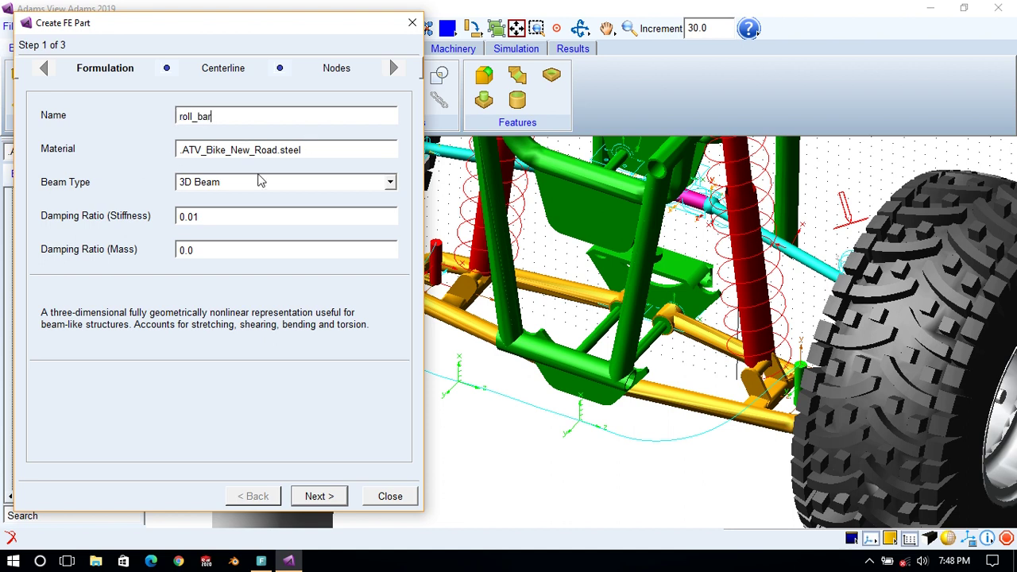
right_click(294, 146)
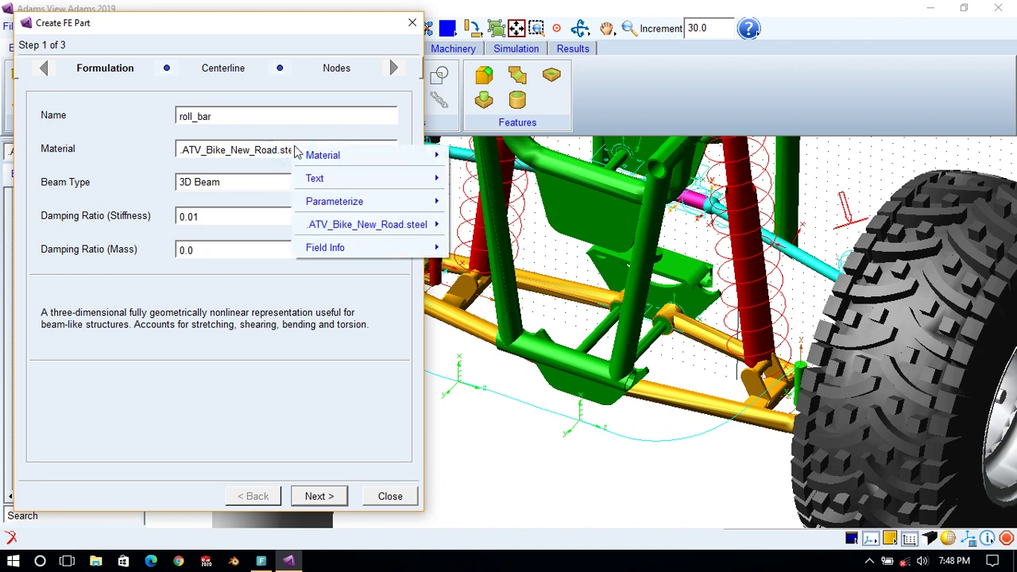
mouse_move(294, 157)
left_click(228, 160)
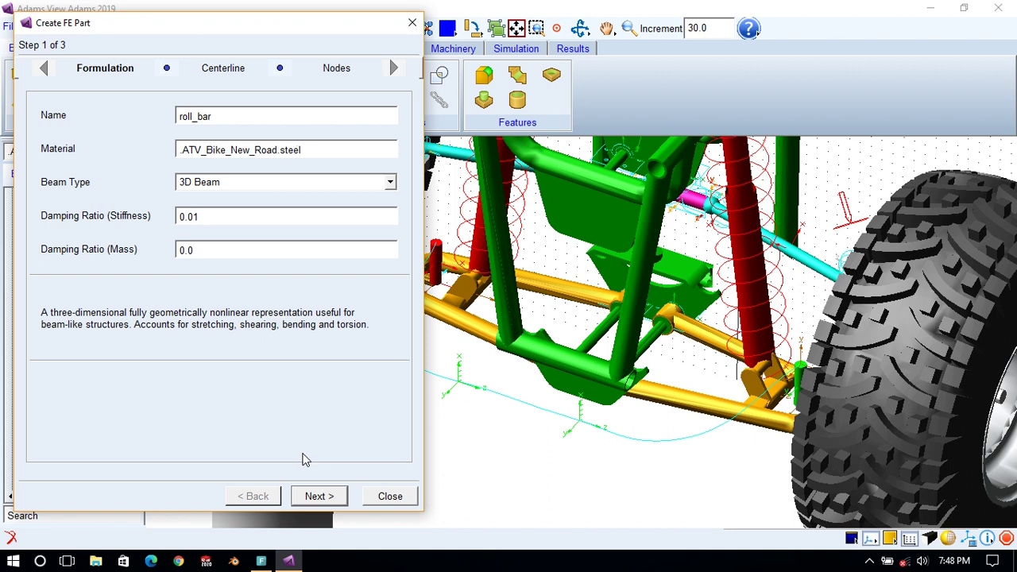
left_click(321, 495)
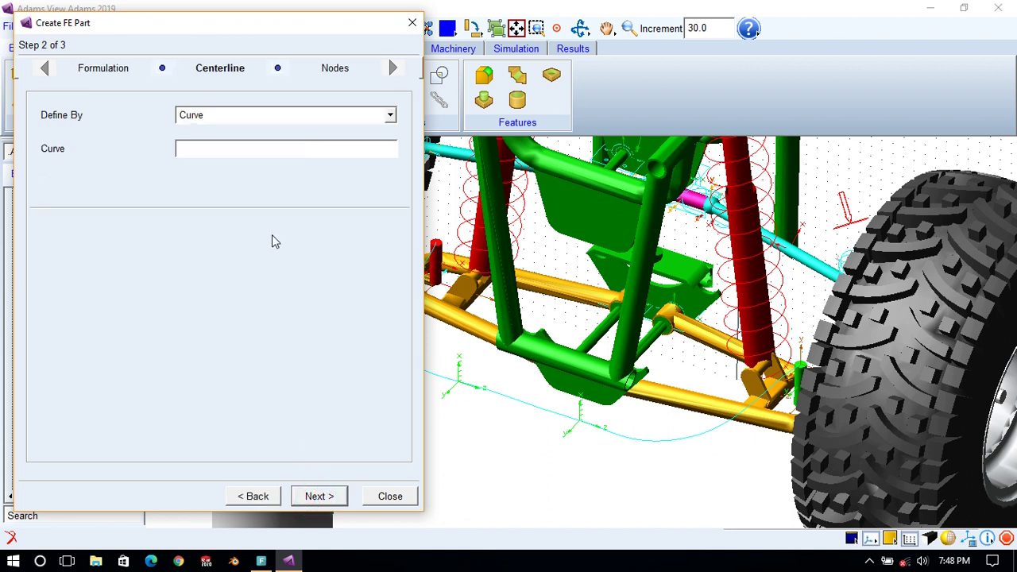
Define the FE part's centerline by curve, using the PART_109 spline, and proceed to the node definition.
left_click(212, 117)
left_click(211, 115)
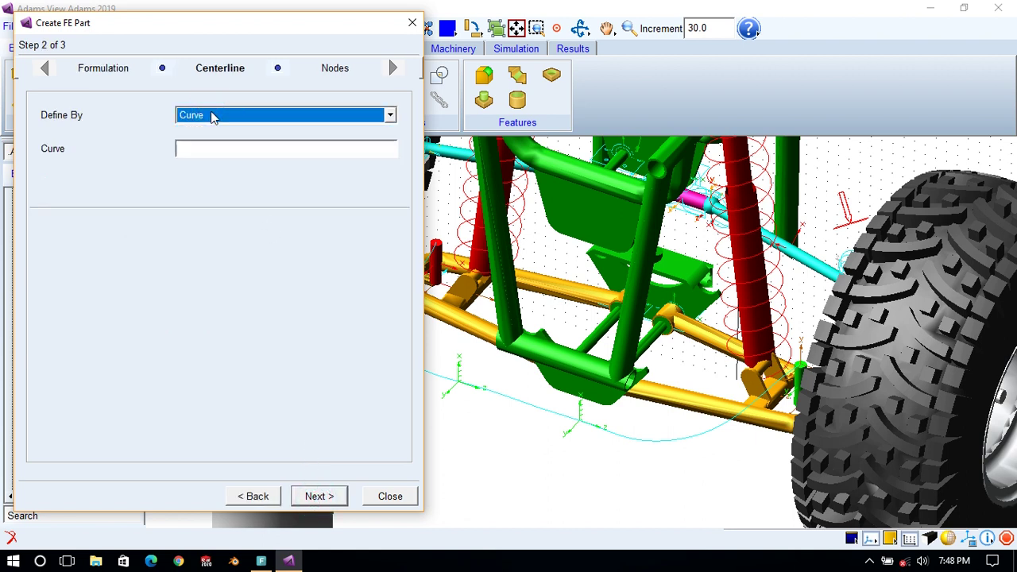
right_click(212, 152)
mouse_move(232, 165)
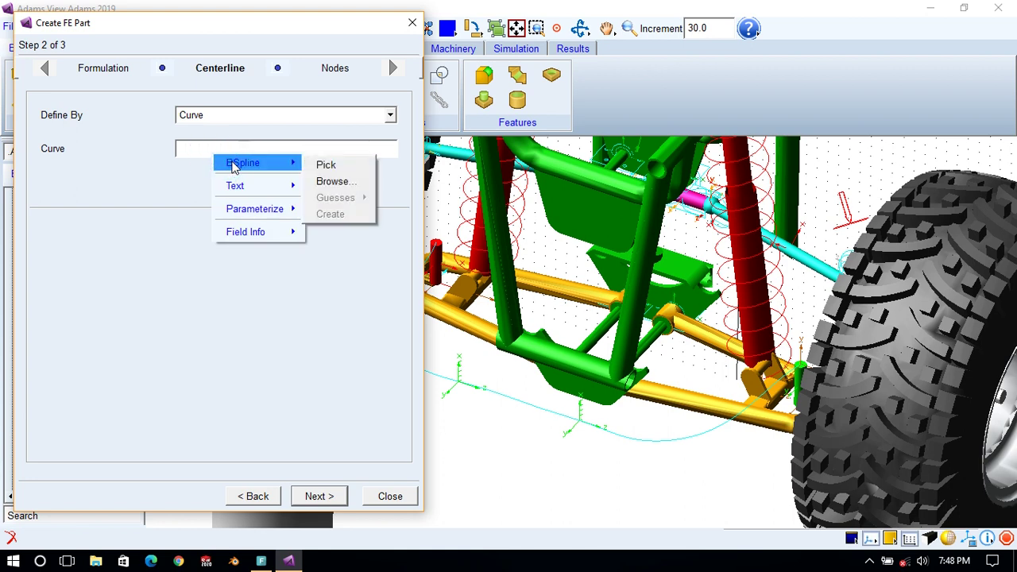
left_click(327, 165)
left_click(496, 396)
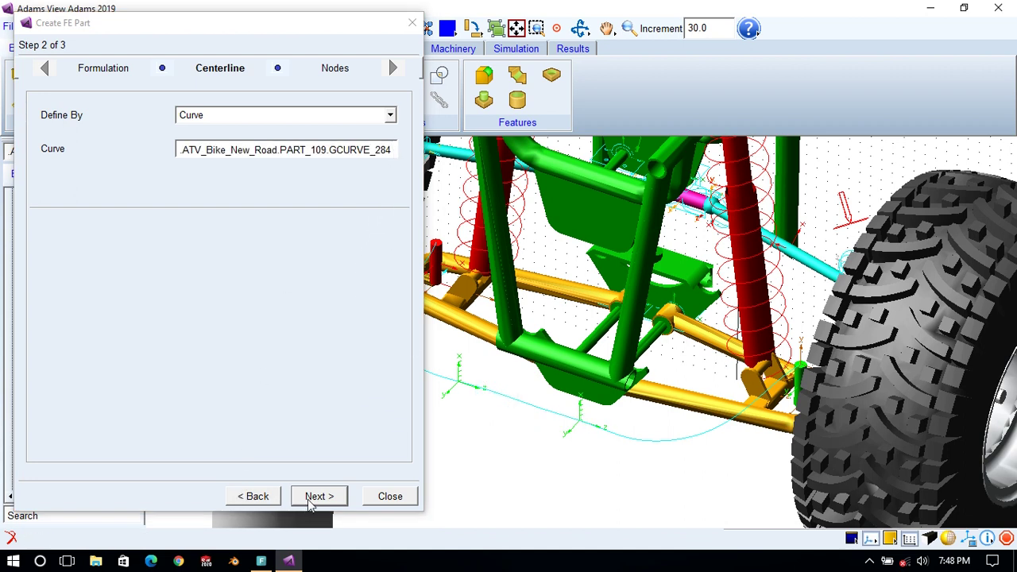
left_click(312, 499)
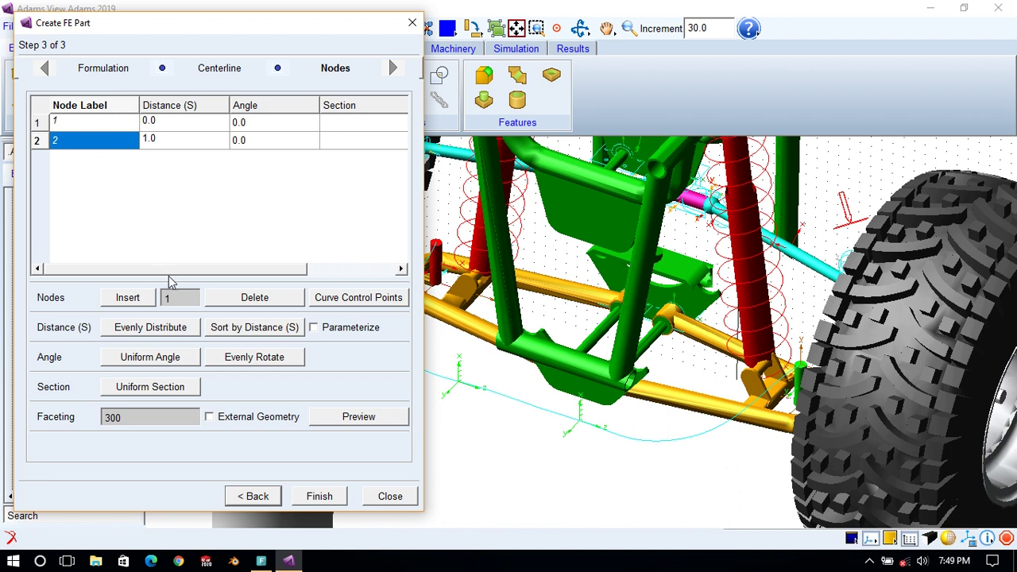
Insert 40 additional nodes into the roll bar's node table and check the resulting list.
left_click(176, 296)
type("40")
left_click(131, 297)
scroll(119, 219, "down", 12)
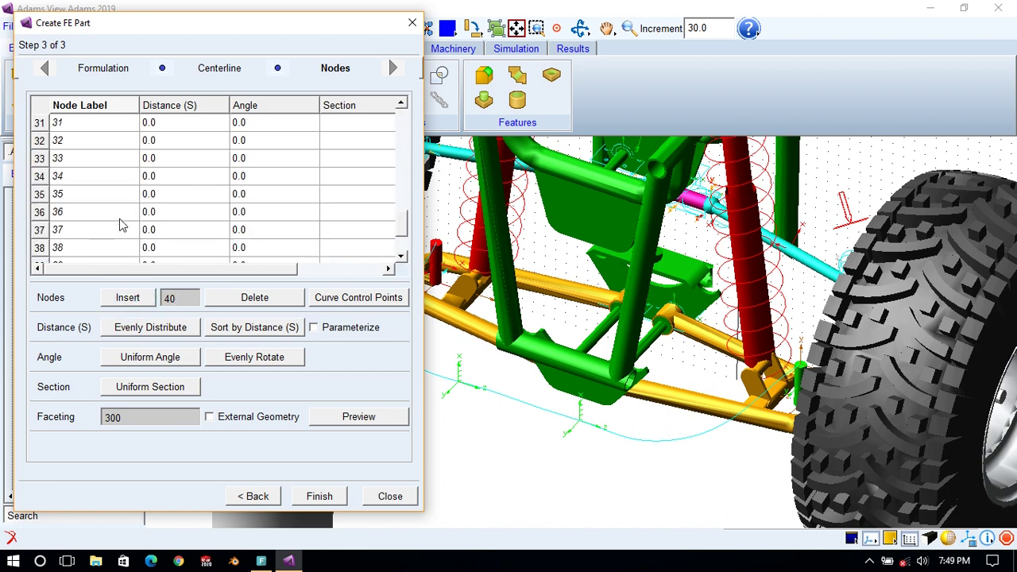
scroll(119, 218, "up", 1)
scroll(117, 238, "down", 1)
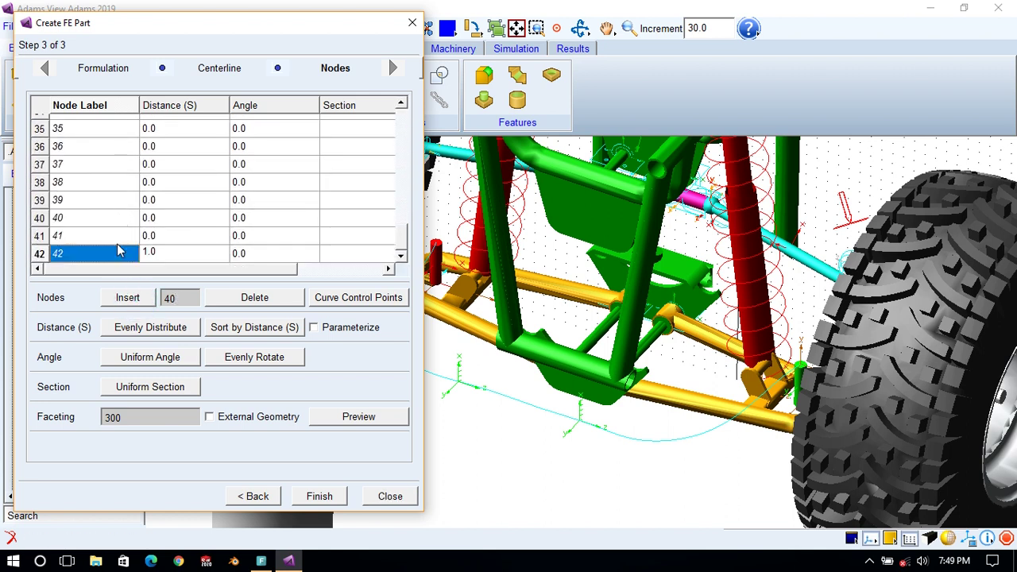
scroll(116, 249, "up", 11)
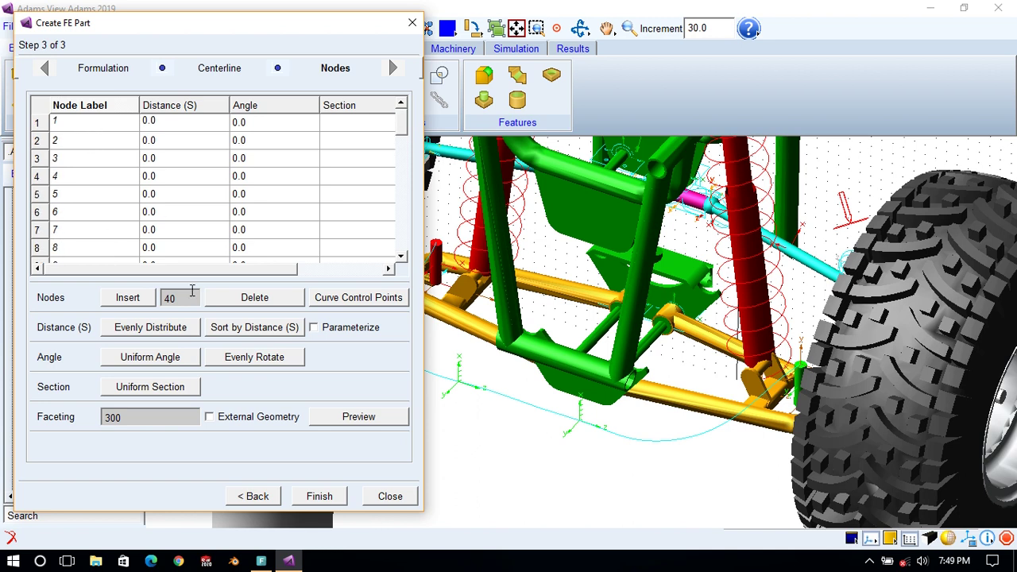
Distribute the roll bar's nodes evenly from start to end of the centerline.
left_click(150, 329)
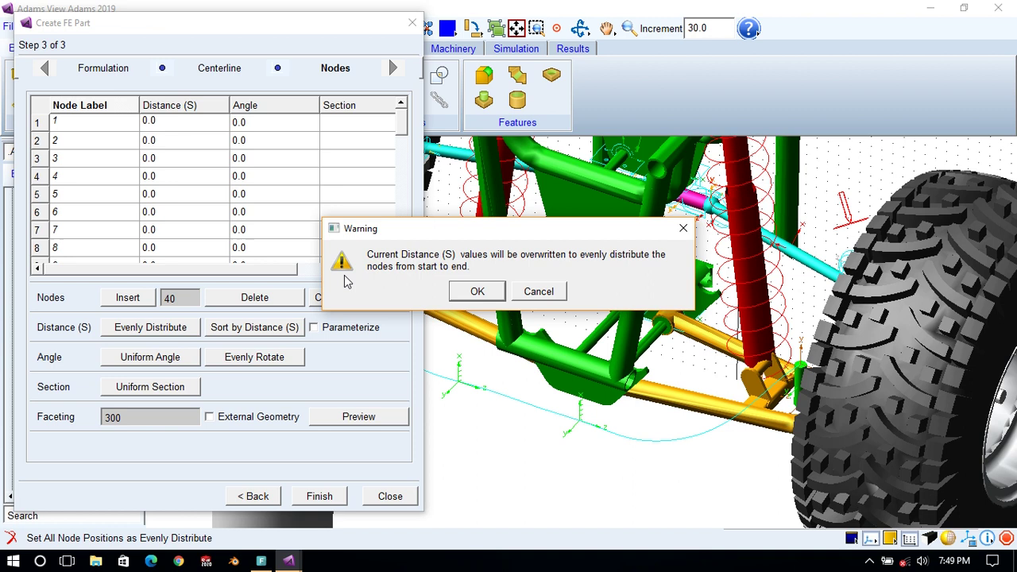
Distribute the nodes evenly along the centerline and create a solid circular section with a radius of 5 for node 1.
left_click(472, 292)
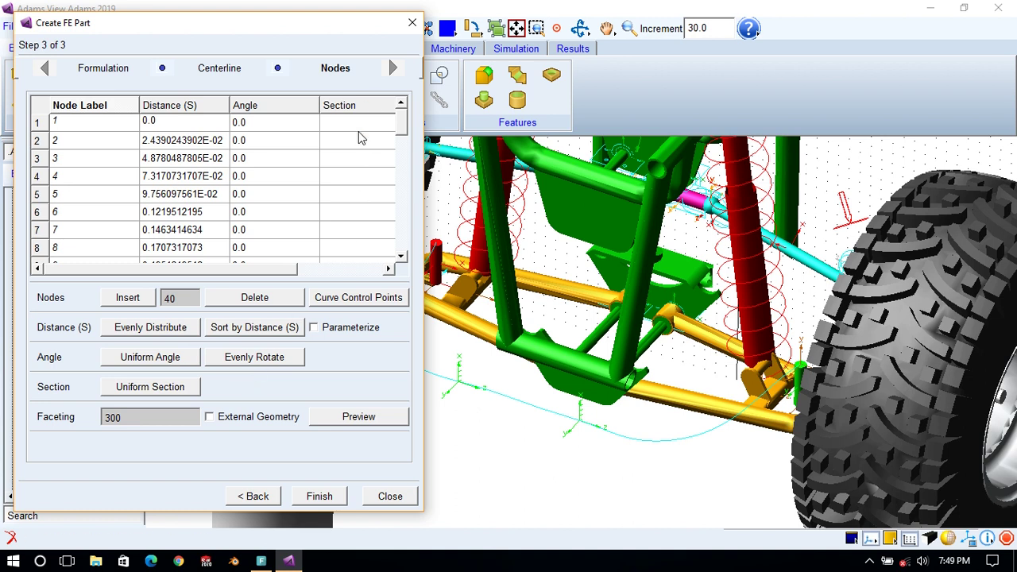
right_click(323, 122)
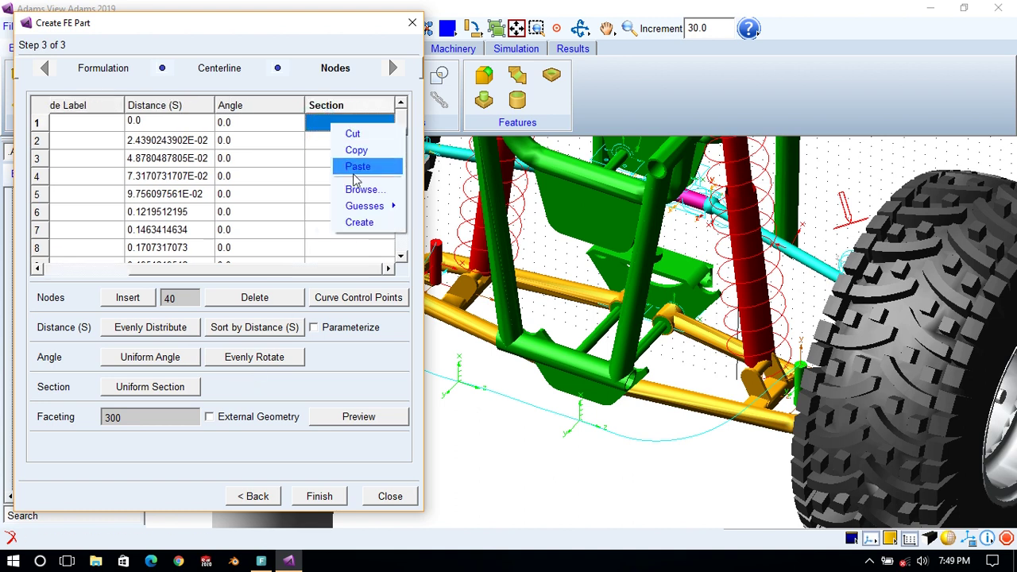
left_click(359, 222)
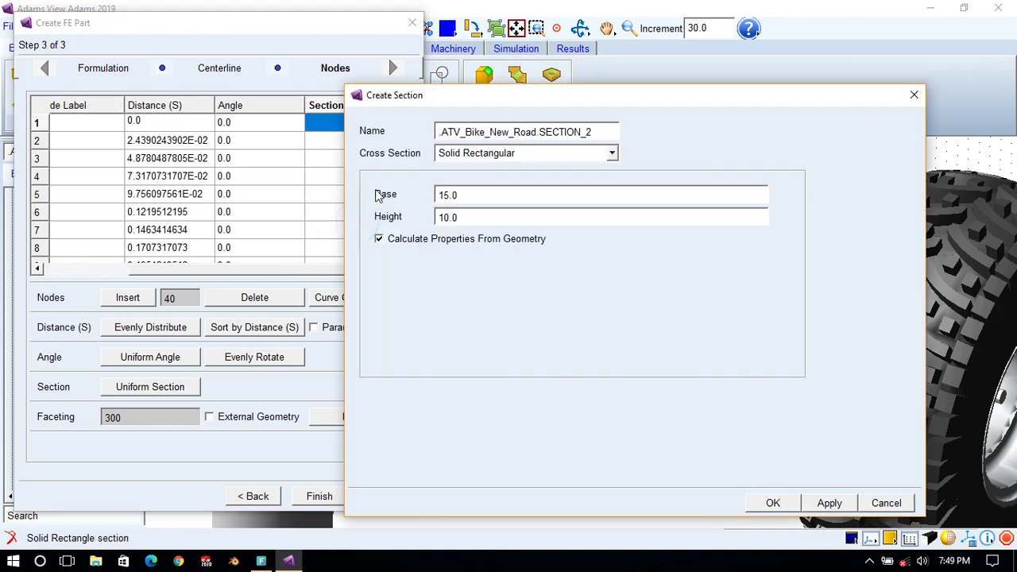
left_click(485, 153)
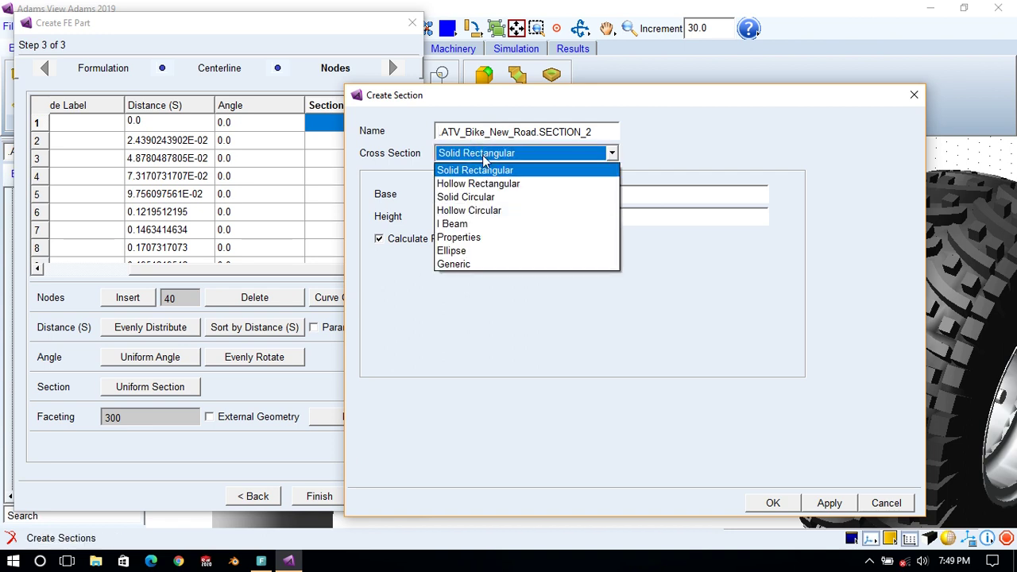
left_click(476, 199)
double_click(472, 195)
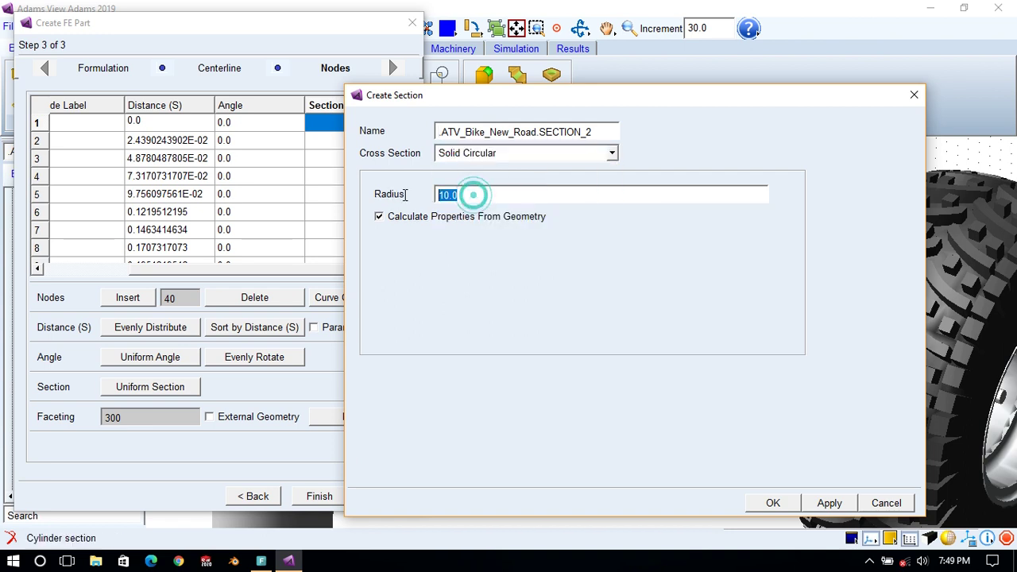
type("5")
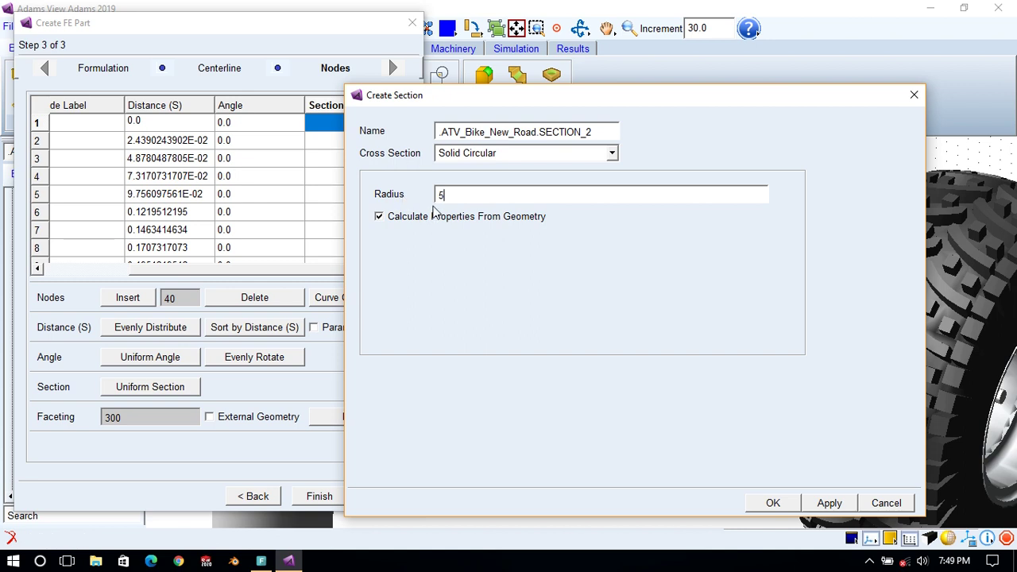
left_click(461, 220)
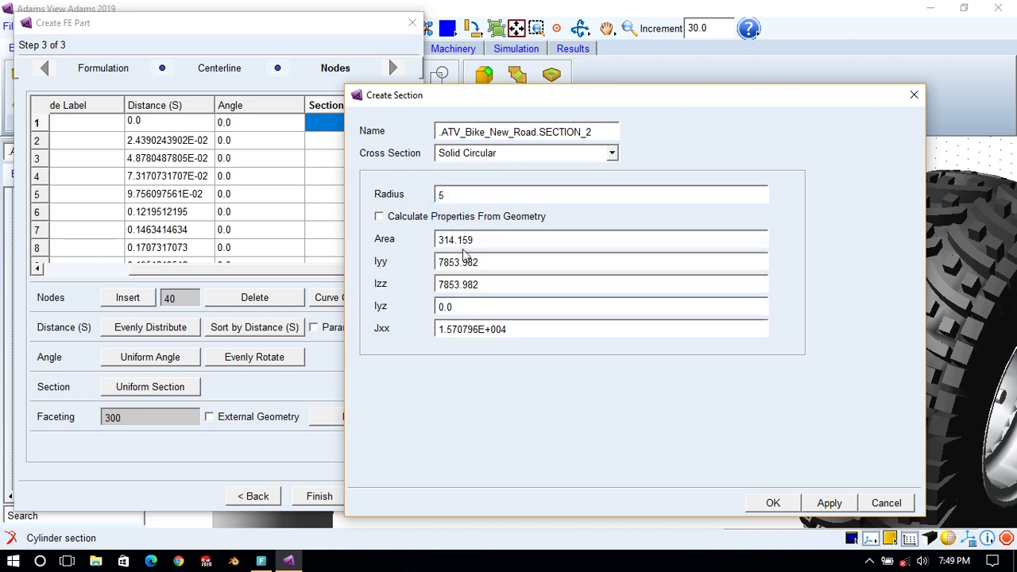
left_click(397, 218)
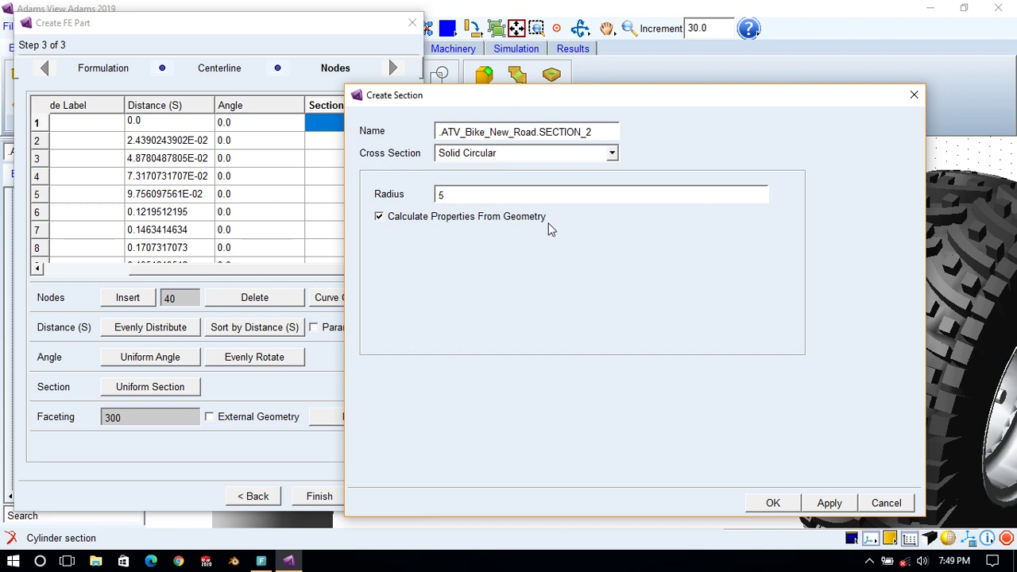
left_click(775, 504)
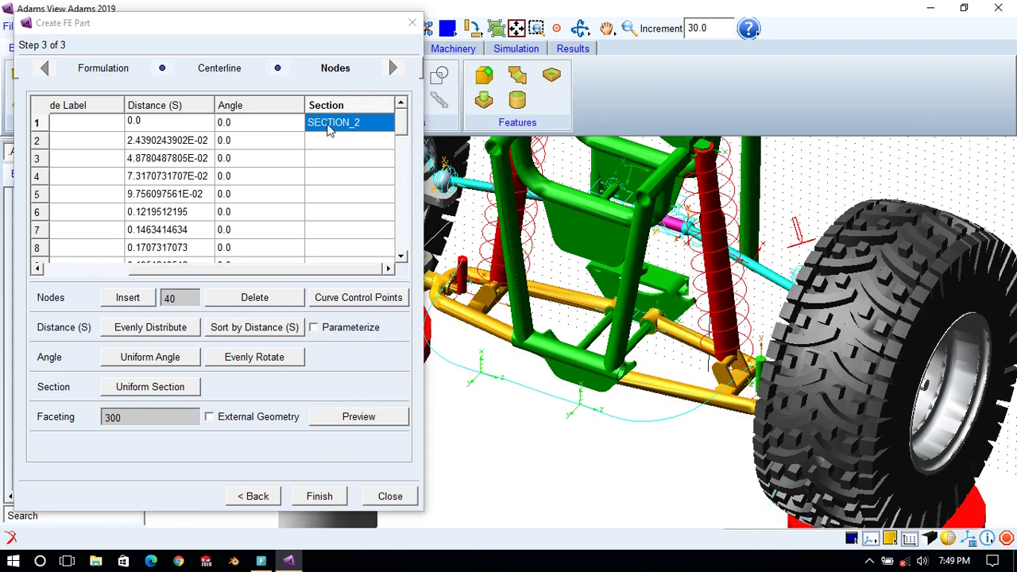
Apply node 1's section uniformly to all nodes and finish creating the FE part.
left_click(137, 390)
left_click(473, 291)
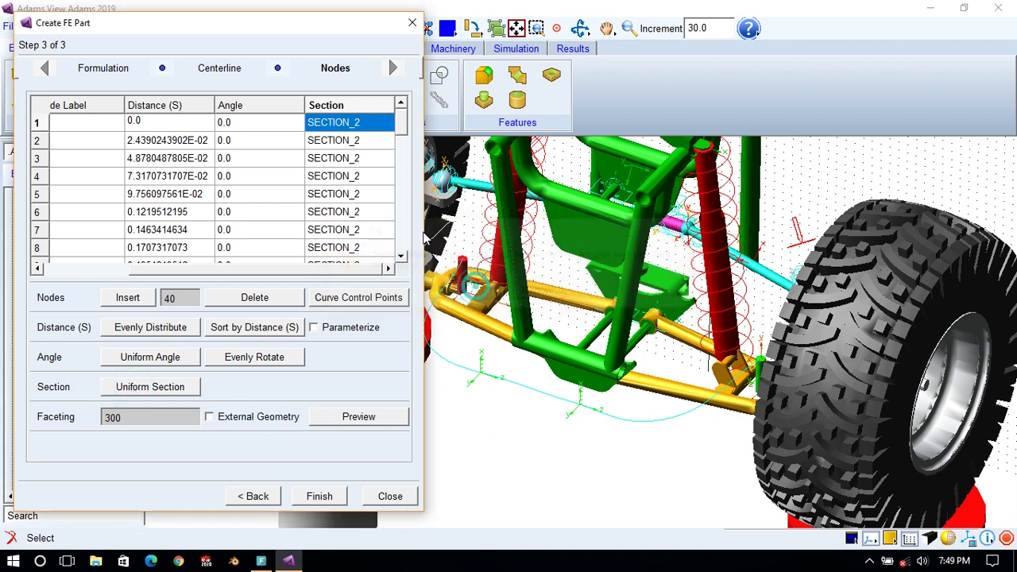
left_click_drag(403, 117, 392, 259)
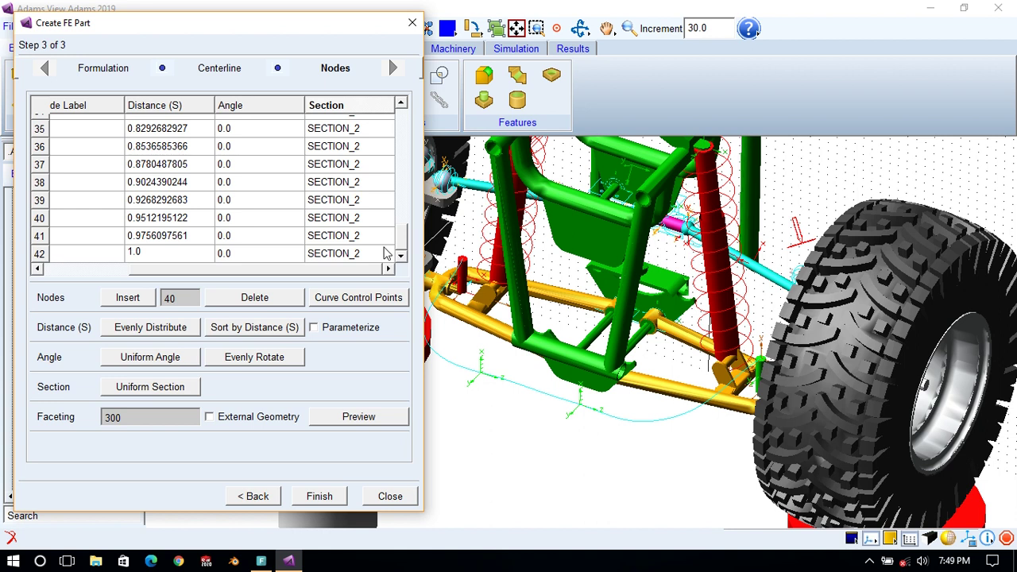
left_click(315, 497)
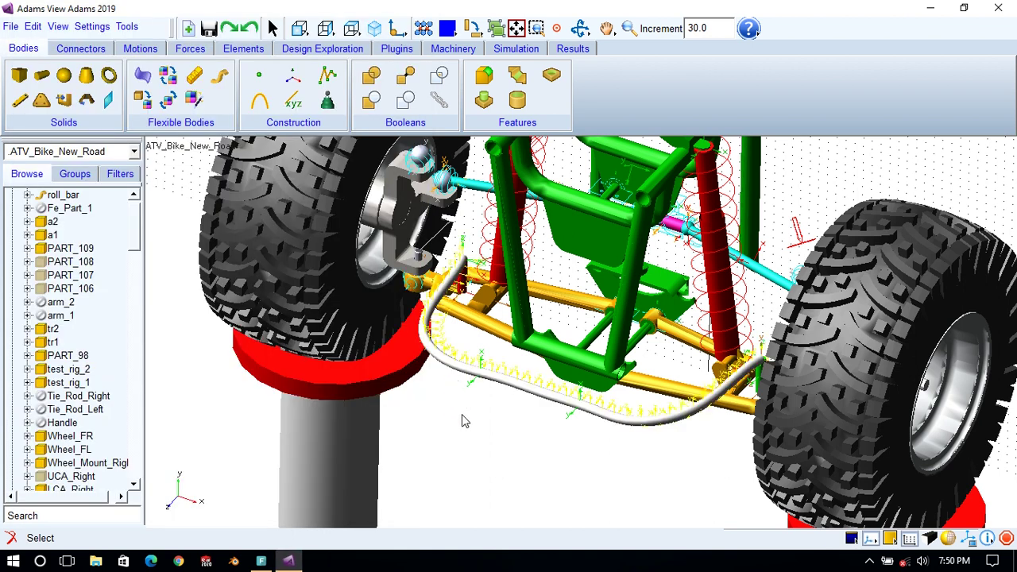
Create a spherical joint between link a1 and LCA_Right, normal to grid, located at a1.MARKER_245.
key("w")
left_click_drag(434, 222, 788, 383)
key("z")
left_click_drag(659, 384, 658, 398)
key("r")
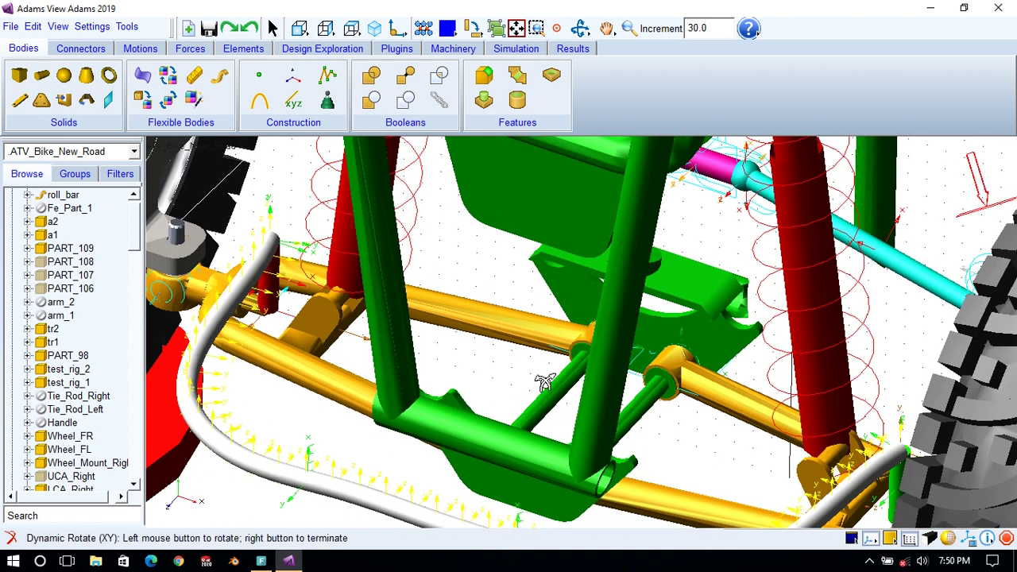
right_click(461, 244)
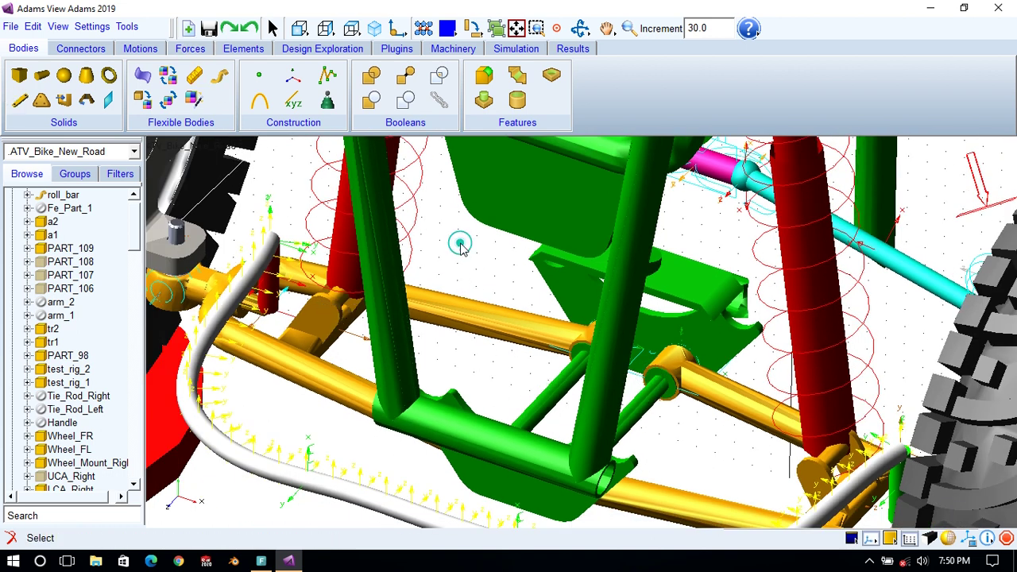
left_click(78, 49)
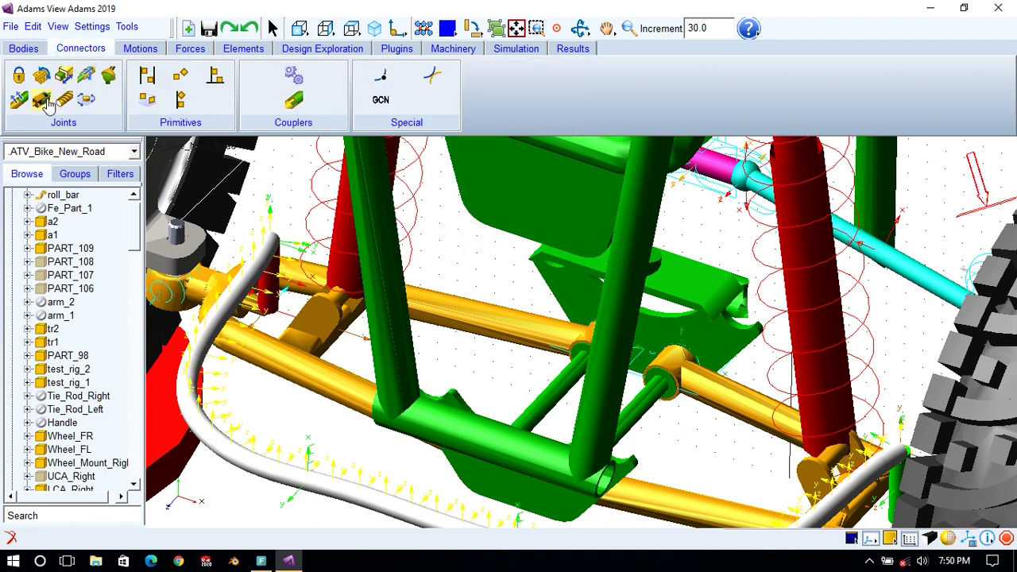
left_click(109, 76)
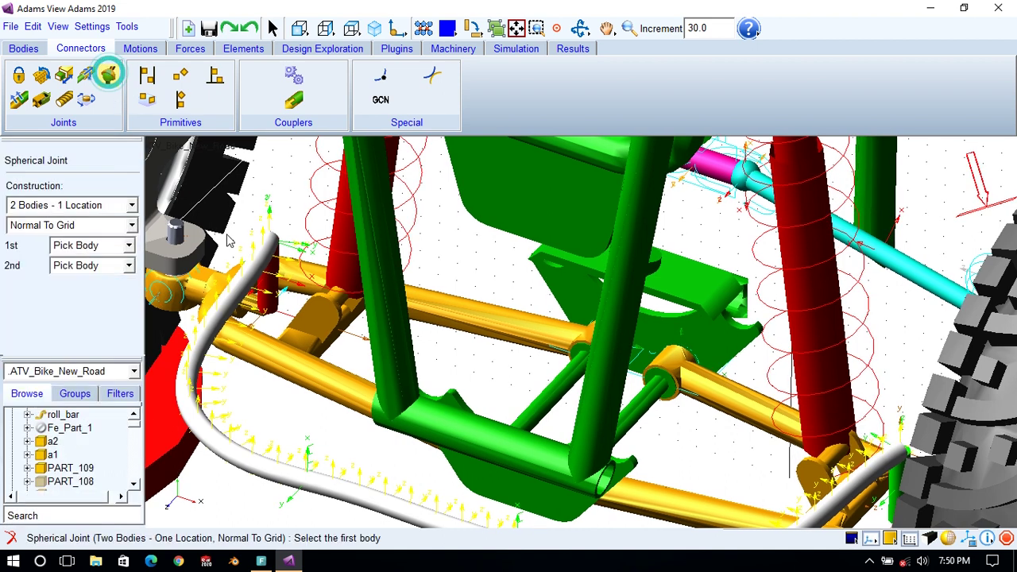
right_click(274, 288)
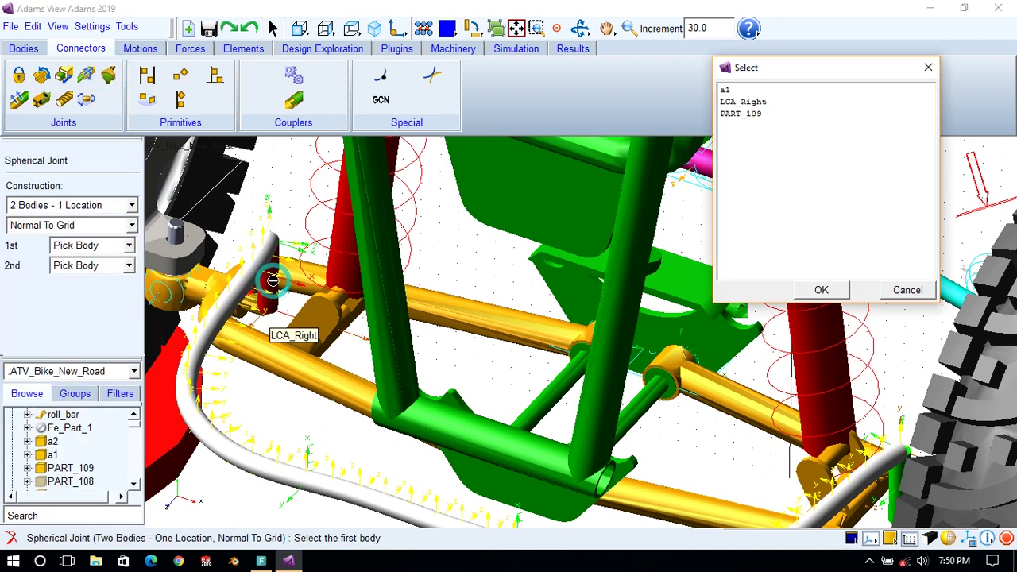
left_click(737, 92)
left_click(822, 290)
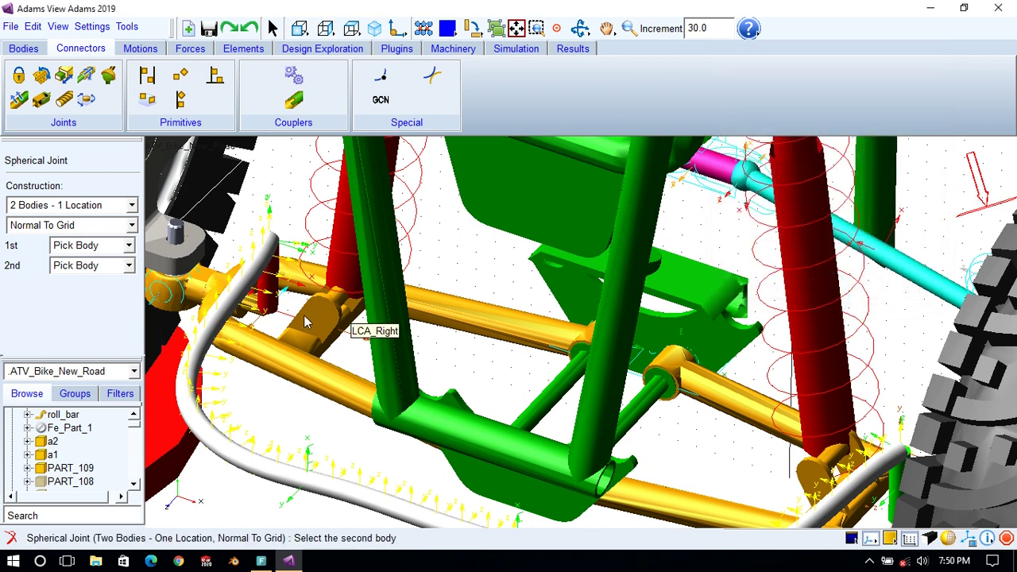
right_click(250, 338)
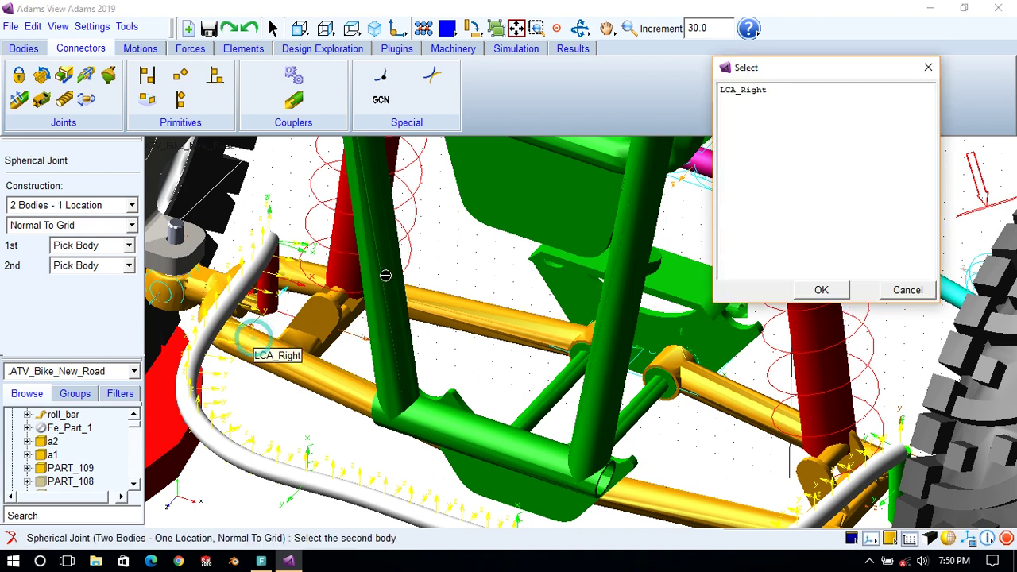
left_click(735, 90)
left_click(822, 290)
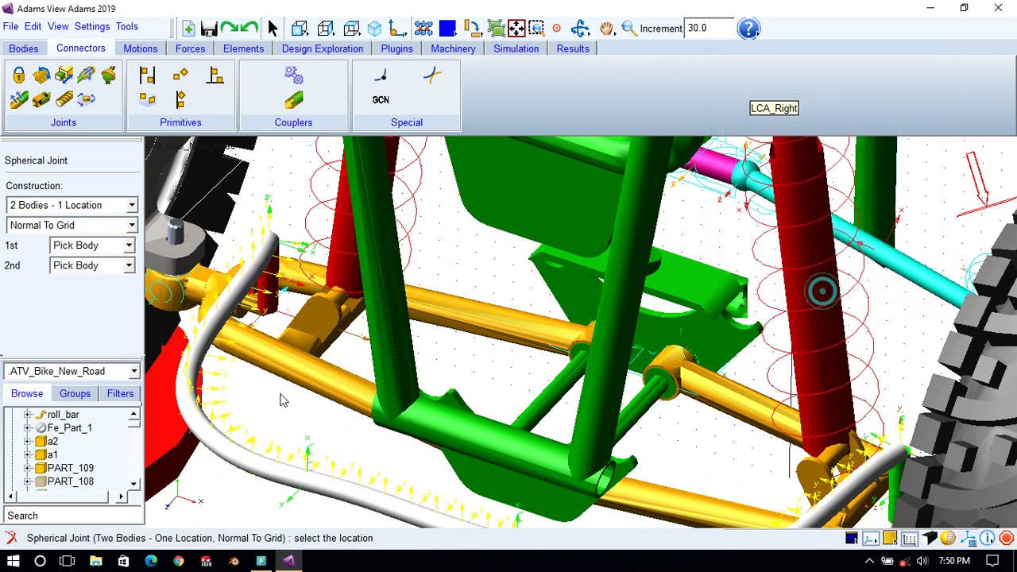
right_click(260, 308)
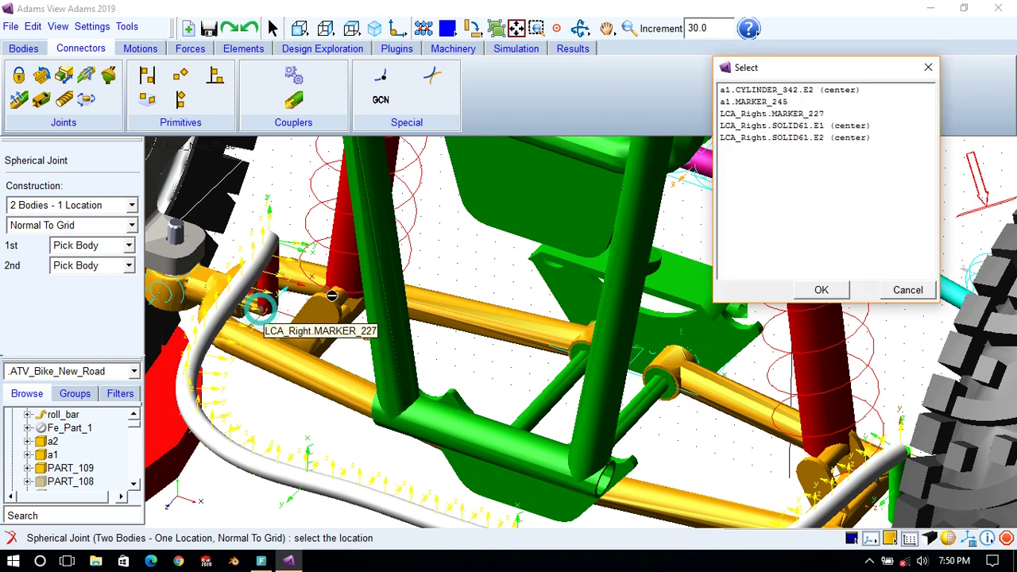
left_click(761, 104)
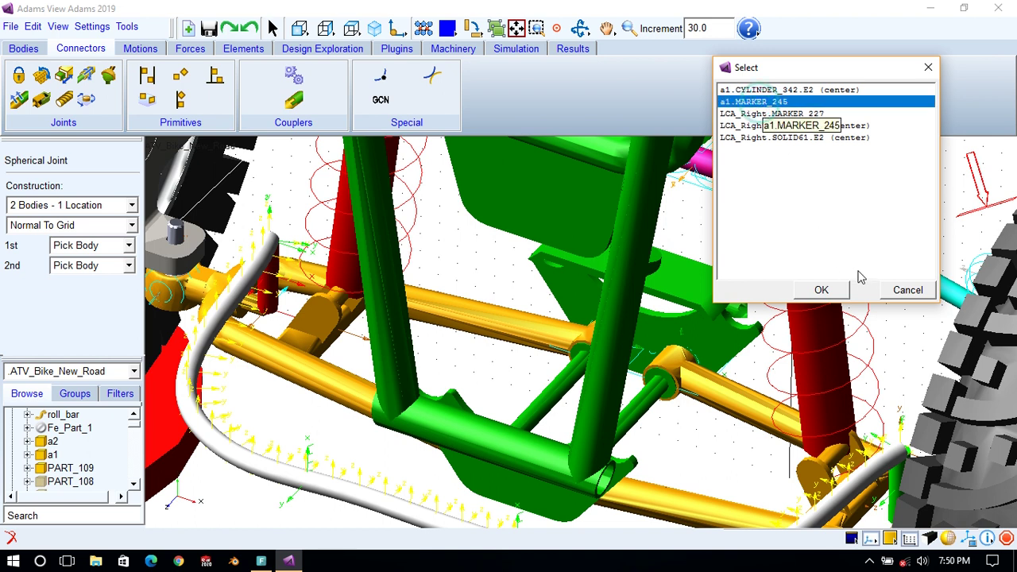
left_click(820, 290)
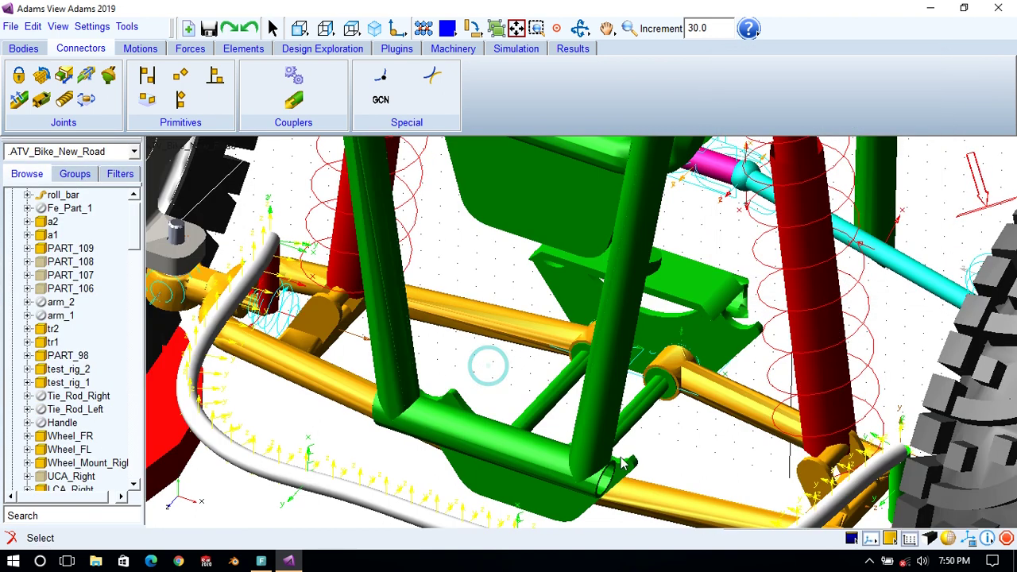
Create a spherical joint between link a2 and LCA_Left, normal to grid, located at a2.MARKER_246.
key("t")
left_click_drag(938, 449, 725, 380)
key("r")
left_click_drag(722, 330, 838, 262)
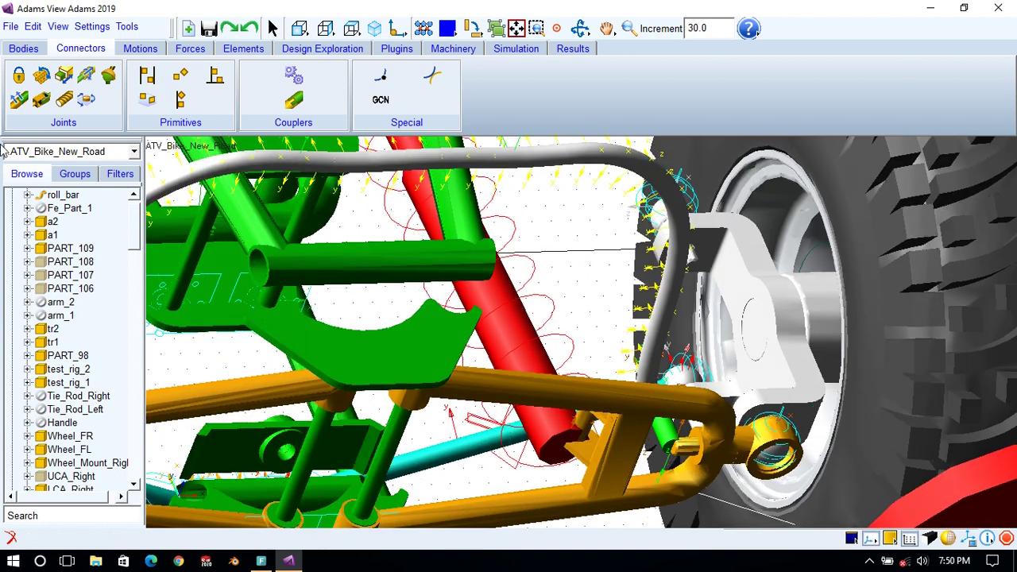
left_click(110, 76)
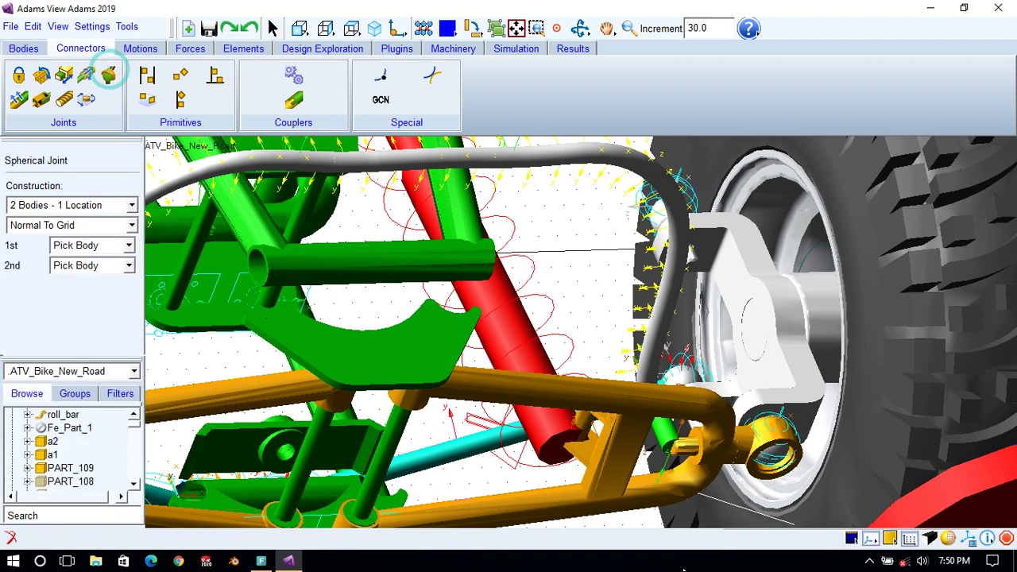
right_click(663, 443)
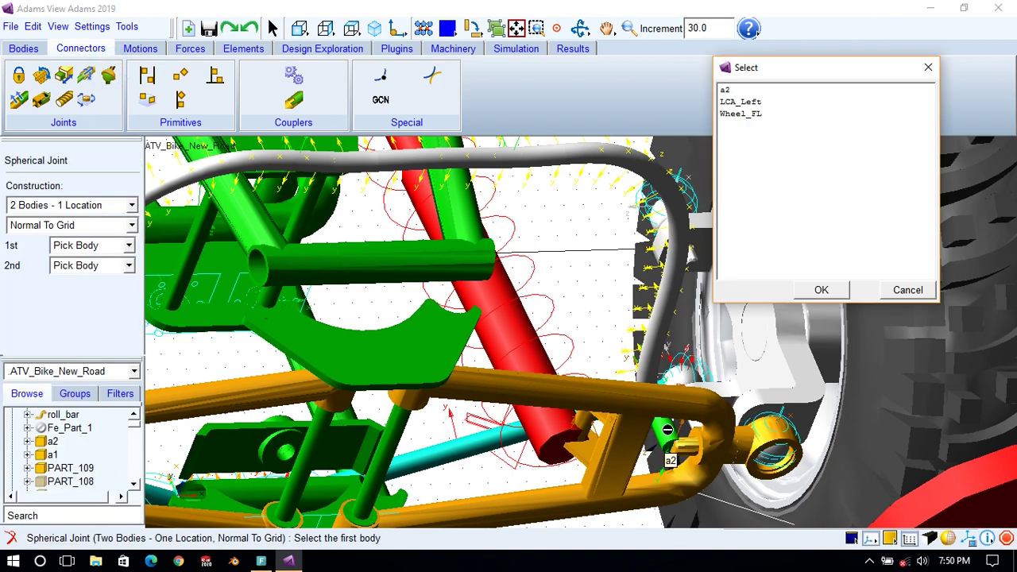
left_click(757, 91)
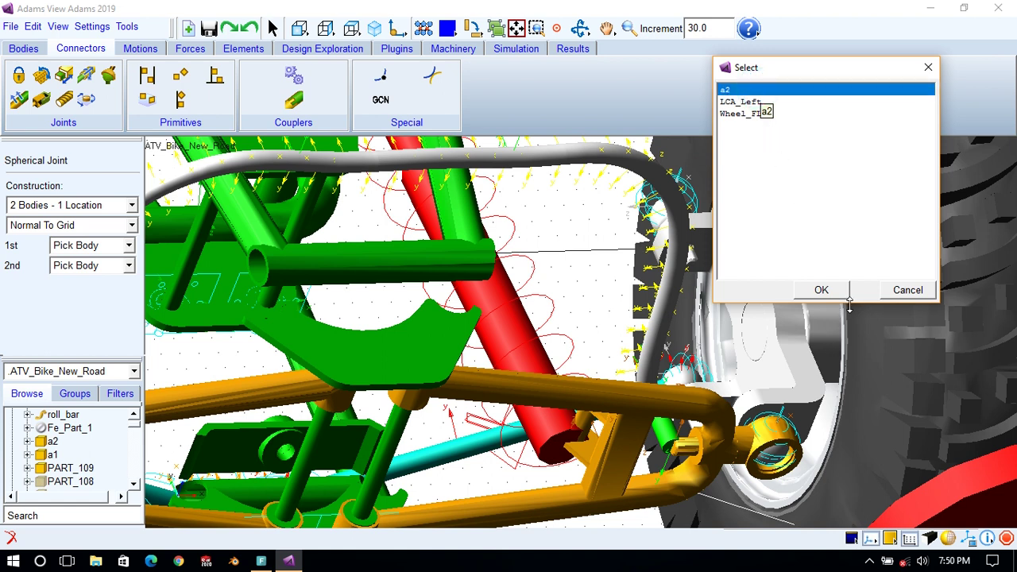
left_click(820, 290)
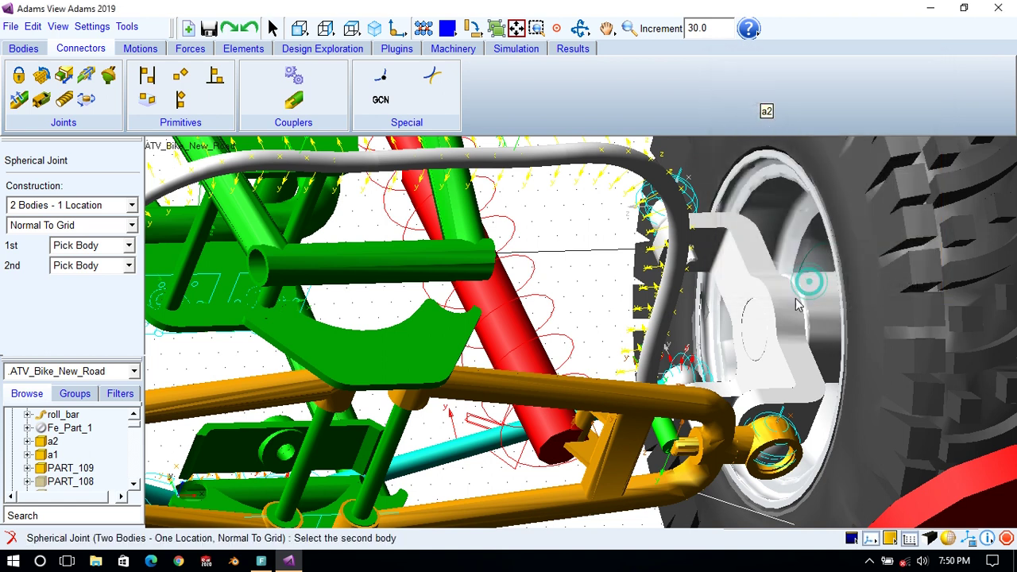
right_click(668, 511)
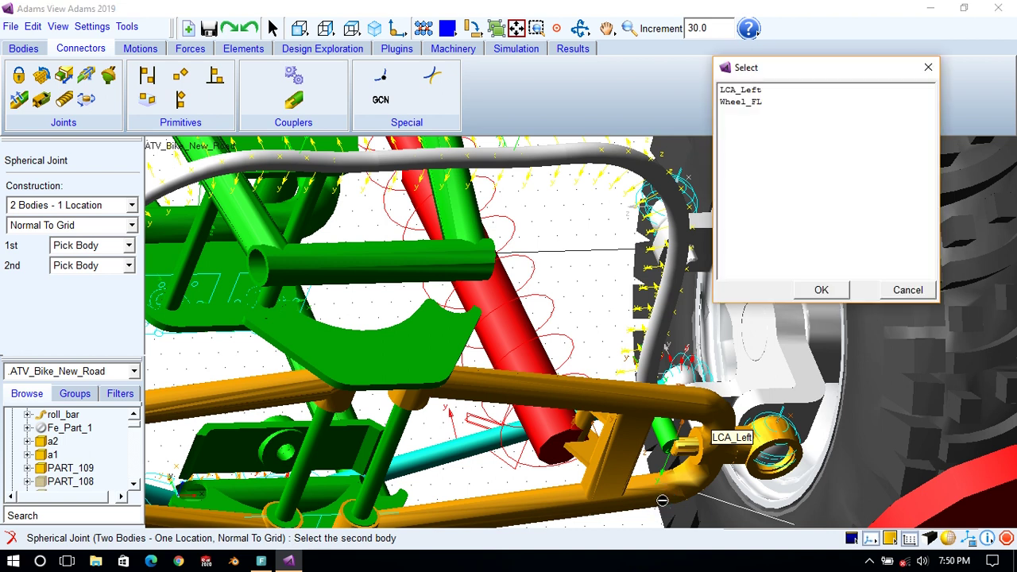
left_click(755, 91)
left_click(820, 291)
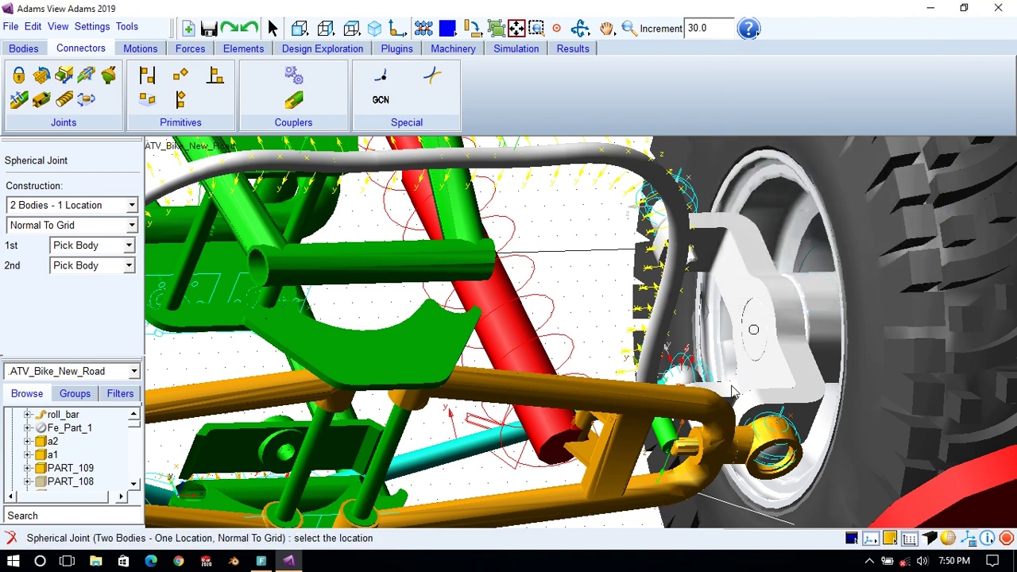
right_click(666, 451)
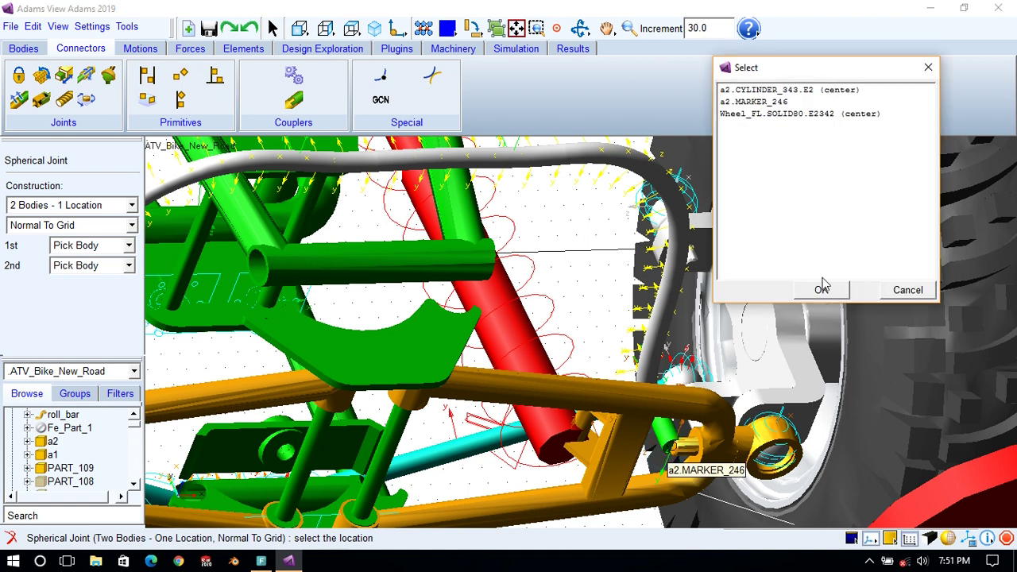
left_click(754, 102)
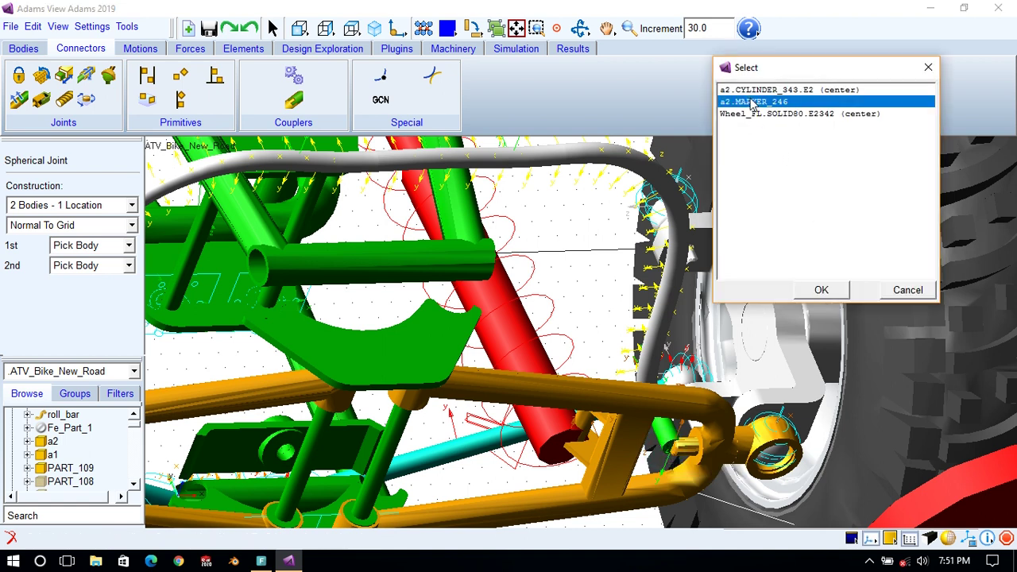
left_click(823, 290)
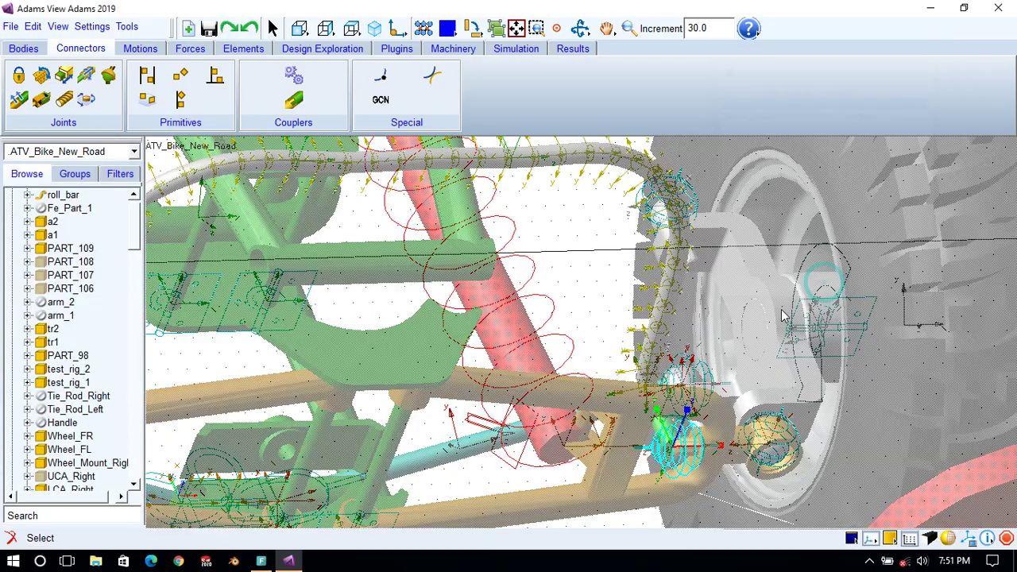
key("z")
mouse_move(556, 273)
left_mouse_down()
mouse_move(566, 441)
mouse_move(557, 457)
mouse_move(449, 370)
mouse_move(466, 352)
mouse_move(436, 318)
left_mouse_up()
key("r")
key("w")
left_click_drag(450, 246, 481, 317)
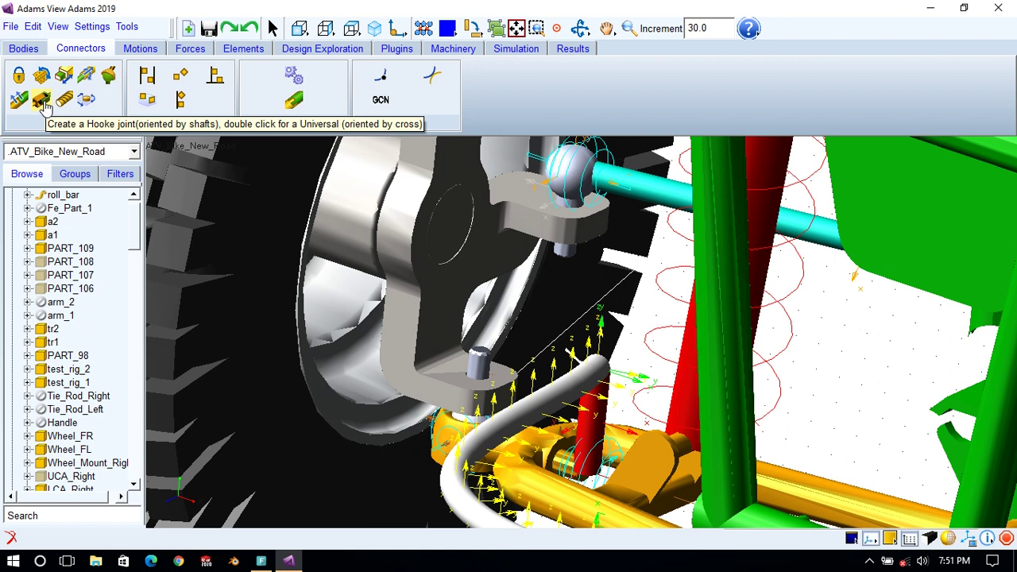
key("w")
left_click_drag(517, 310, 645, 469)
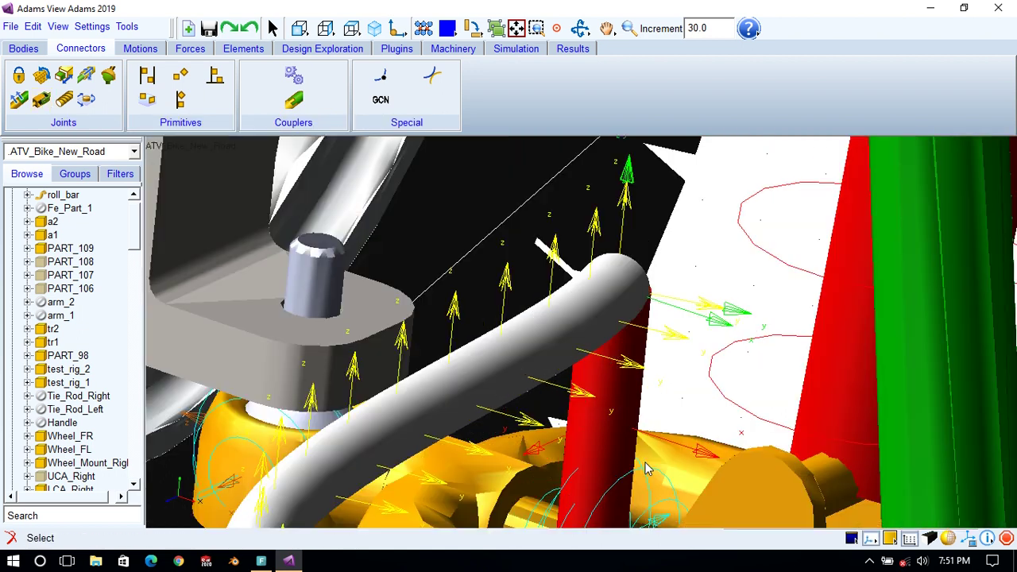
left_click(18, 101)
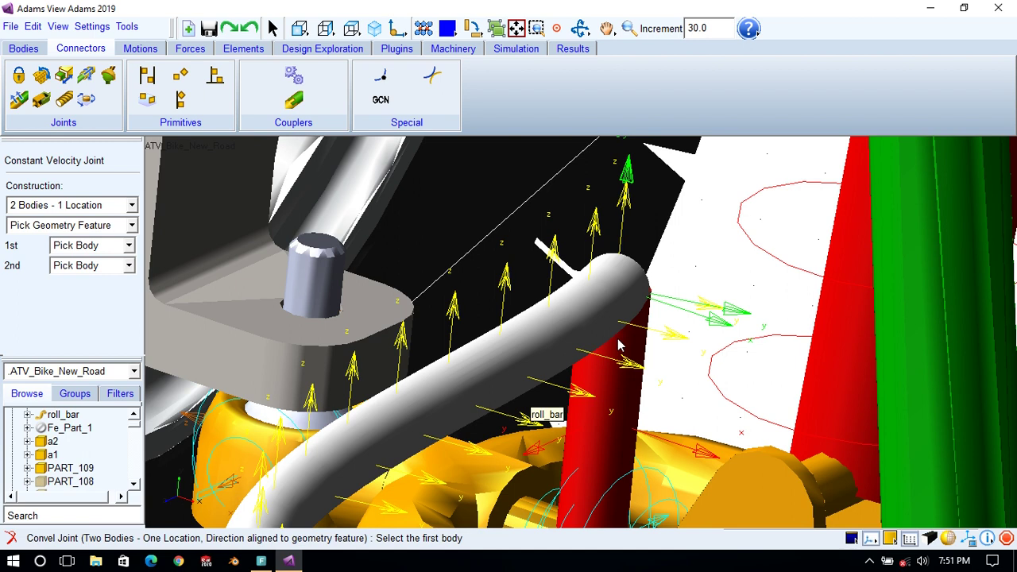
right_click(632, 387)
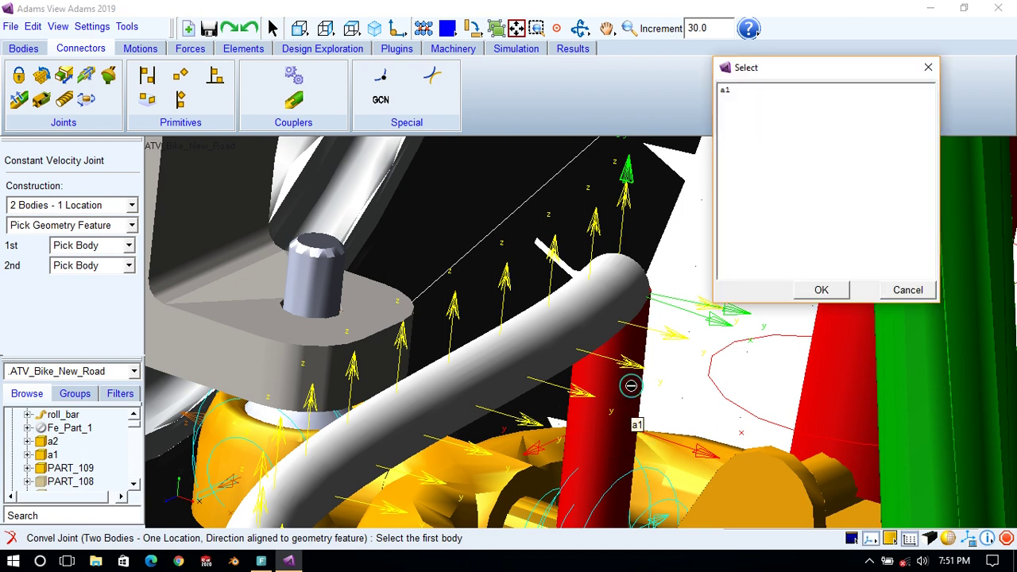
left_click(727, 91)
left_click(821, 290)
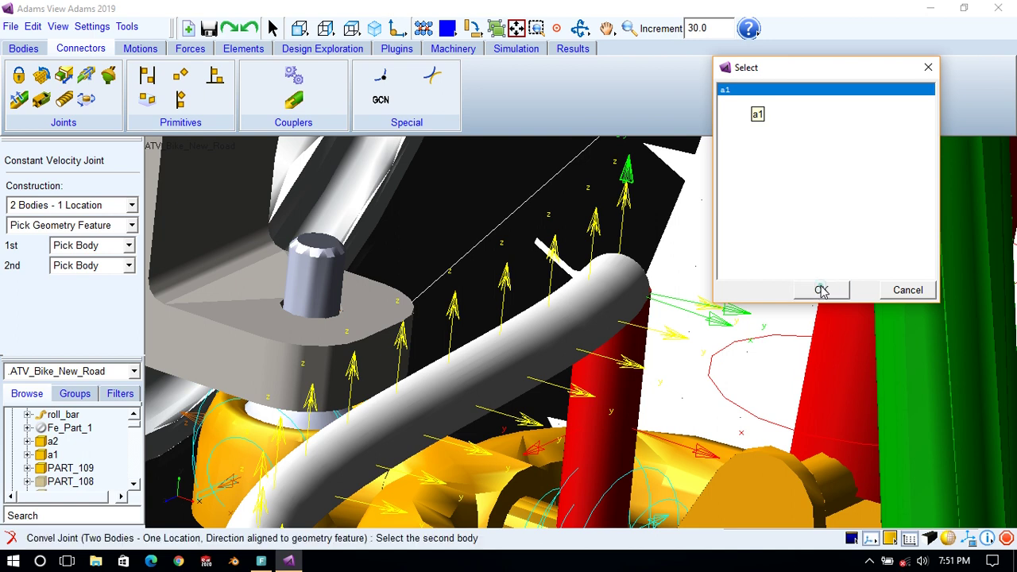
right_click(615, 286)
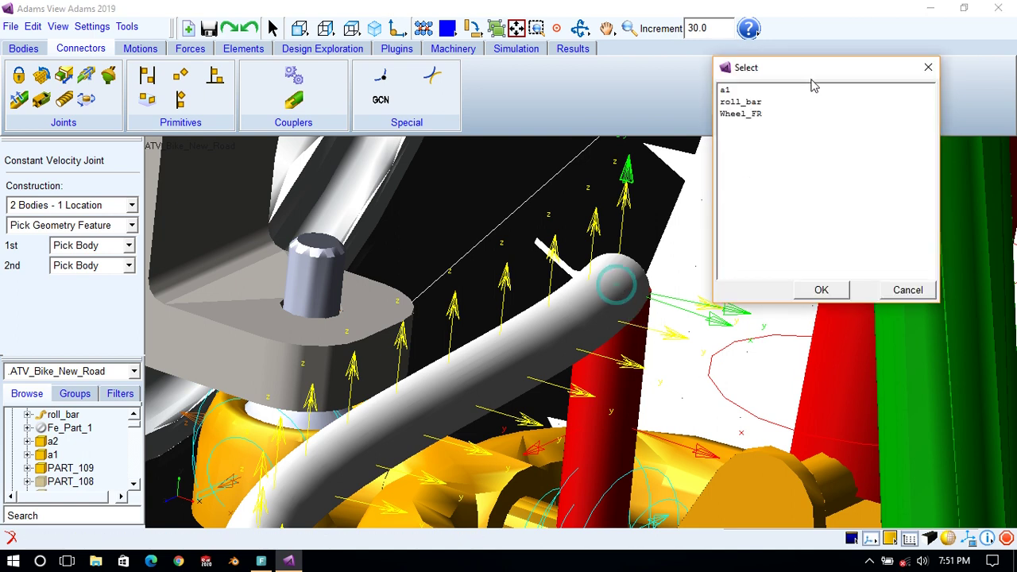
left_click(748, 100)
left_click(822, 290)
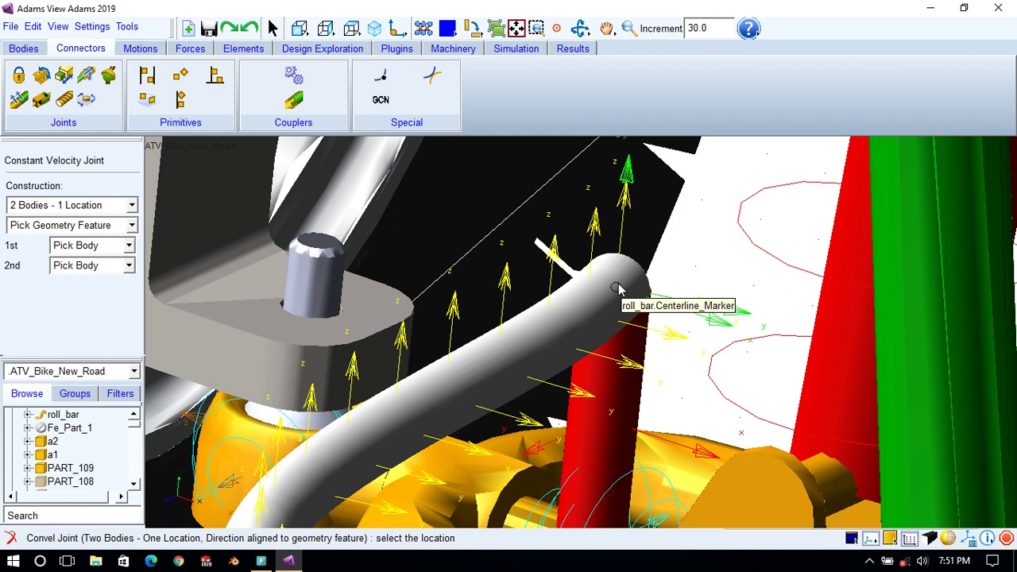
key("r")
left_click_drag(616, 283, 581, 293)
key("t")
left_click_drag(751, 244, 520, 467)
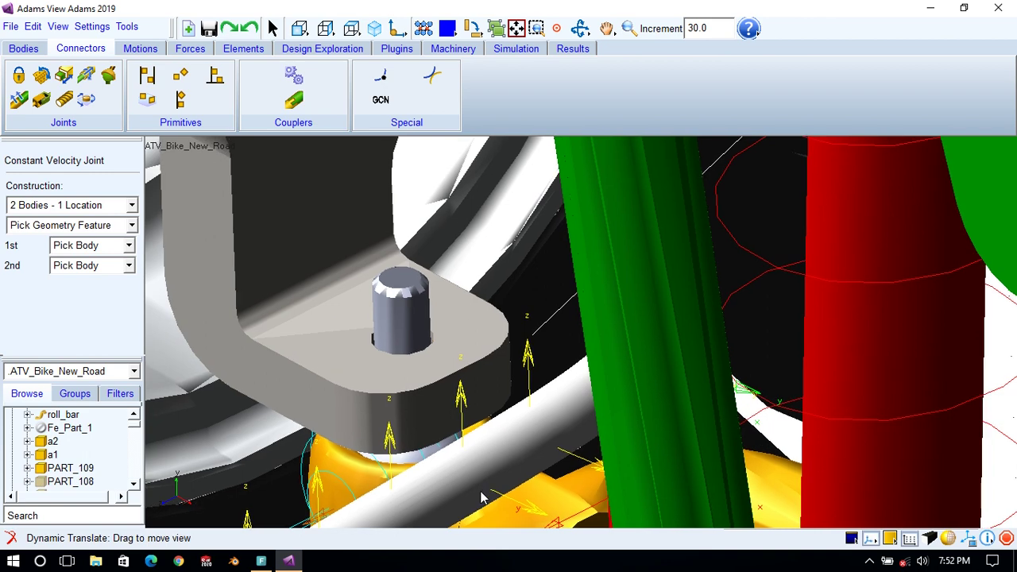
key("r")
left_click_drag(558, 421, 530, 416)
key("t")
left_click_drag(292, 379, 494, 241)
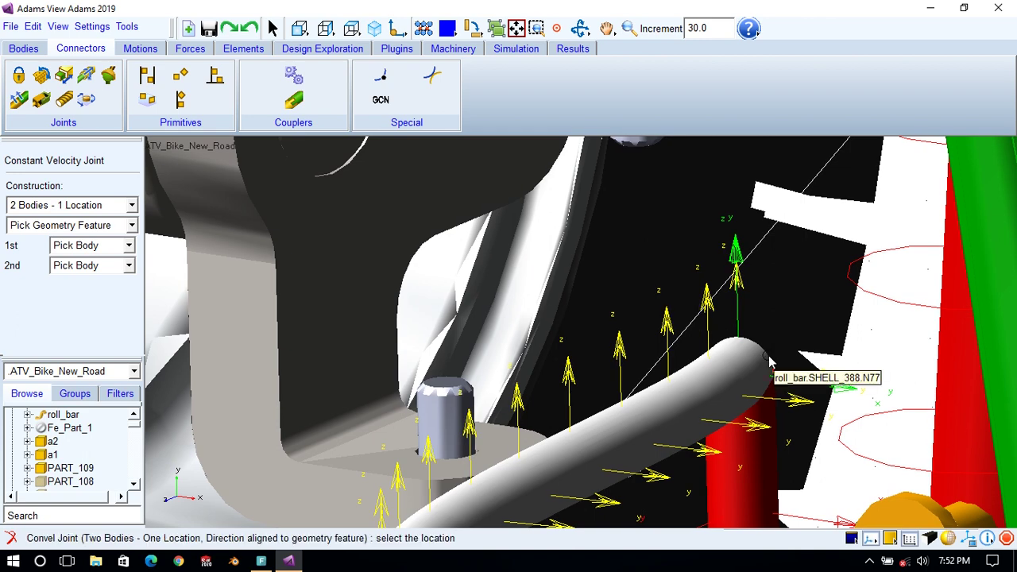
key("z")
left_click_drag(768, 318, 712, 410)
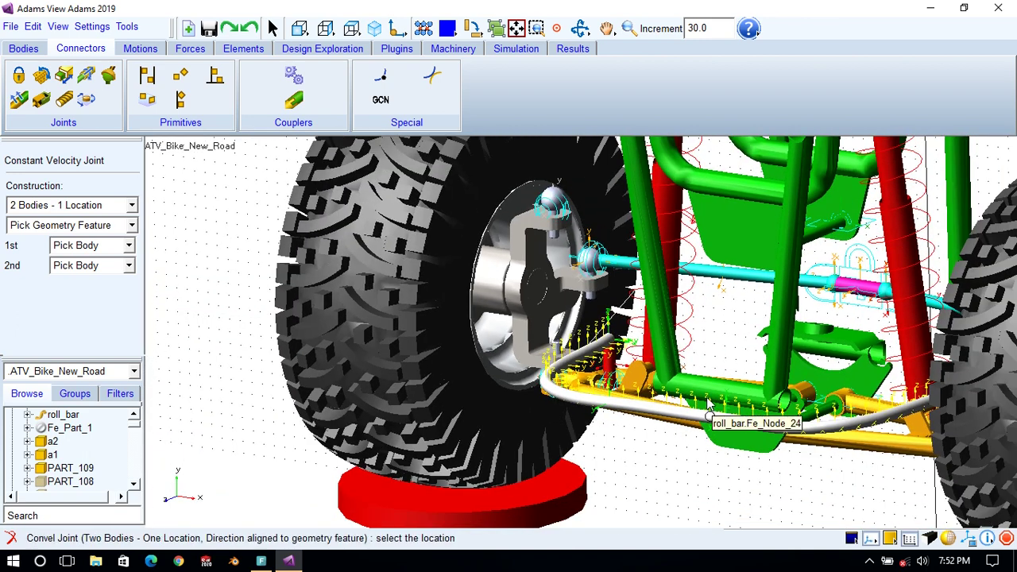
key("Escape")
Hide the Frame part to expose the front suspension and the roll bar.
key("t")
left_click_drag(715, 245, 648, 281)
right_click(646, 280)
mouse_move(698, 290)
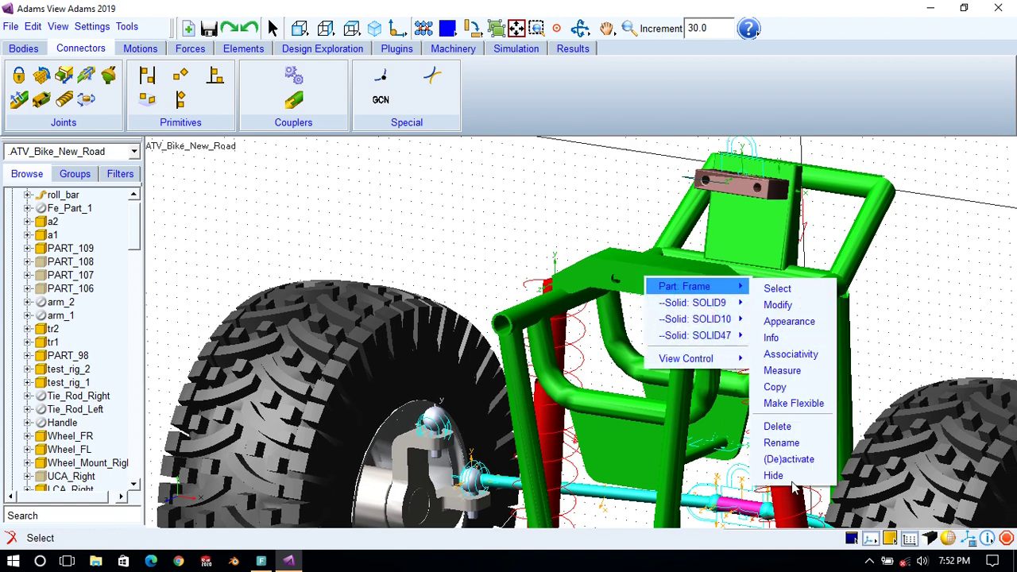
left_click(782, 477)
Start a constant velocity joint between link a1 and roll_bar, located at roll_bar.Node_Start.
key("r")
mouse_move(596, 279)
left_mouse_down()
mouse_move(405, 342)
mouse_move(447, 342)
mouse_move(402, 354)
mouse_move(410, 359)
left_mouse_up()
key("r")
left_click_drag(494, 343, 432, 342)
key("r")
left_click_drag(680, 356, 635, 350)
key("t")
left_click_drag(642, 262, 611, 111)
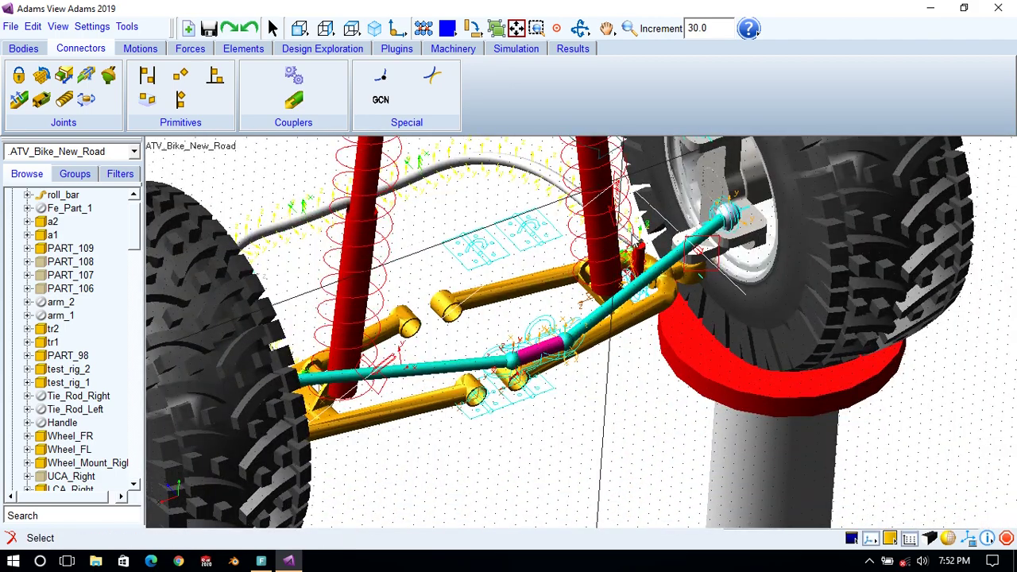
key("w")
left_click_drag(590, 208, 659, 285)
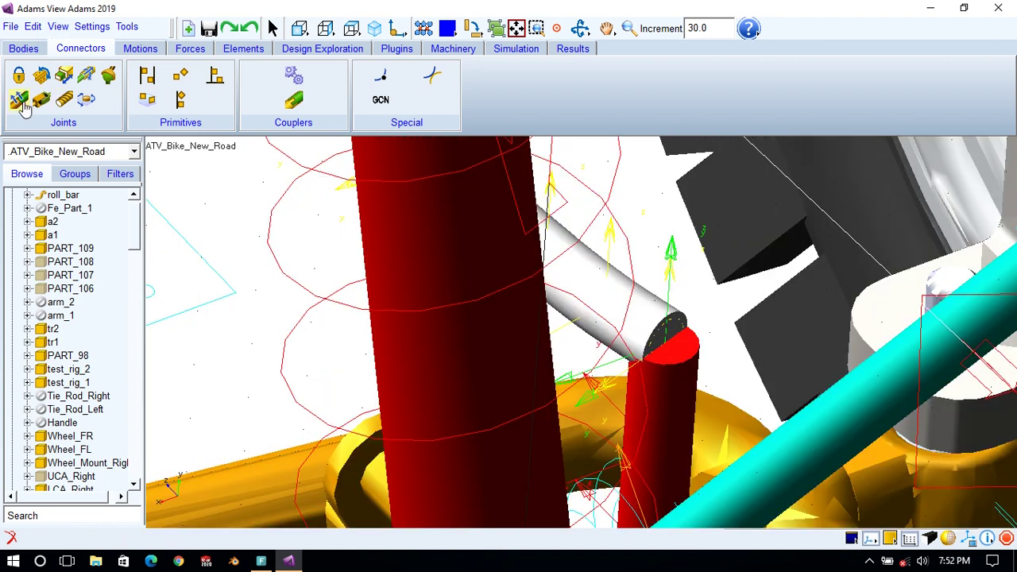
left_click(41, 77)
right_click(692, 359)
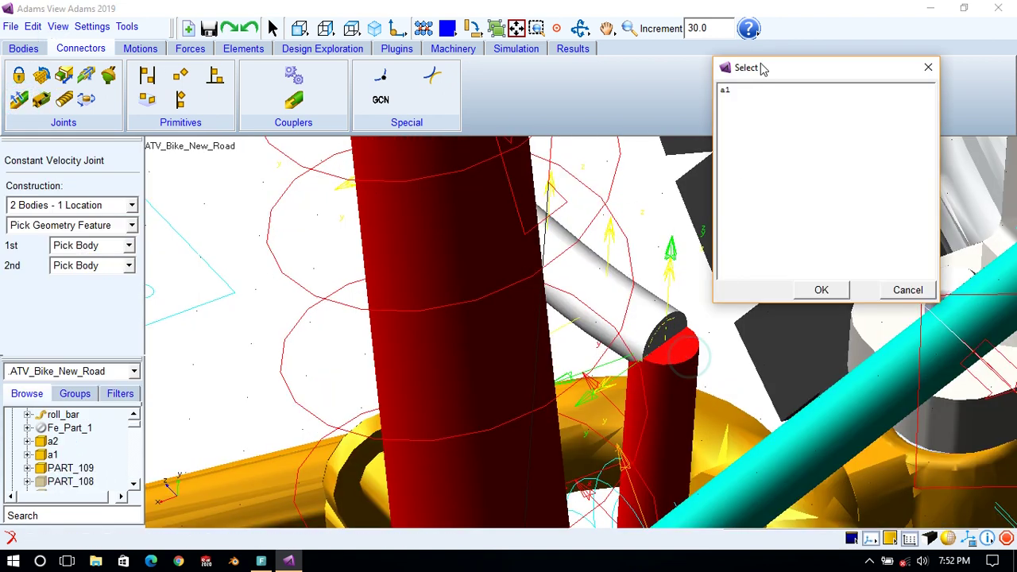
left_click(745, 90)
right_click(616, 292)
left_click(739, 90)
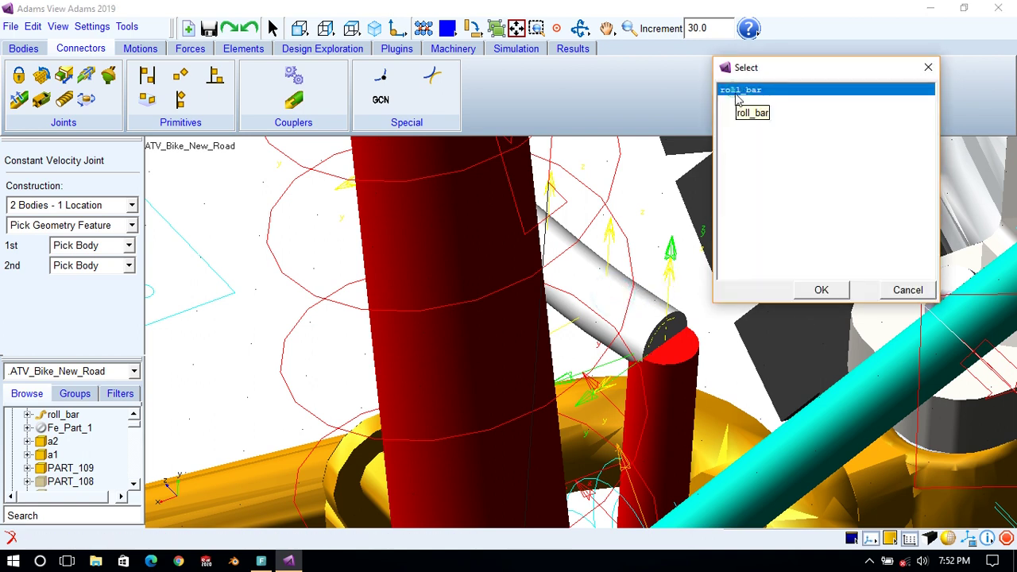
left_click(827, 290)
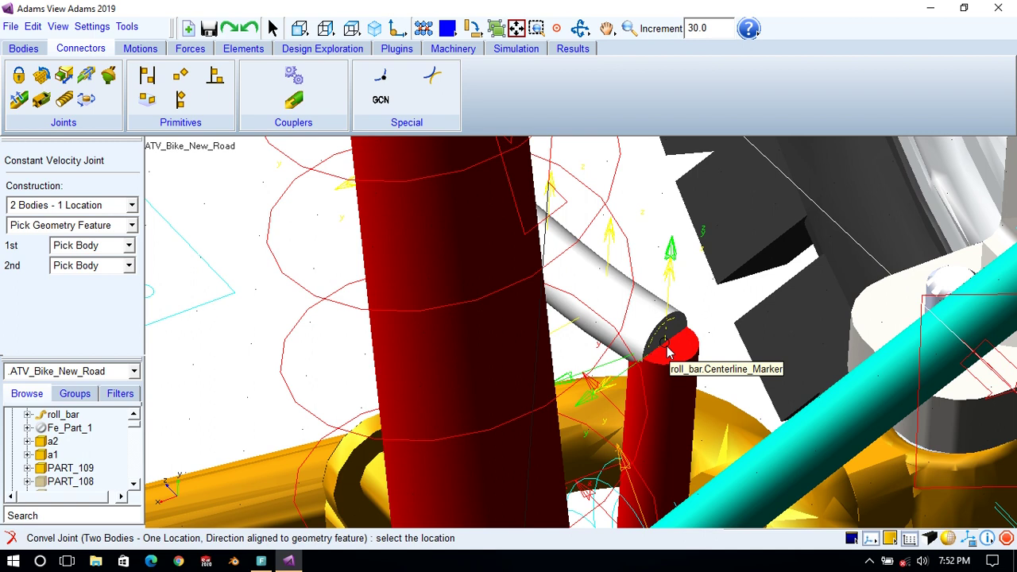
right_click(667, 352)
left_click(773, 102)
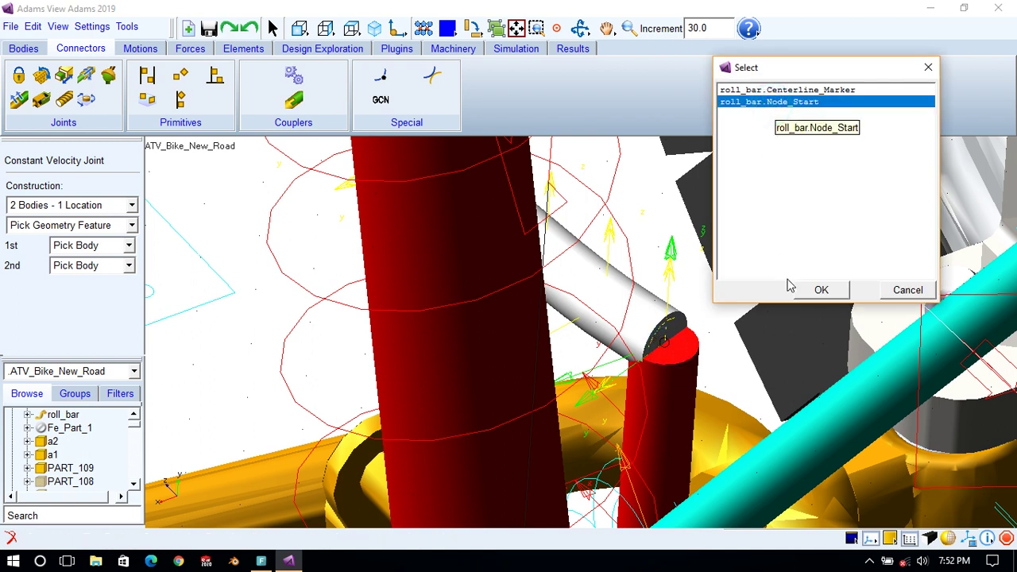
left_click(812, 291)
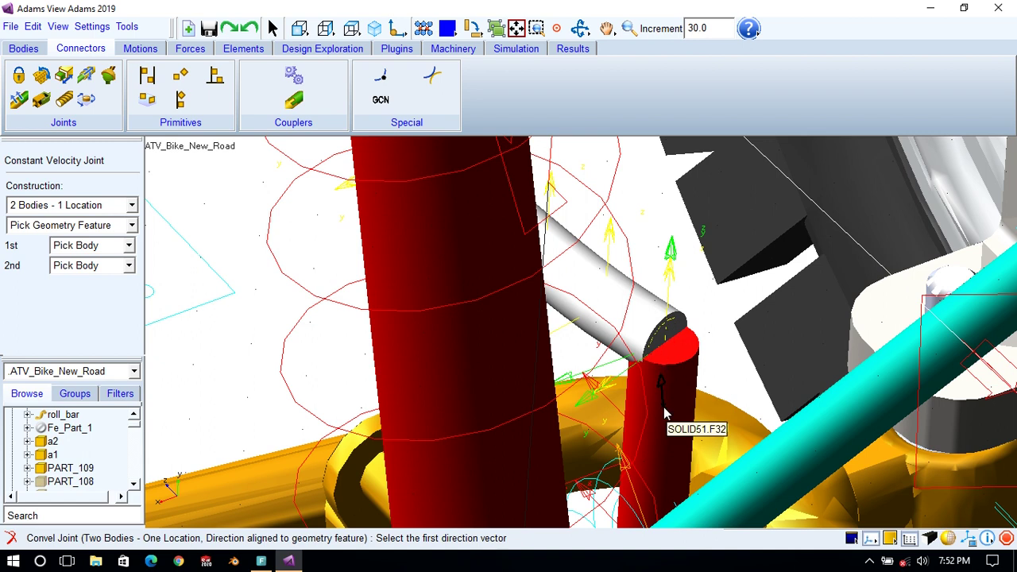
Complete the a1 joint with a1.MARKER_248.Y as first direction and roll_bar.Centerline_Marker.Z as second direction.
right_click(665, 472)
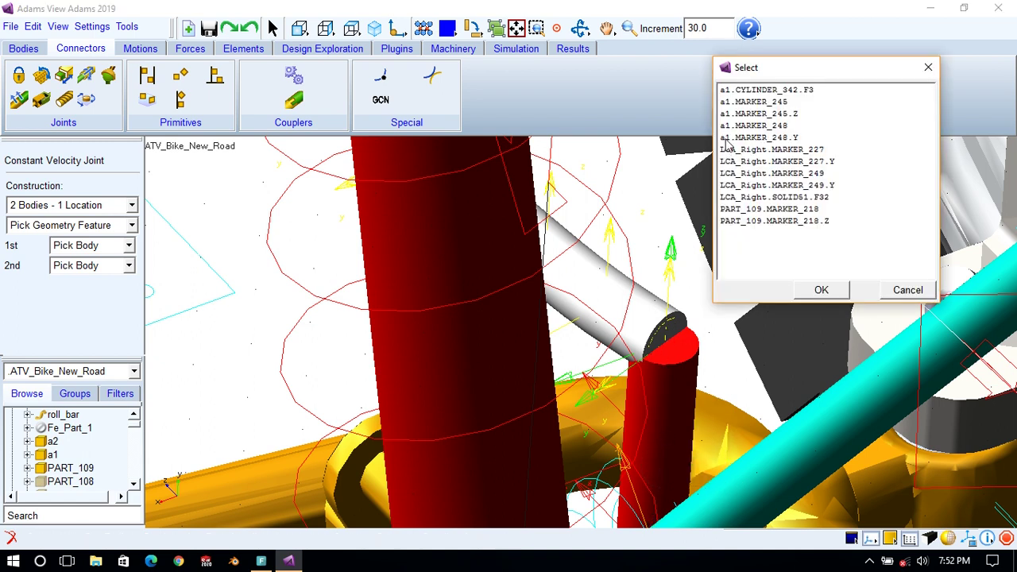
left_click(779, 139)
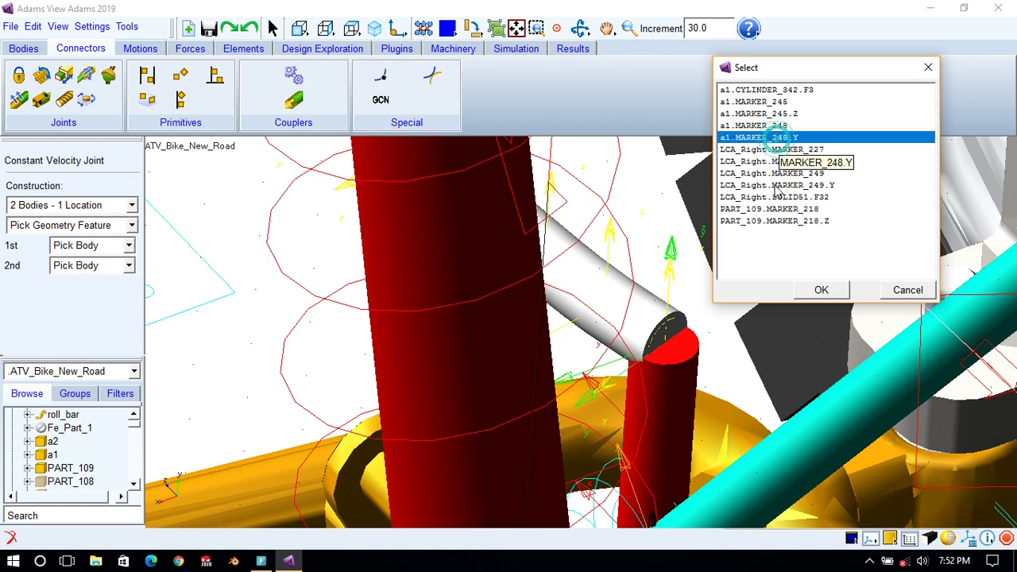
left_click(815, 291)
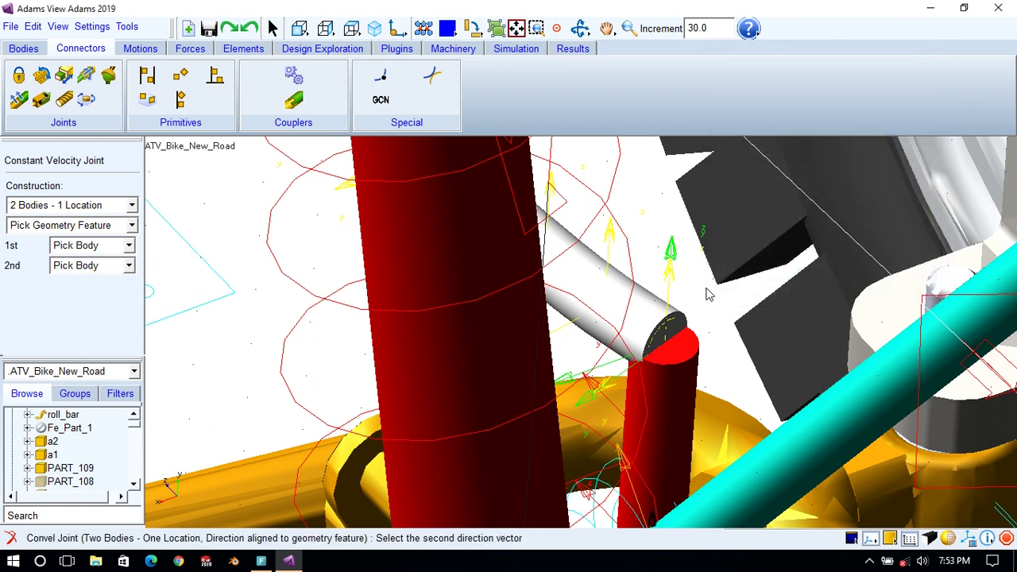
right_click(639, 318)
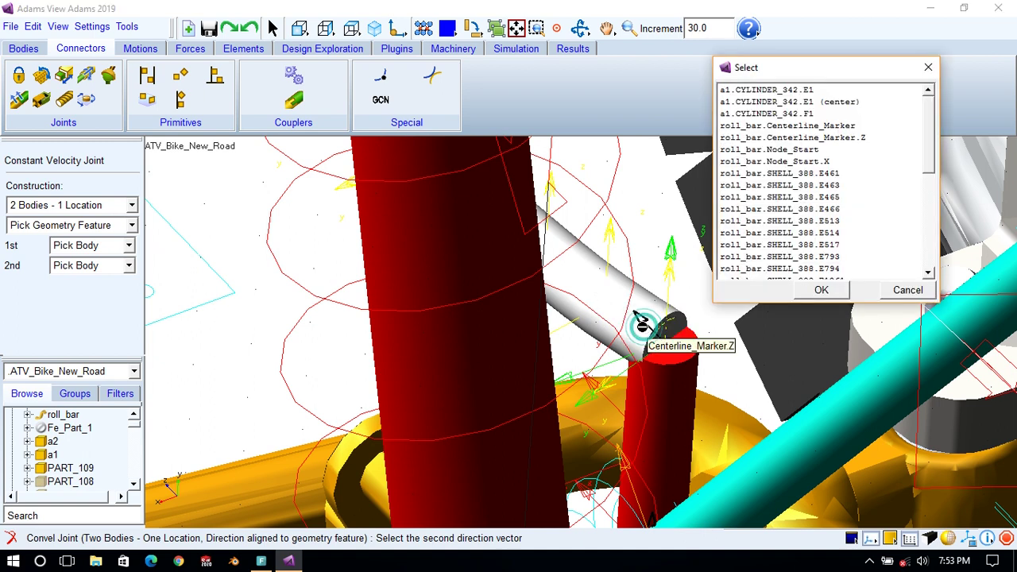
left_click(794, 137)
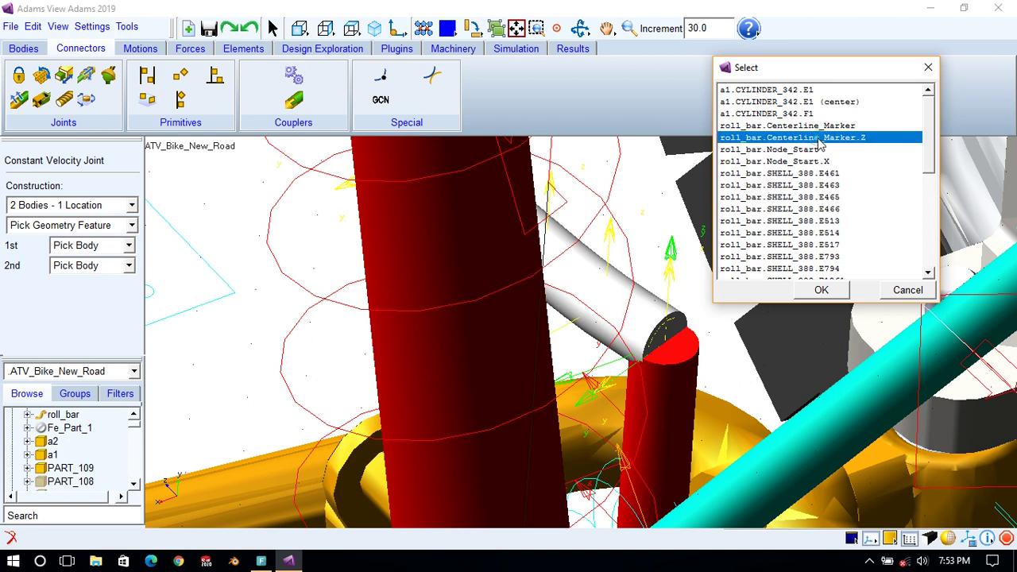
left_click(822, 290)
key("z")
mouse_move(742, 300)
left_mouse_down()
mouse_move(740, 338)
mouse_move(739, 298)
mouse_move(742, 318)
left_mouse_up()
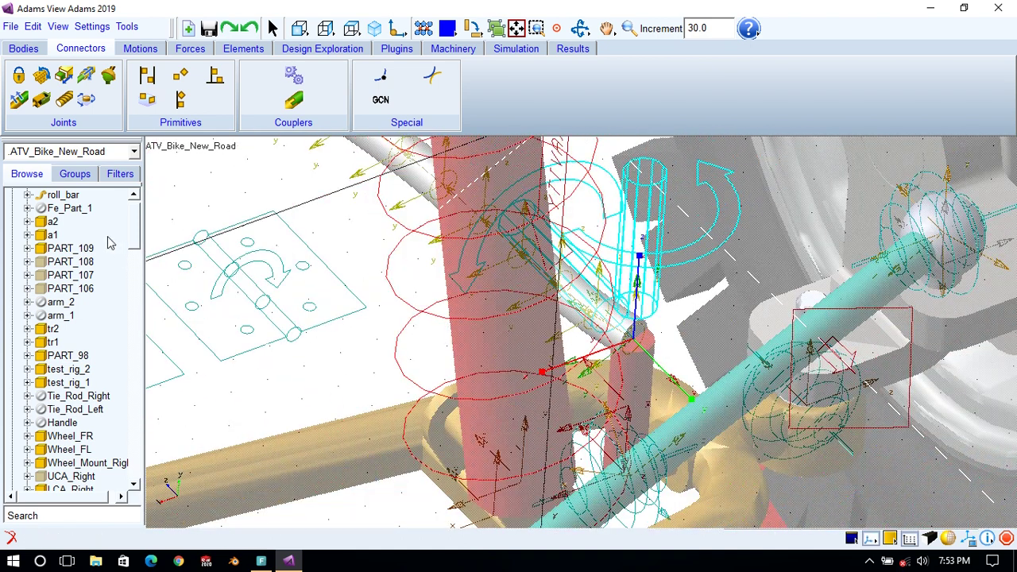
Collapse the Frame part in the model tree to view the connectors, and clear the selection.
scroll(84, 247, "down", 10)
scroll(27, 313, "up", 5)
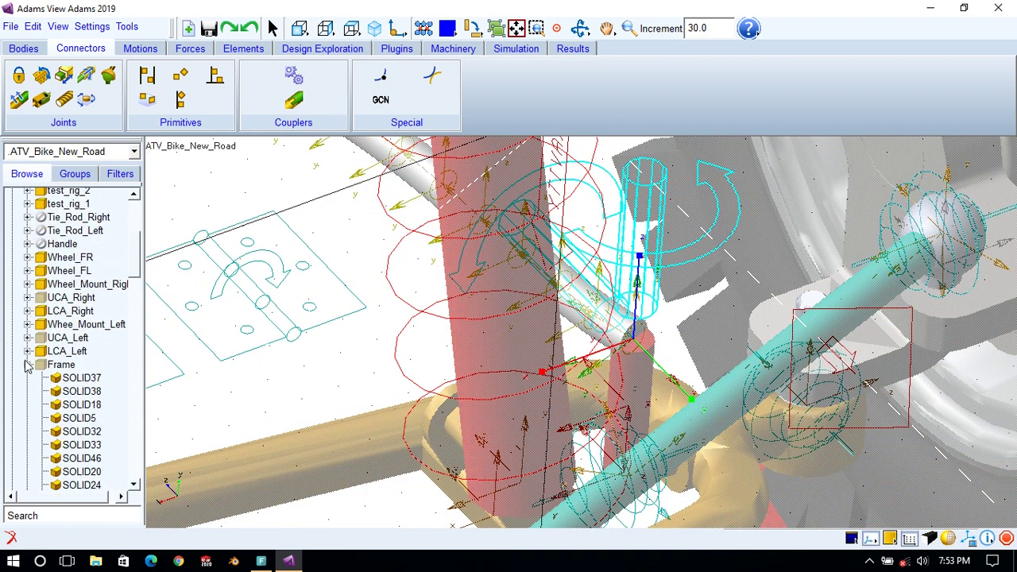
left_click(28, 365)
left_click(371, 240)
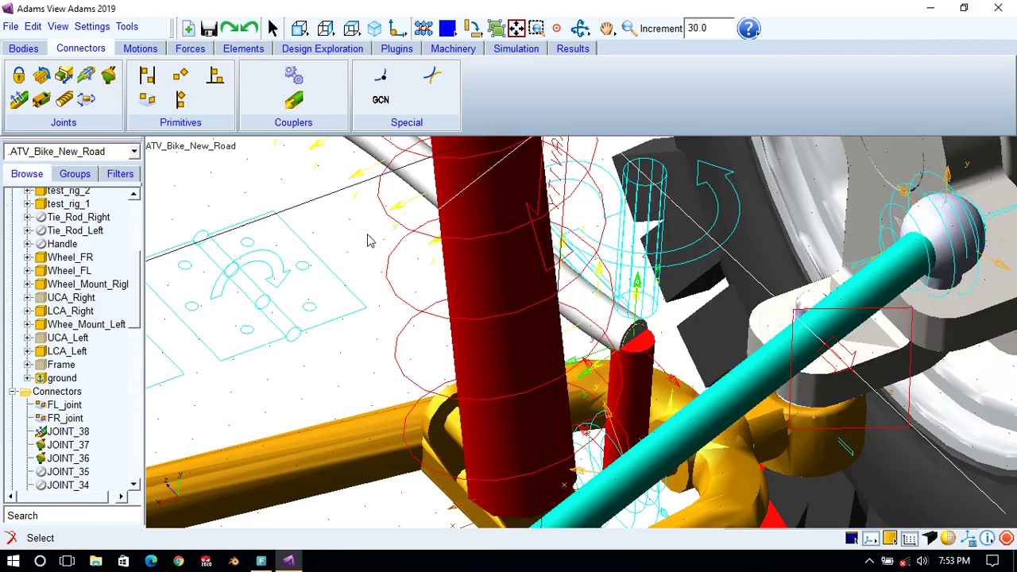
Start a constant velocity joint between link a2 and roll_bar, located at LCA_Left.MARKER_244.
key("z")
left_click_drag(438, 234, 374, 474)
key("r")
key("r")
key("w")
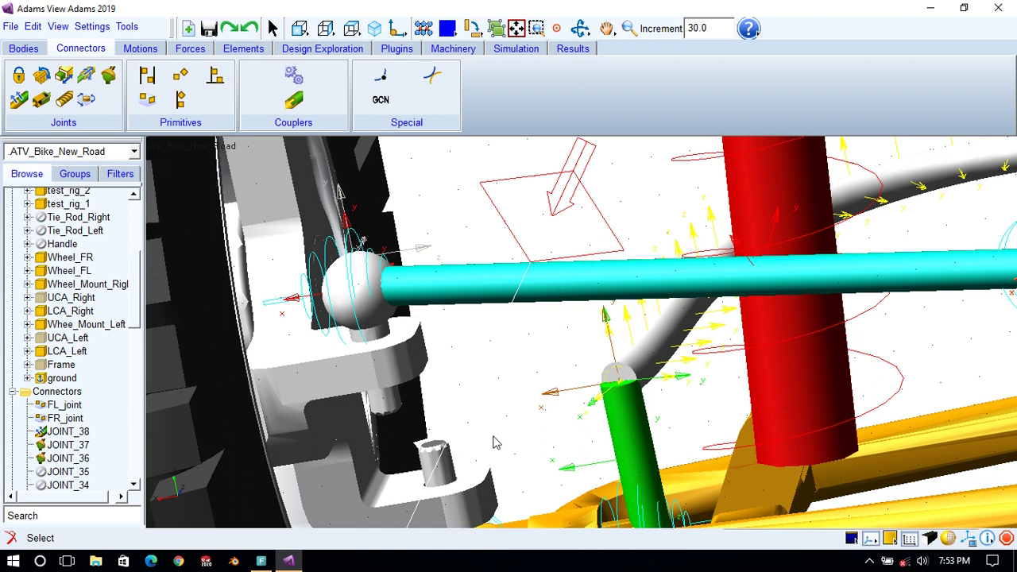
key("r")
left_click_drag(601, 431, 597, 427)
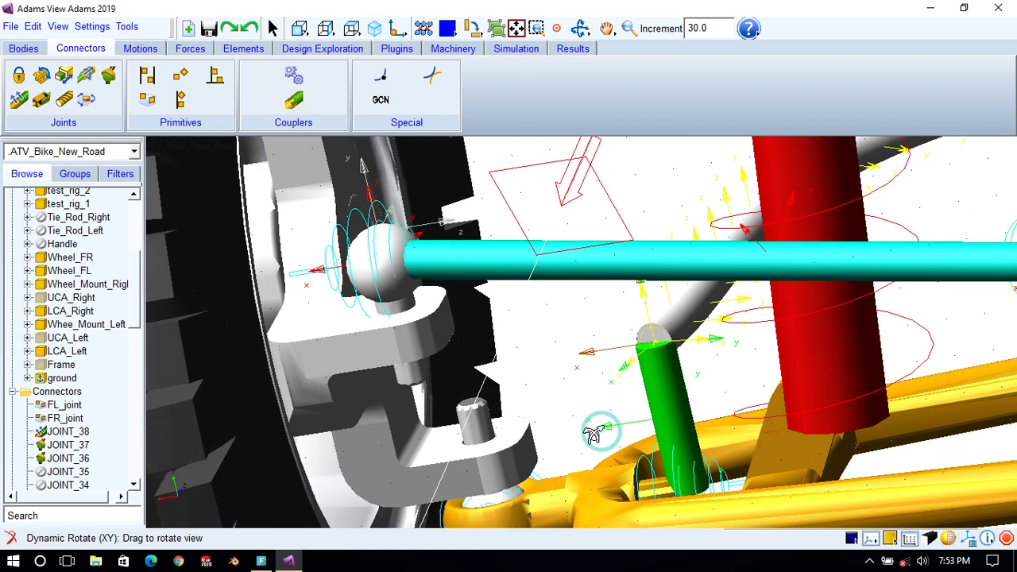
left_click(19, 102)
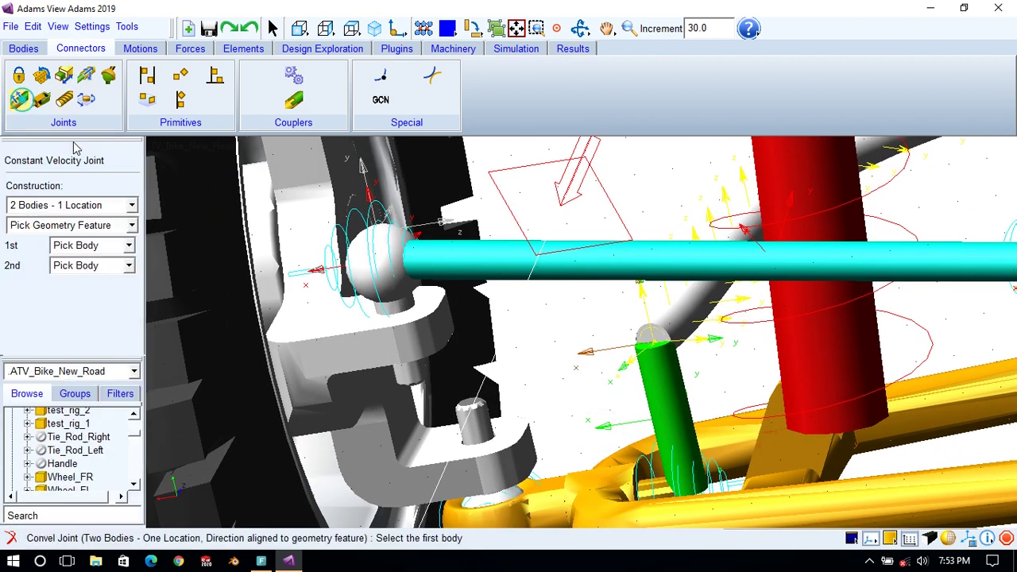
left_click(660, 380)
left_click(665, 355)
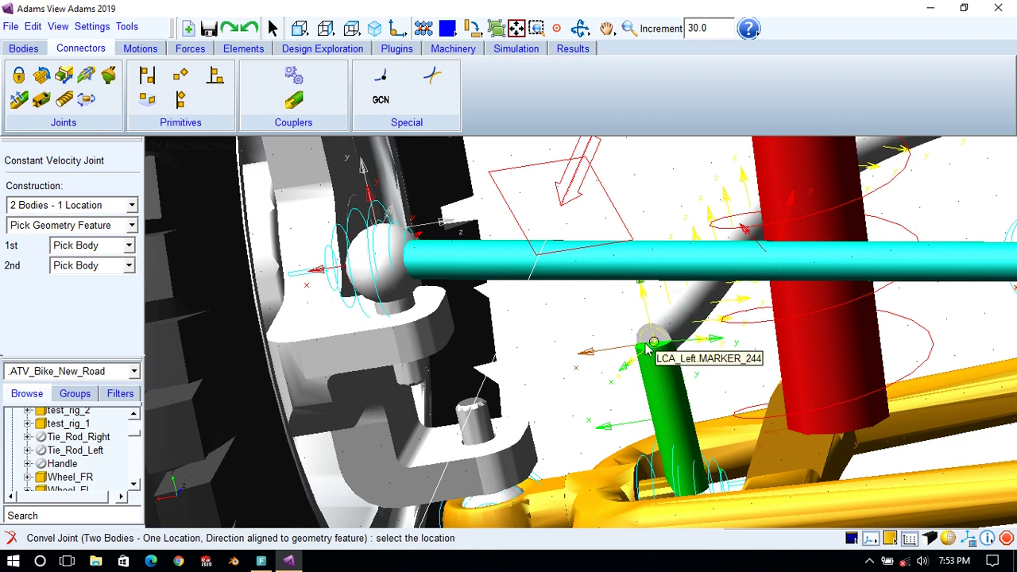
left_click(653, 343)
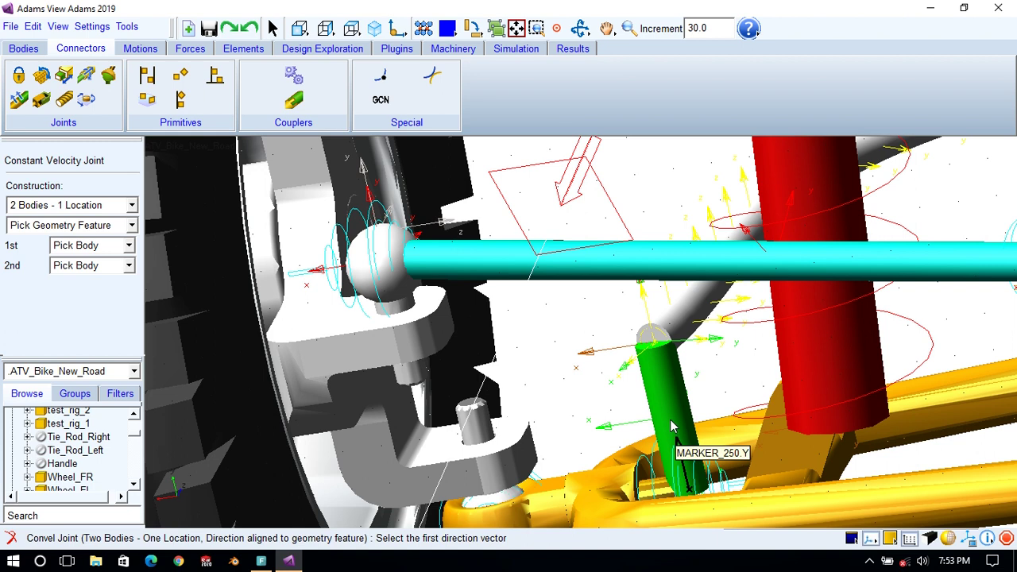
Complete the a2 joint with a2.MARKER_250.Y as first direction and LCA_Left.MARKER_244.Z as second direction.
right_click(672, 426)
left_click(769, 149)
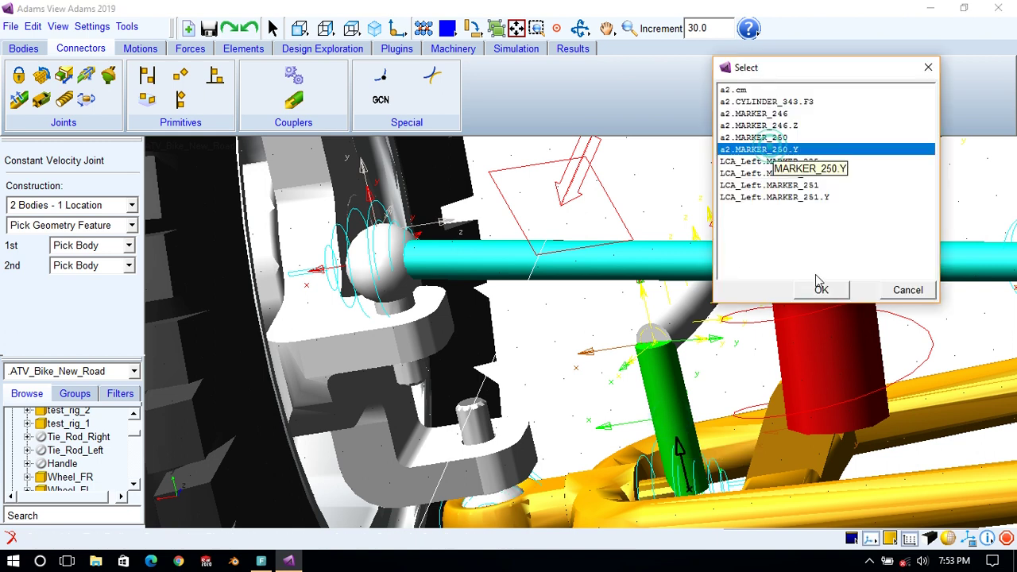
left_click(821, 290)
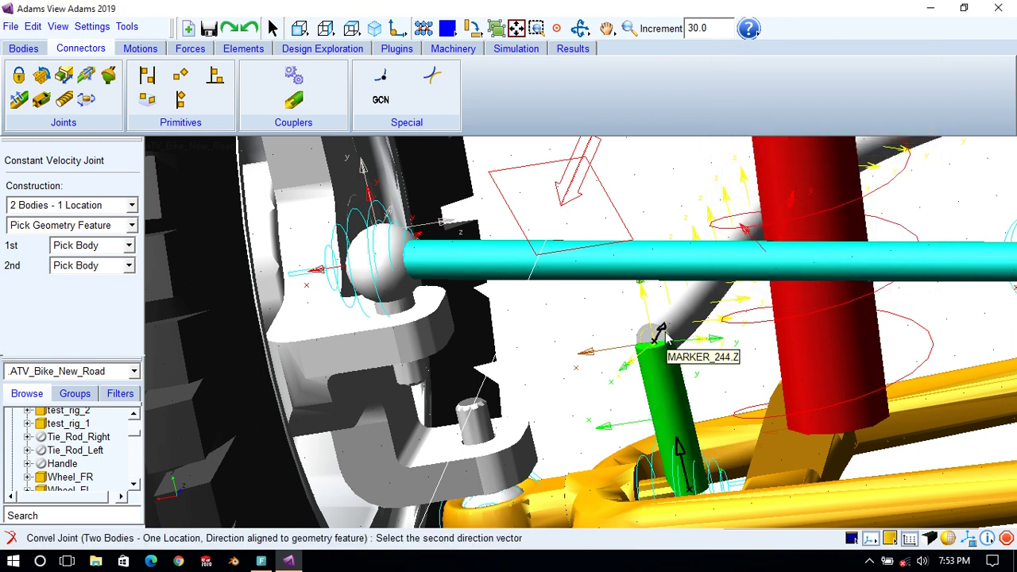
right_click(657, 335)
left_click(823, 103)
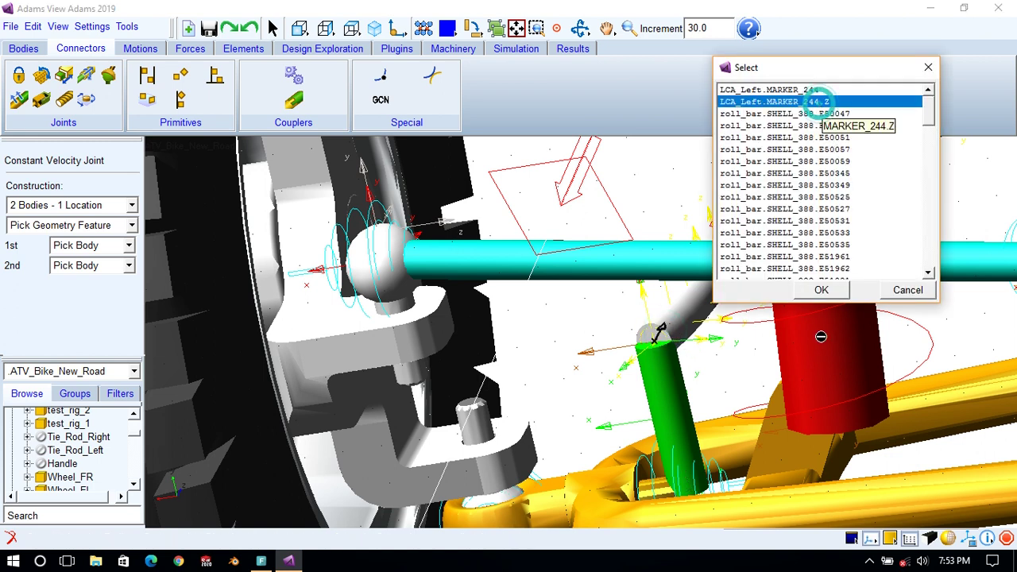
left_click(821, 290)
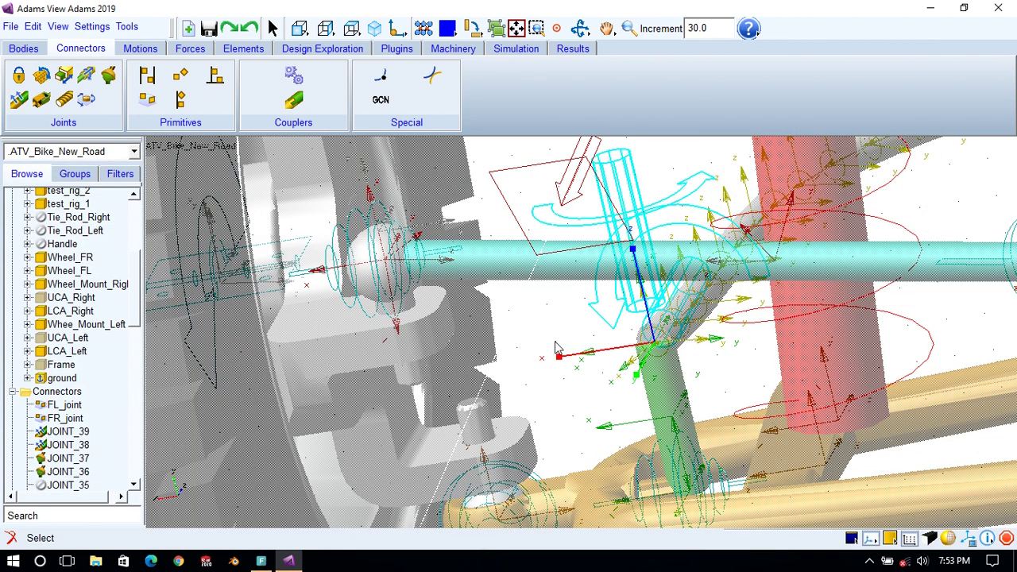
Examine the joint between link a2 and roll_bar, and the whole anti-roll bar across the front suspension.
key("r")
left_click_drag(616, 326, 584, 275)
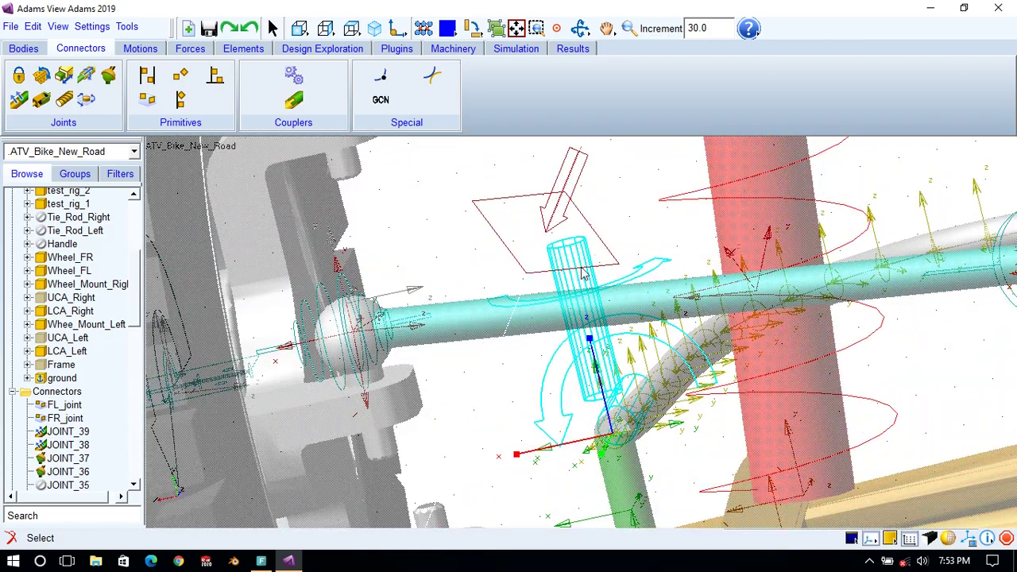
key("r")
left_click_drag(616, 401, 578, 377)
scroll(579, 377, "up", 3)
key("t")
left_click_drag(604, 332, 529, 397)
key("r")
key("z")
left_click_drag(515, 384, 851, 368)
key("t")
left_click_drag(316, 409, 502, 379)
key("r")
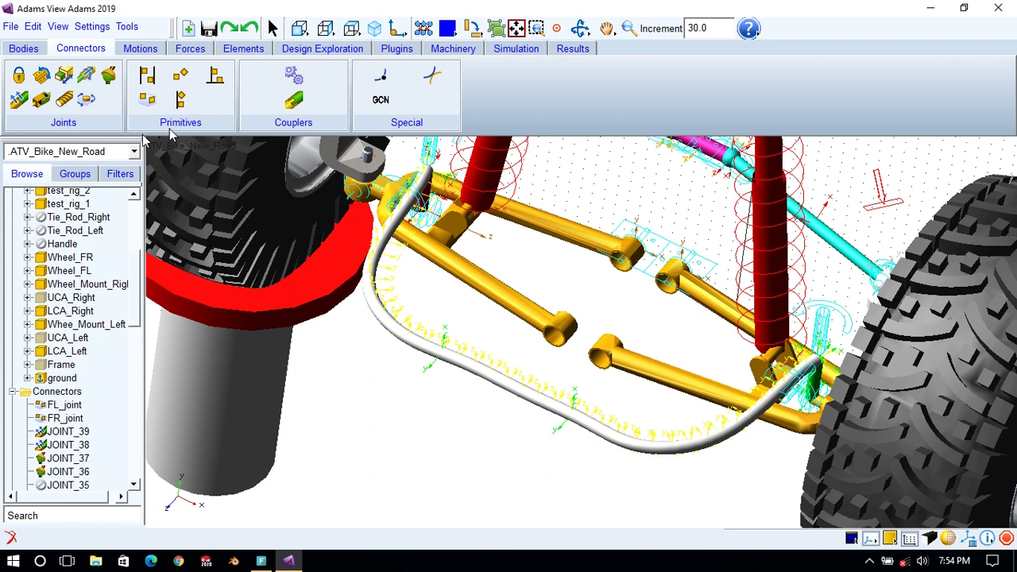
Collapse the Bodies and Connectors groups in the model tree to bring the Forces group into view.
scroll(22, 322, "up", 5)
scroll(24, 219, "up", 1)
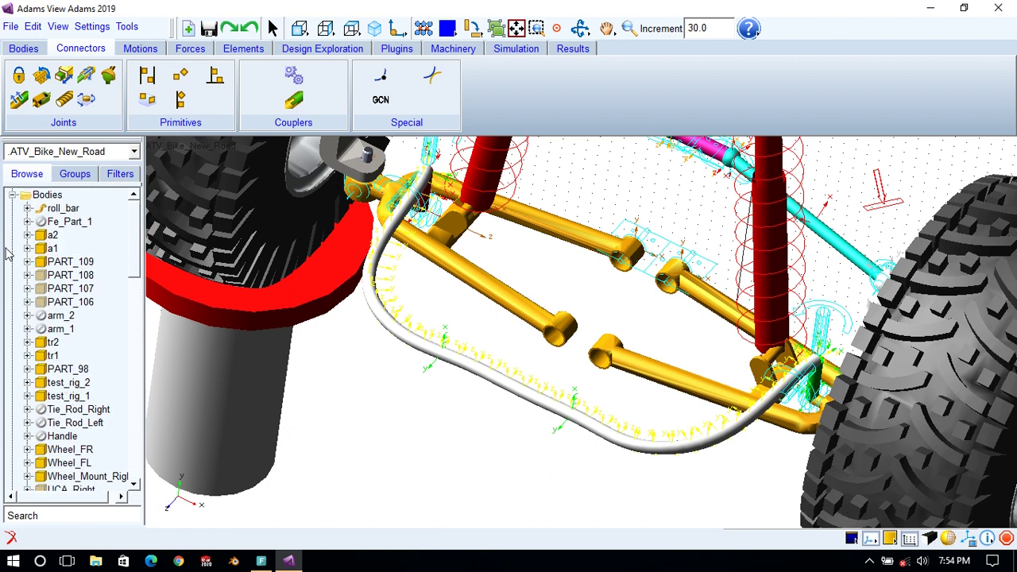
left_click(12, 196)
scroll(37, 337, "down", 8)
scroll(25, 345, "up", 8)
left_click(13, 208)
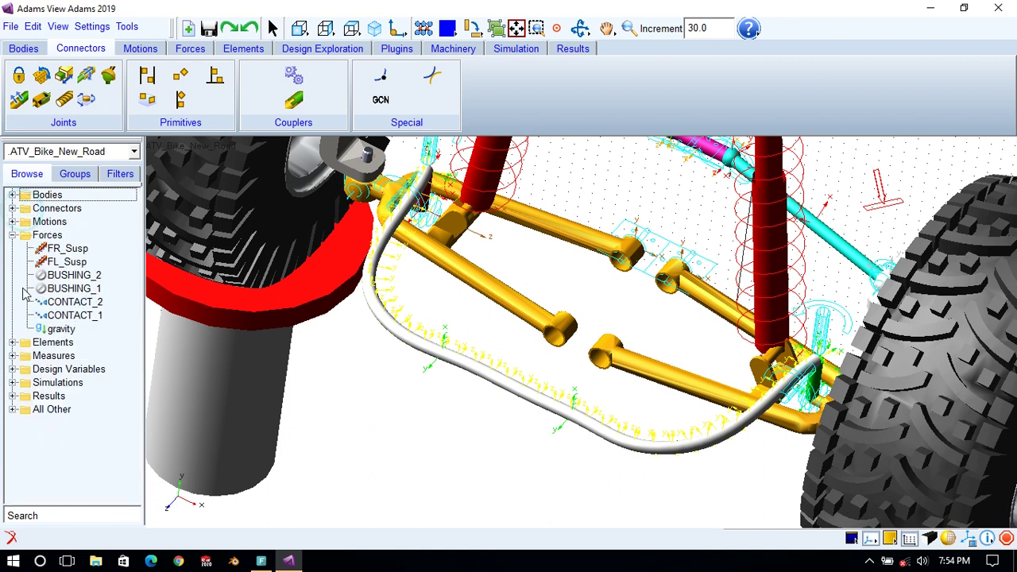
Start a bushing between roll_bar and ground using the two-body, one-location construction with a picked feature direction.
left_click(195, 50)
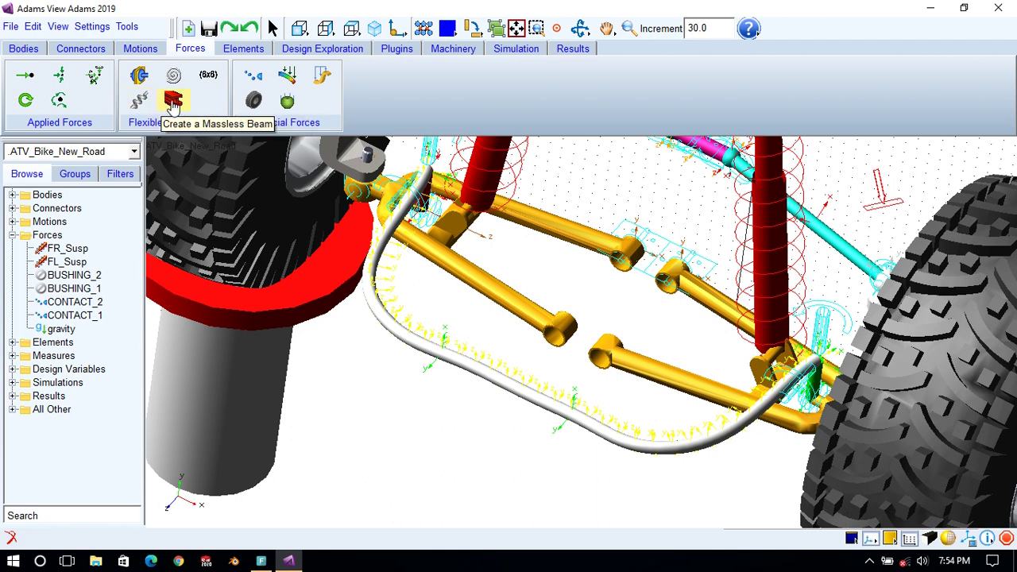
left_click(139, 77)
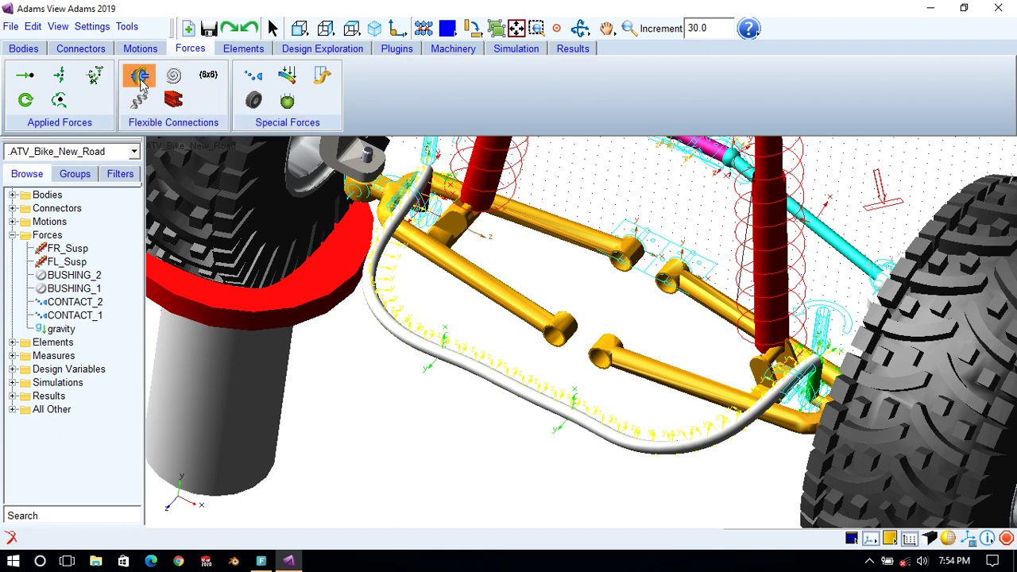
left_click(411, 352)
left_click(397, 415)
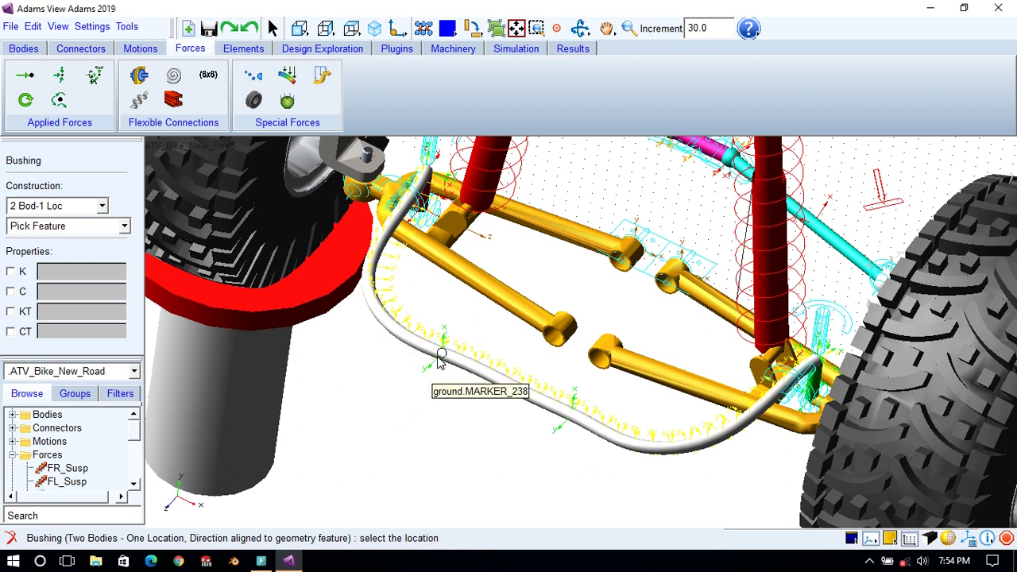
Locate the bushing at ground.MARKER_238 and align its direction with ground.MARKER_238.Z.
key("w")
left_click_drag(432, 334, 468, 388)
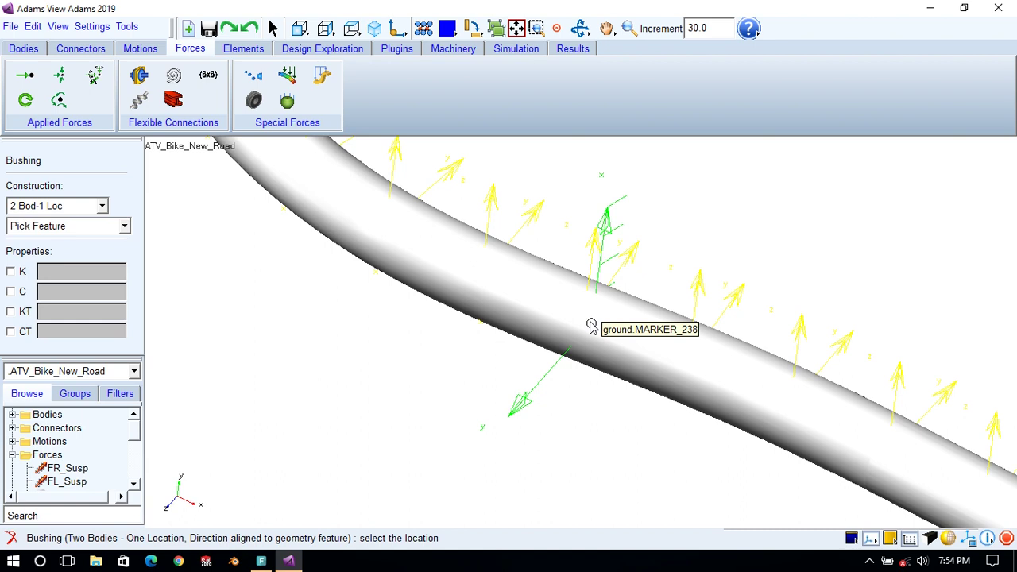
left_click(44, 230)
left_click(45, 230)
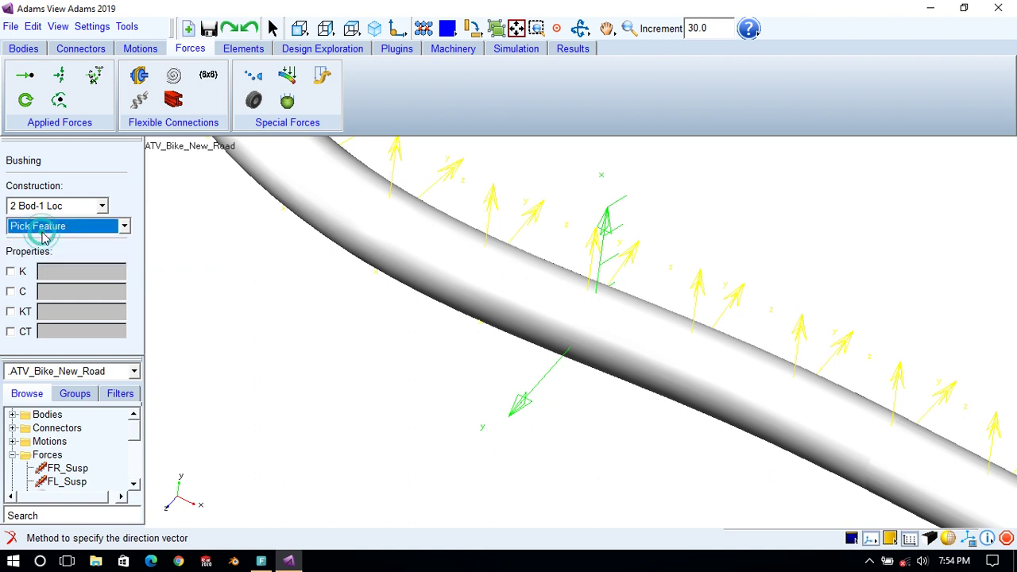
left_click(591, 325)
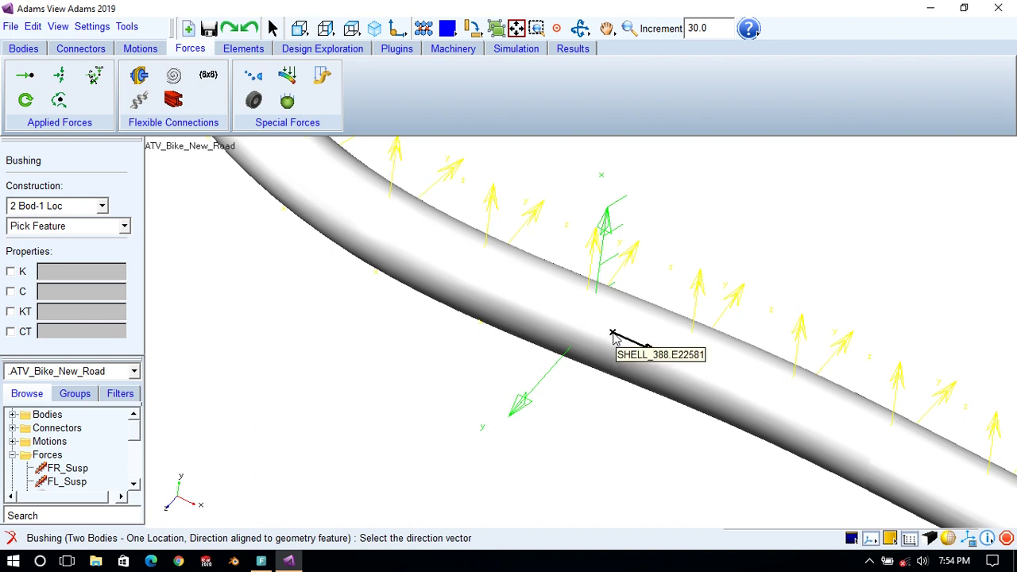
right_click(598, 328)
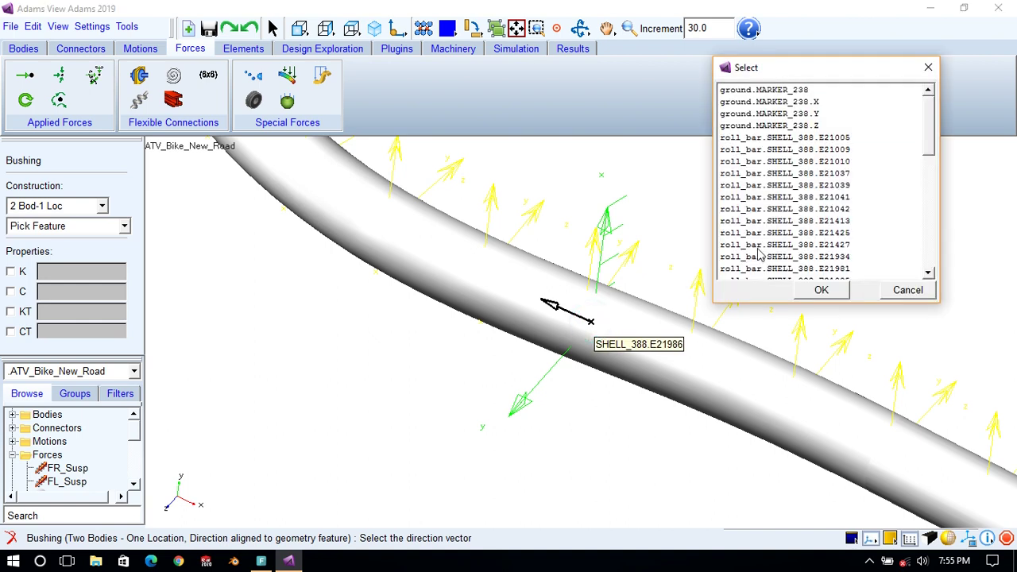
left_click(815, 125)
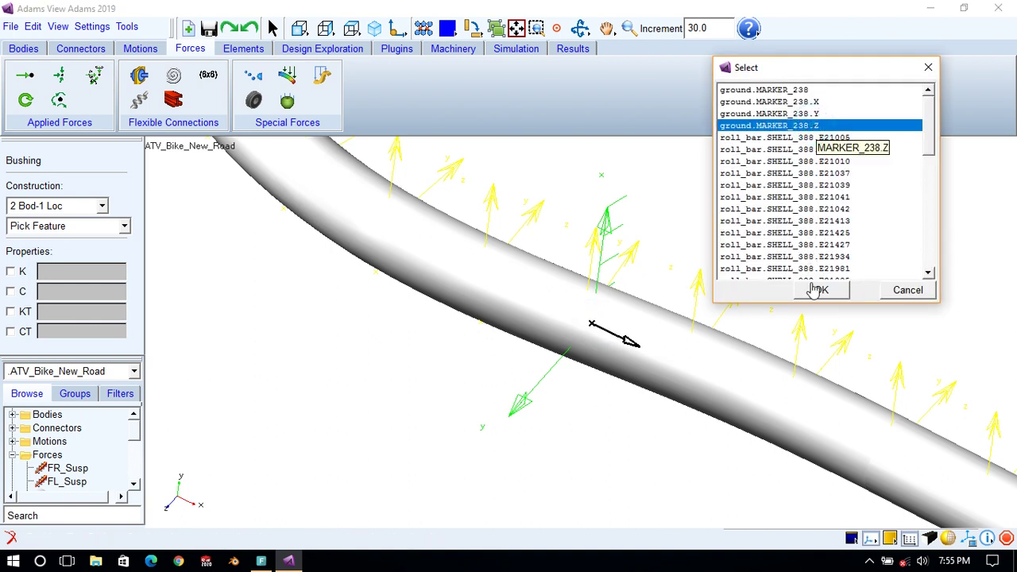
left_click(817, 289)
Create a second bushing between roll_bar and ground at ground.MARKER_240, directed along ground.MARKER_240.Z.
scroll(883, 232, "down", 3)
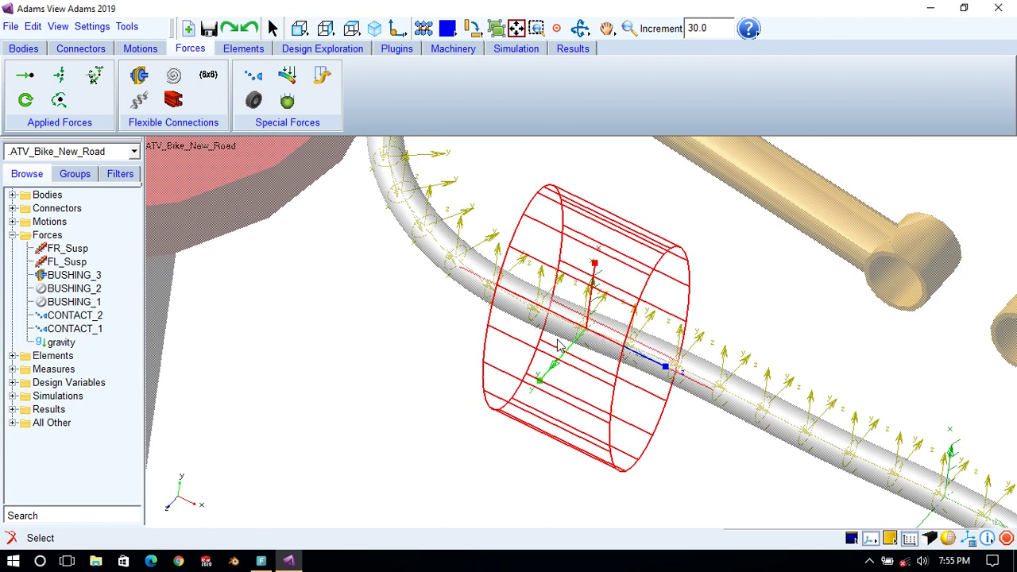
middle_click_drag(731, 331, 386, 299)
middle_click_drag(667, 429, 620, 336)
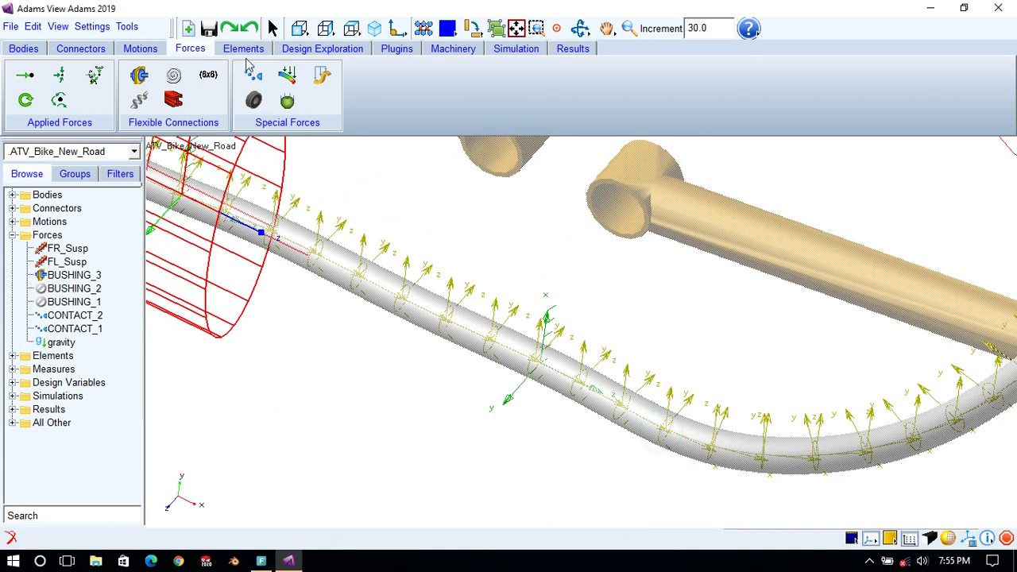
left_click(139, 76)
left_click(495, 340)
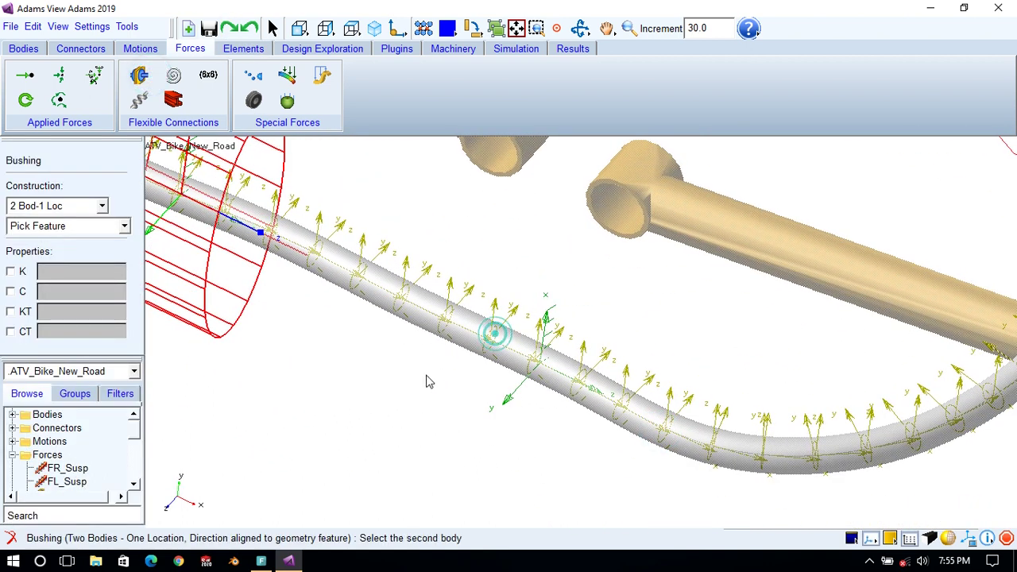
left_click(423, 391)
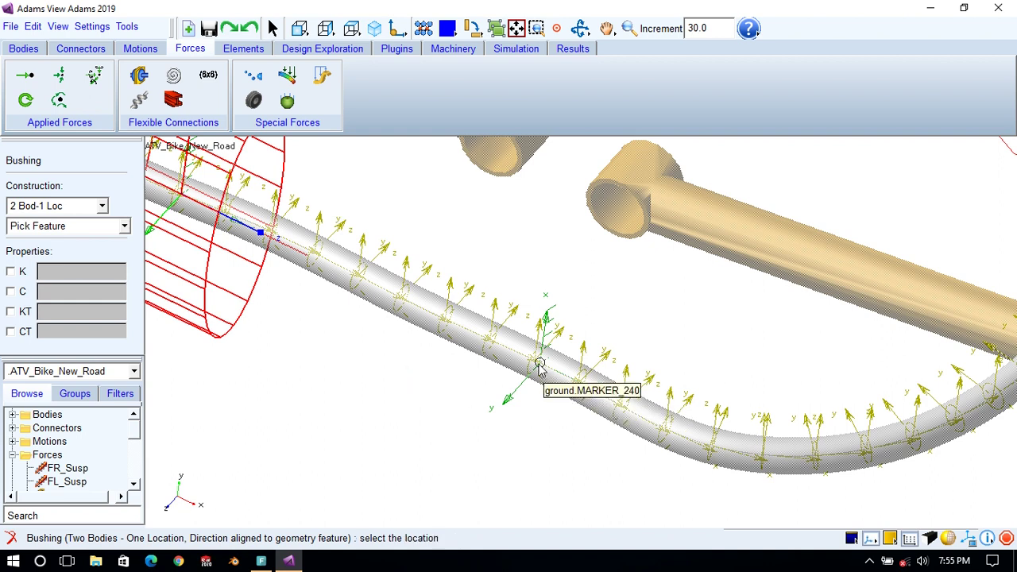
left_click(540, 365)
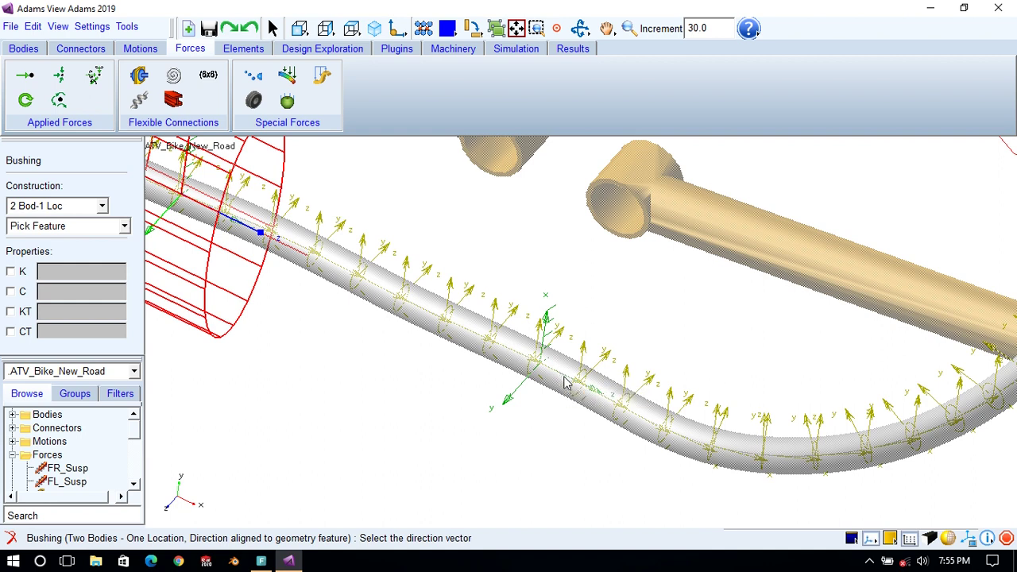
right_click(563, 375)
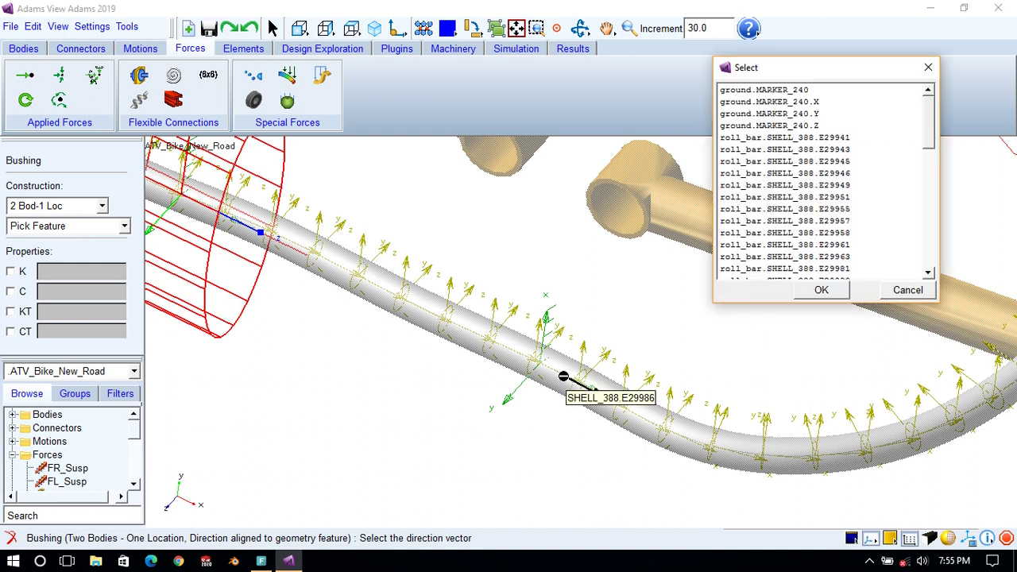
left_click(812, 128)
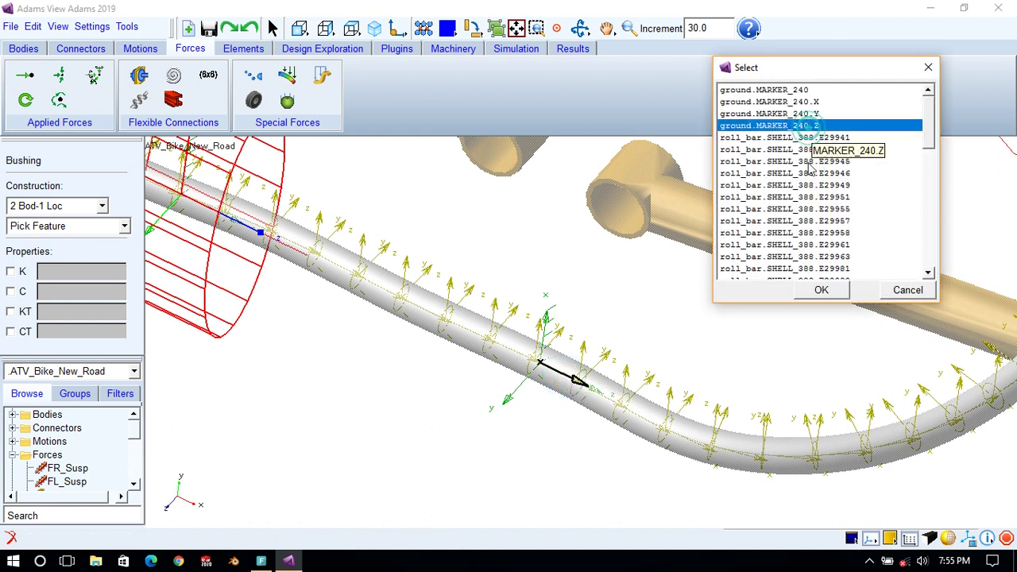
left_click(815, 290)
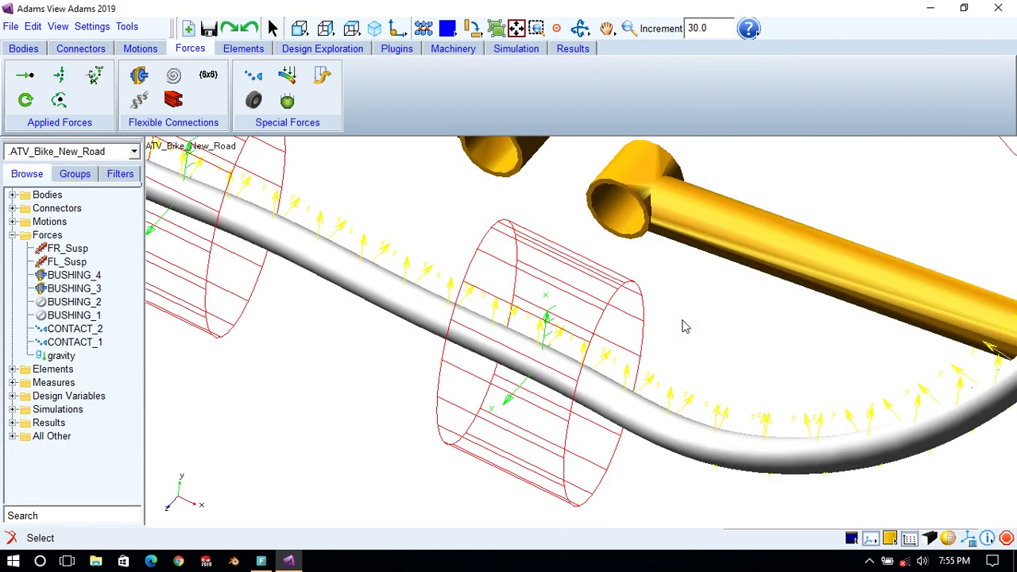
Select BUSHING_4 and examine its orientation on the roll bar up close.
left_click(79, 275)
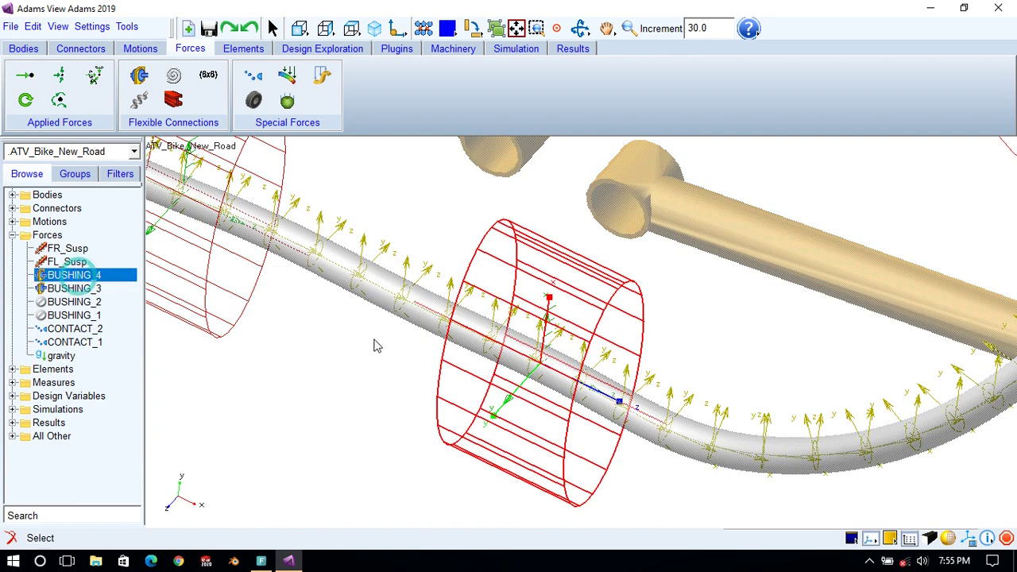
key("w")
left_click_drag(511, 286, 680, 446)
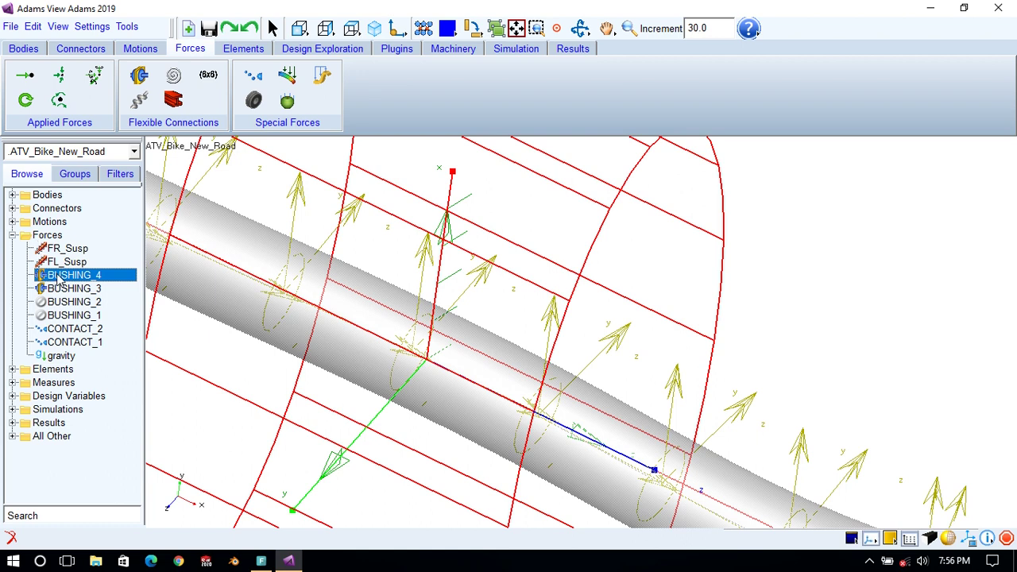
Review the translational and rotational stiffness and damping of the existing BUSHING_1, and close its properties without changes.
double_click(79, 316)
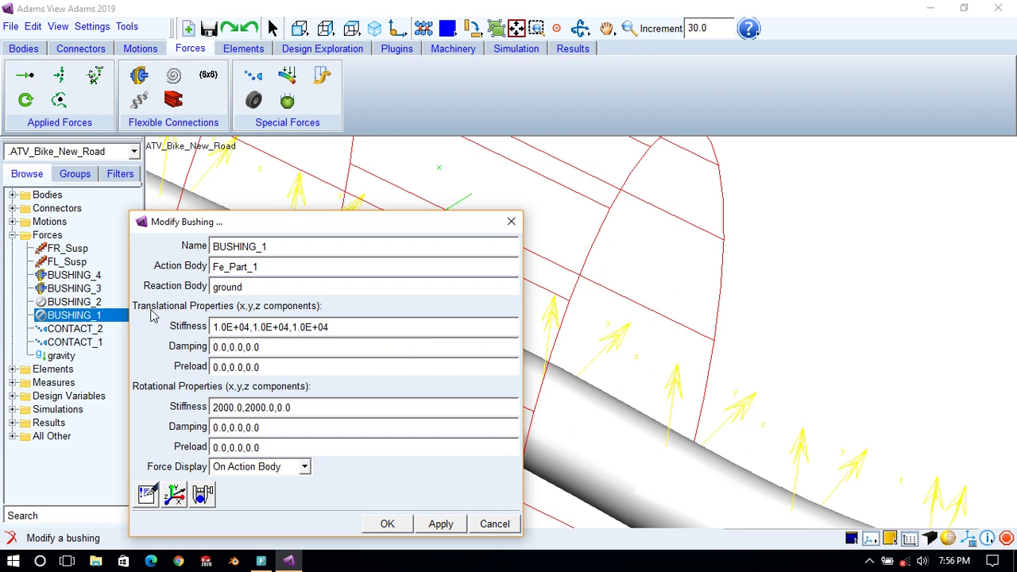
left_click(176, 330)
left_click(187, 353)
left_click_drag(266, 346, 213, 347)
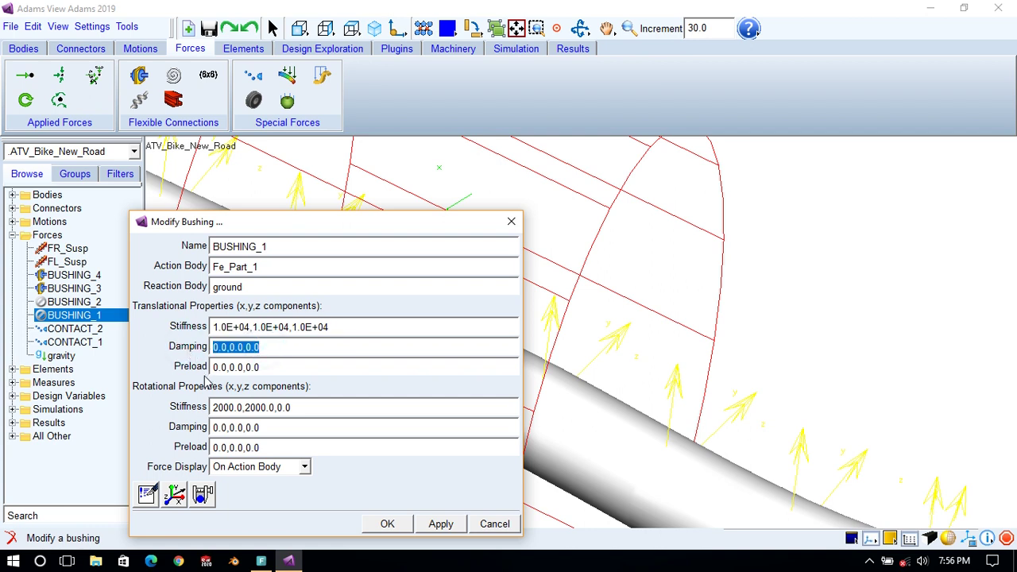
left_click_drag(270, 429, 220, 427)
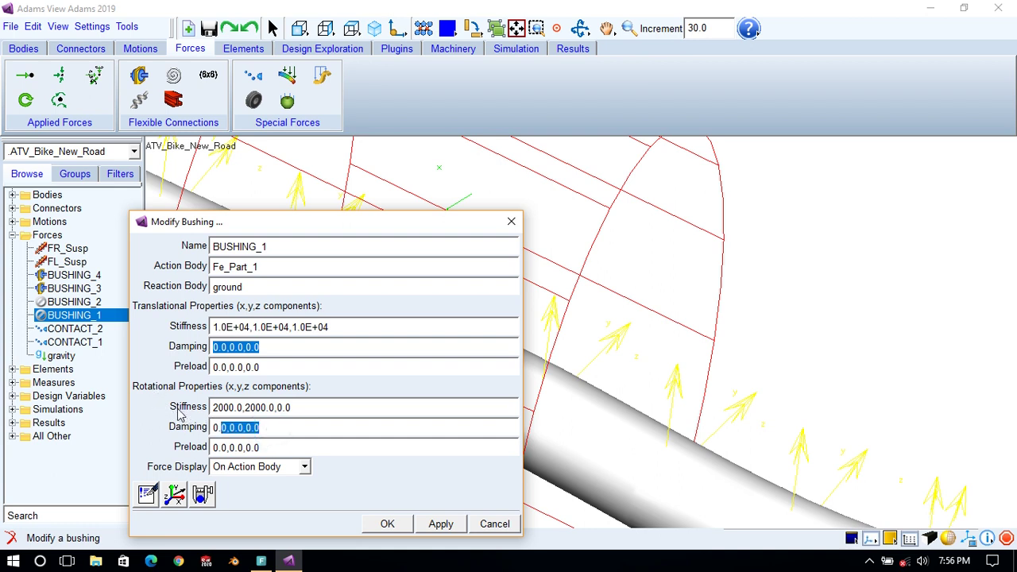
left_click(165, 406)
left_click(180, 425)
left_click_drag(331, 326, 200, 334)
left_click(336, 327)
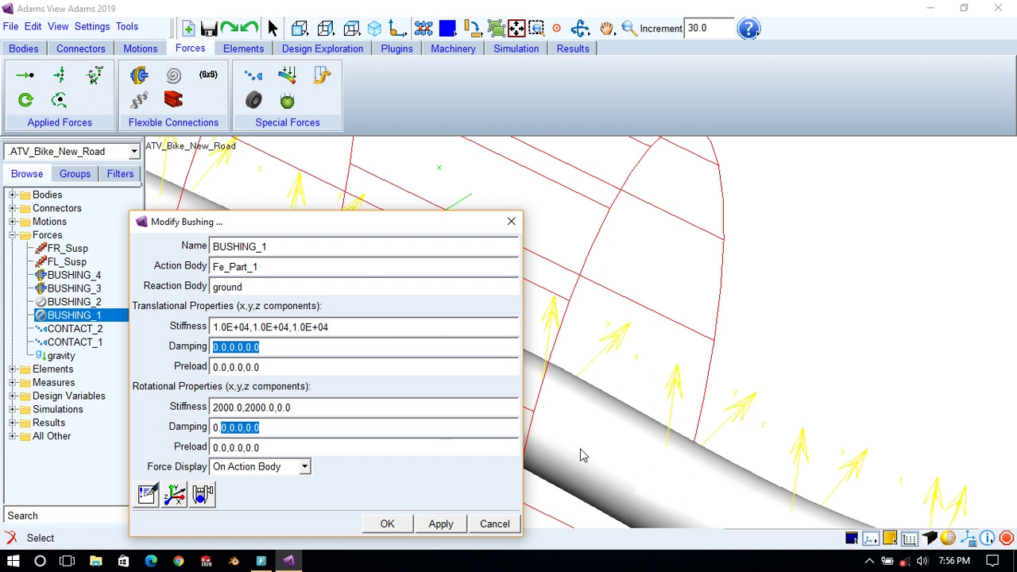
double_click(287, 408)
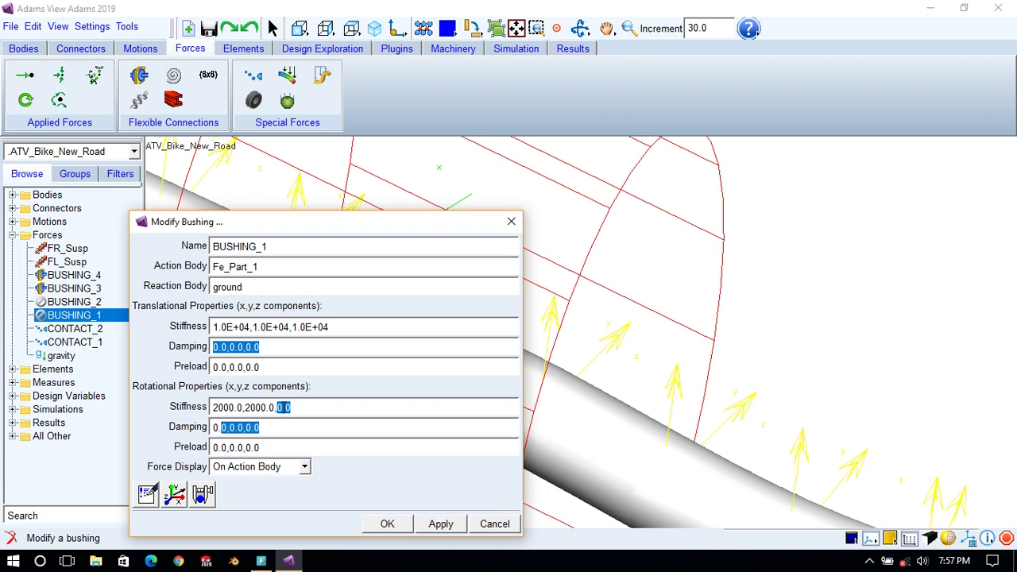
left_click_drag(269, 408, 213, 407)
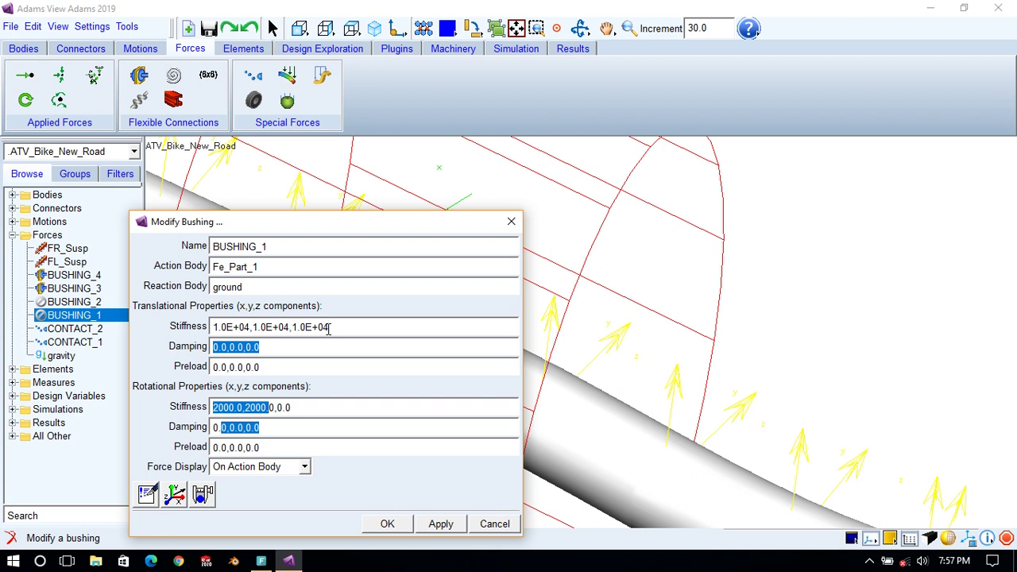
left_click(487, 523)
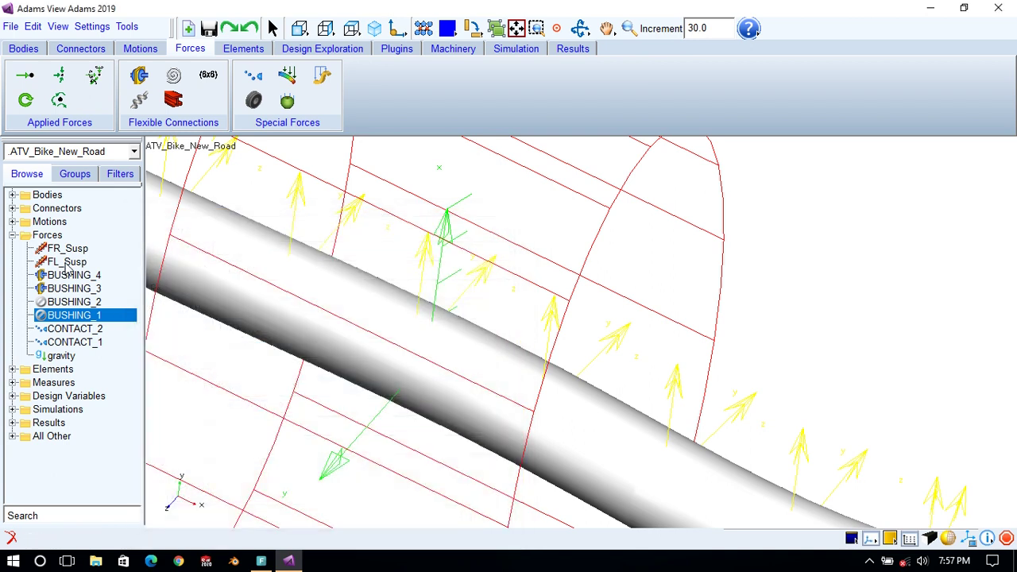
Set BUSHING_3's translational stiffness to 1e4,1e4,1e4 and its translational damping to 0,0,0.
double_click(72, 289)
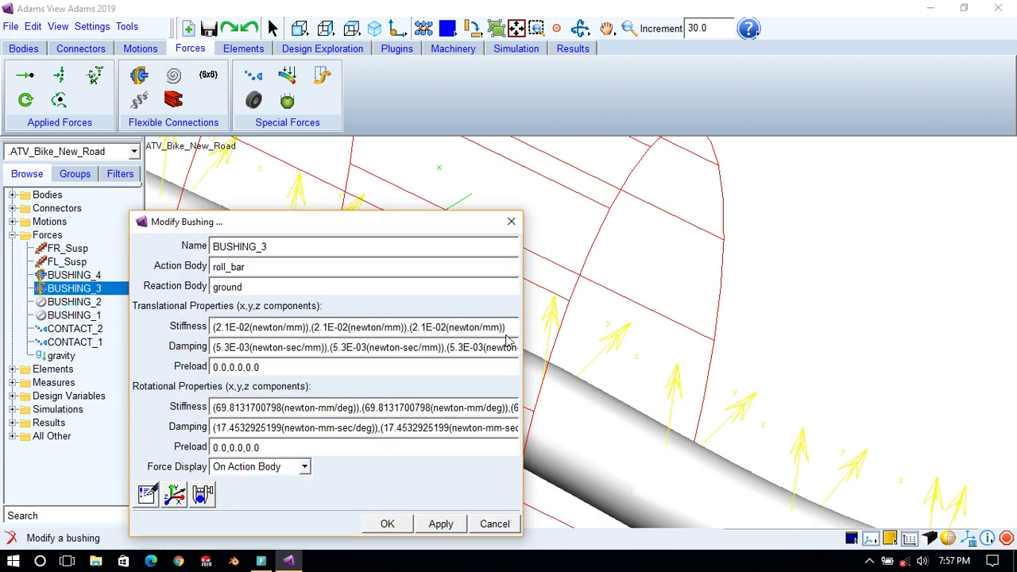
left_click_drag(511, 326, 360, 327)
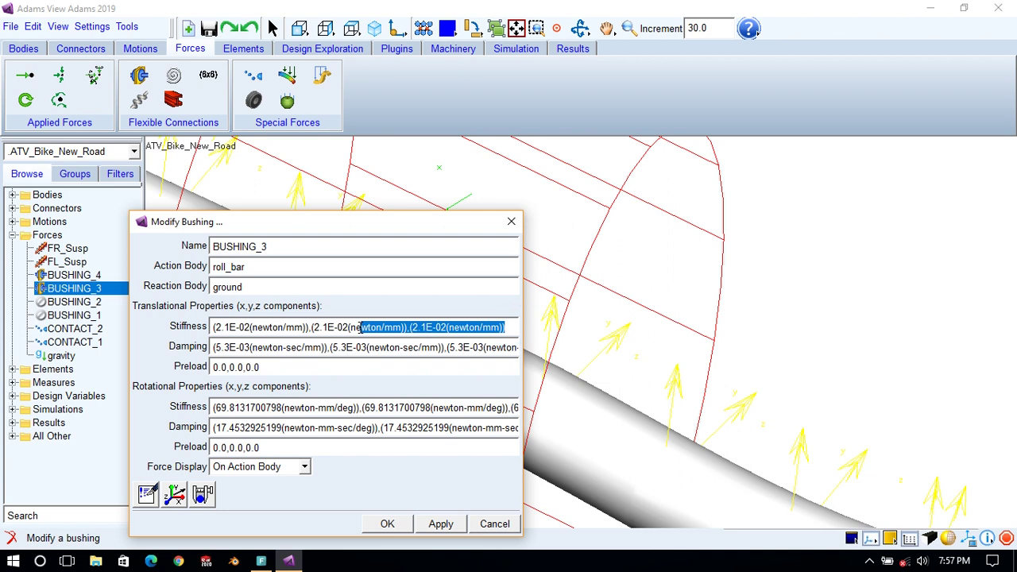
left_click(273, 326)
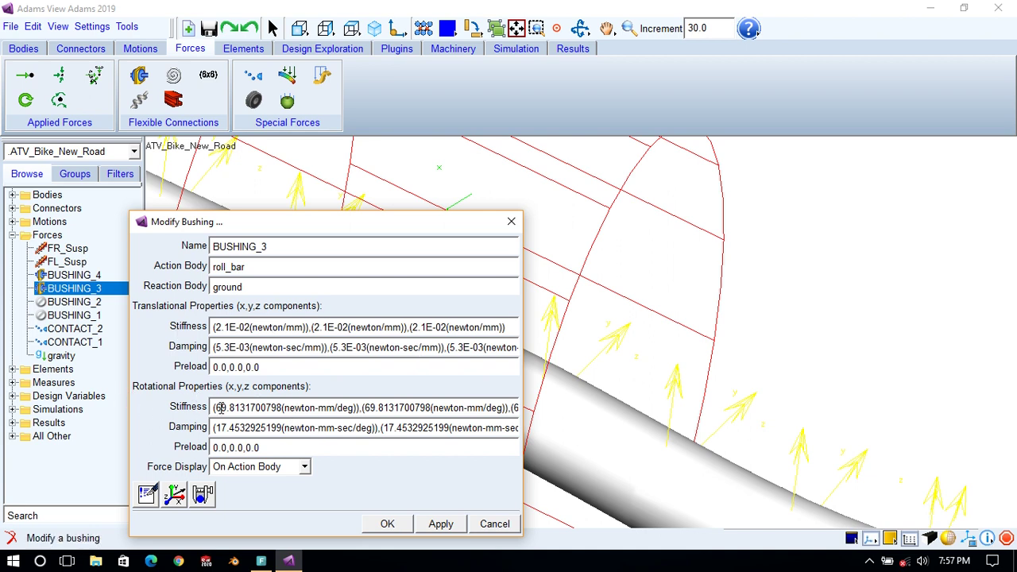
left_click_drag(507, 331, 176, 319)
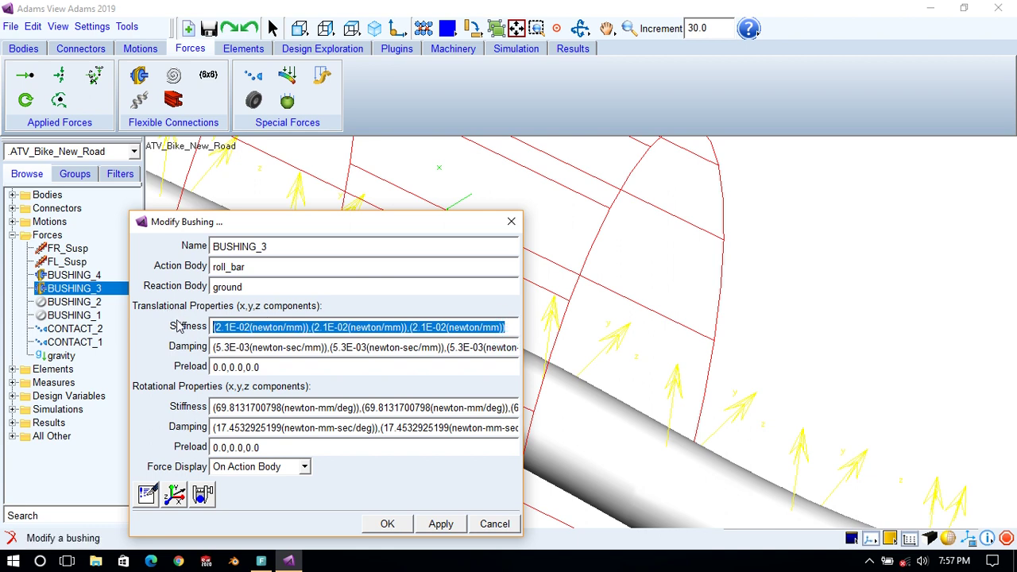
type("1e4,1e4,1e4")
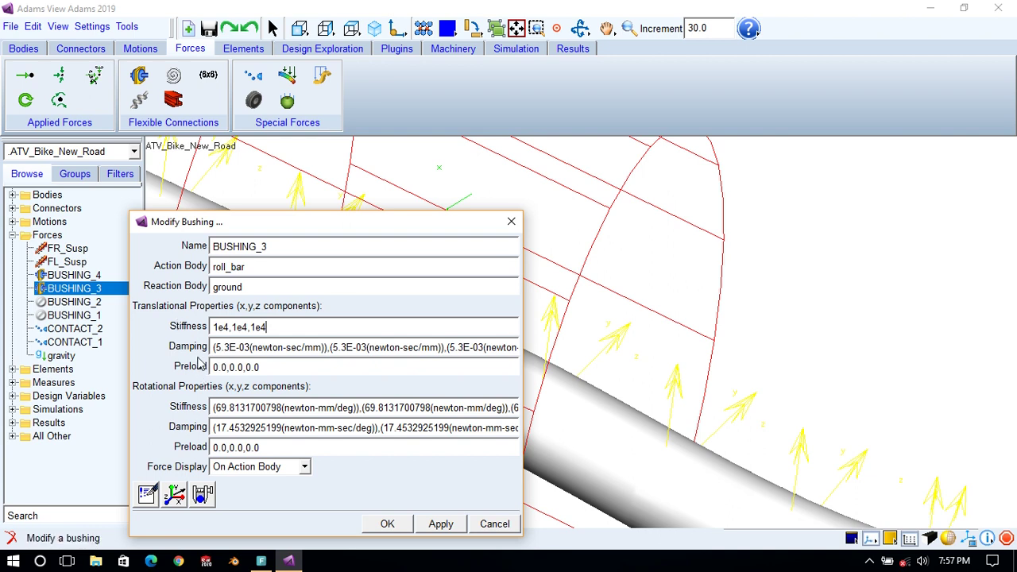
left_click_drag(214, 348, 528, 350)
type("0,0,0")
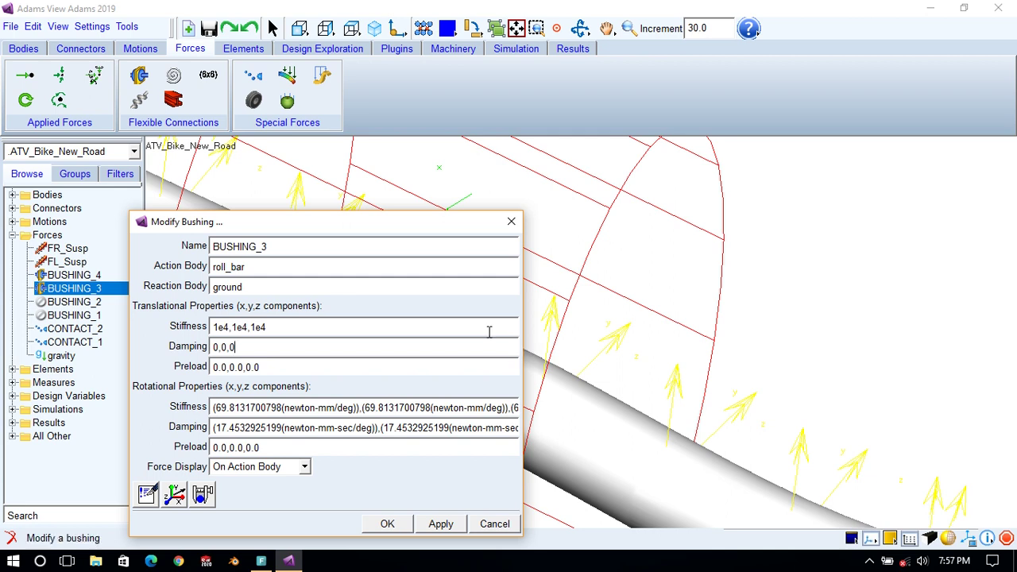
Set BUSHING_3's rotational stiffness to 2000,2000,0, using BUSHING_4's highlighted axes on the roll bar as the orientation reference.
left_click_drag(213, 409, 544, 411)
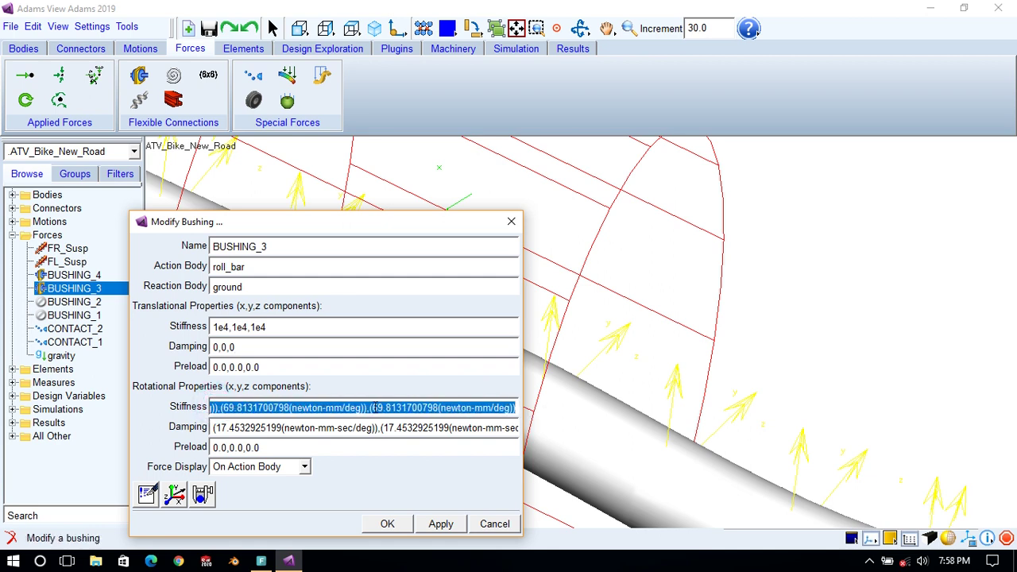
type("2000,")
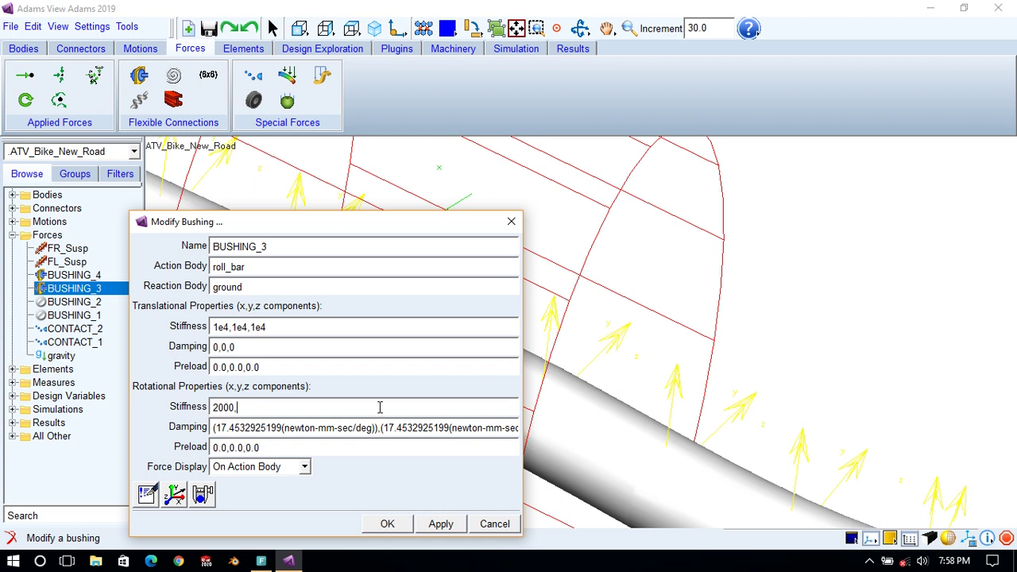
left_click(904, 295)
key("t")
left_click_drag(653, 384, 842, 334)
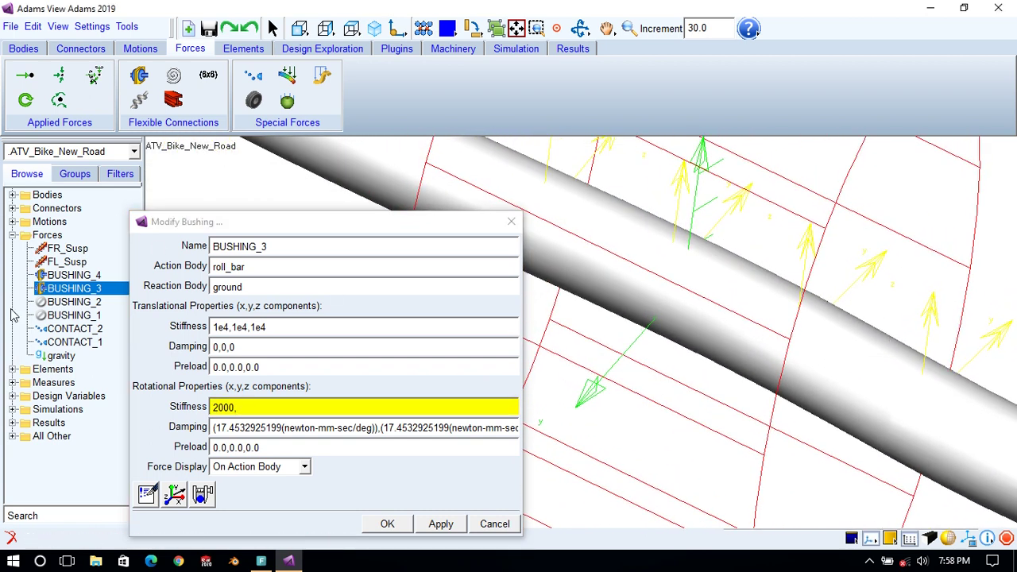
left_click(74, 274)
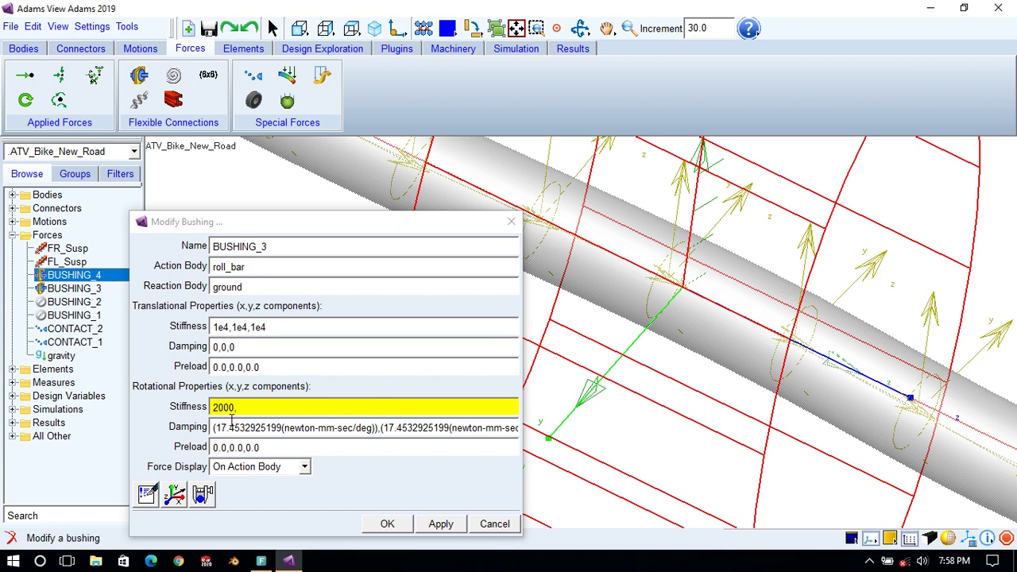
left_click(262, 407)
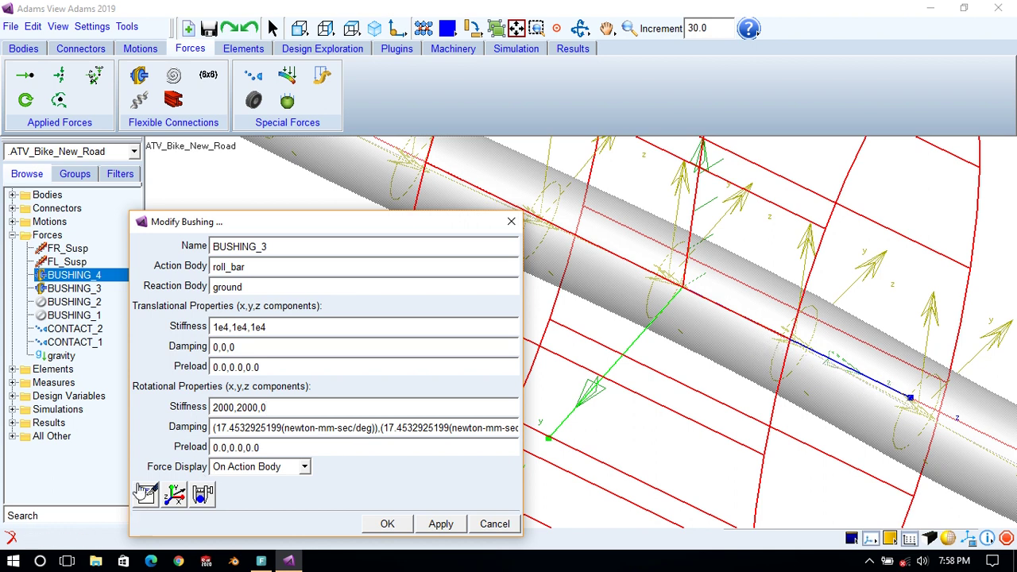
Set BUSHING_3's rotational damping to 0,0,0 and apply the bushing changes.
left_click_drag(240, 216, 297, 199)
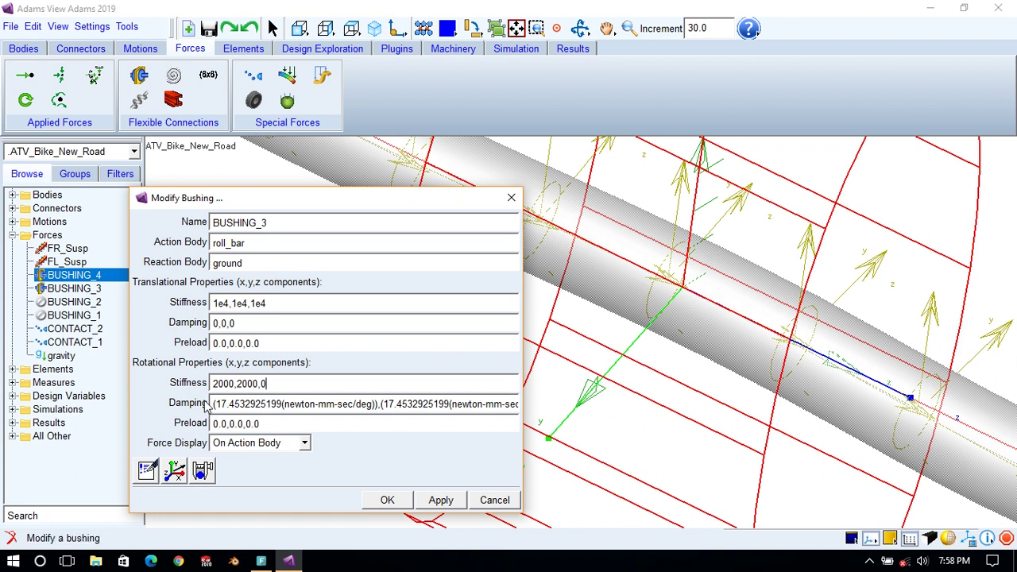
left_click_drag(242, 407, 545, 412)
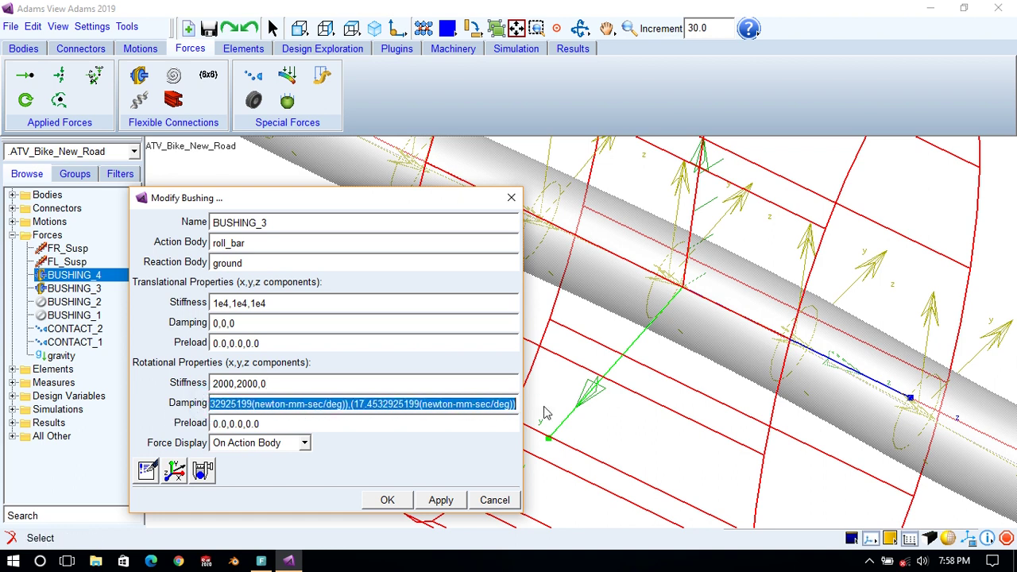
type("0,0,0")
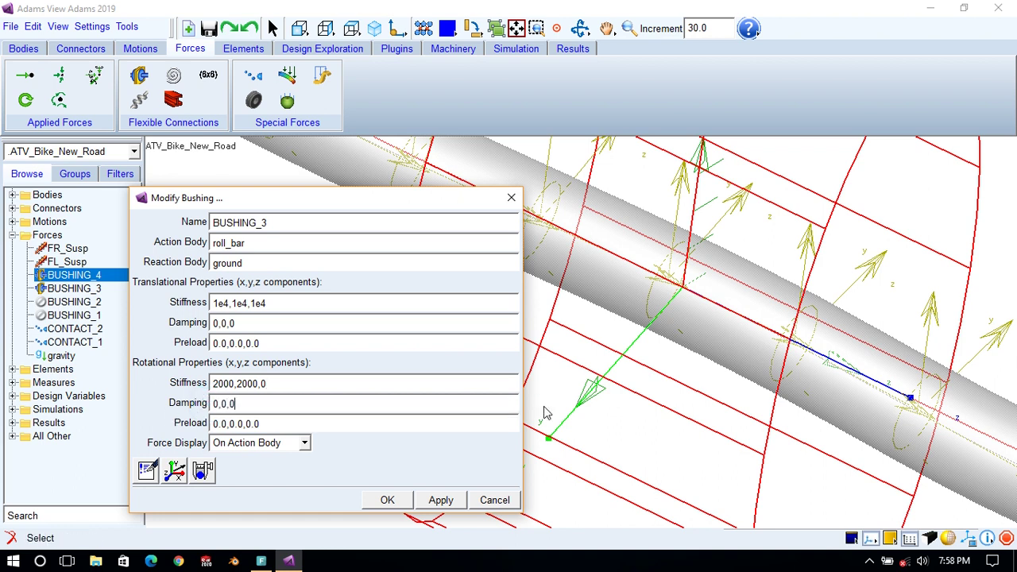
left_click(445, 501)
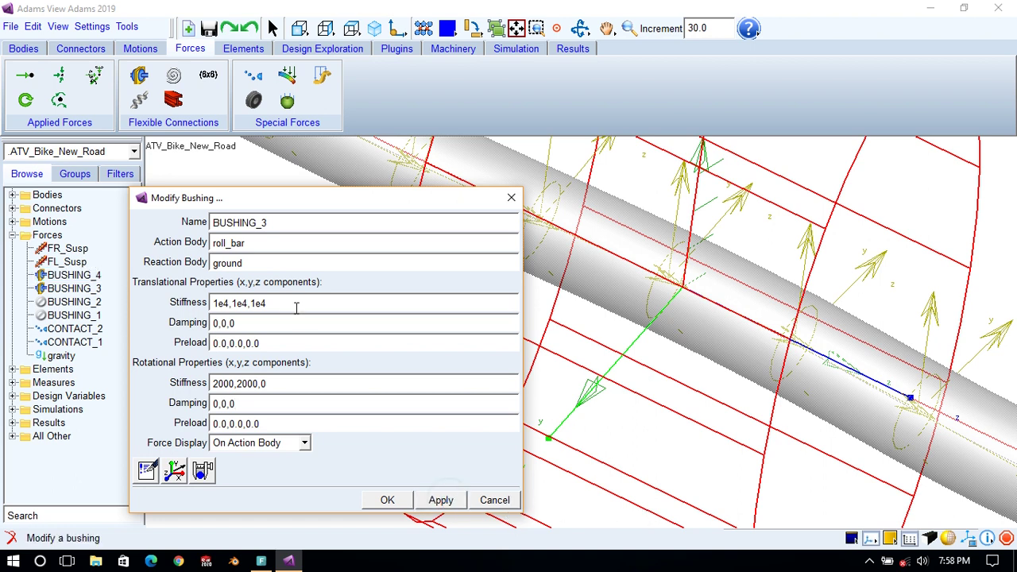
Copy BUSHING_3's translational stiffness of 1e4,1e4,1e4 to BUSHING_4 and set BUSHING_4's translational damping to 0,0,0.
left_click_drag(290, 306, 210, 303)
key("ctrl+c")
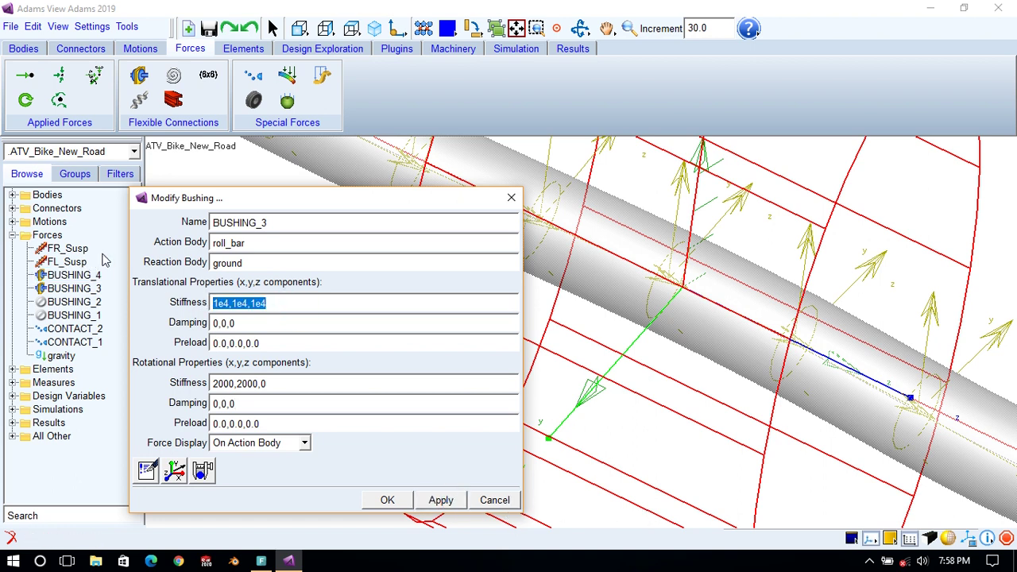
left_click(55, 275)
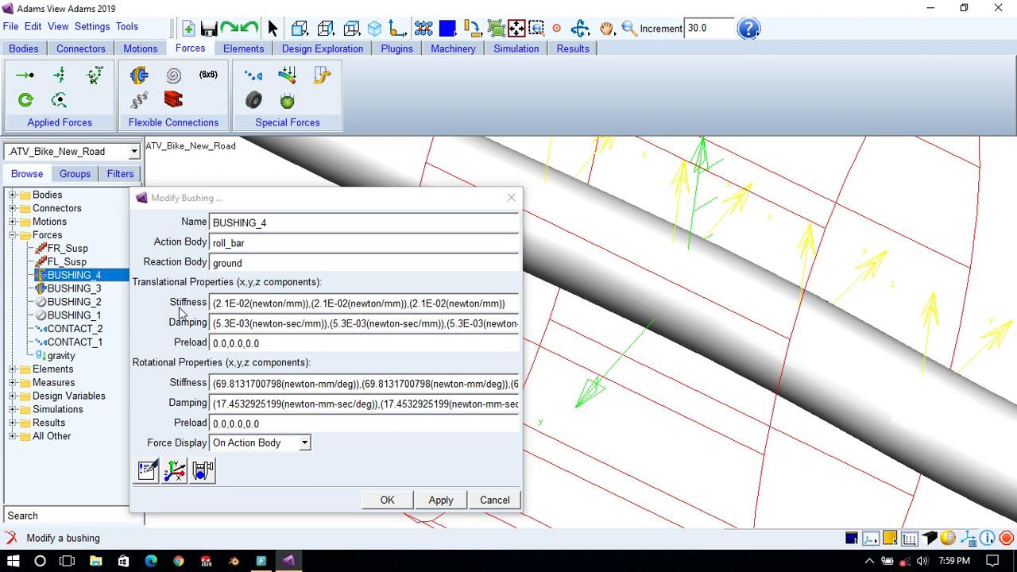
left_click_drag(213, 303, 513, 304)
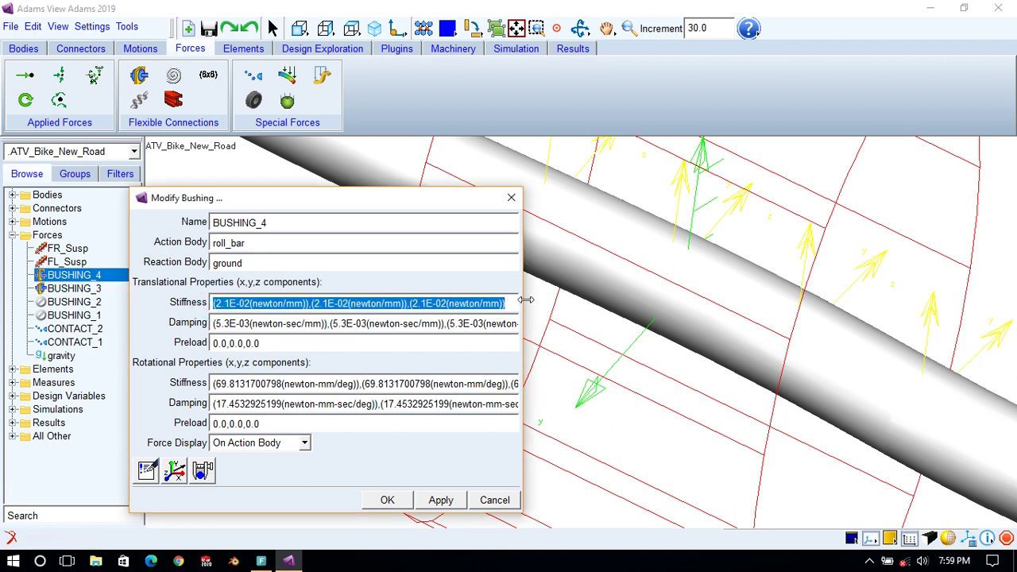
key("ctrl+v")
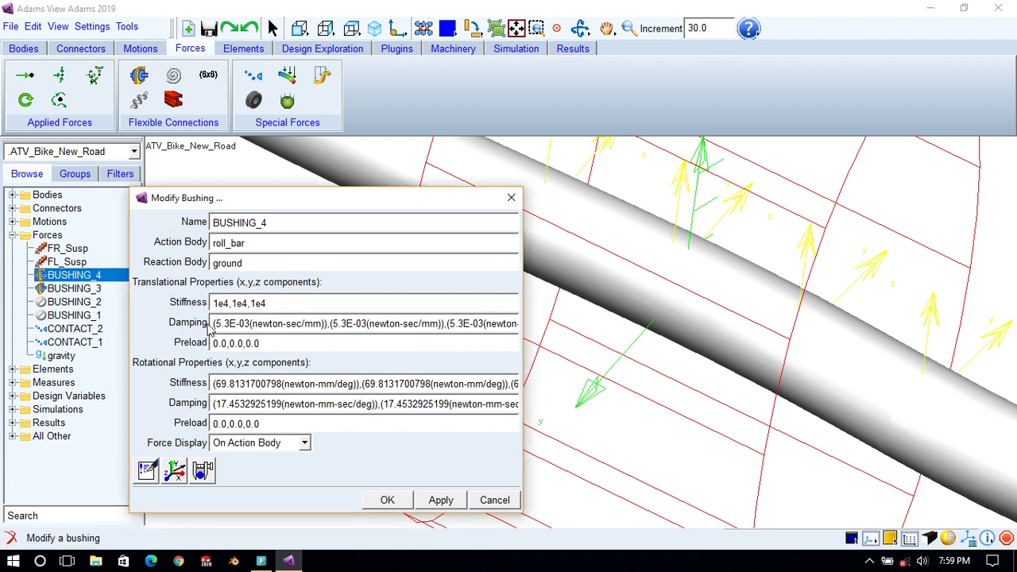
left_click_drag(213, 323, 556, 332)
type("0,0,0")
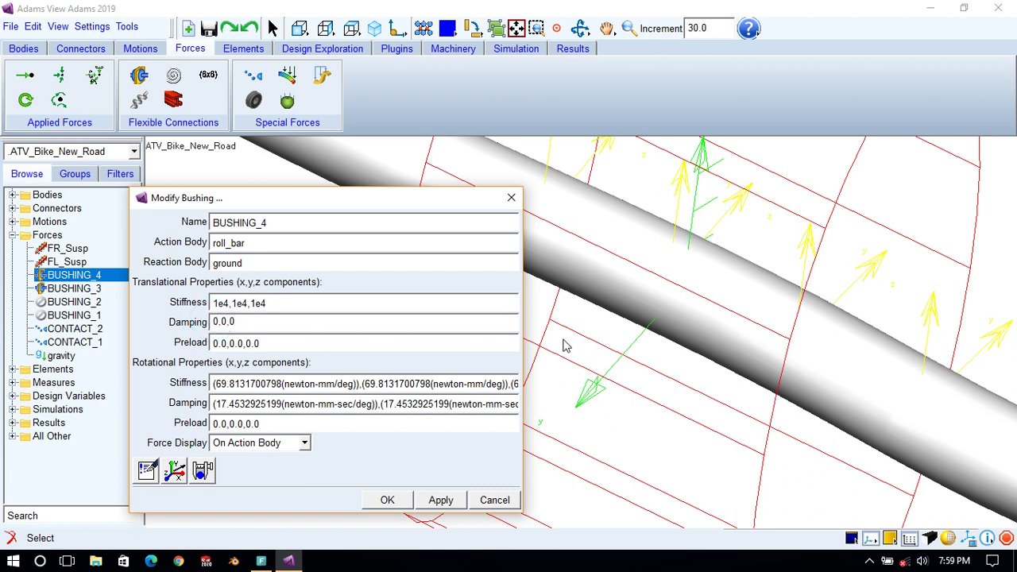
Set BUSHING_4's rotational stiffness to 2000,2000,0 and its rotational damping to 0,0,0, and confirm the changes.
left_click_drag(212, 383, 538, 395)
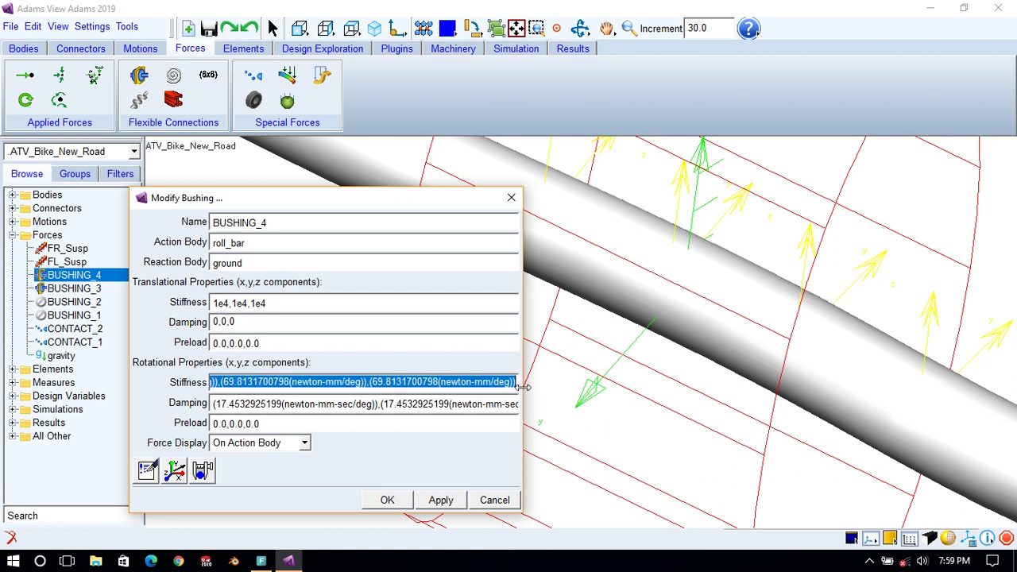
type("2000,2000,0")
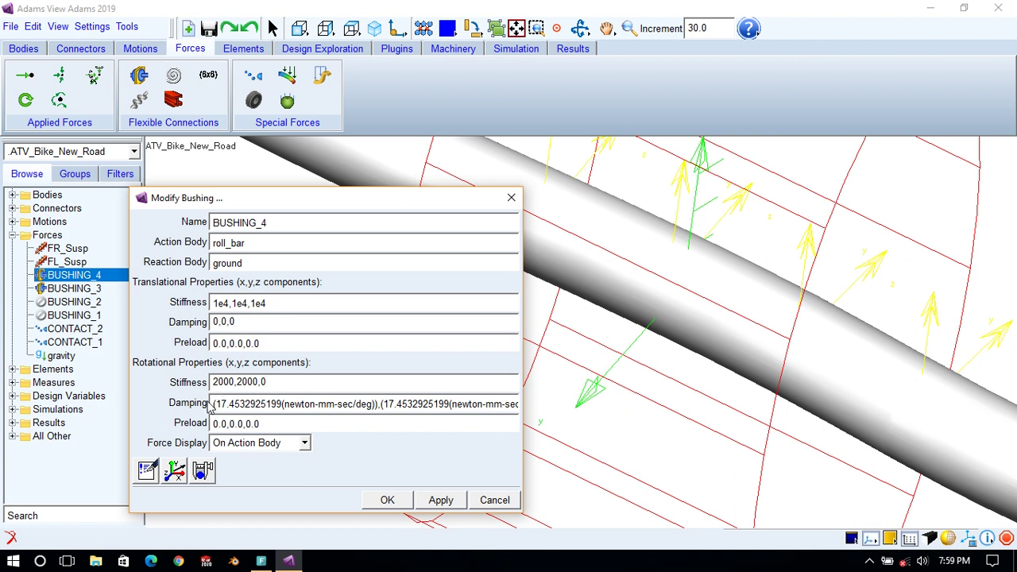
left_click_drag(212, 403, 534, 417)
type("0,0,0")
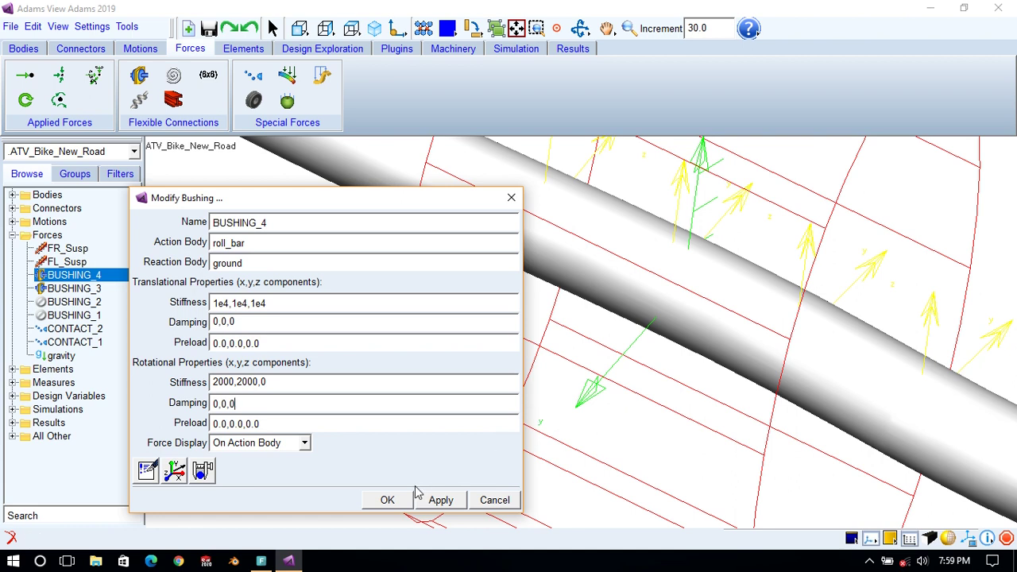
left_click(389, 499)
Run a dynamic simulation of the front suspension with end time 1.0 and step size 1.0E-02, and dismiss the solver messages.
key("z")
left_click_drag(461, 375, 445, 487)
key("t")
left_click_drag(466, 307, 466, 408)
key("z")
left_click_drag(485, 348, 466, 413)
key("t")
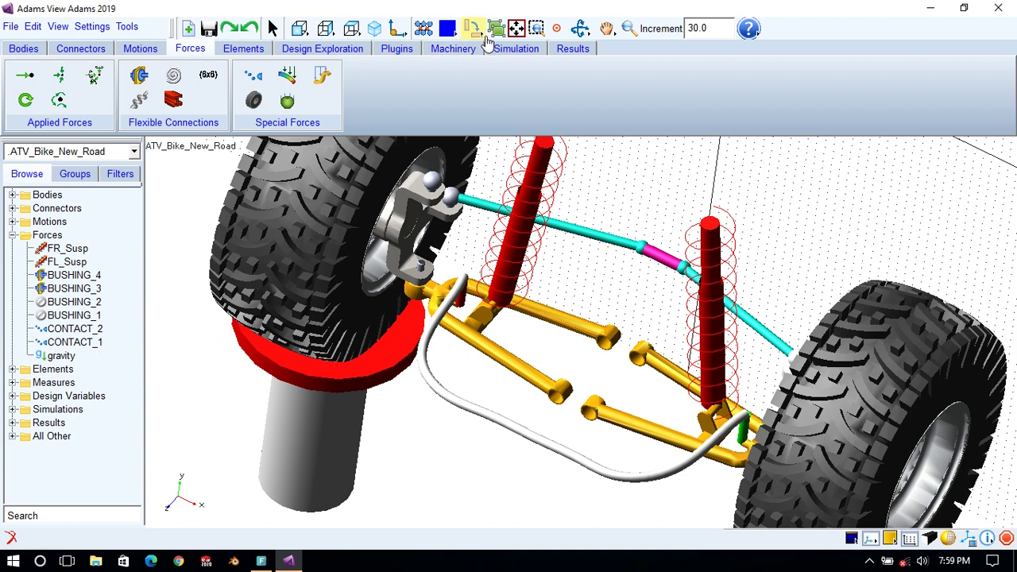
left_click(514, 51)
left_click(174, 87)
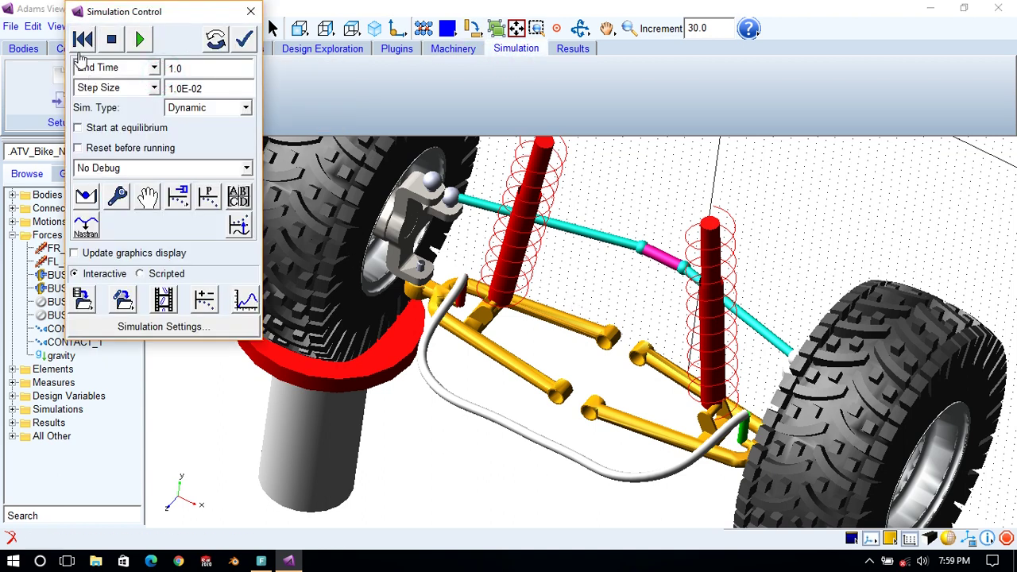
left_click(133, 39)
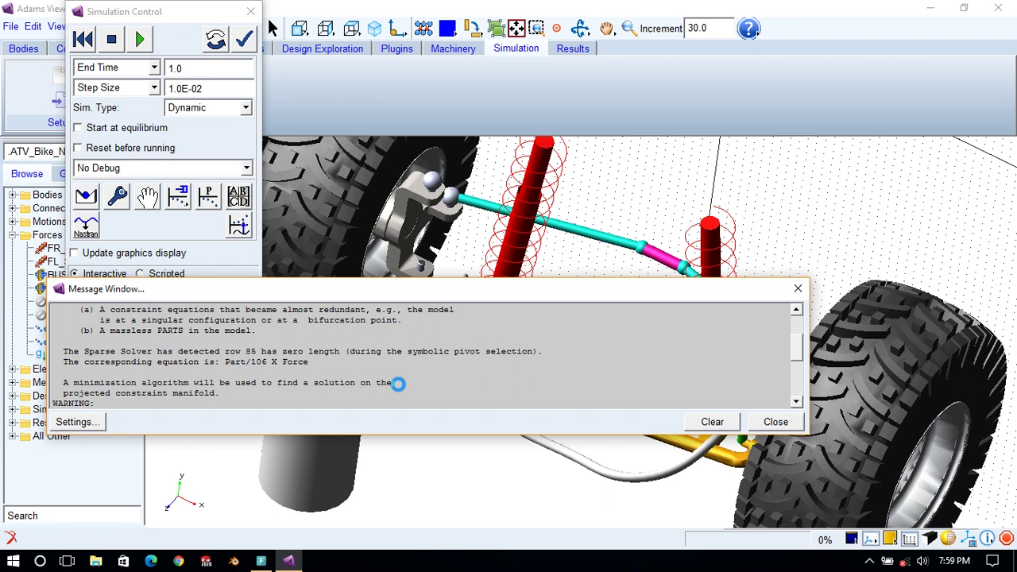
left_click(720, 421)
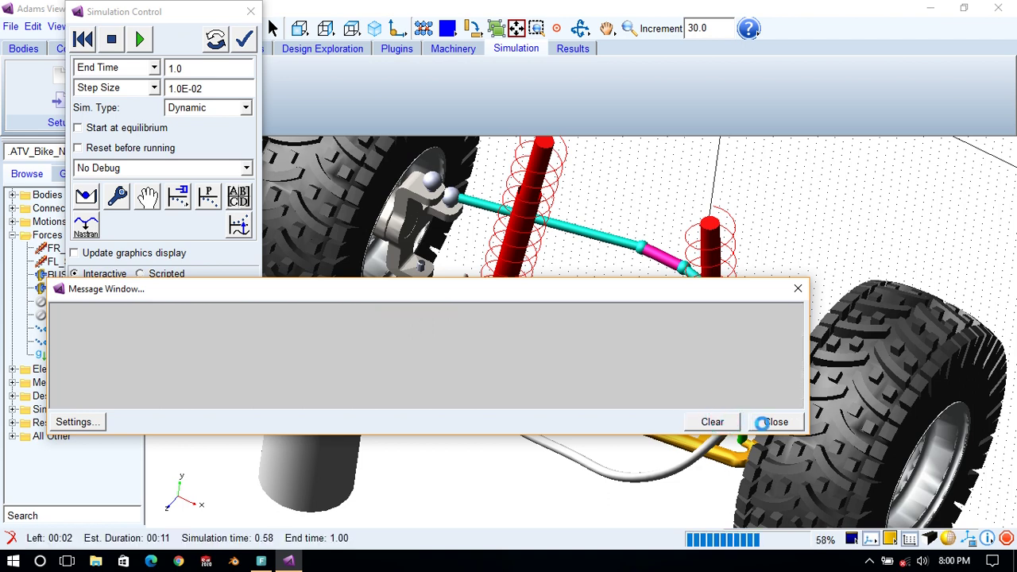
left_click(768, 422)
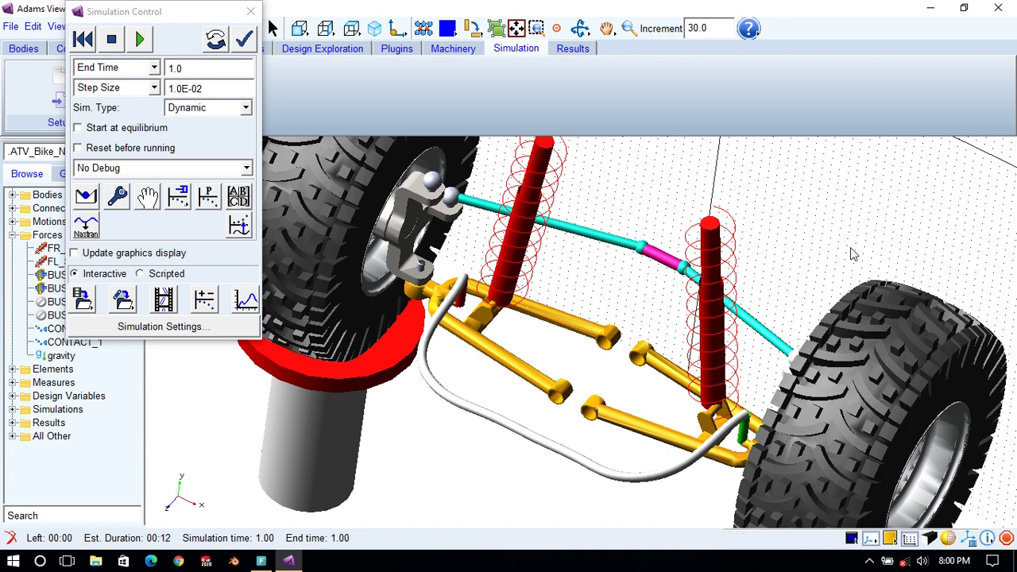
Animate the Last_Run results and examine the contour plot on the roll bar up close while it deforms.
left_click(163, 300)
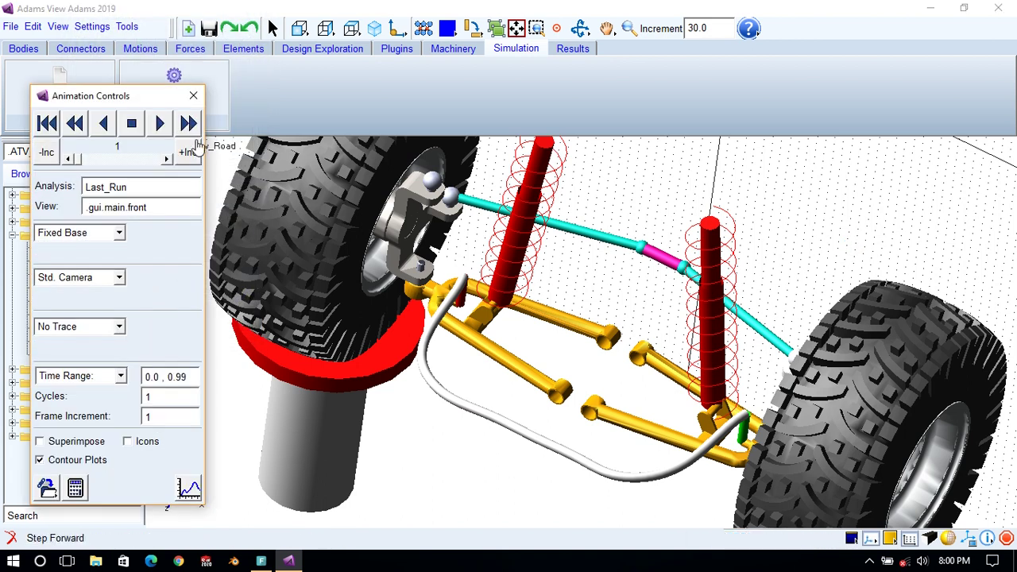
left_click(159, 123)
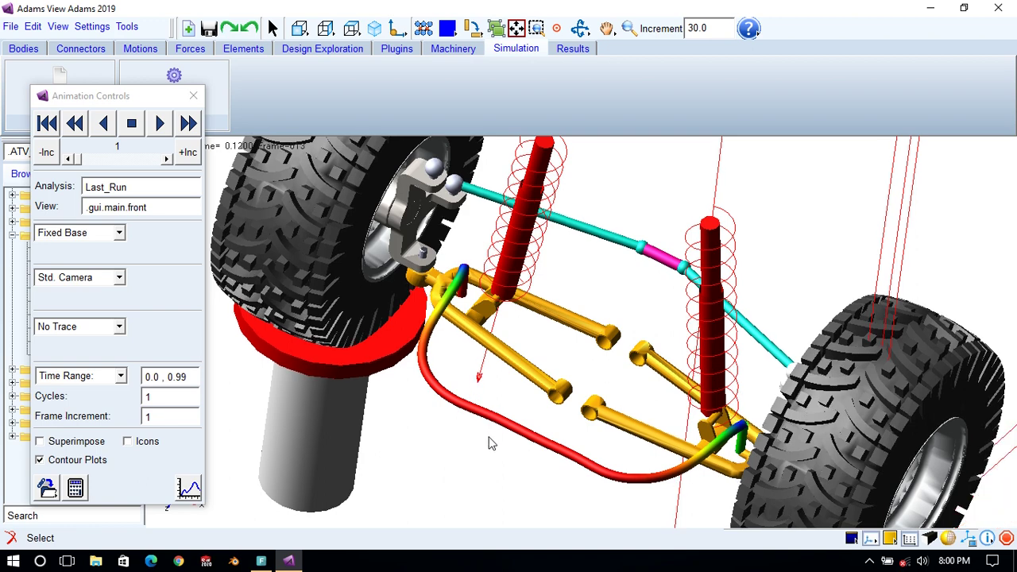
key("r")
left_click_drag(515, 429, 514, 466)
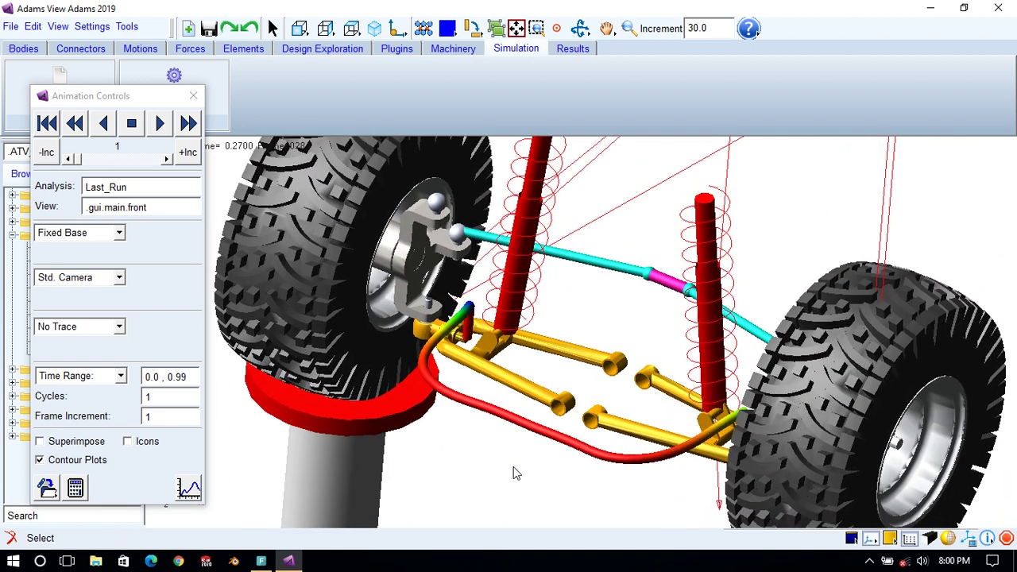
key("w")
mouse_move(417, 274)
left_mouse_down()
mouse_move(520, 440)
mouse_move(610, 492)
left_mouse_up()
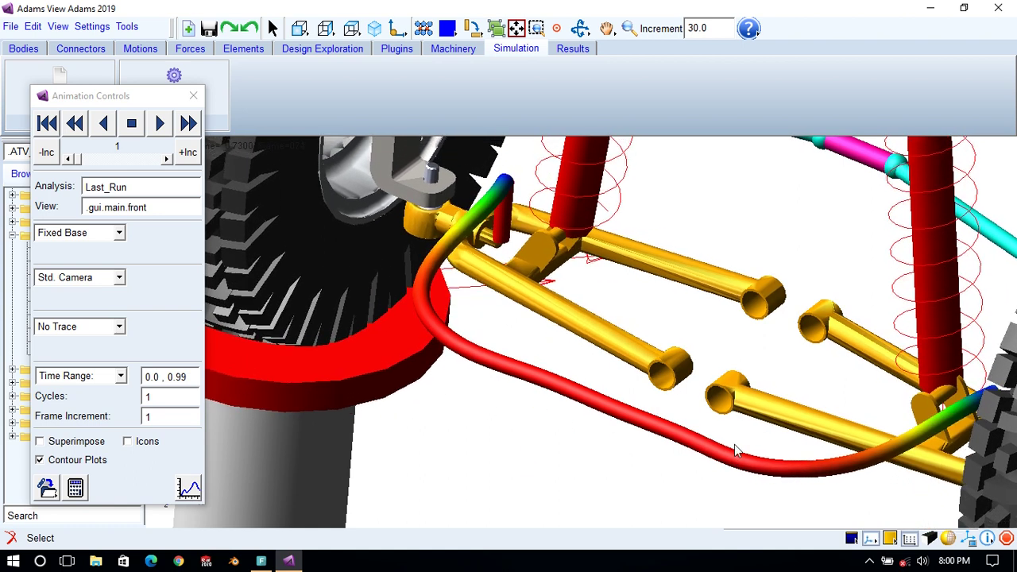
key("z")
left_click_drag(734, 307, 733, 343)
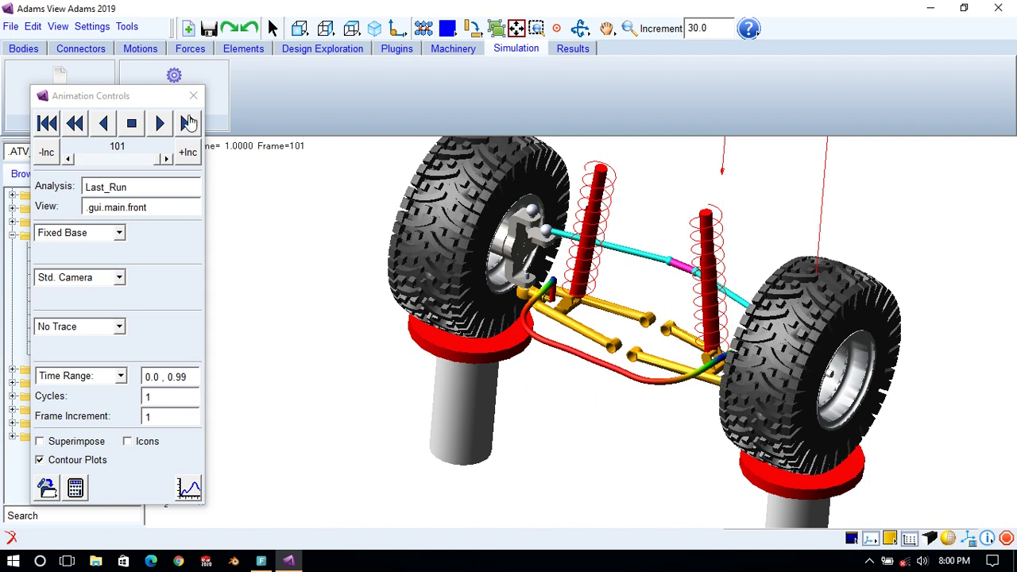
Replay the Last_Run animation to study the roll bar and control arm motion, and close the animation controls.
left_click(159, 124)
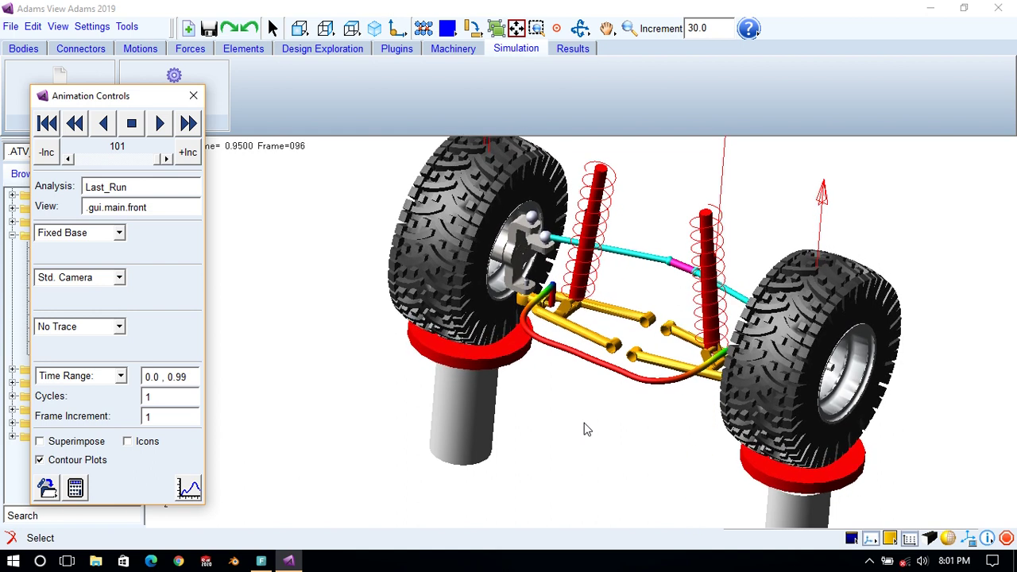
key("w")
left_click_drag(464, 219, 811, 465)
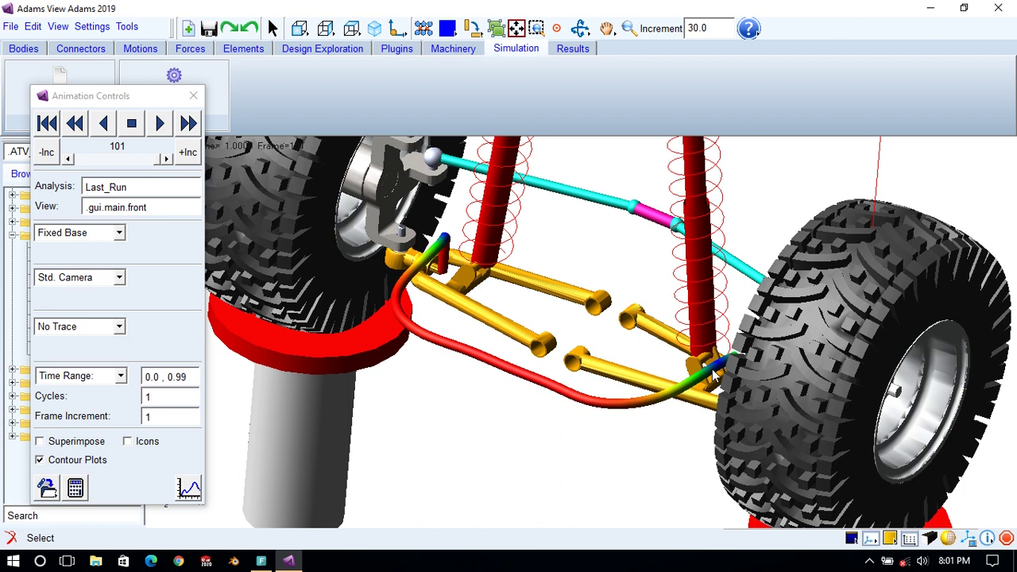
left_click(159, 123)
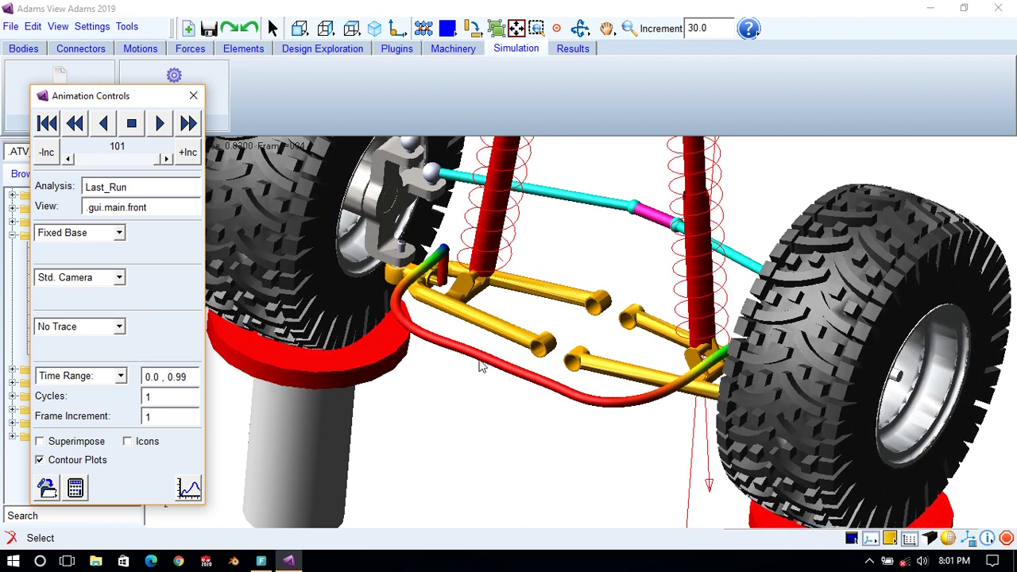
left_click(194, 95)
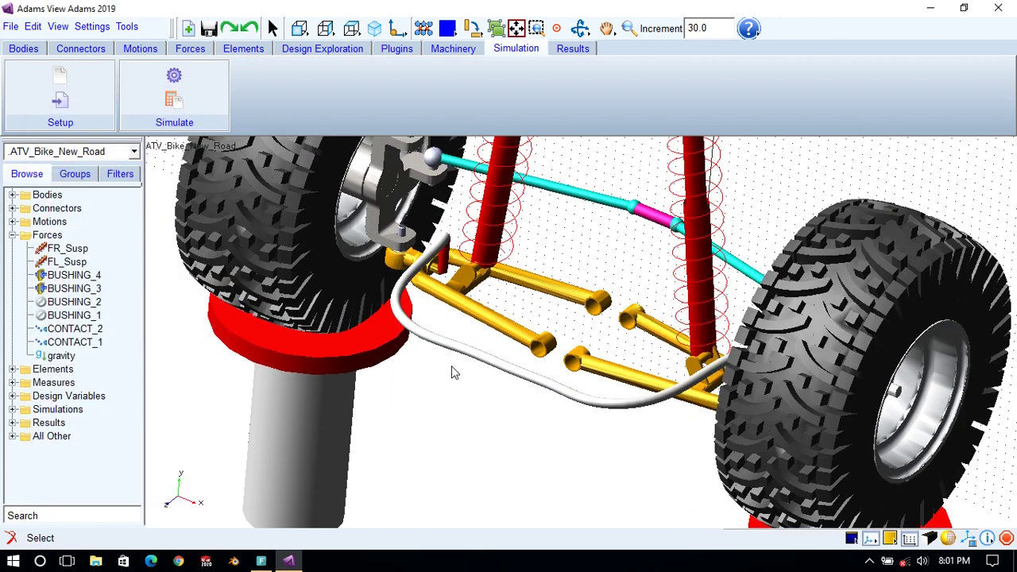
Deactivate BUSHING_3 and BUSHING_4 along with their dependents, and show the model icons.
right_click(71, 287)
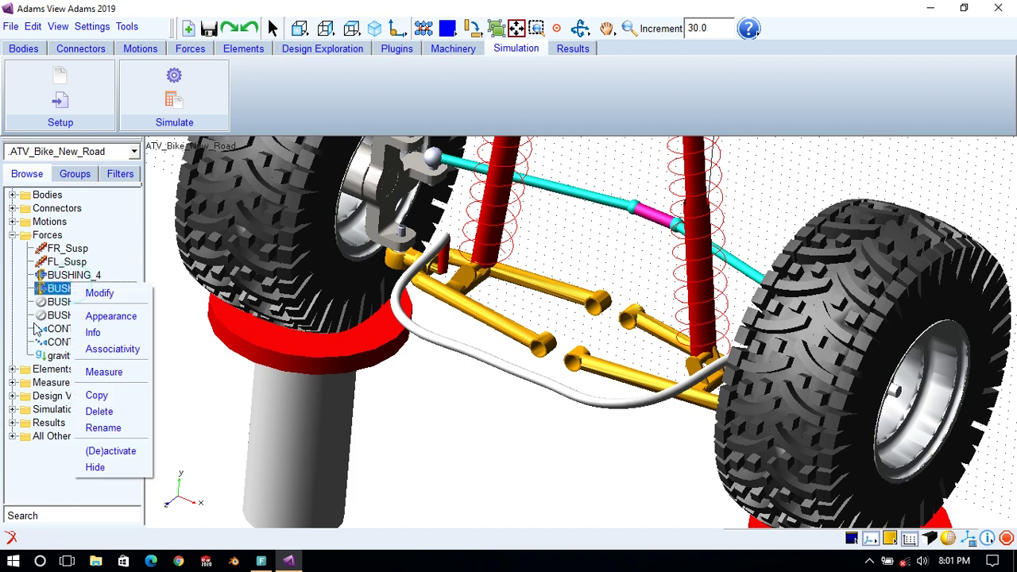
left_click(95, 452)
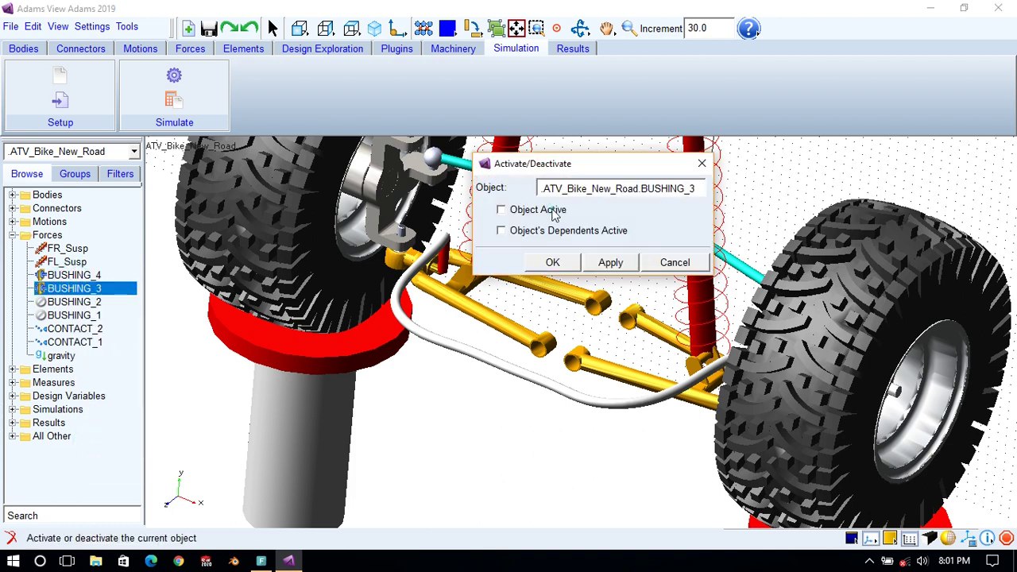
left_click(552, 263)
right_click(77, 274)
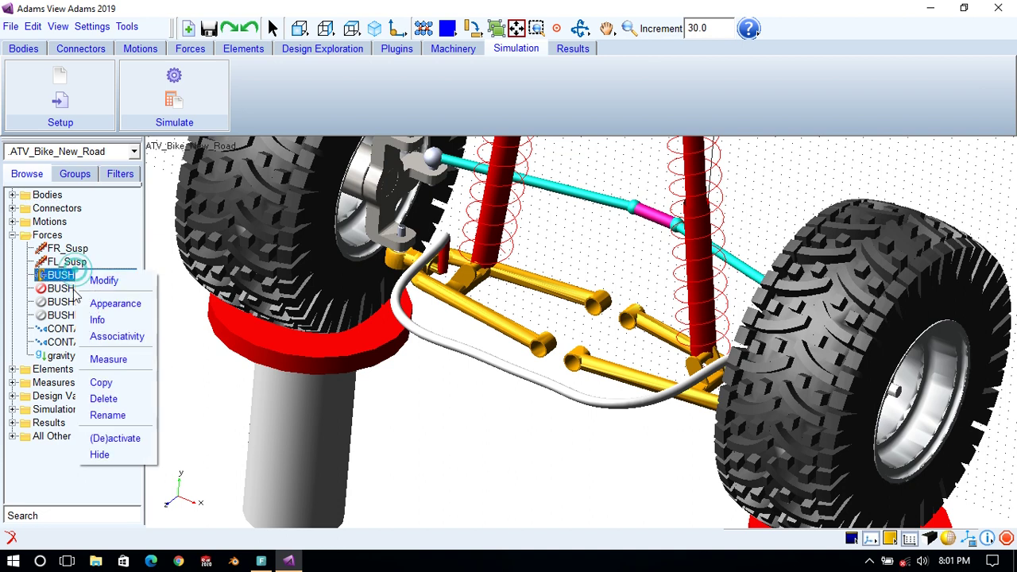
left_click(102, 438)
left_click(539, 211)
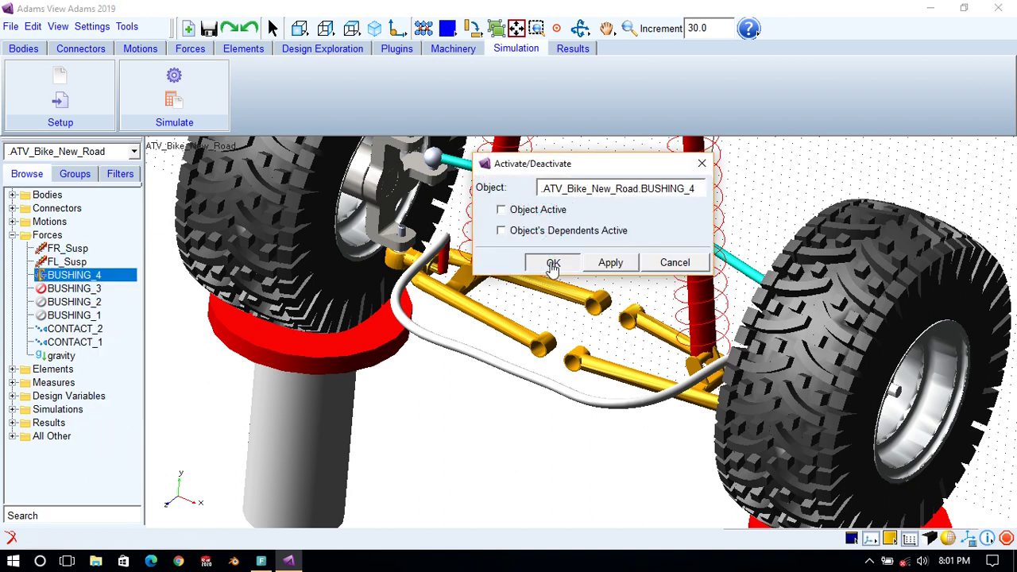
left_click(552, 264)
key("v")
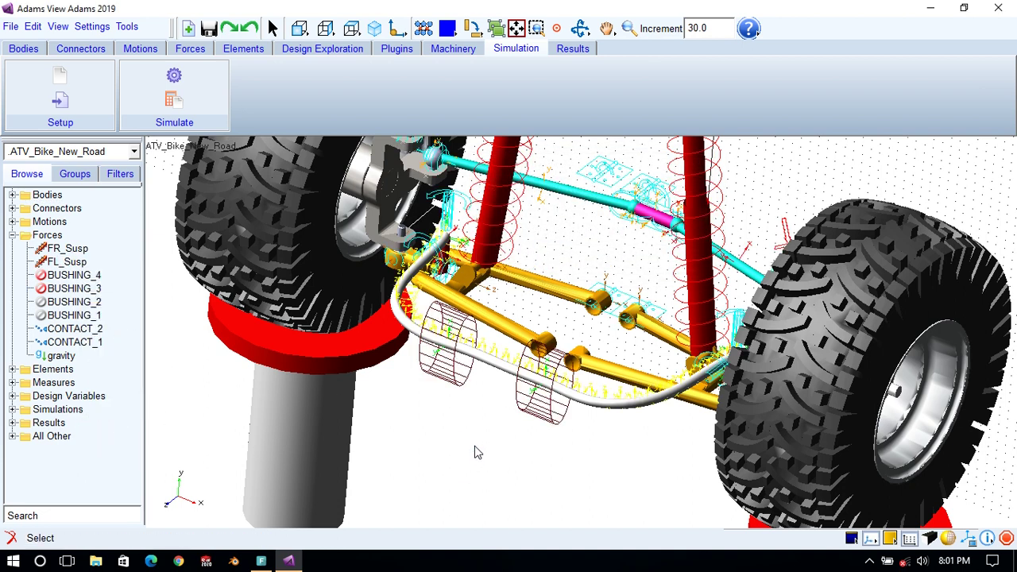
Run a dynamic simulation without the ground bushings, using end time 1.0 and step size 1.0E-02, and dismiss the solver messages.
left_click(188, 84)
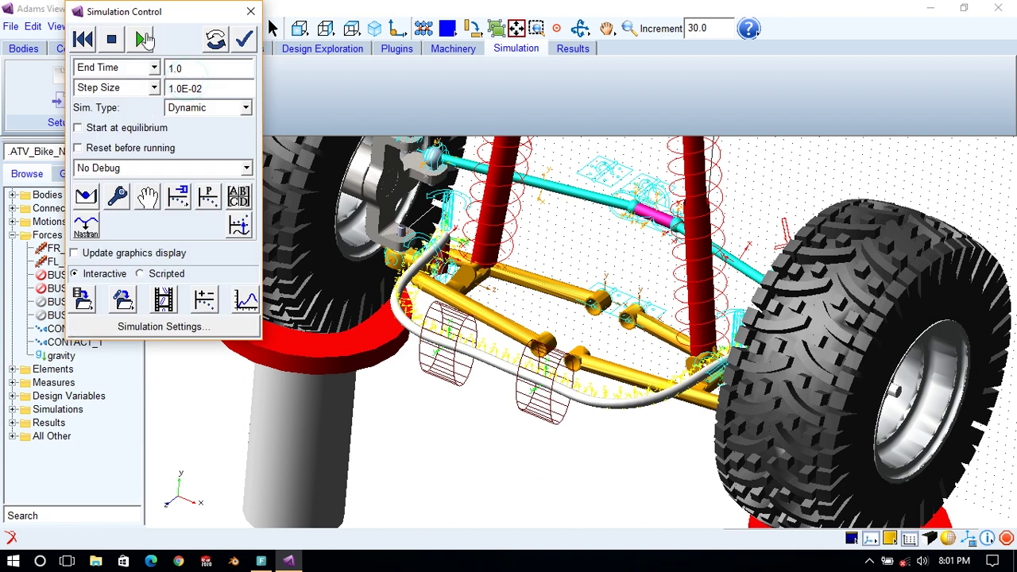
left_click(141, 40)
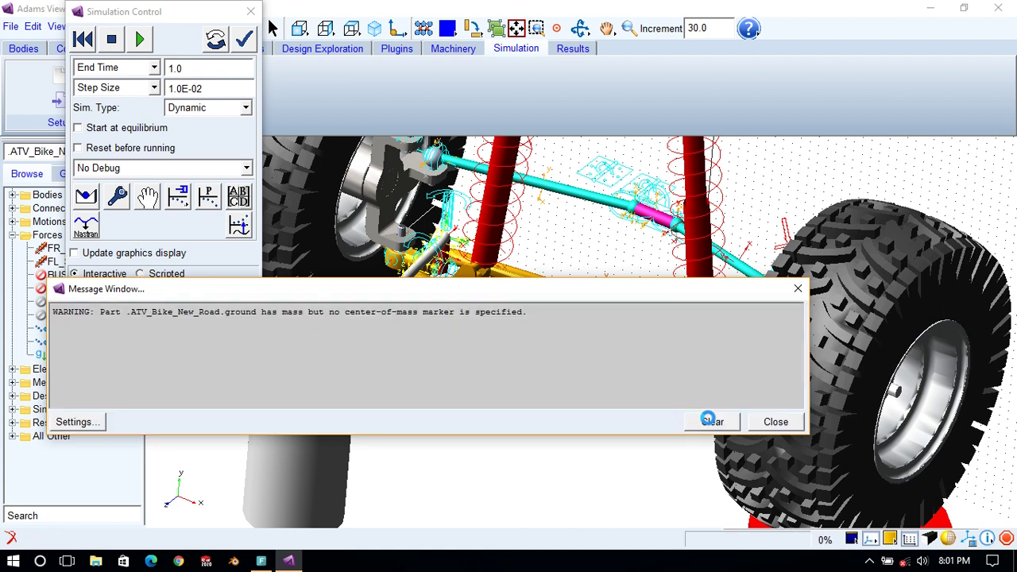
left_click(714, 422)
left_click(776, 422)
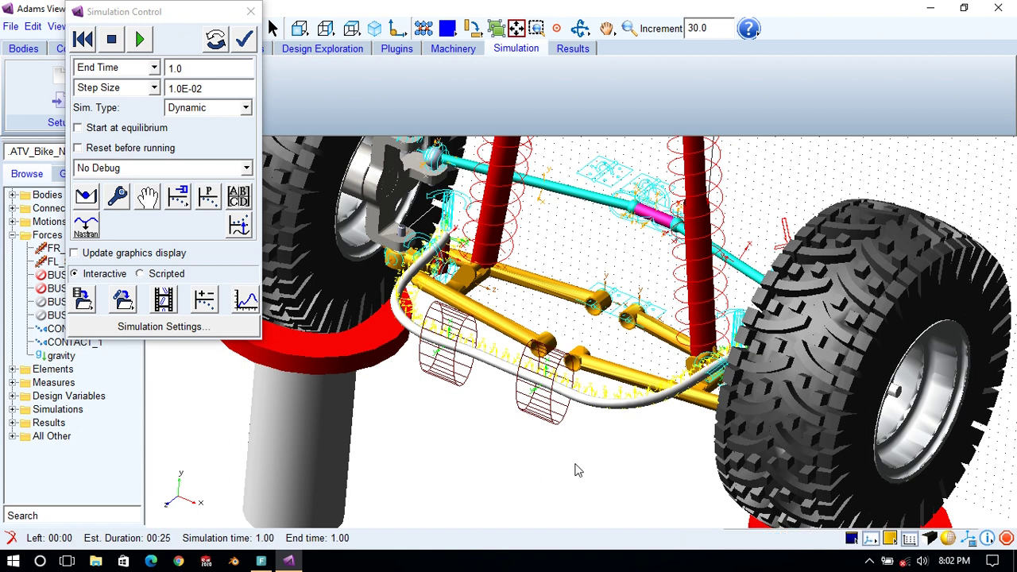
Animate Last_Run with contour plots to study the roll bar's motion without its ground bushings, and close the animation controls.
left_click(164, 299)
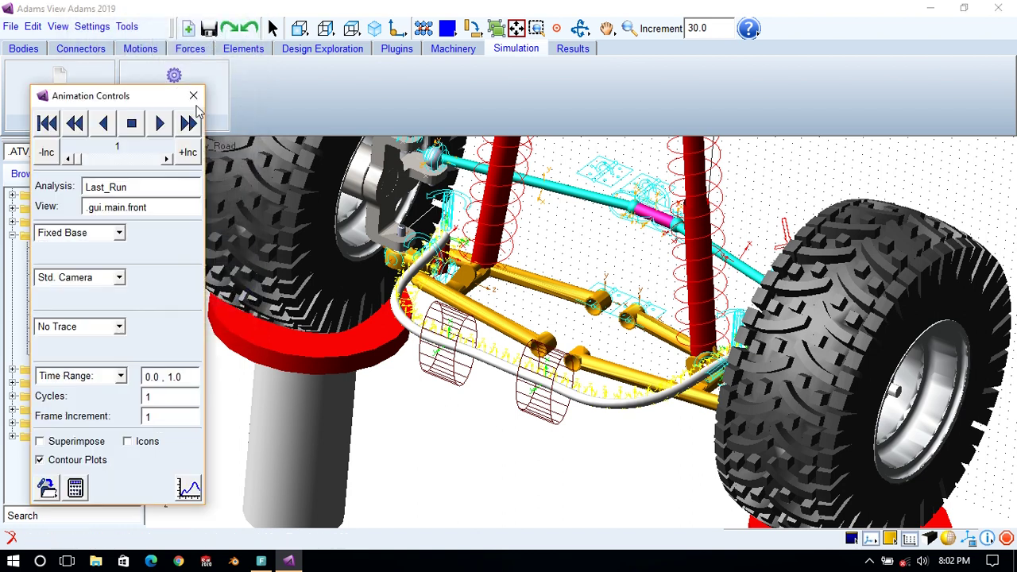
left_click(162, 124)
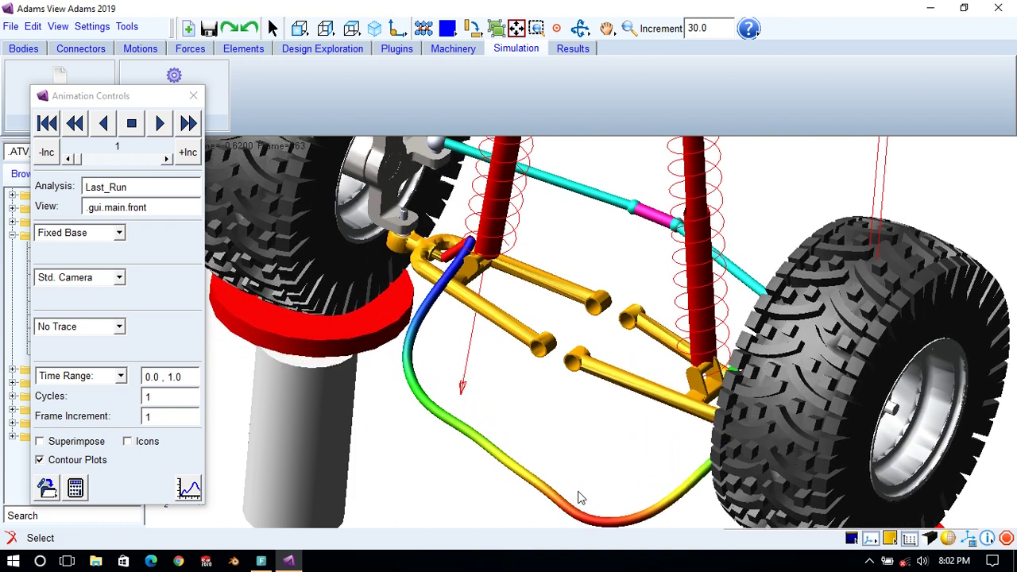
left_click(193, 95)
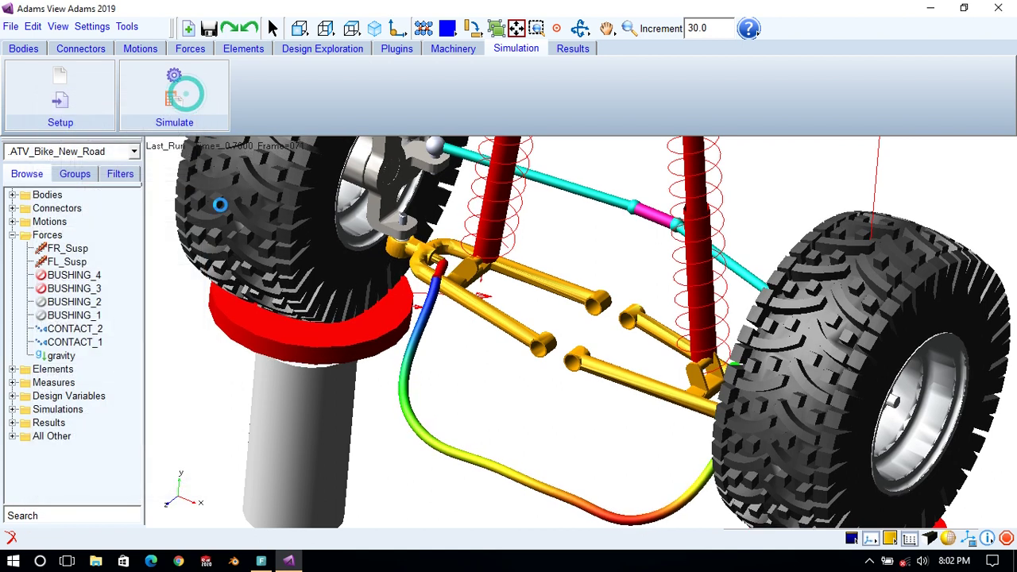
Reactivate BUSHING_3 and BUSHING_4, making each bushing and its dependents active again.
right_click(69, 291)
left_click(100, 458)
left_click(500, 209)
left_click(547, 262)
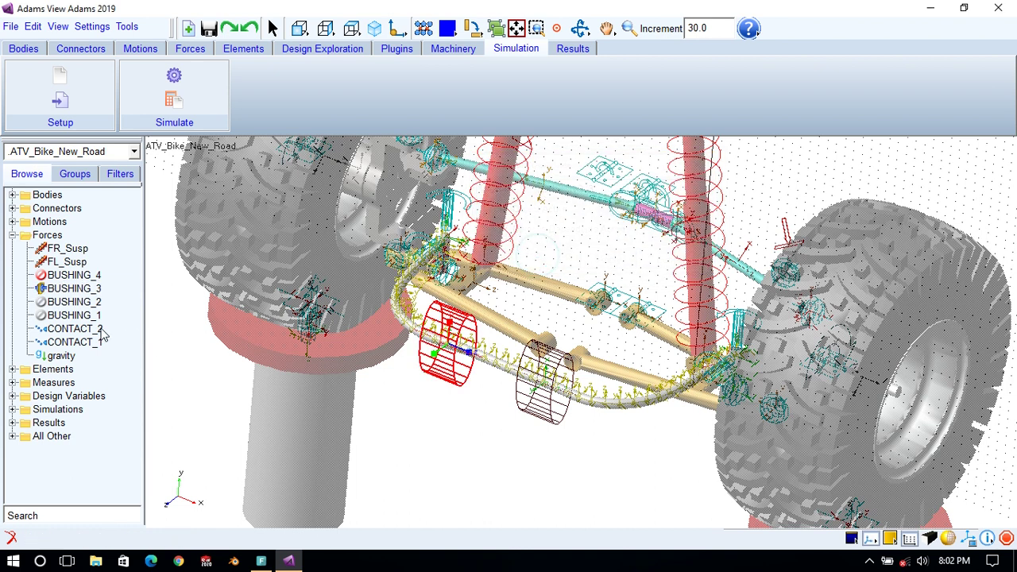
right_click(66, 275)
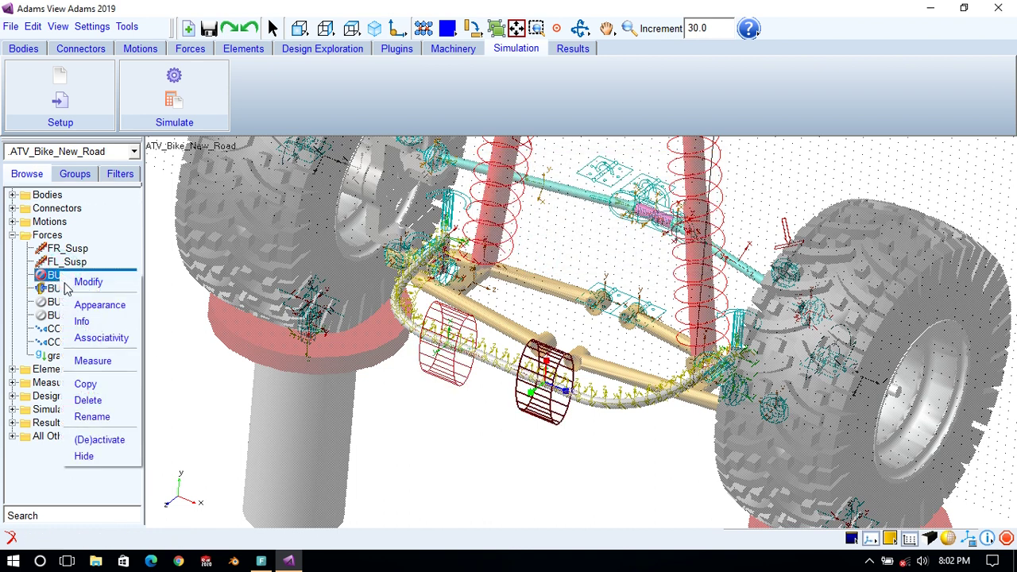
left_click(102, 442)
left_click(500, 209)
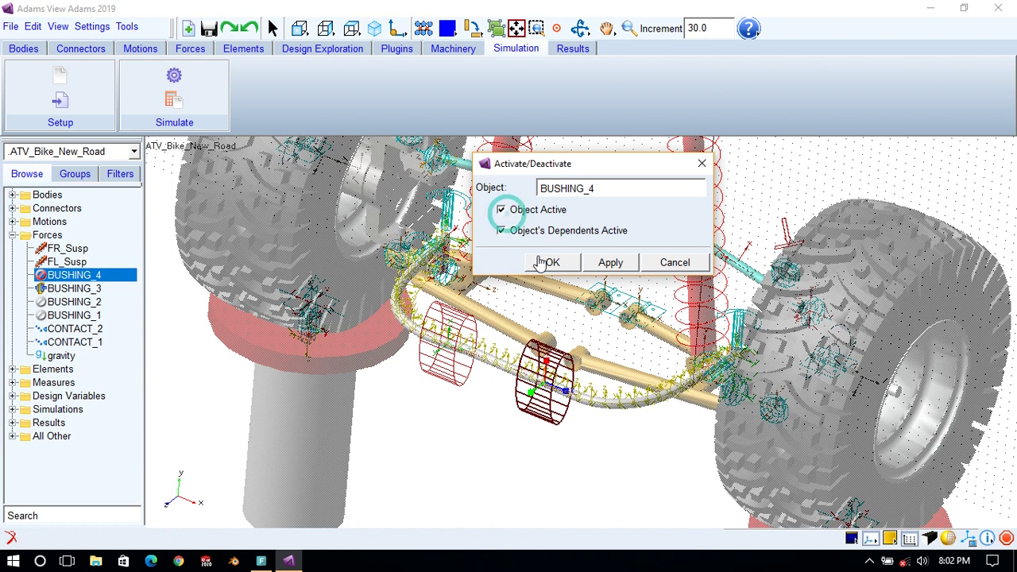
left_click(546, 262)
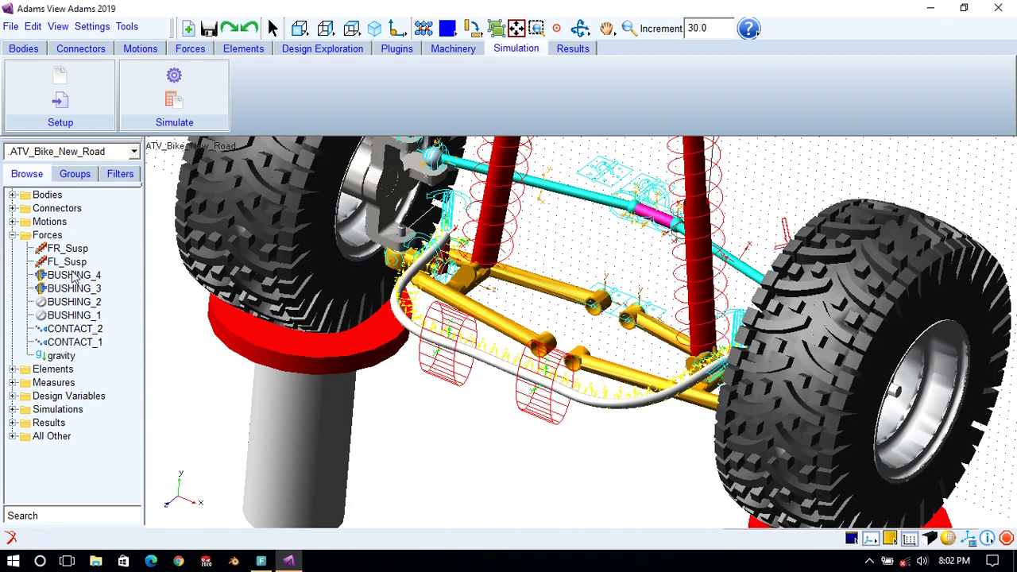
Review BUSHING_4's translational and rotational stiffness values, and close its properties without making changes.
double_click(68, 277)
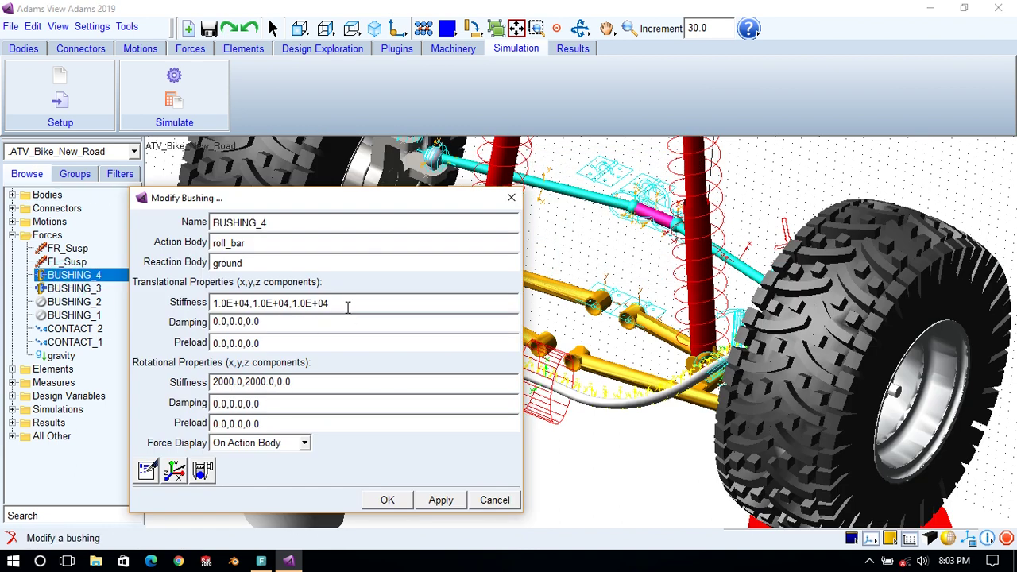
left_click_drag(345, 305, 220, 292)
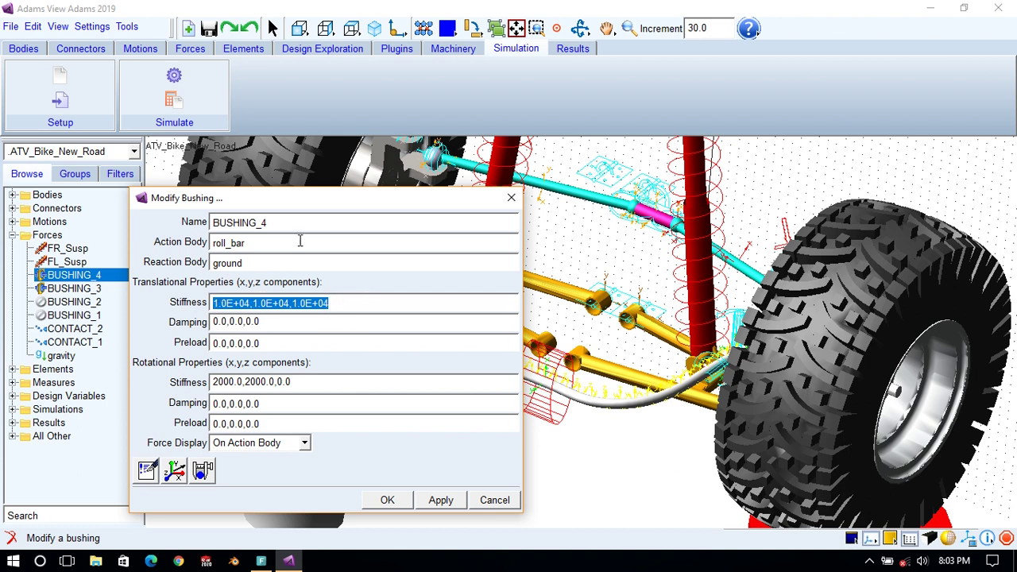
left_click_drag(318, 198, 213, 198)
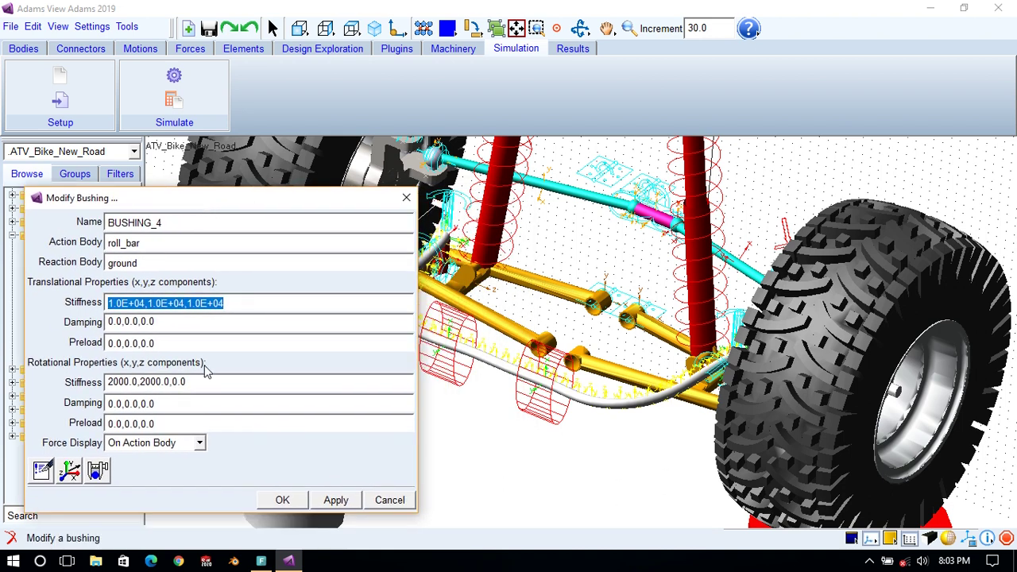
left_click_drag(192, 382, 171, 385)
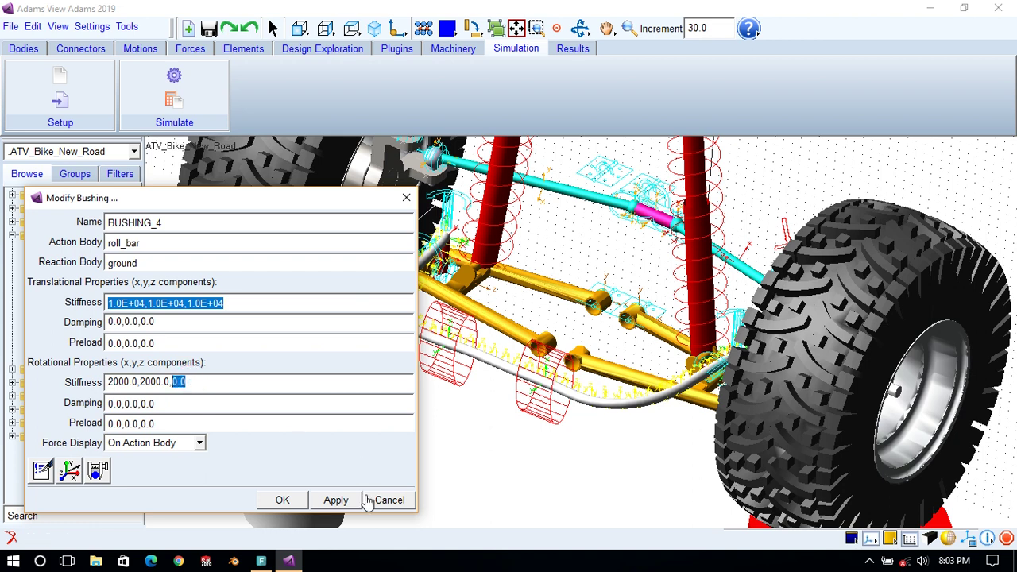
left_click(389, 500)
left_click(497, 464)
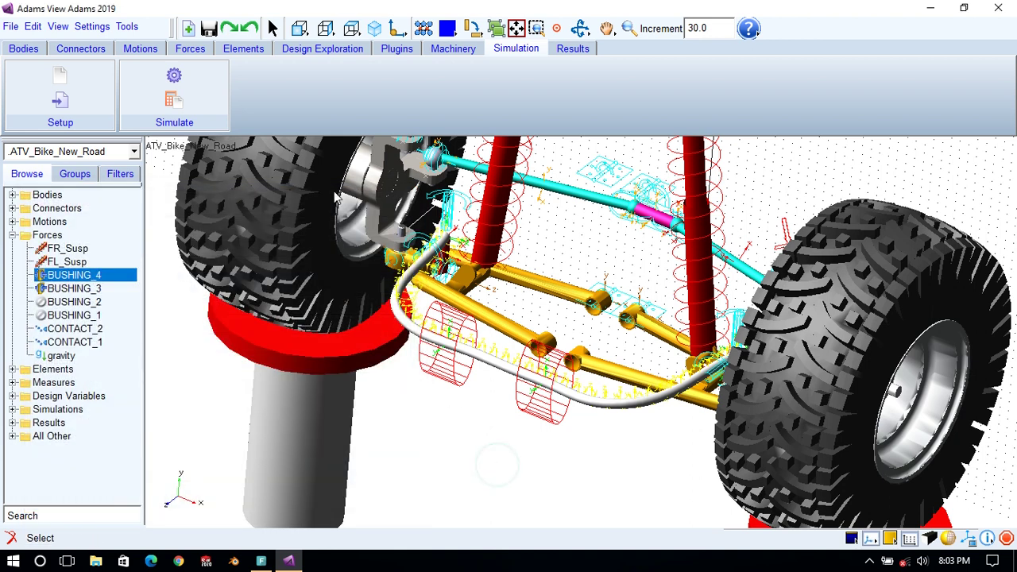
Run a dynamic simulation with both bushings active, end time 2 and step size 1.0E-02, and dismiss the solver messages.
left_click(194, 76)
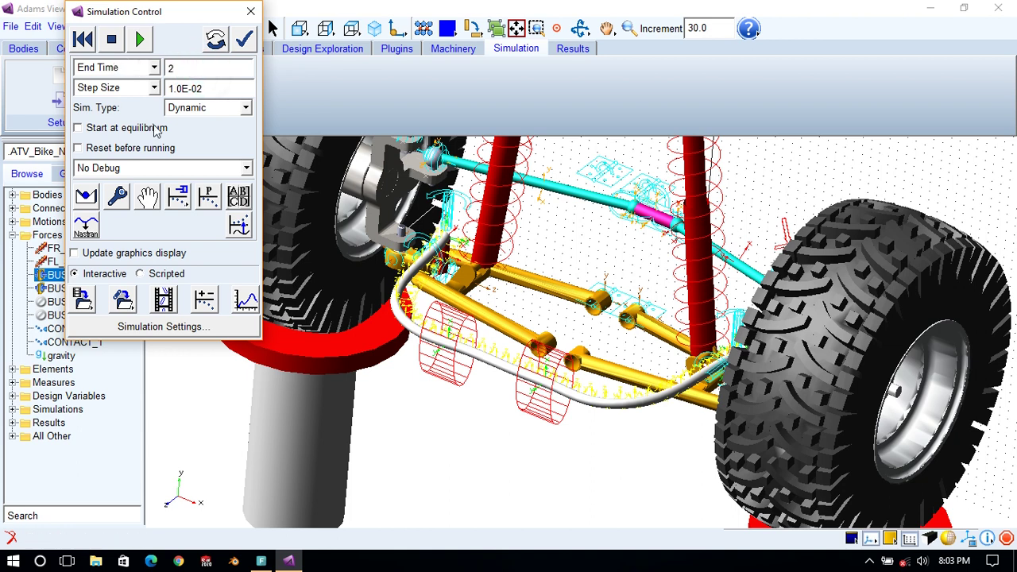
left_click(140, 39)
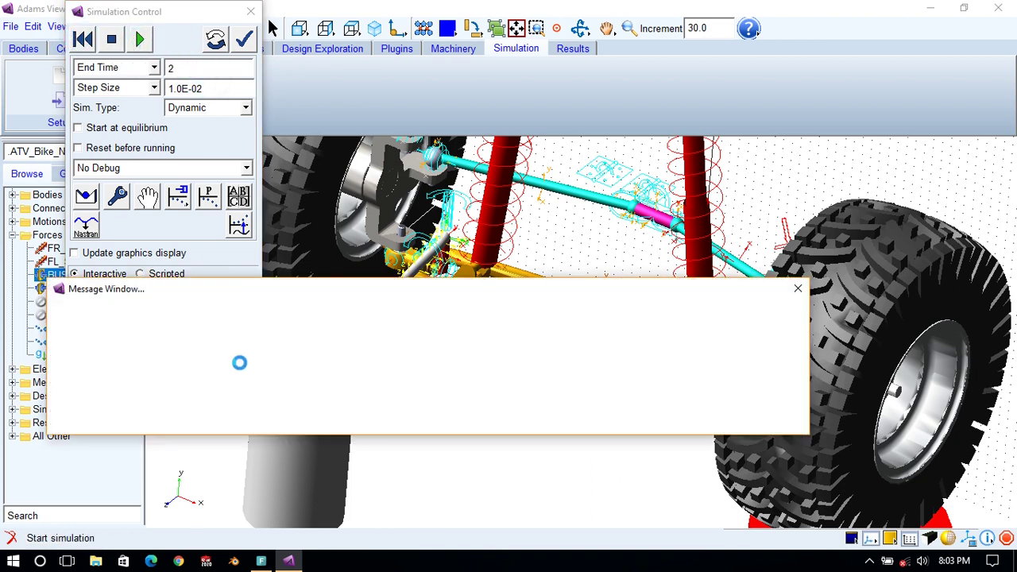
left_click(774, 422)
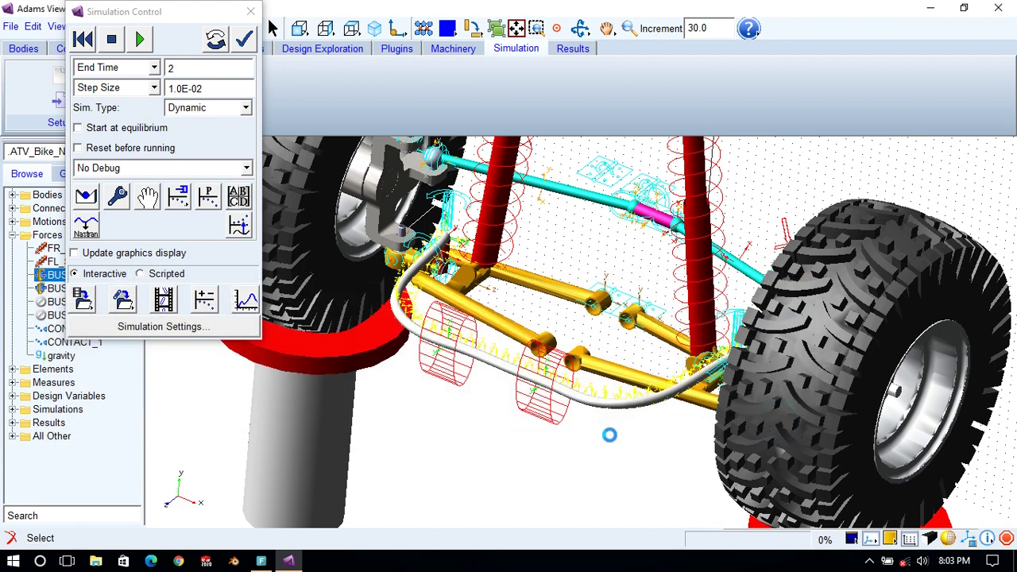
Animate the new Last_Run results for the whole front suspension to examine the roll bar contours, and close the animation controls.
key("t")
left_click_drag(560, 327, 615, 390)
key("z")
left_click_drag(589, 317, 592, 337)
key("t")
mouse_move(622, 412)
left_mouse_down()
mouse_move(596, 360)
mouse_move(609, 394)
mouse_move(624, 371)
mouse_move(613, 401)
left_mouse_up()
key("r")
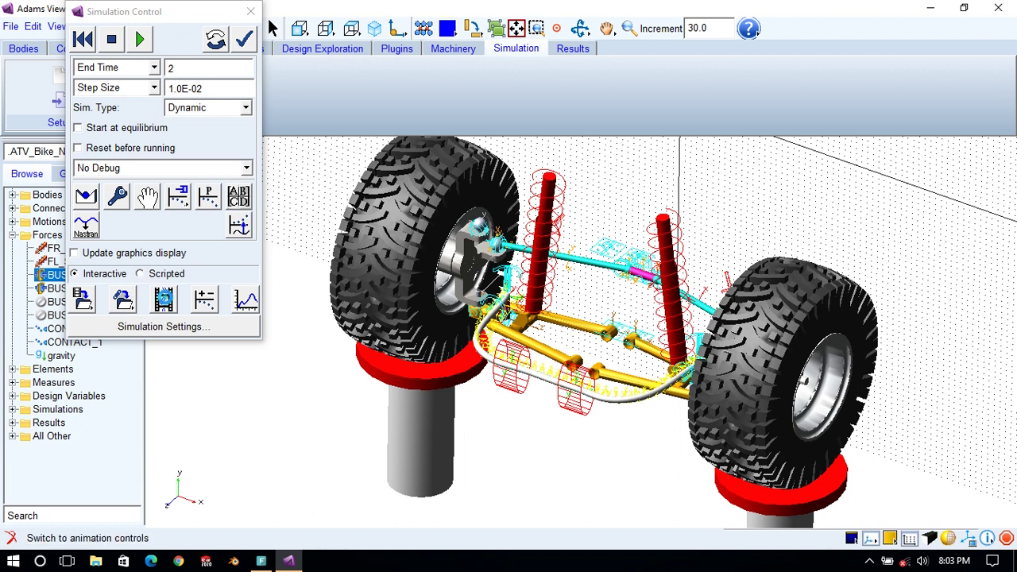
left_click(163, 299)
left_click(160, 125)
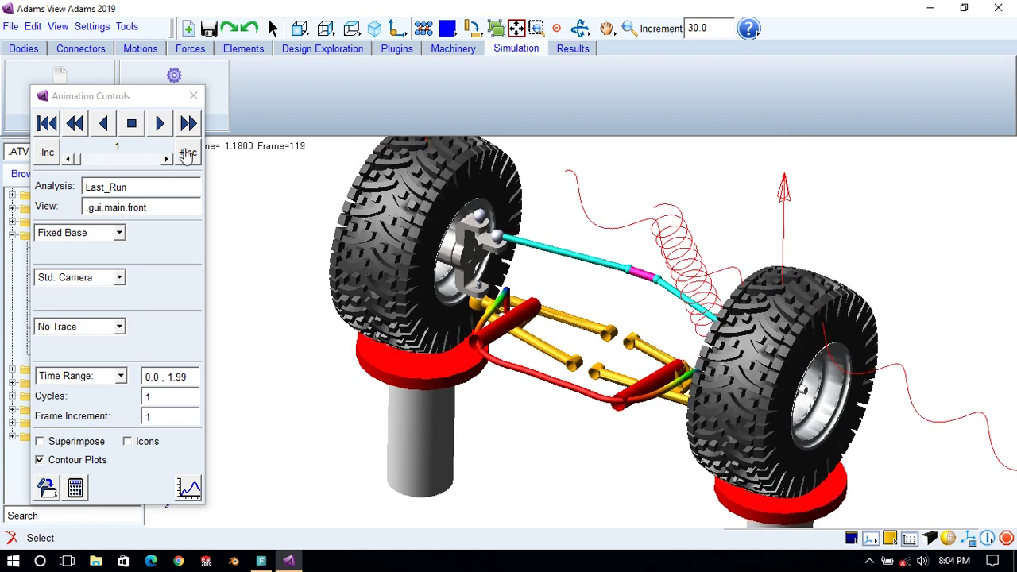
left_click(193, 95)
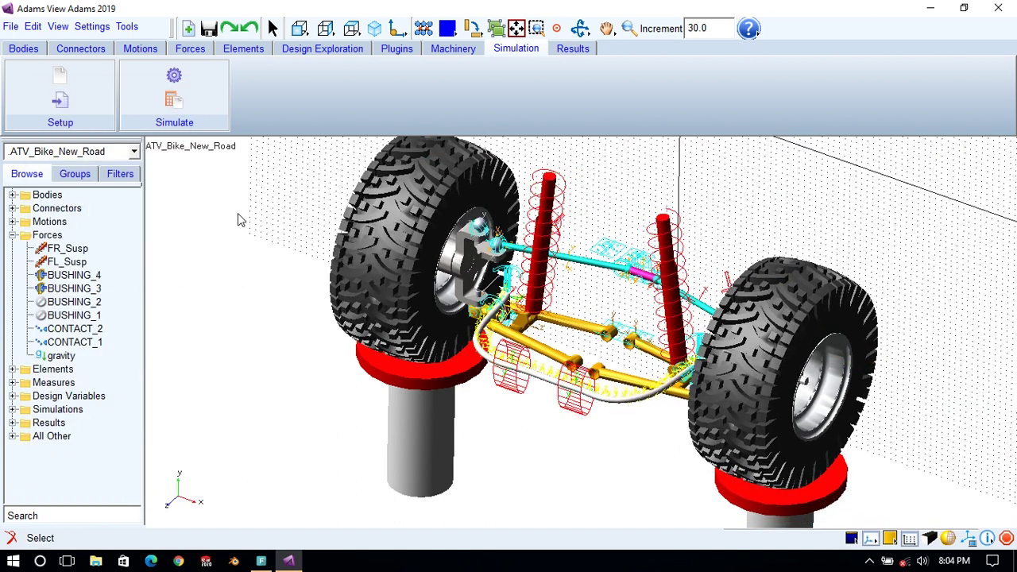
Collapse the Forces group in the model tree and switch to Adams PostProcessor to inspect the results.
left_click(13, 236)
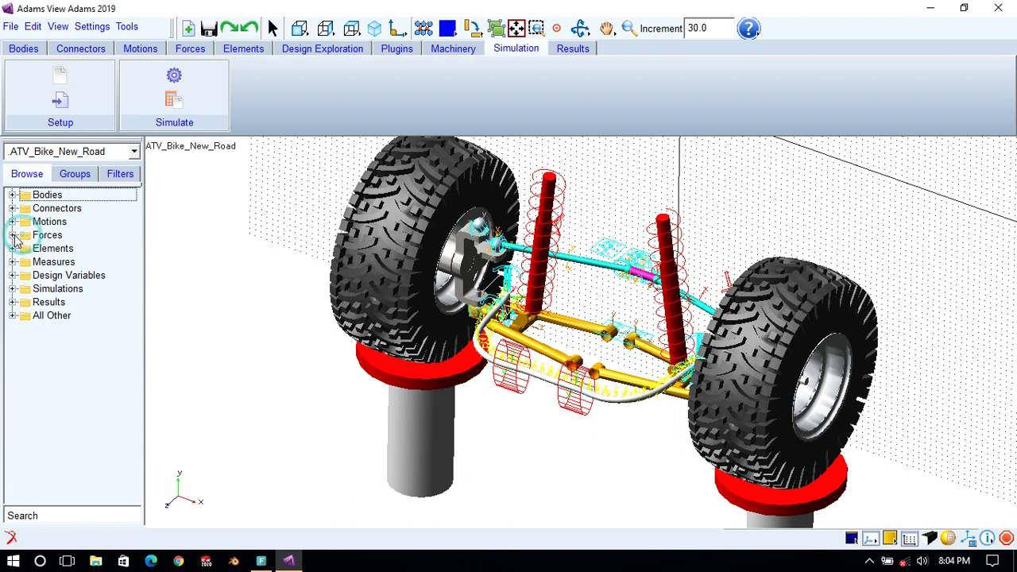
left_click(573, 48)
left_click(174, 89)
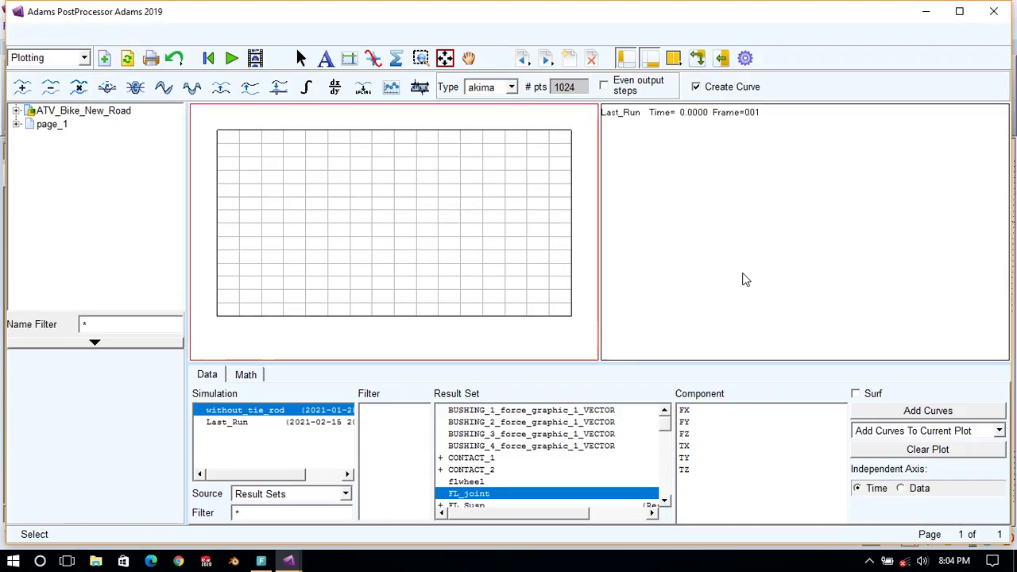
Load the Last_Run analysis into the animation viewport beside the empty plot, replacing the existing animation, and show it in an angled view.
key("t")
left_click_drag(769, 243, 772, 316)
left_click_drag(783, 155, 786, 205)
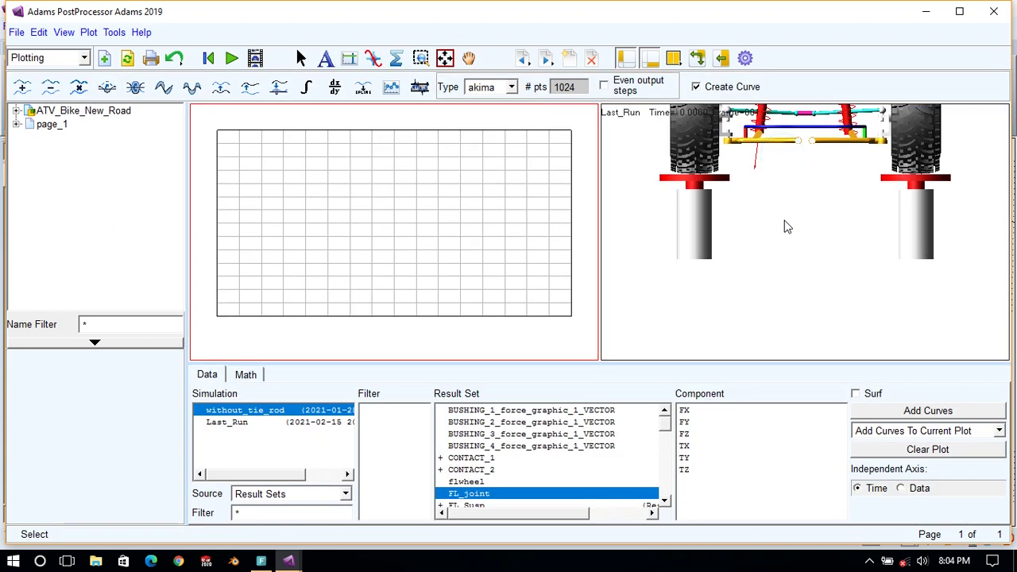
left_click(785, 224)
key("t")
left_click_drag(784, 154, 782, 252)
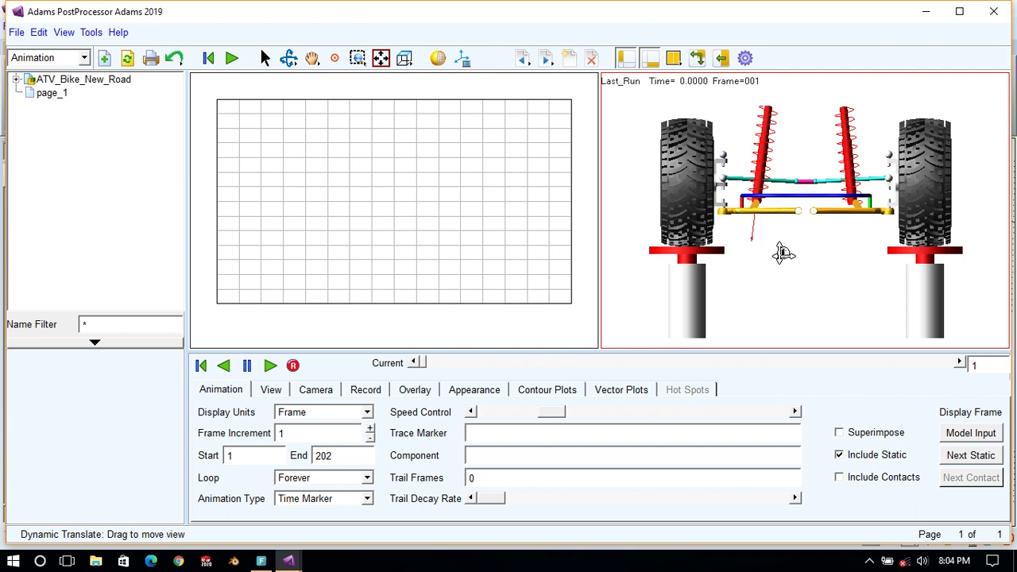
right_click(795, 143)
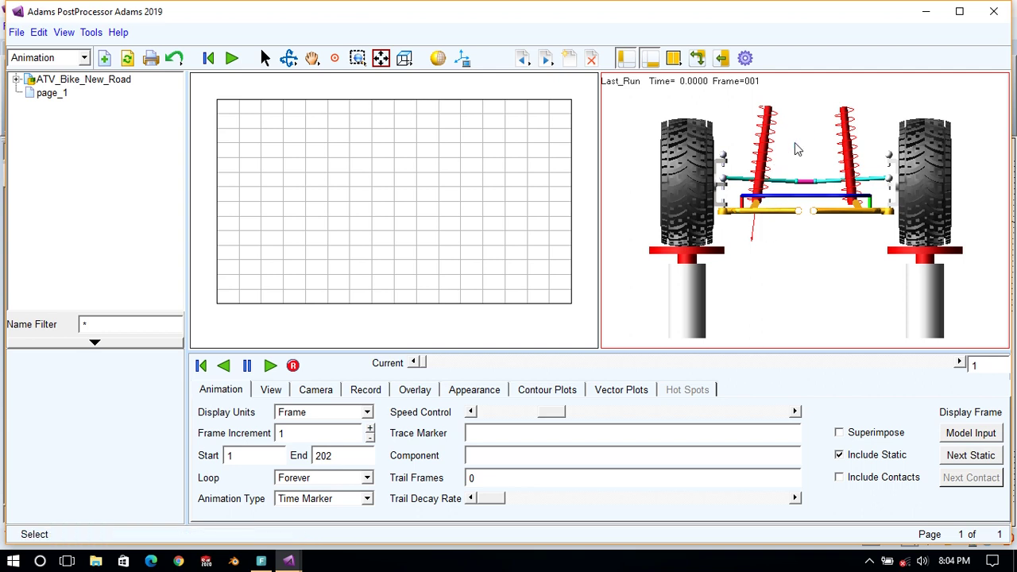
left_click(834, 233)
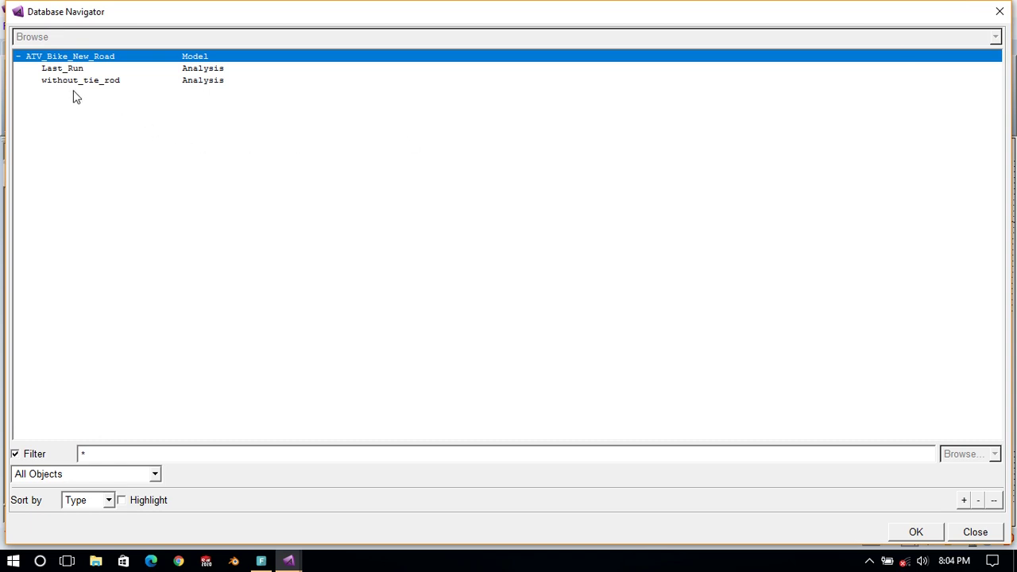
double_click(70, 73)
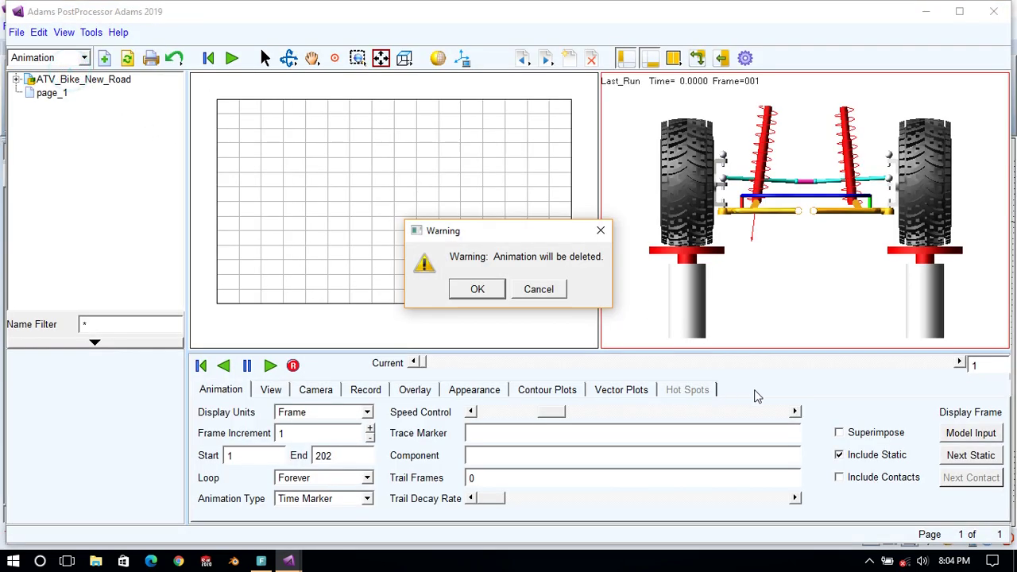
left_click(477, 290)
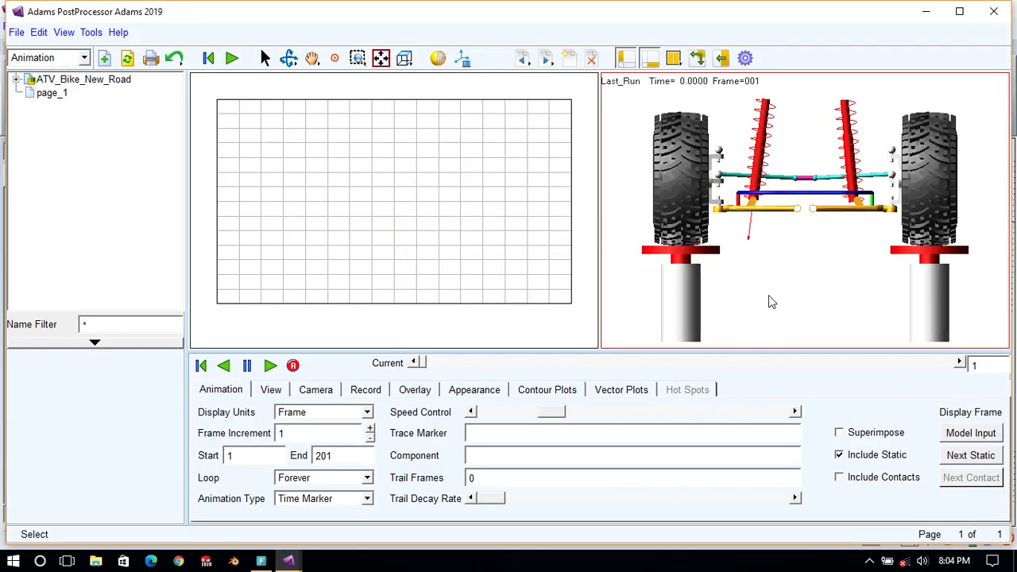
key("r")
left_click_drag(809, 266, 788, 274)
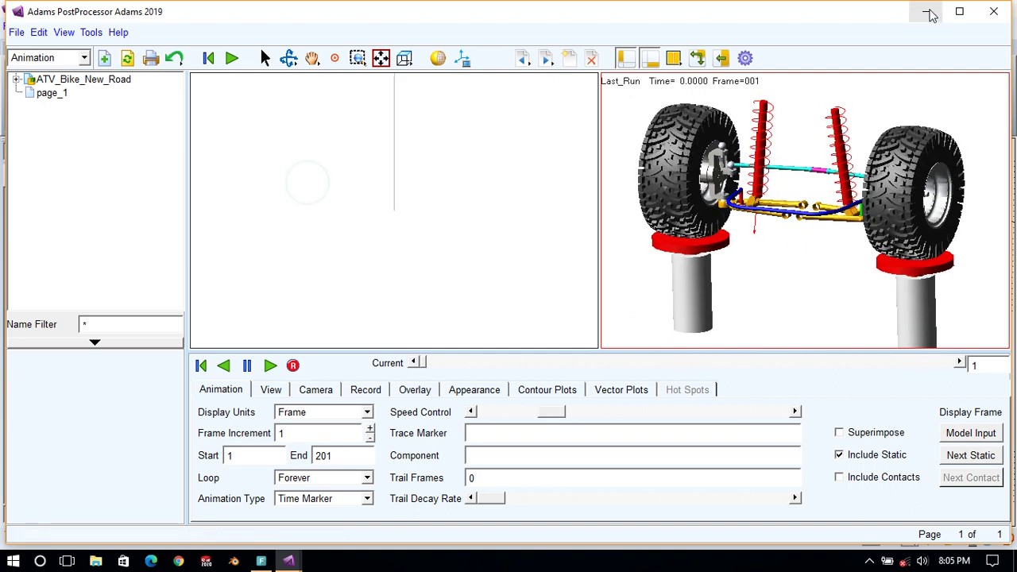
Maximize the window, activate the empty plot beside the animation, and set the plot data source to Objects.
left_click(959, 11)
left_click(370, 242)
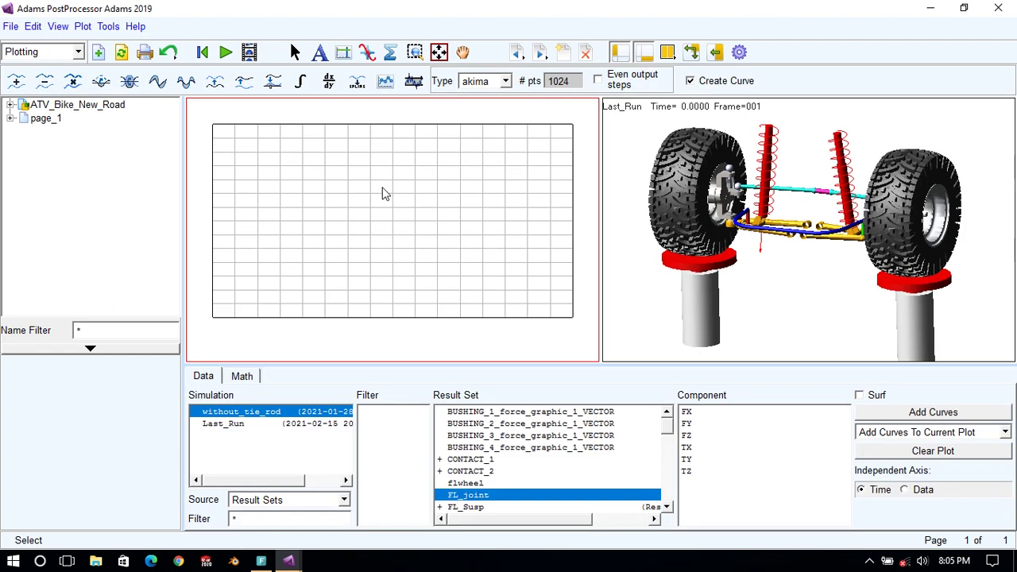
scroll(497, 483, "down", 3)
scroll(497, 483, "up", 3)
scroll(485, 469, "down", 6)
scroll(467, 448, "down", 4)
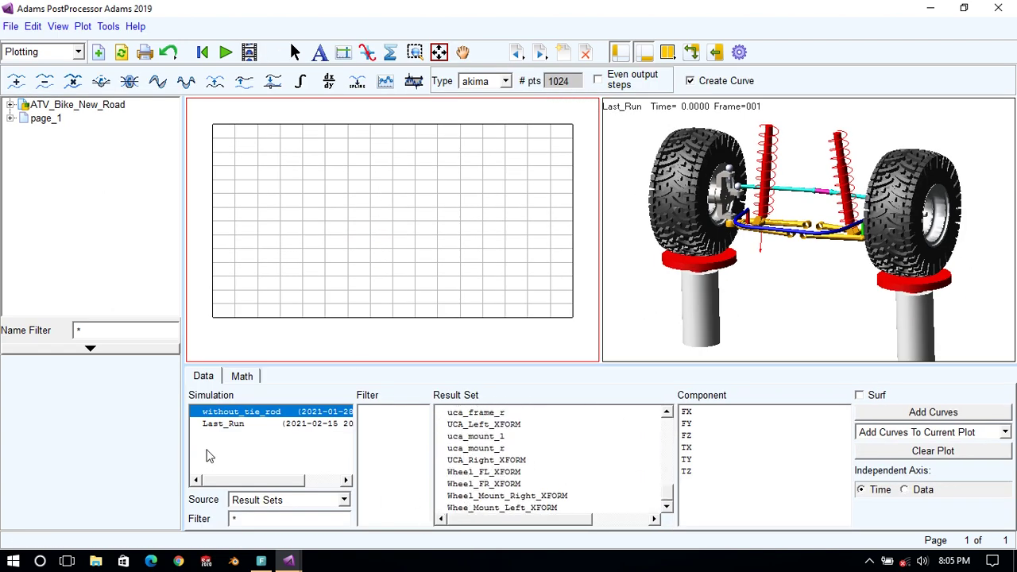
left_click(239, 425)
left_click(274, 500)
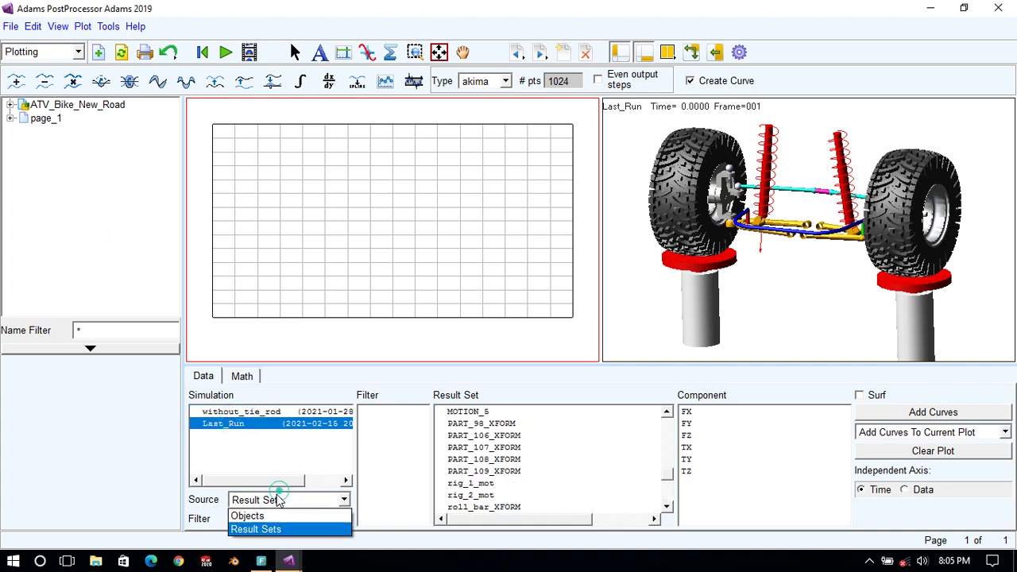
left_click(267, 517)
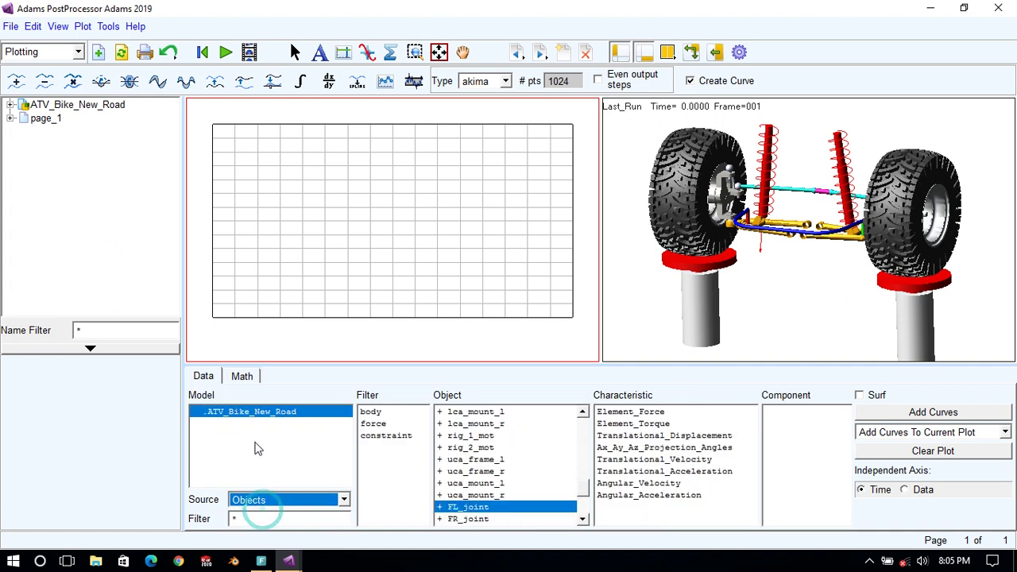
Plot the element force magnitude of BUSHING_3 over time.
left_click(380, 425)
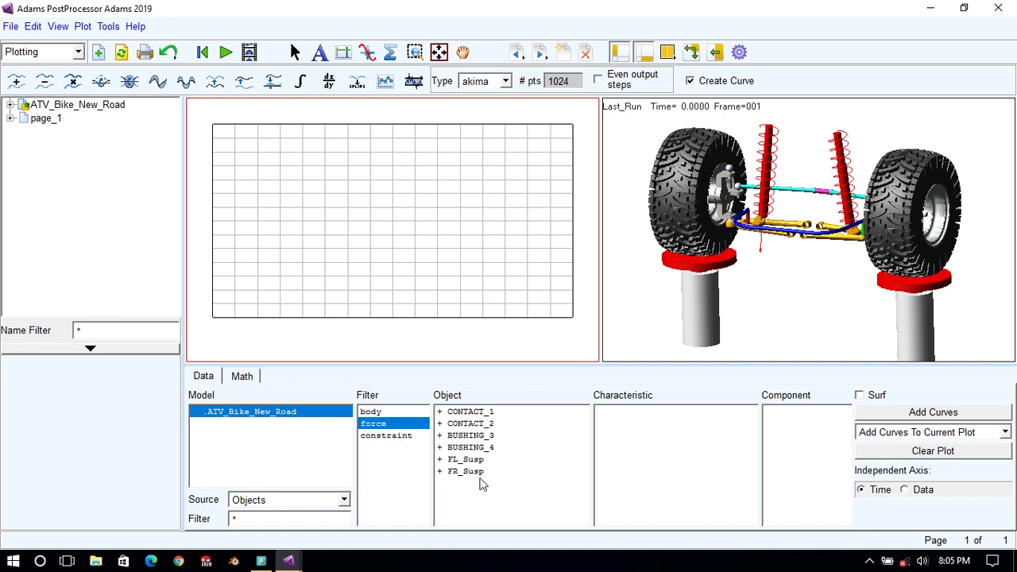
left_click(483, 436)
left_click(636, 412)
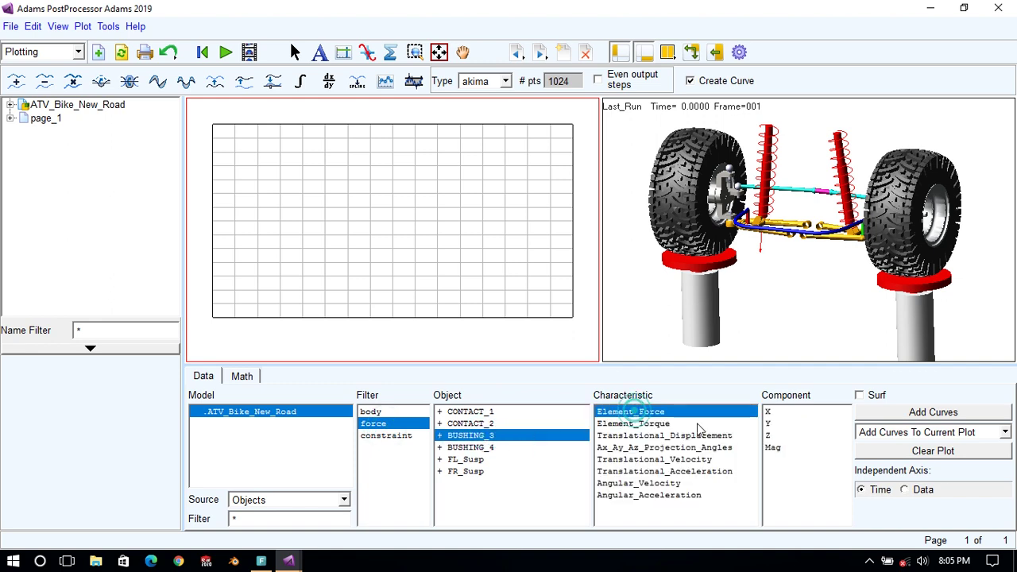
left_click(778, 449)
left_click(890, 412)
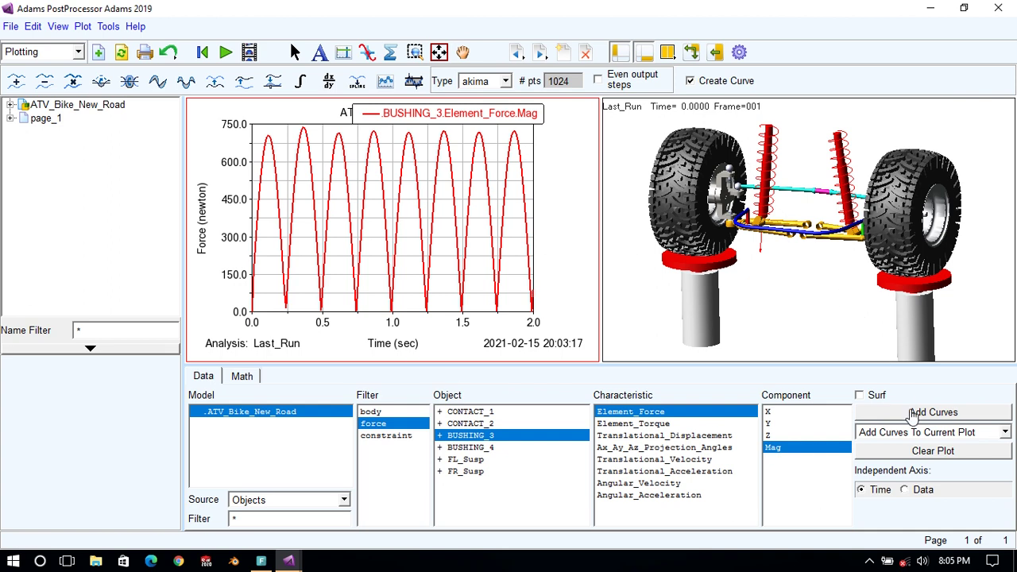
Replace the plotted curve with the element torque magnitude of BUSHING_3.
left_click(914, 451)
left_click(633, 424)
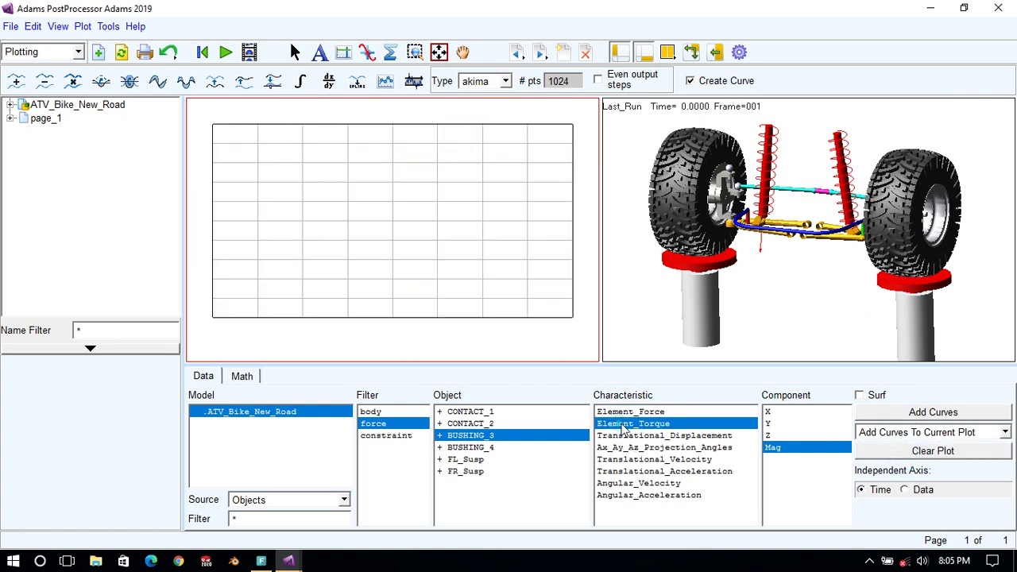
left_click(950, 419)
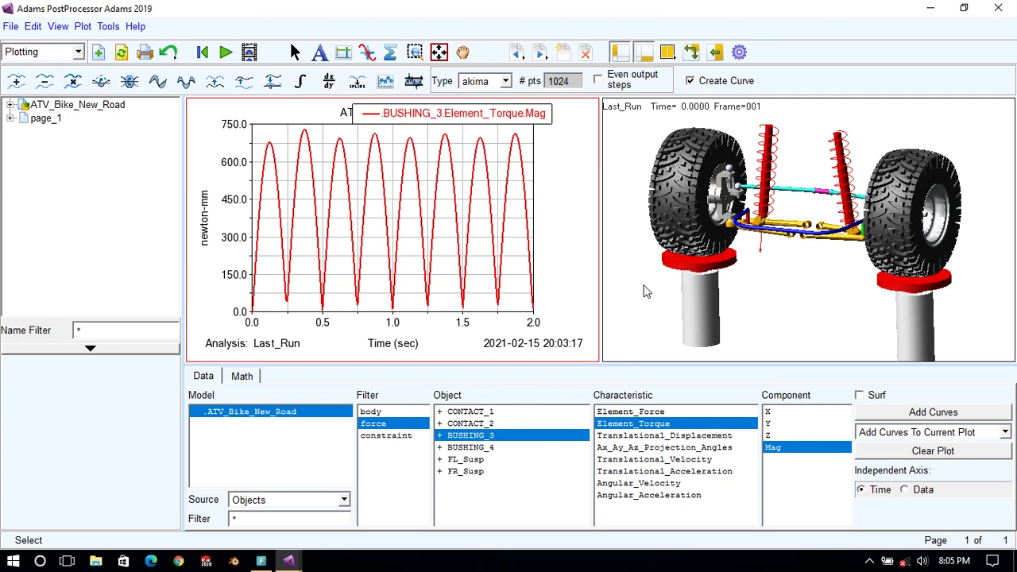
Plot the X, Y and Z components of BUSHING_3's element torque one at a time, clearing the plot before each.
left_click(898, 451)
left_click(779, 413)
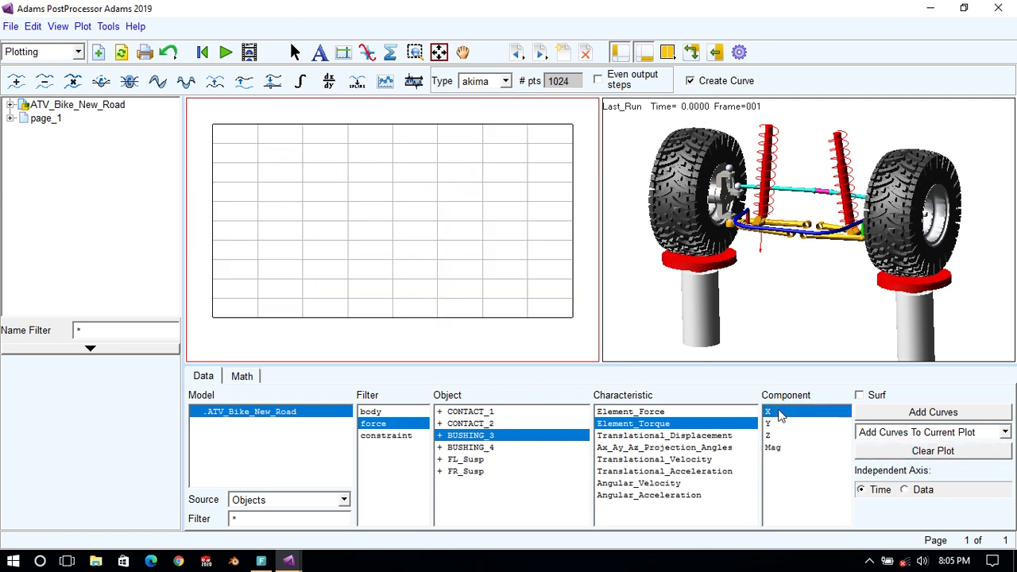
left_click(864, 417)
left_click(874, 457)
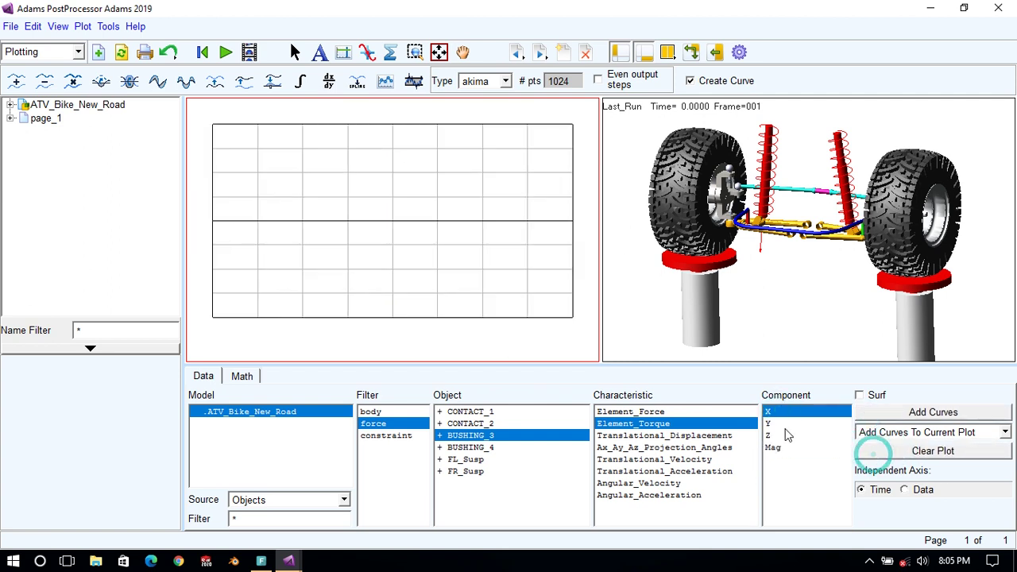
left_click(782, 423)
left_click(863, 413)
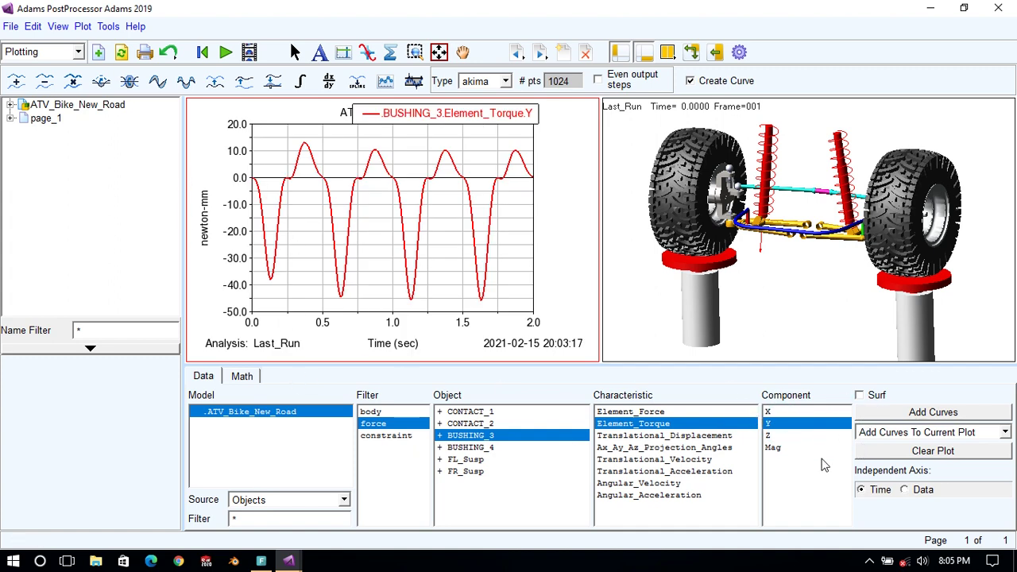
left_click(933, 452)
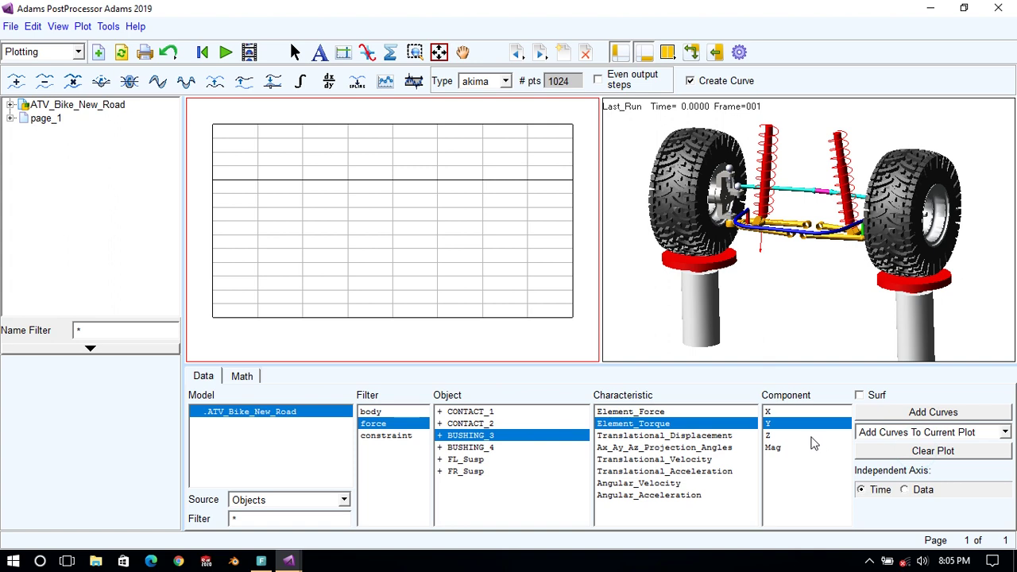
left_click(811, 436)
left_click(915, 417)
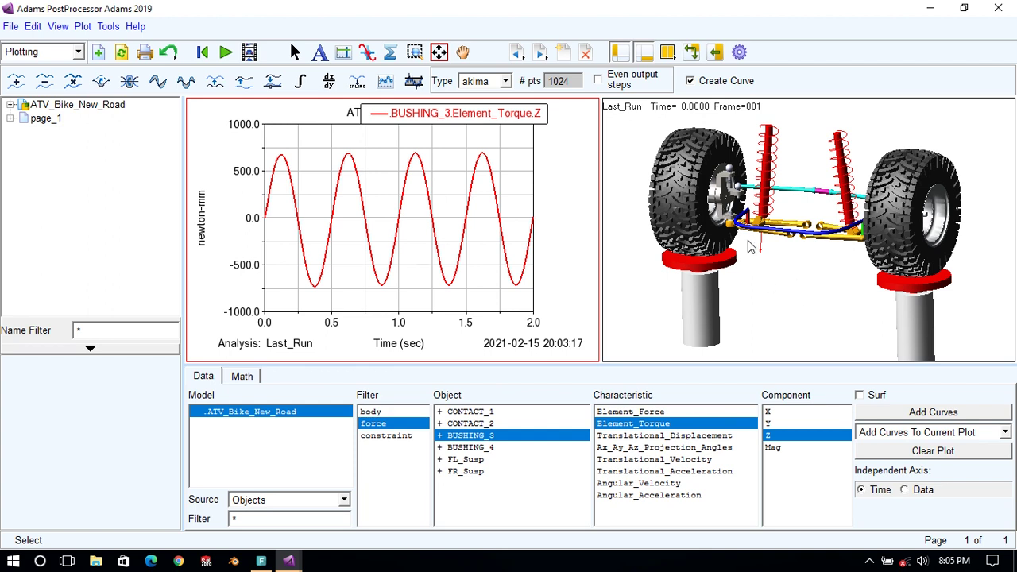
Clear the plot and plot the deformation of the FL_Susp spring over time.
left_click(927, 451)
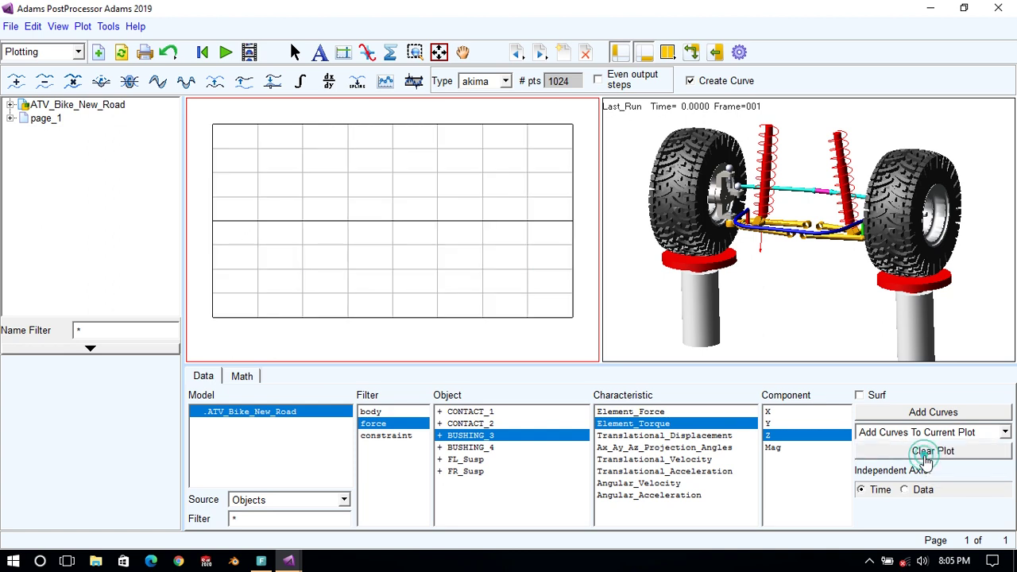
left_click(461, 461)
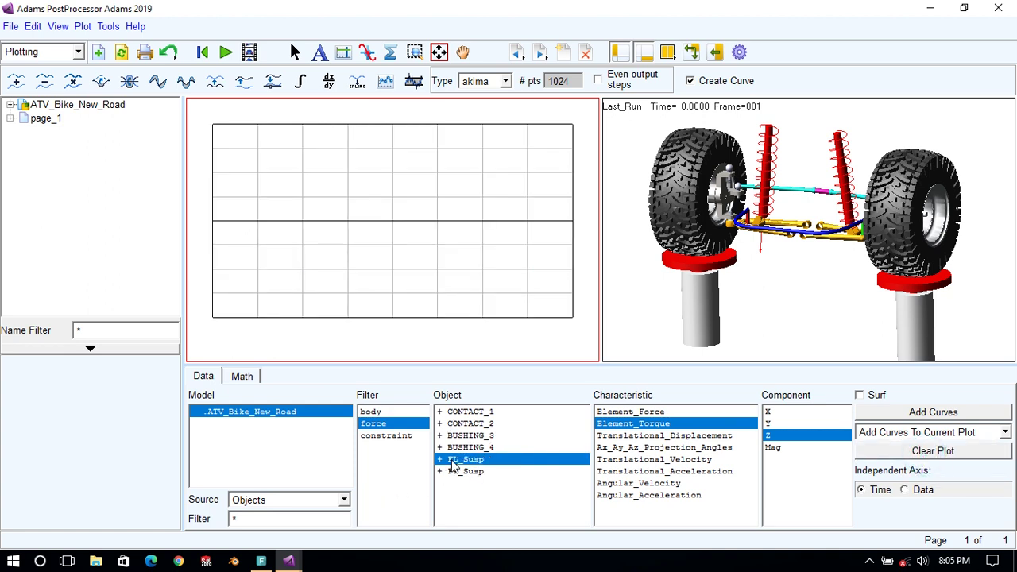
left_click(638, 413)
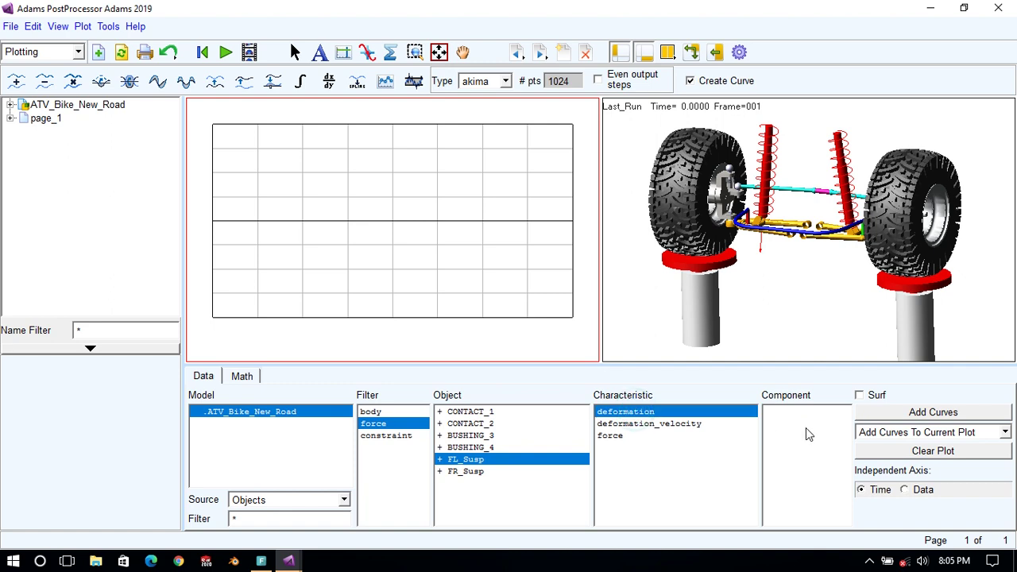
left_click(949, 416)
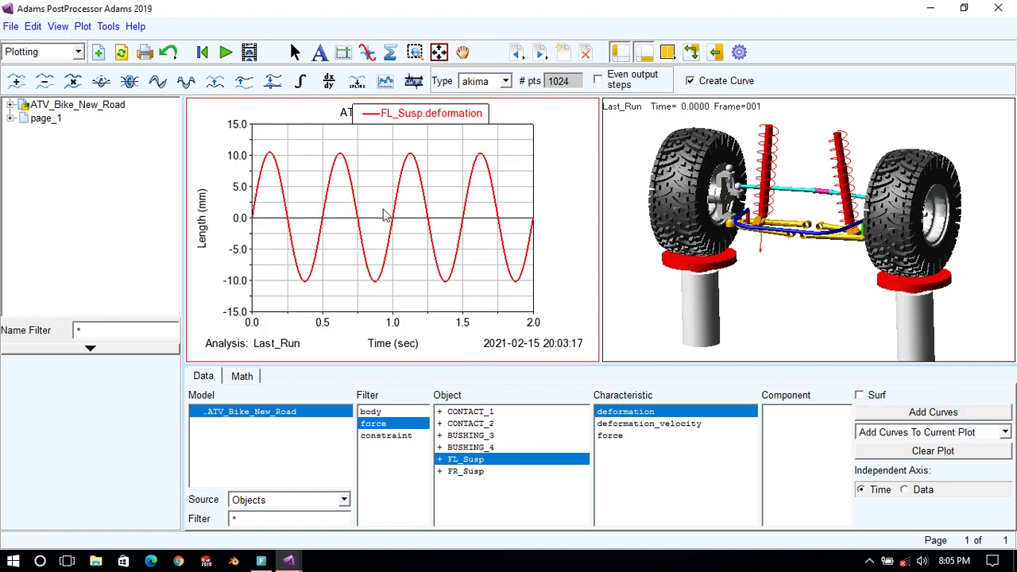
Clear the plot, filter the objects by body, and expand roll_bar to list its markers.
left_click(922, 451)
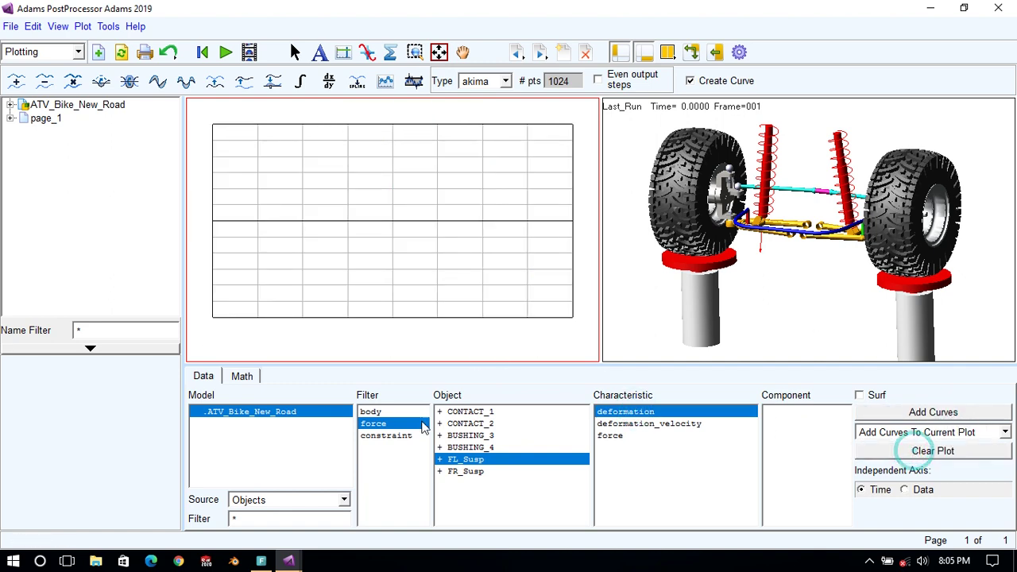
left_click(387, 436)
left_click(380, 412)
scroll(491, 441, "down", 2)
scroll(493, 442, "up", 2)
scroll(498, 453, "down", 5)
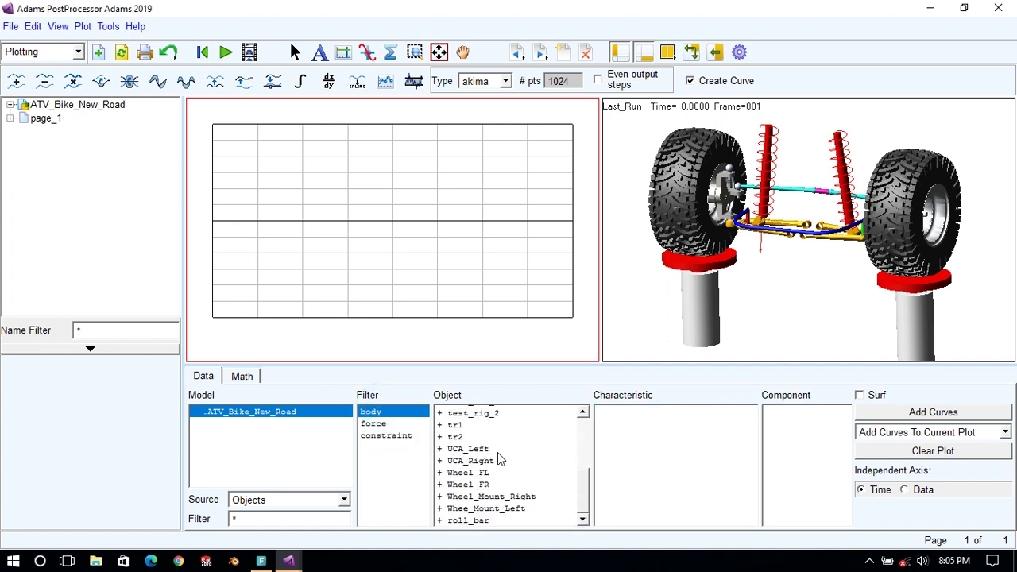
left_click(476, 521)
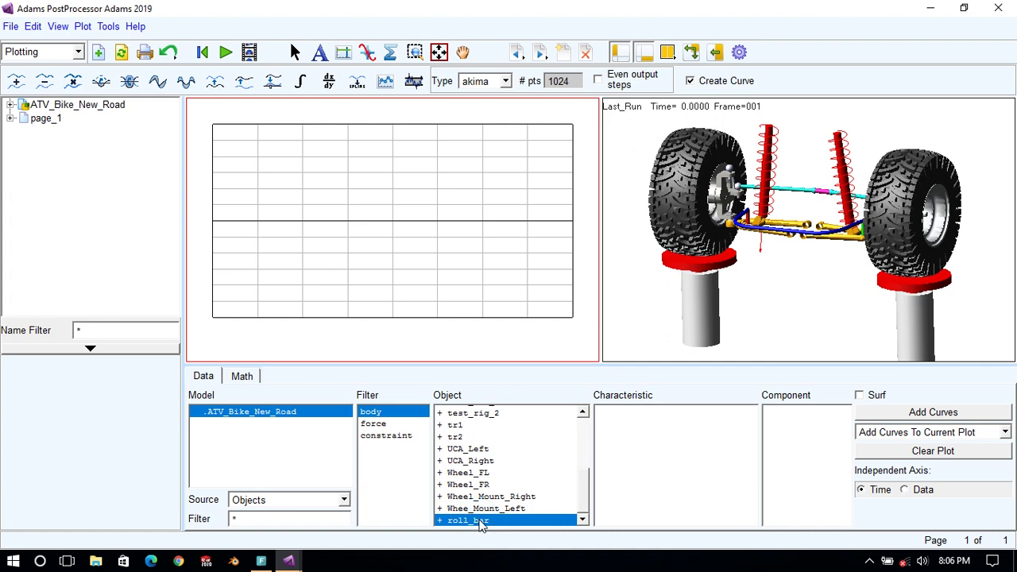
double_click(481, 523)
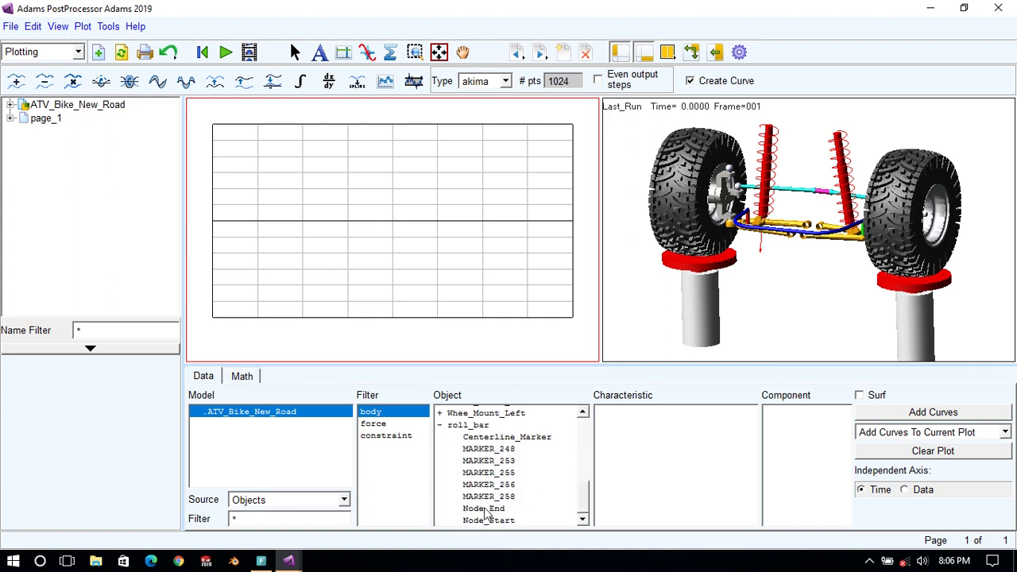
Plot the Total_Force_On_Point magnitude at the roll bar's Node_Start marker.
left_click(489, 510)
left_click(488, 520)
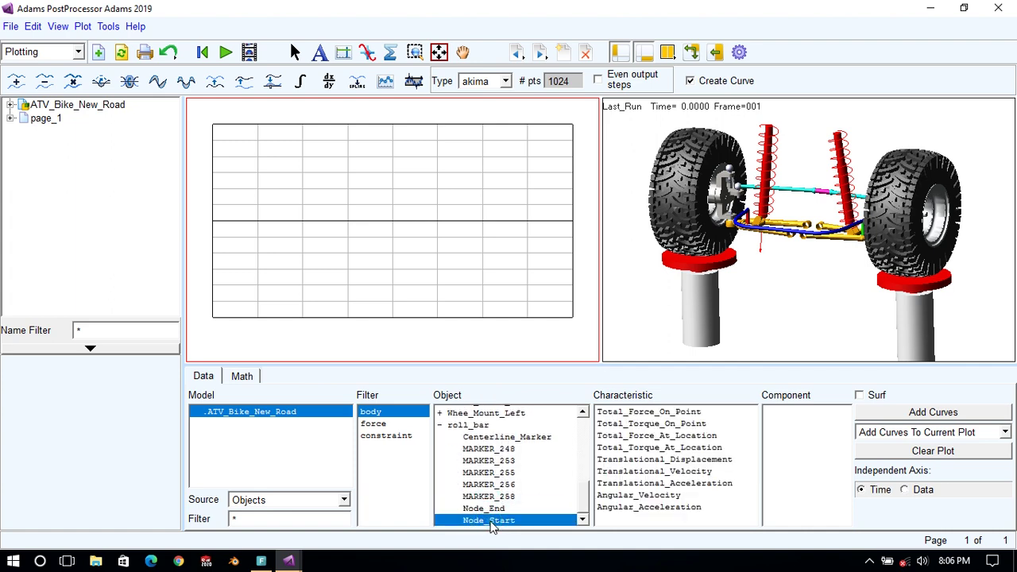
left_click(673, 412)
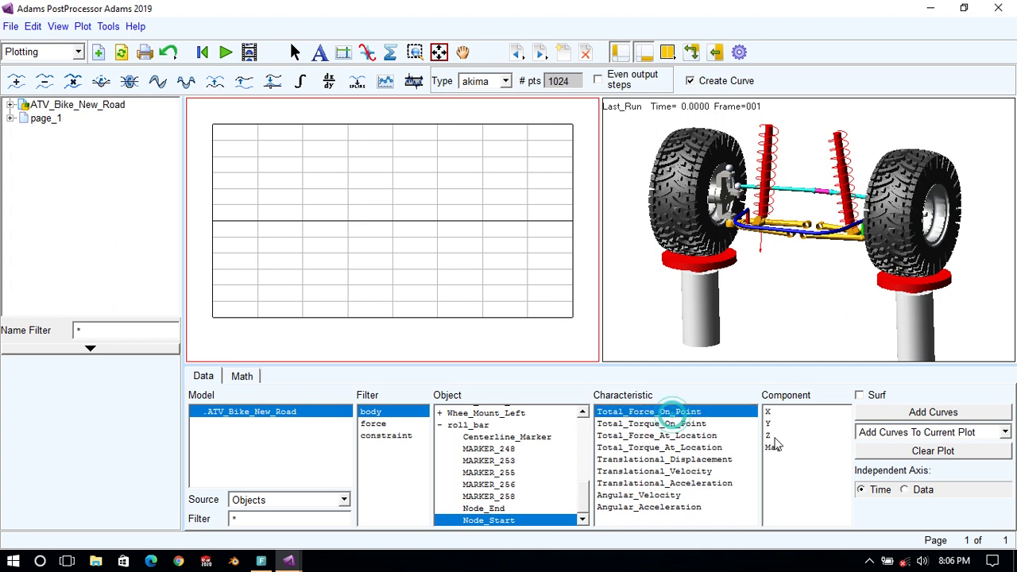
left_click(771, 448)
left_click(866, 410)
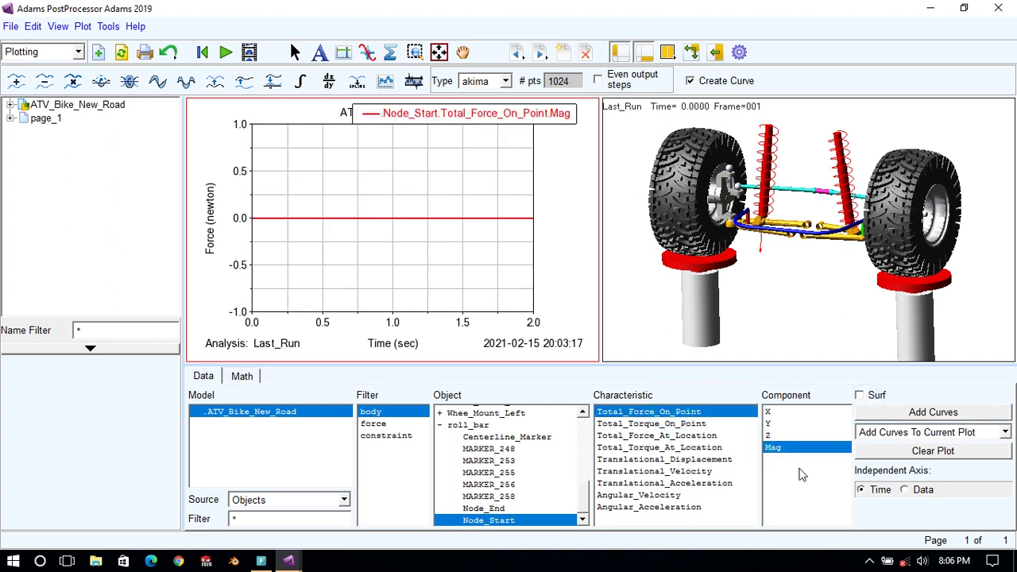
Plot the Total_Force_On_Point magnitude for MARKER_248 and MARKER_258 of the roll bar separately, clearing the plot before and after each.
left_click(884, 452)
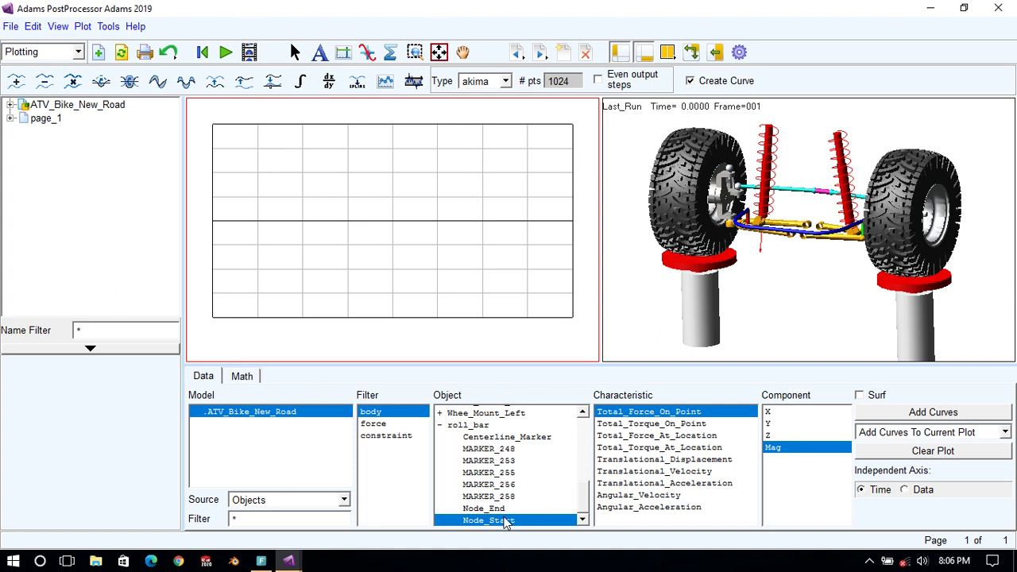
left_click(489, 449)
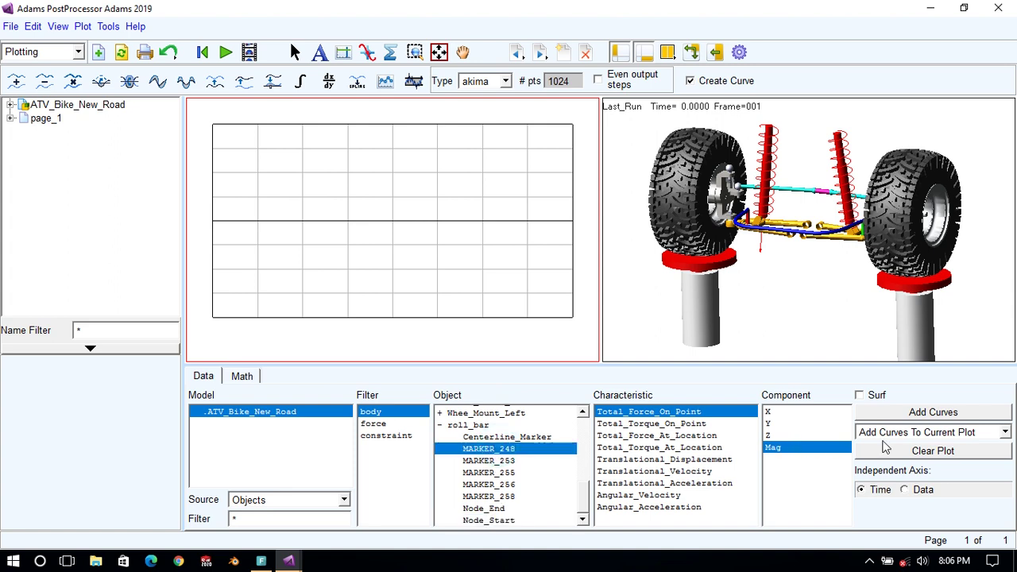
left_click(921, 413)
left_click(884, 453)
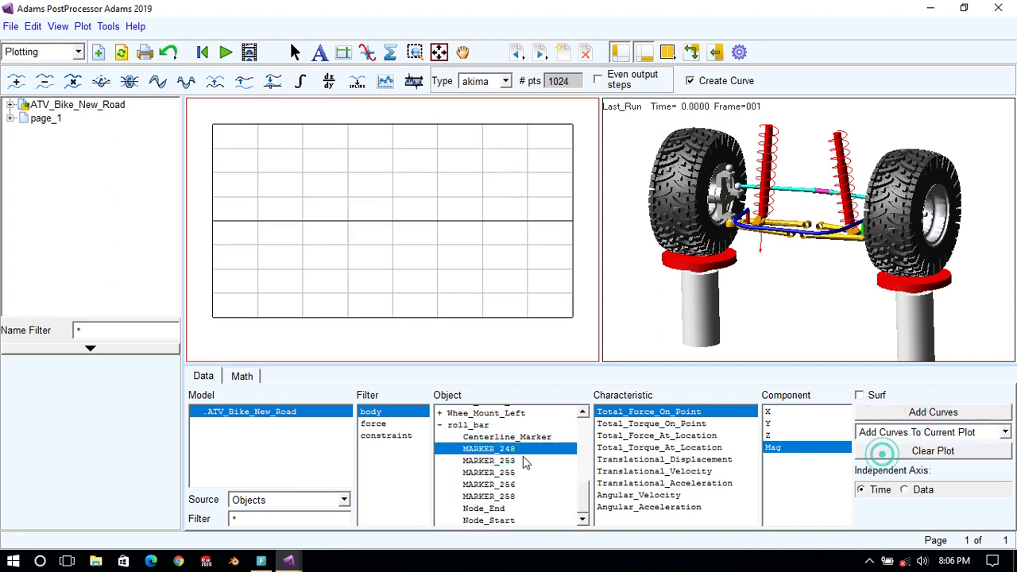
left_click(489, 497)
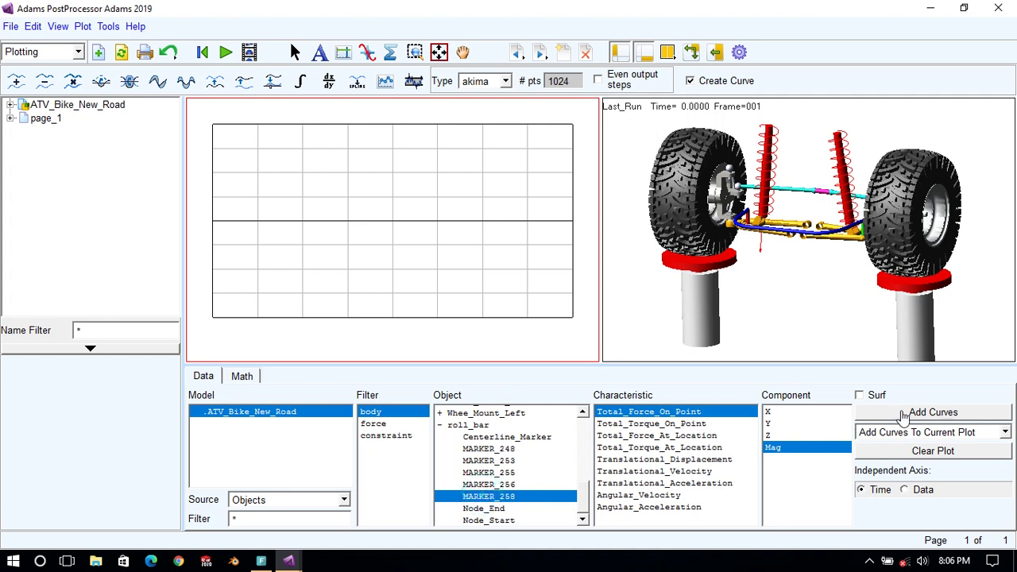
left_click(905, 415)
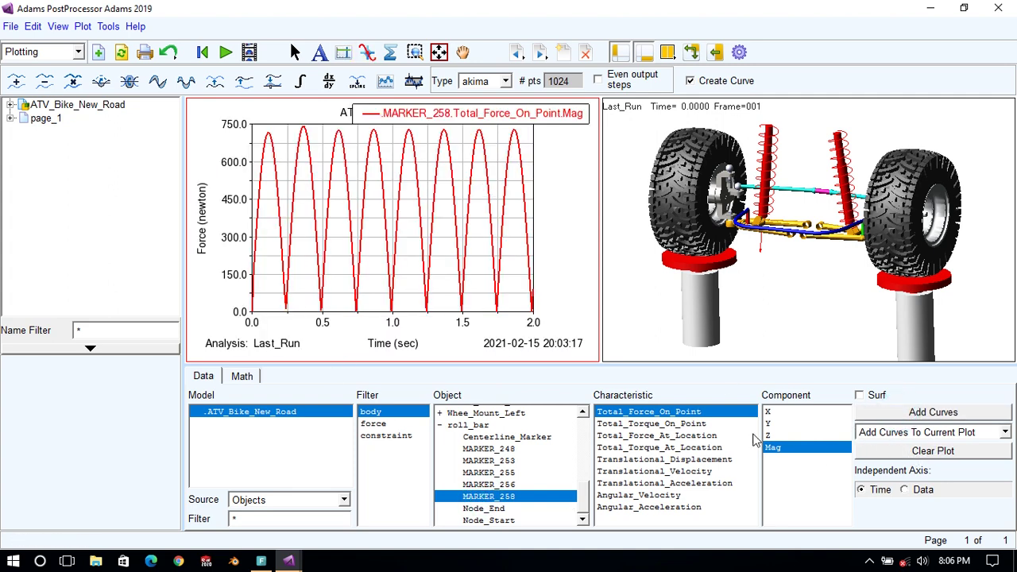
left_click(958, 457)
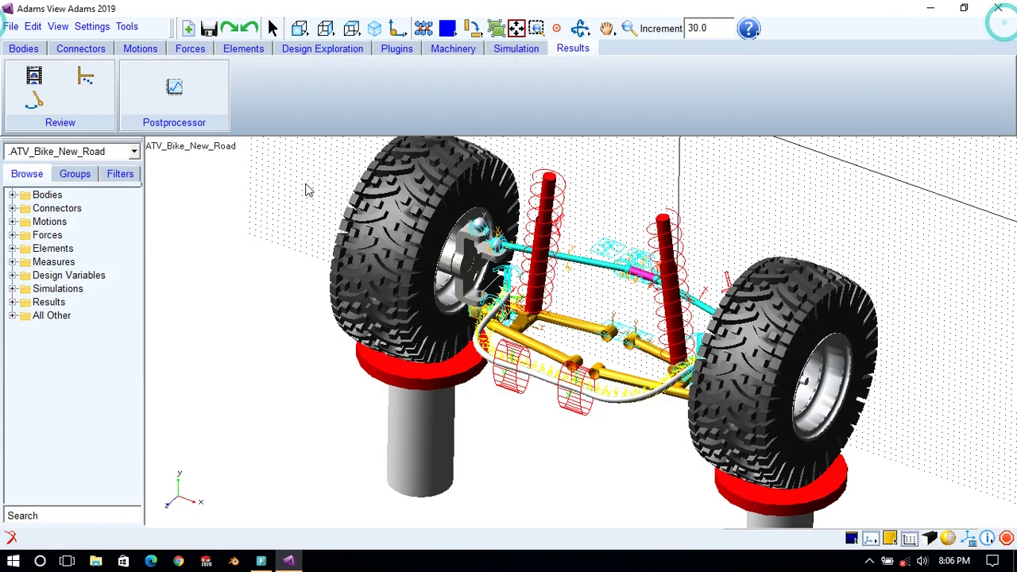
Close PostProcessor to return to Adams View and open the Durability plugin.
left_click(998, 8)
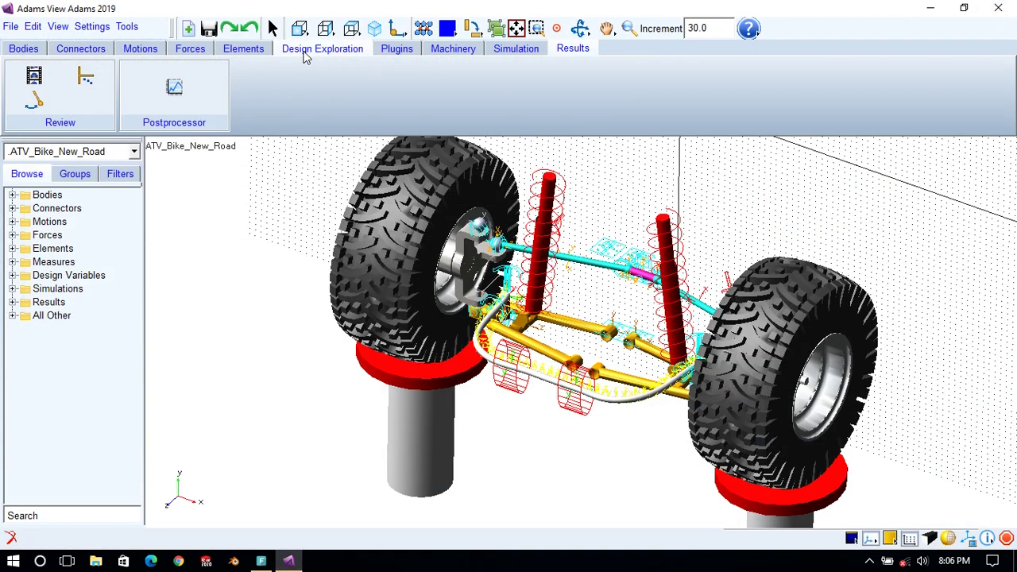
left_click(239, 52)
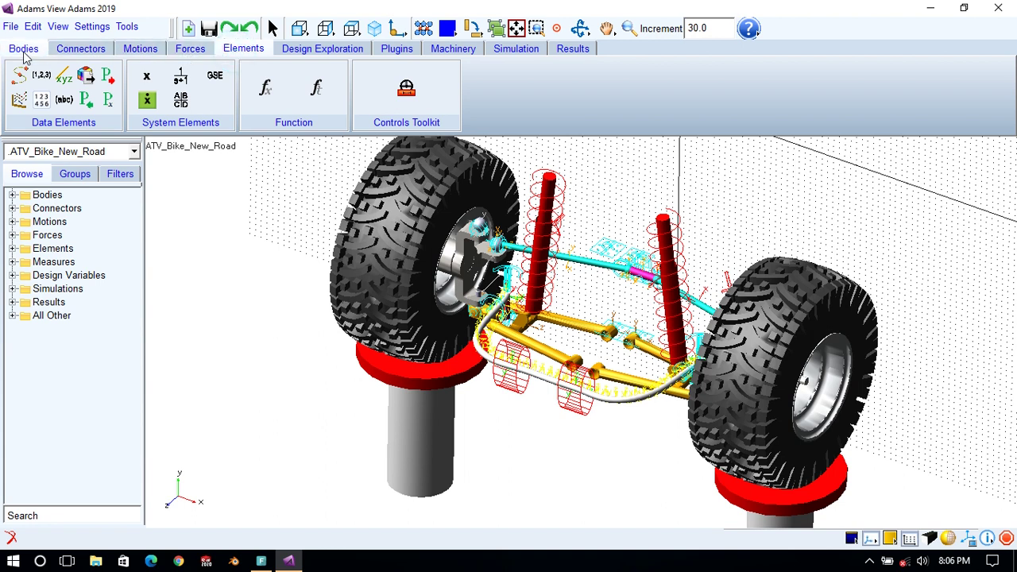
left_click(24, 50)
left_click(397, 50)
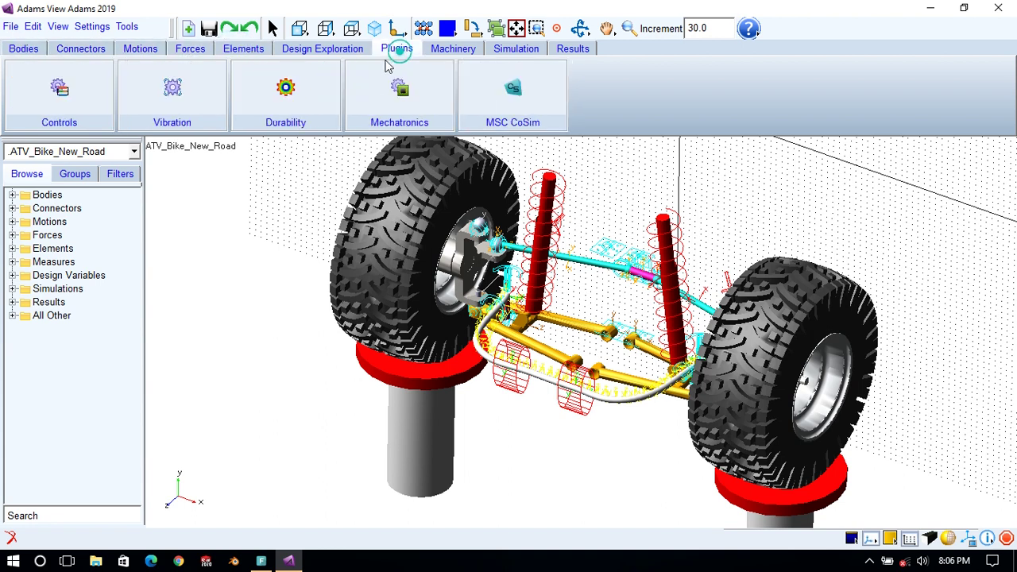
left_click(286, 91)
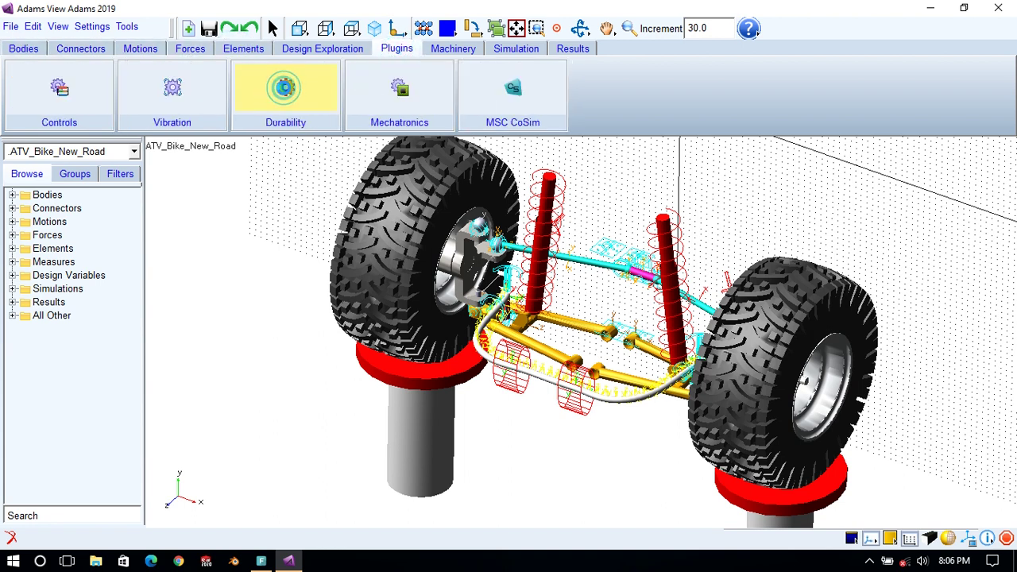
Start the Durability FE part output computation, choosing the Last_Run analysis and the roll_bar FE part.
left_click(286, 94)
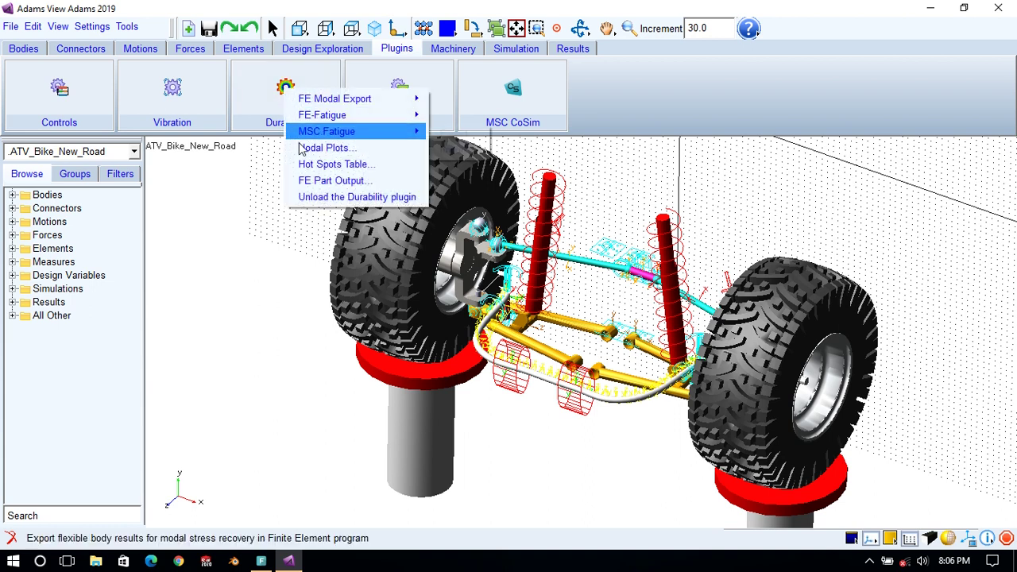
left_click(320, 183)
right_click(255, 163)
mouse_move(278, 169)
mouse_move(396, 208)
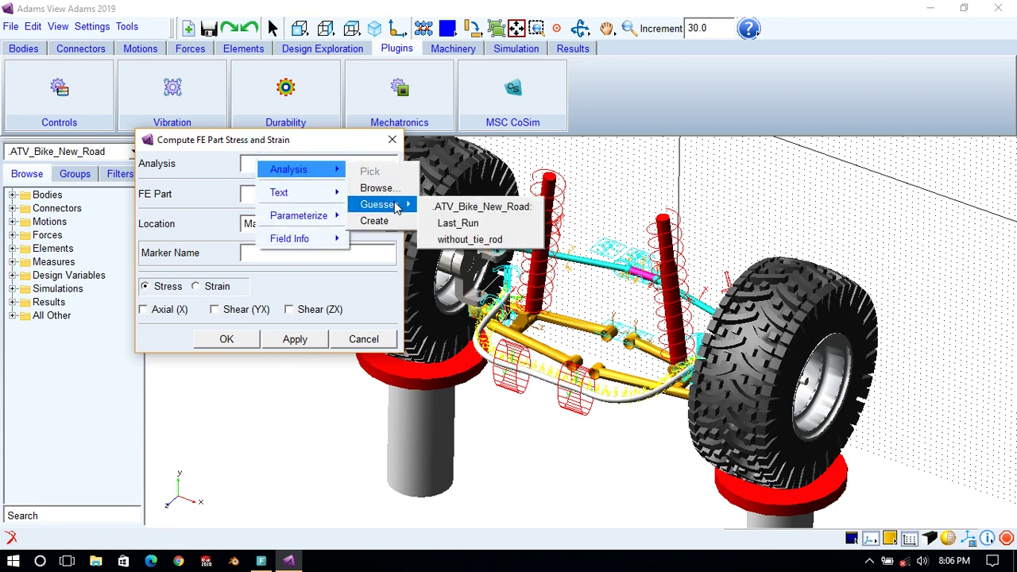
left_click(457, 221)
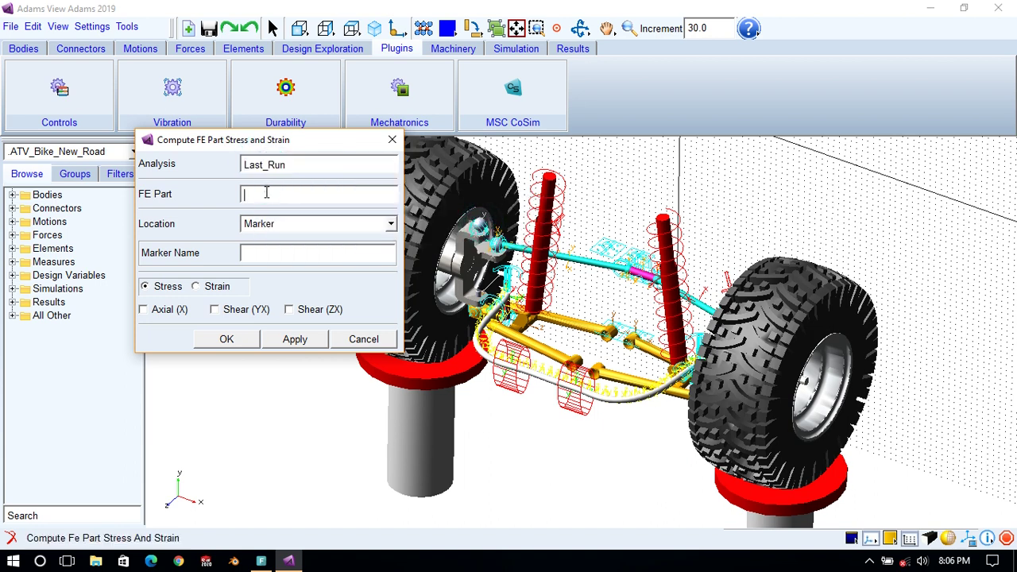
right_click(267, 193)
mouse_move(298, 203)
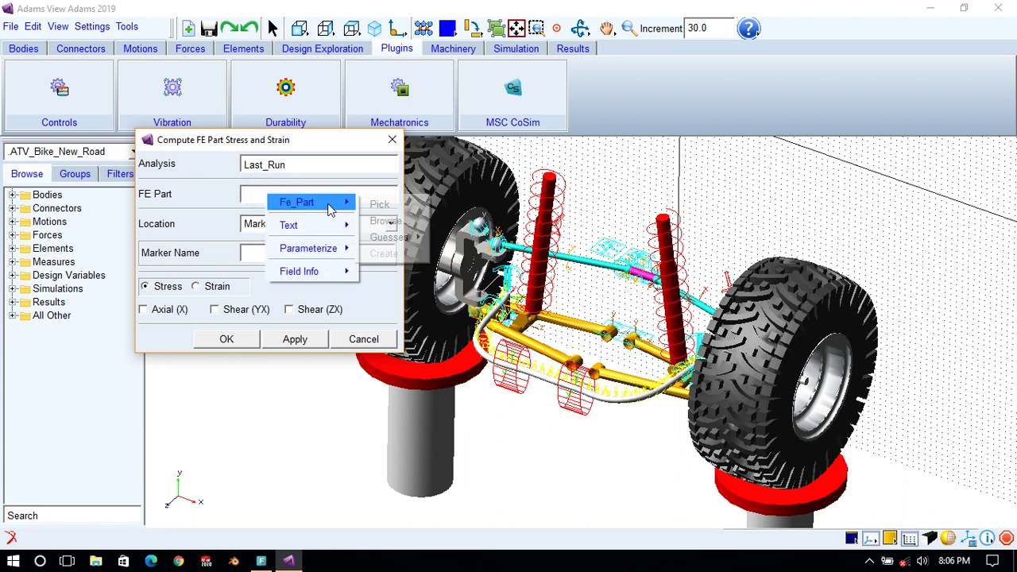
mouse_move(394, 237)
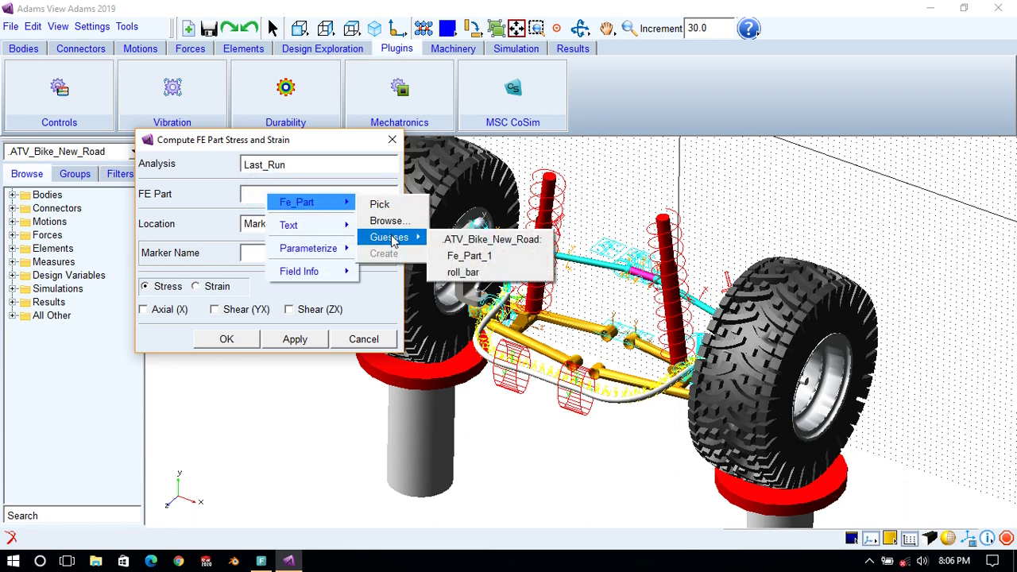
left_click(470, 273)
Set the output location to Node and choose Fe_Node_1 of roll_bar.
left_click(273, 227)
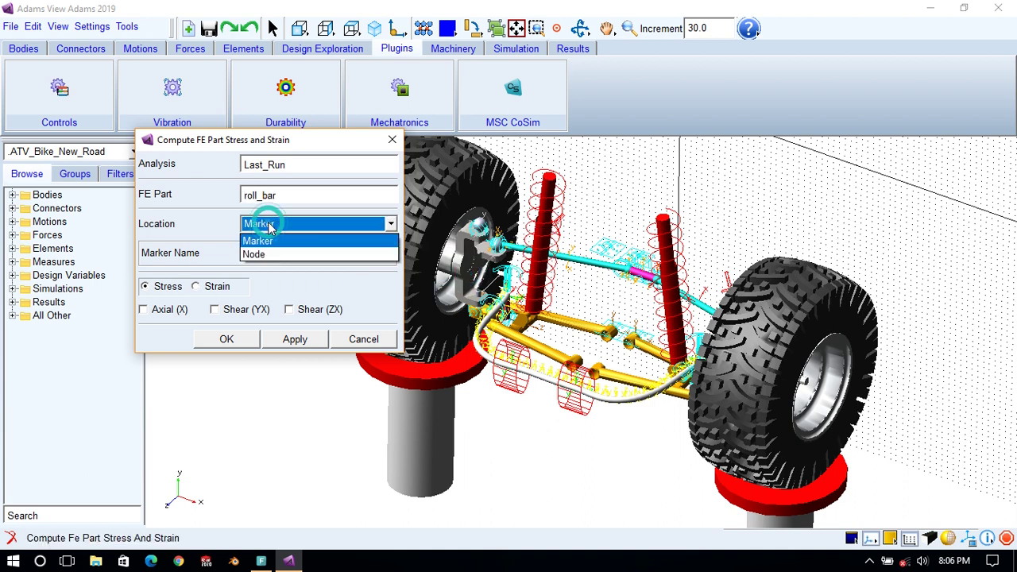
left_click(255, 254)
left_click(265, 253)
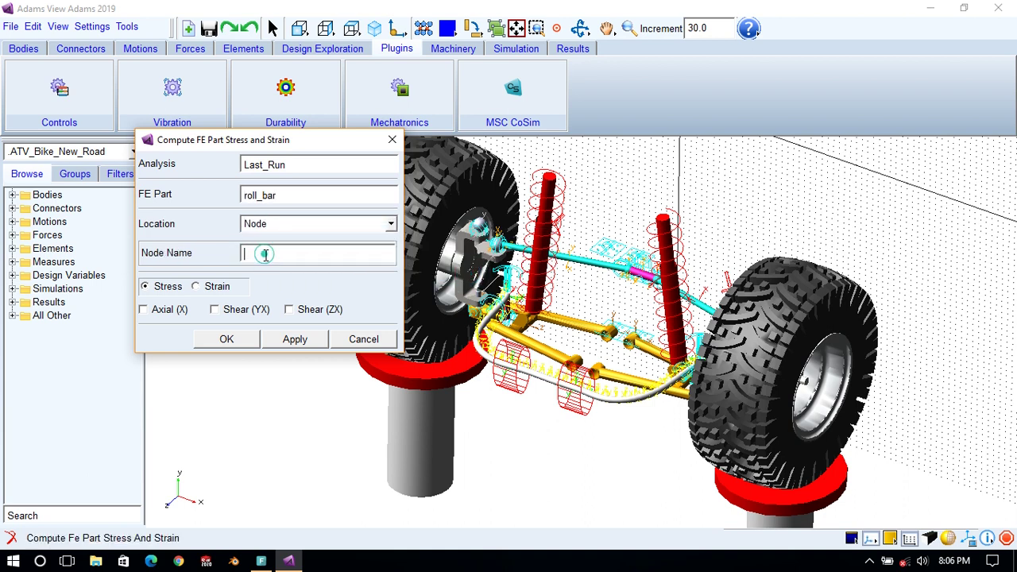
right_click(263, 254)
mouse_move(310, 266)
mouse_move(401, 304)
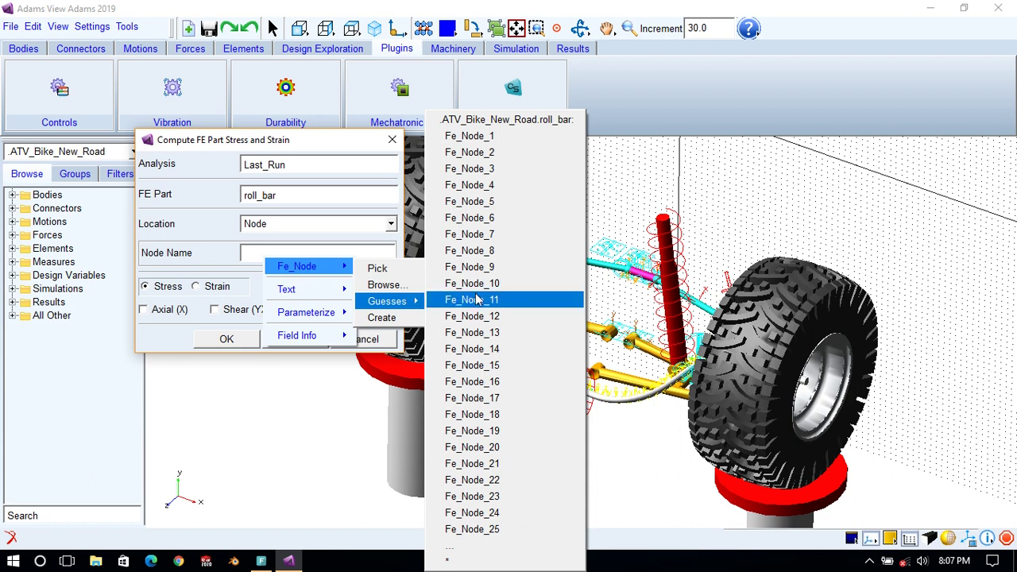
left_click(504, 140)
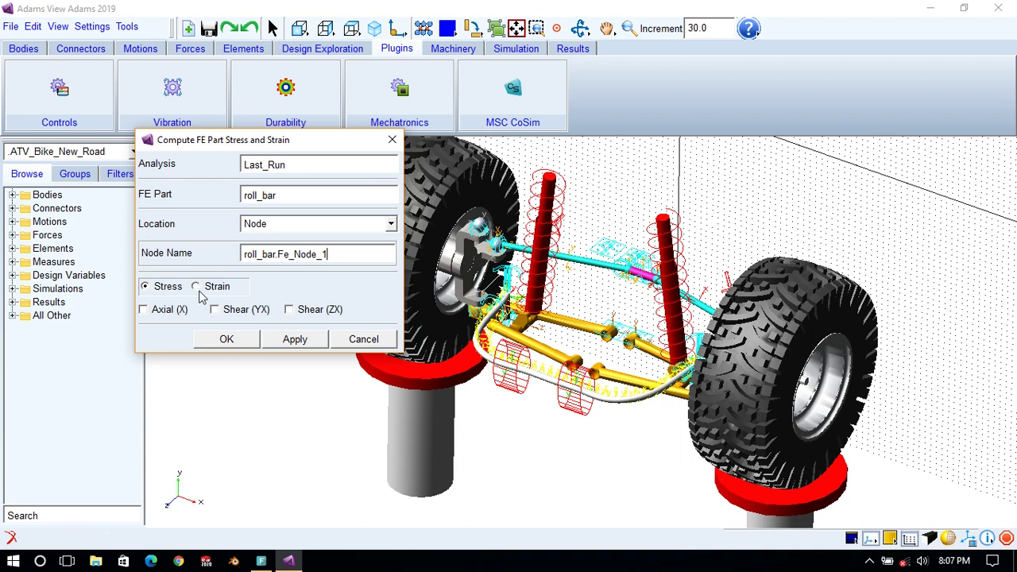
Compute the axial (X), shear (YX) and shear (ZX) stresses for the selected node.
left_click(143, 309)
left_click(215, 309)
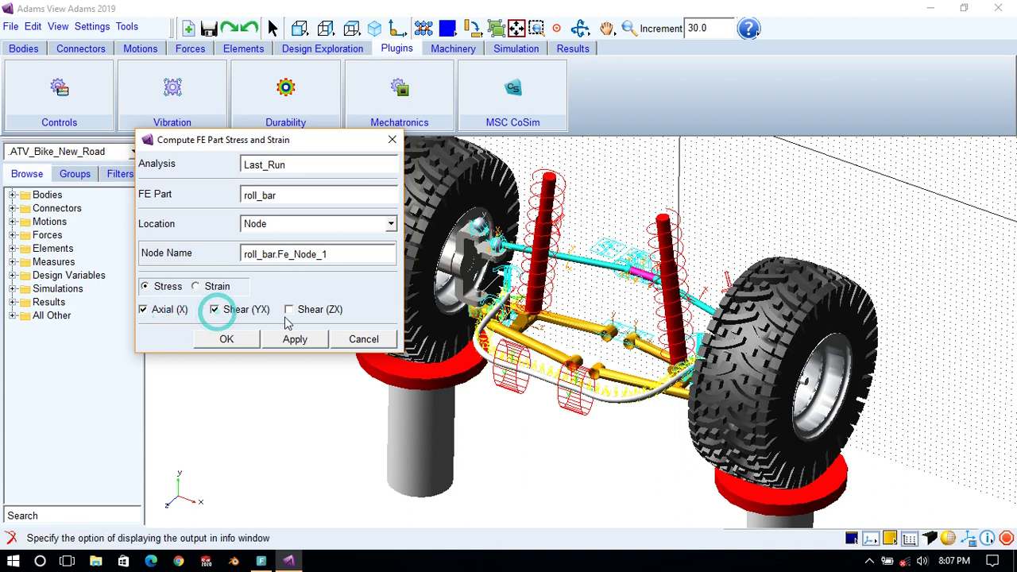
left_click(289, 309)
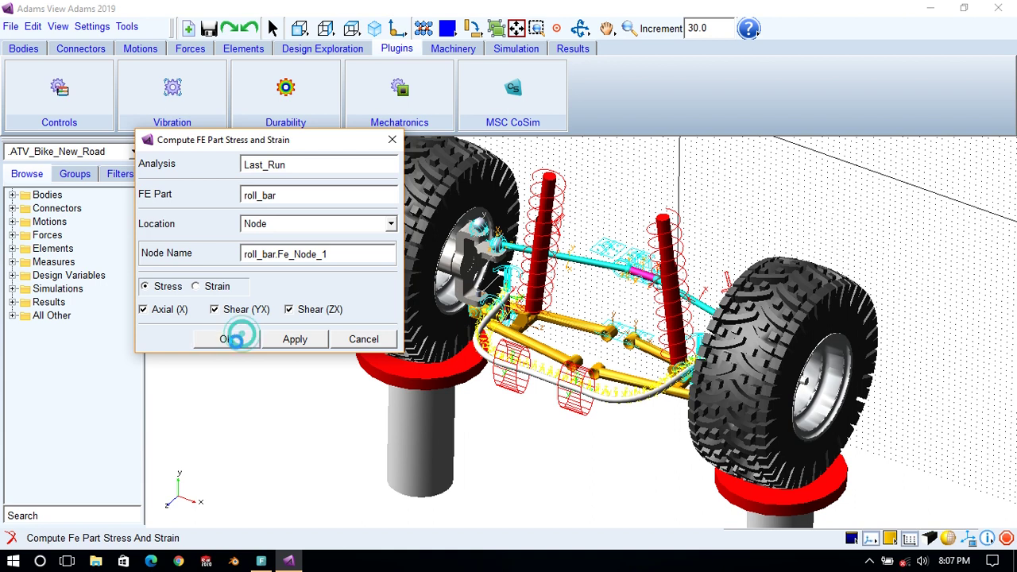
left_click(228, 339)
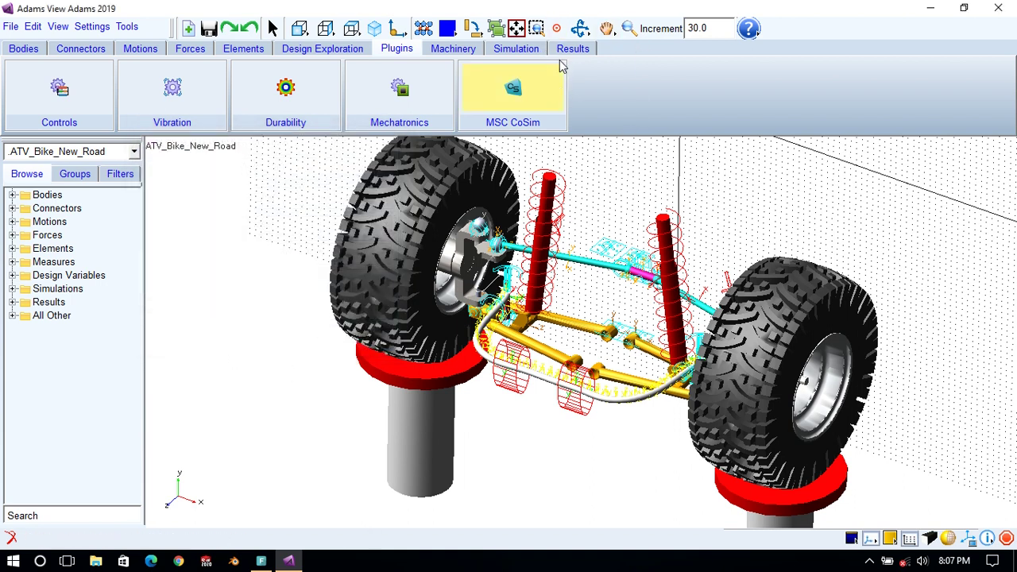
Switch to Adams PostProcessor and make the animation view of the suspension active.
left_click(569, 54)
left_click(171, 94)
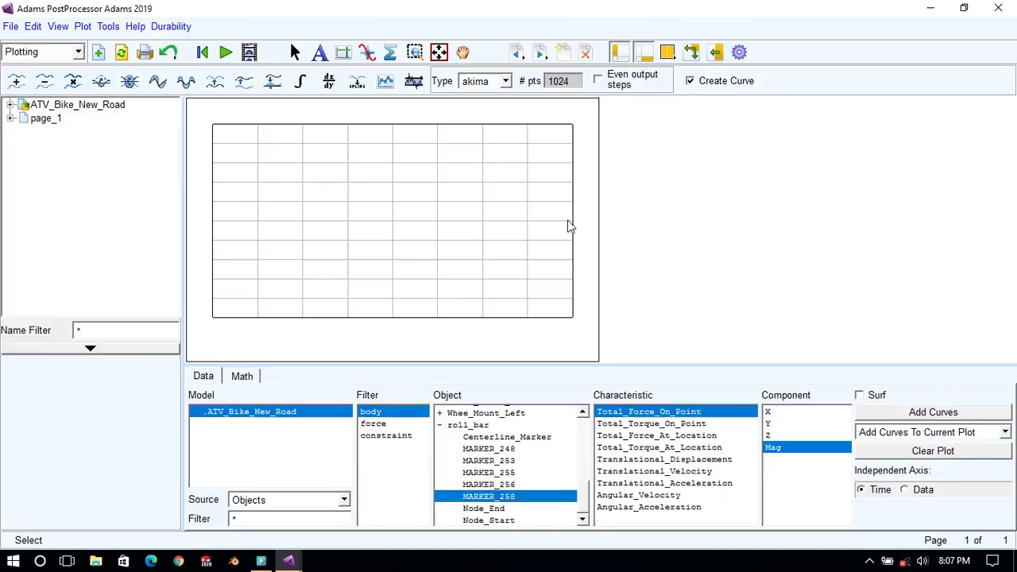
left_click(502, 193)
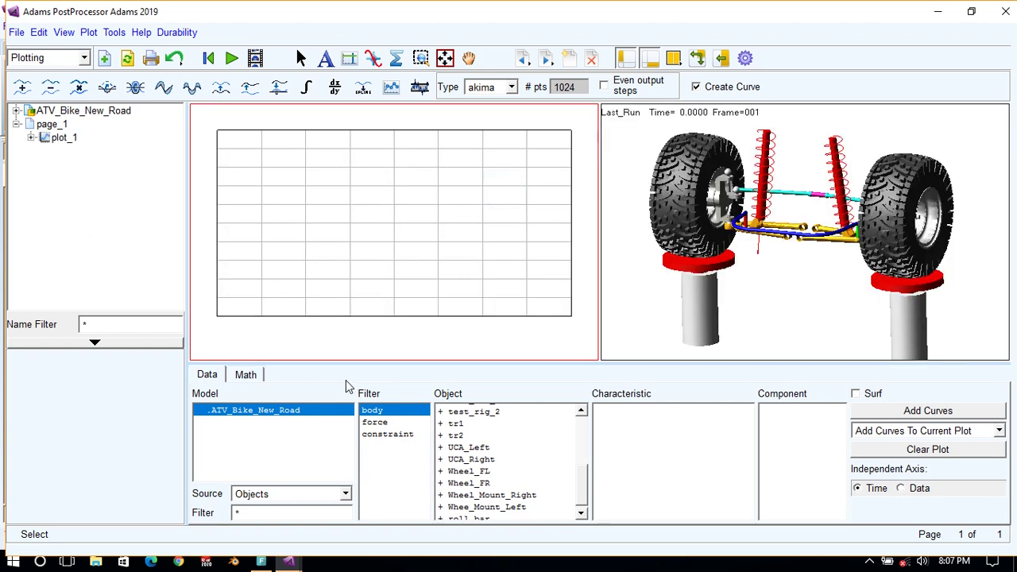
scroll(475, 505, "down", 1)
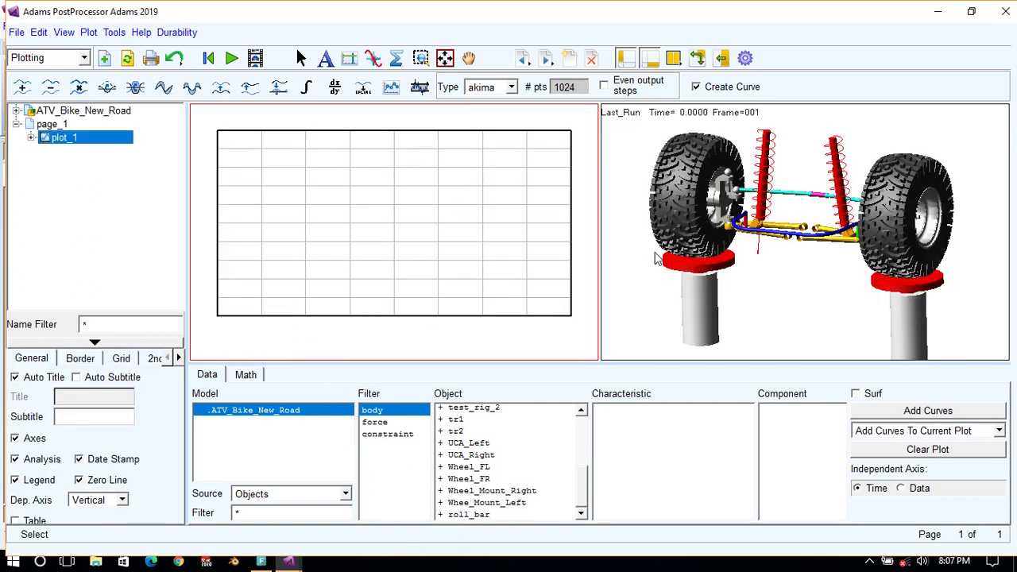
left_click(613, 264)
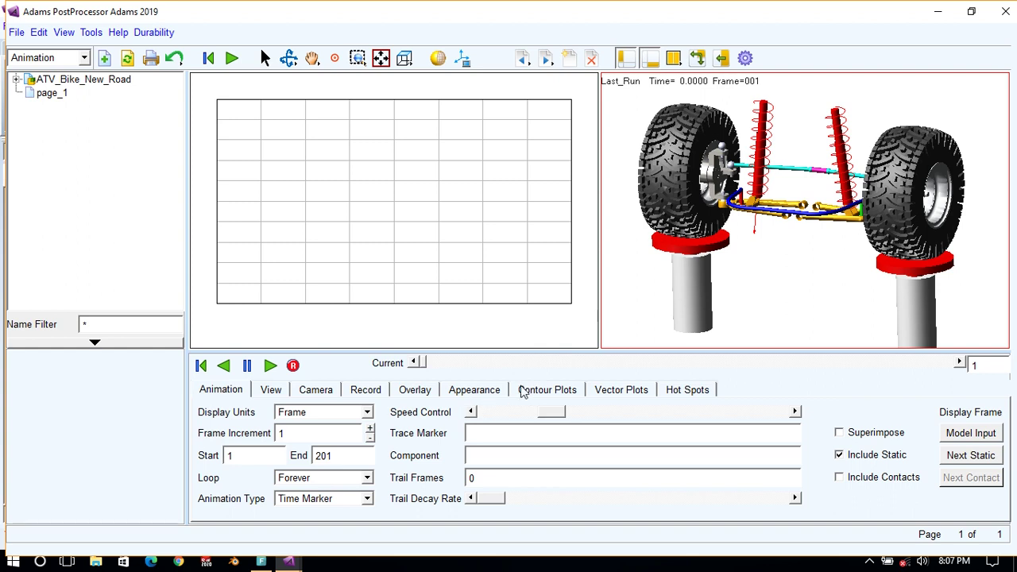
Try a Von Mises Stress contour plot on the suspension animation and dismiss the message.
left_click(526, 391)
left_click(336, 433)
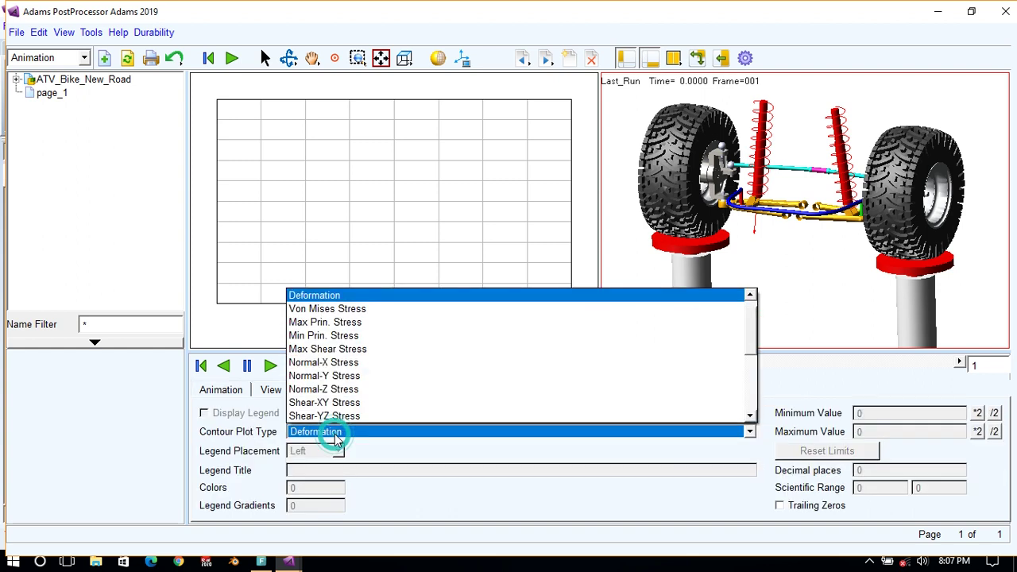
left_click(340, 310)
left_click(734, 421)
left_click(755, 421)
Try a Shear-XY Stress contour plot on the suspension with its legend displayed.
left_click(380, 439)
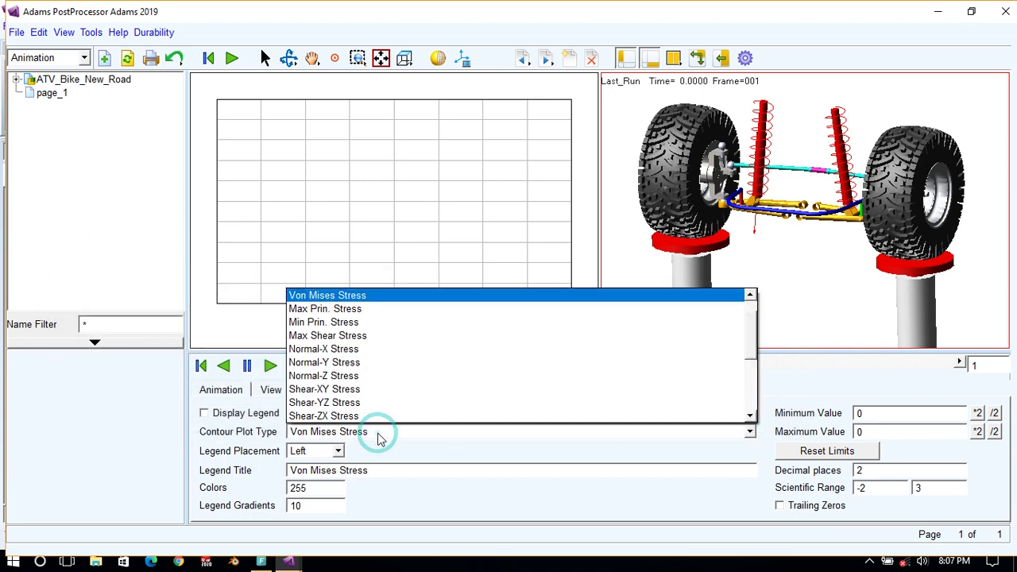
left_click(359, 391)
left_click(224, 413)
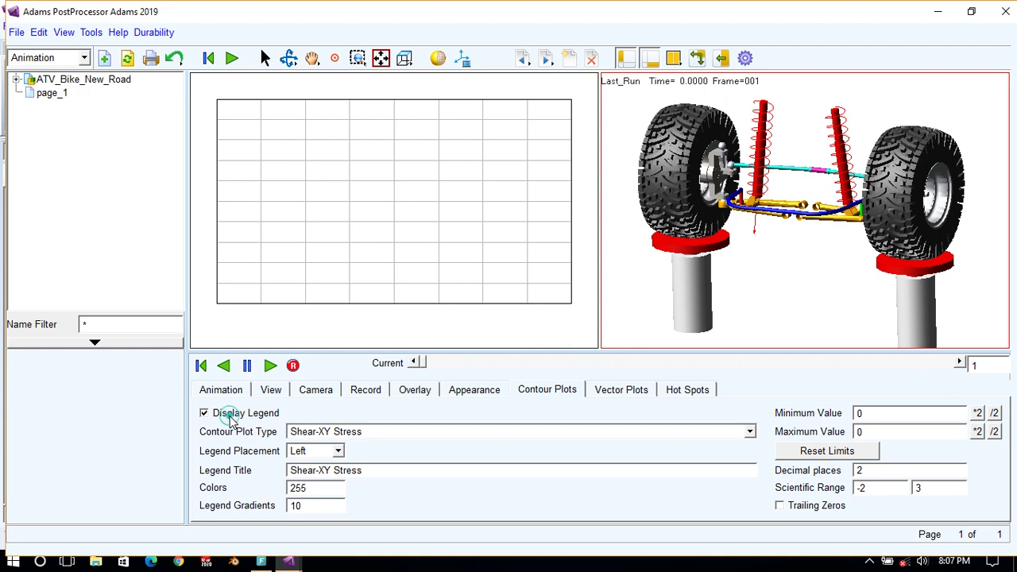
key("t")
left_click_drag(771, 275, 771, 250)
key("z")
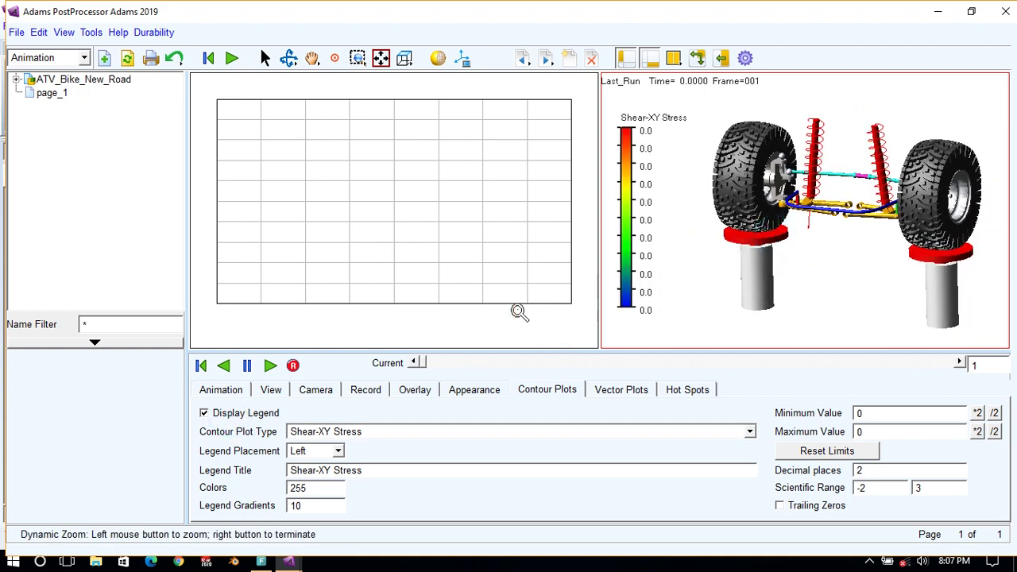
Change the contour plot type to Normal-X Stress and dismiss the message.
left_click(363, 433)
scroll(362, 398, "up", 3)
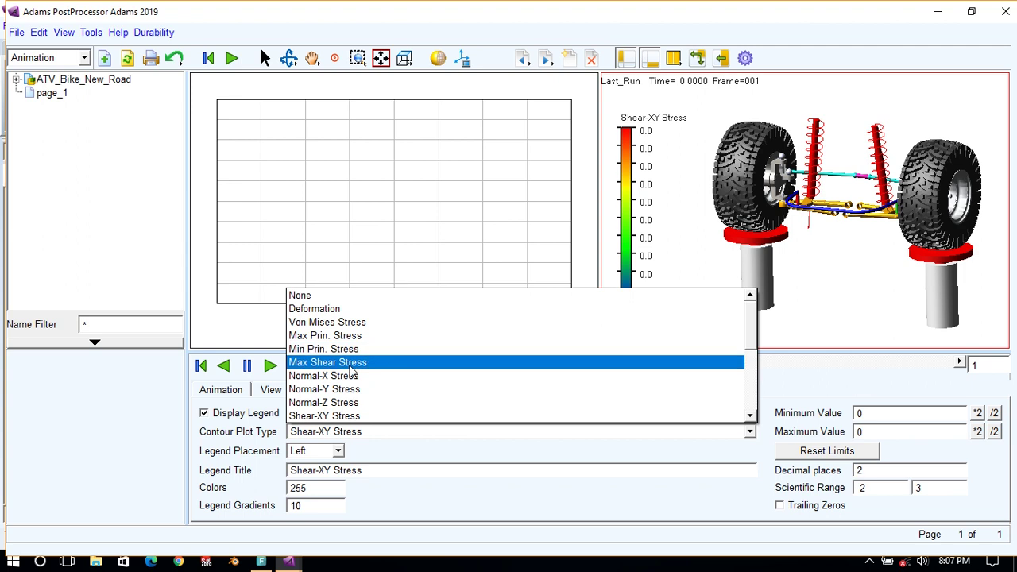
left_click(347, 376)
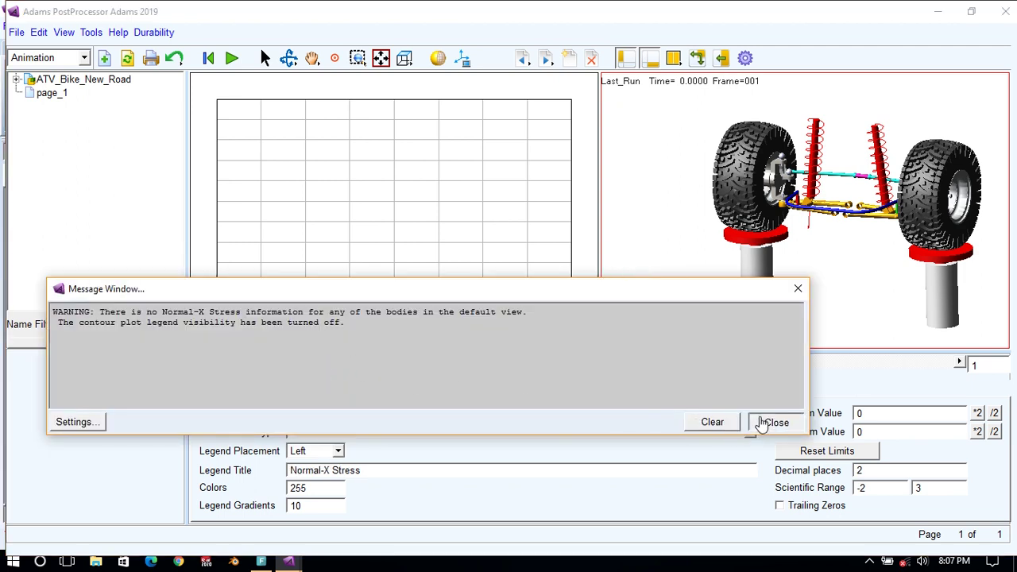
left_click(769, 422)
Recompute the axial and both shear stresses at roll_bar's Fe_Node_1, and toggle the Normal-X Stress legend on and off.
left_click(165, 35)
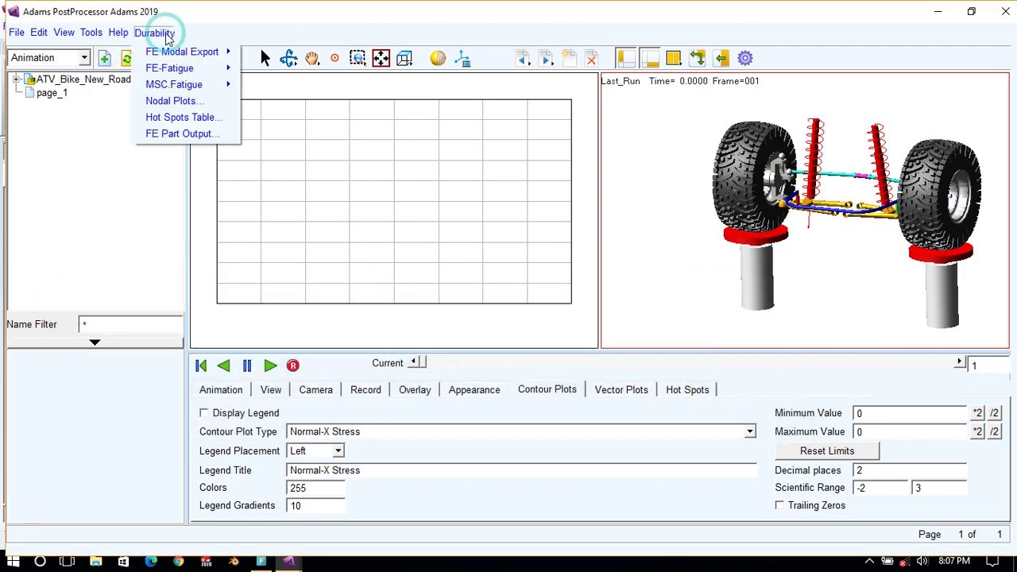
left_click(182, 134)
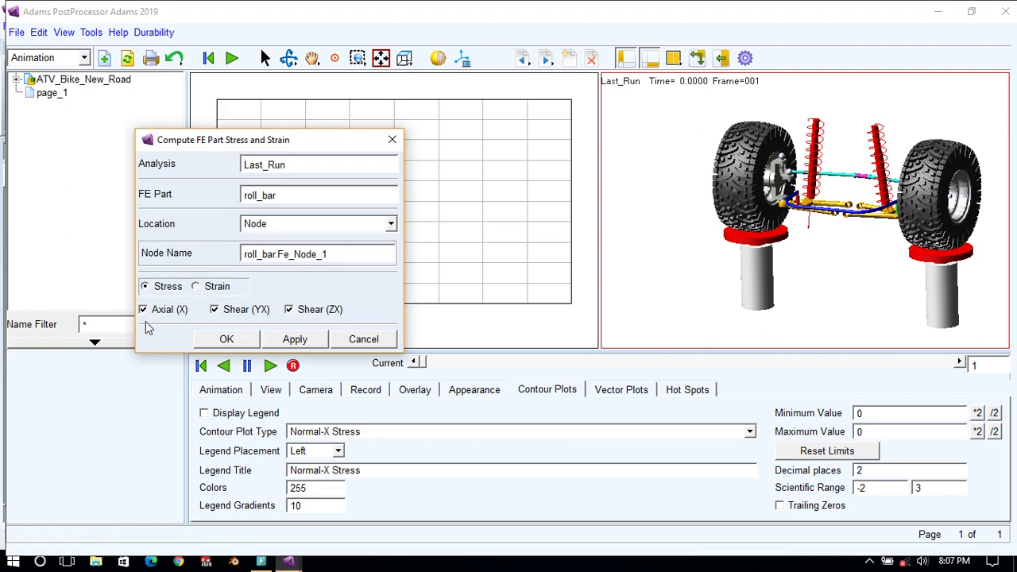
left_click(227, 340)
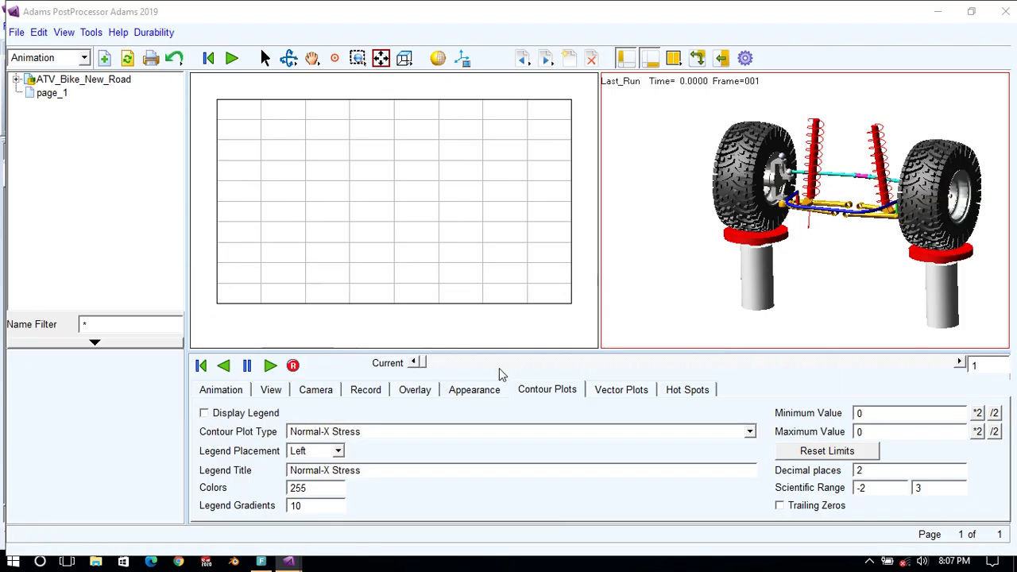
left_click(232, 415)
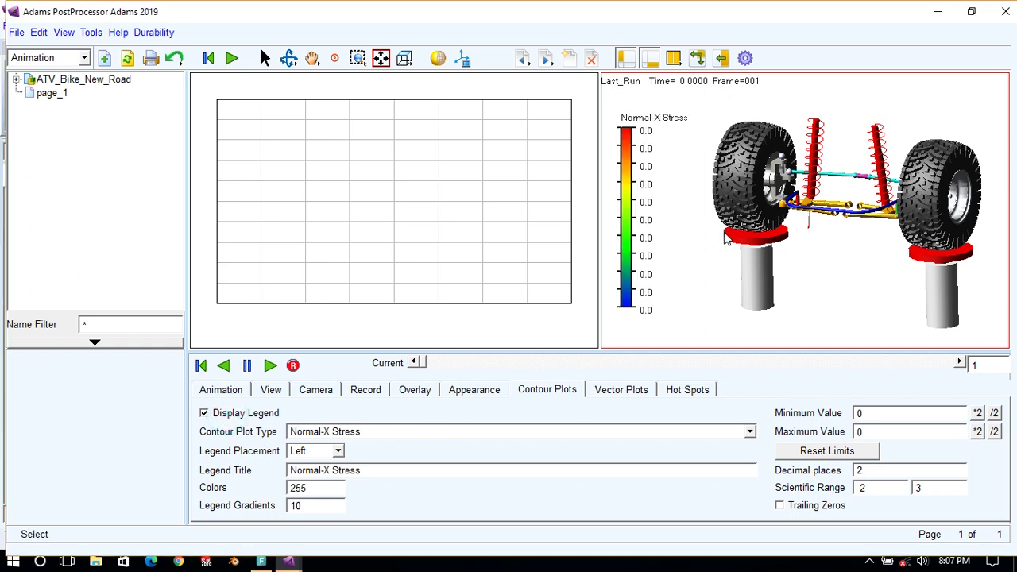
left_click(223, 417)
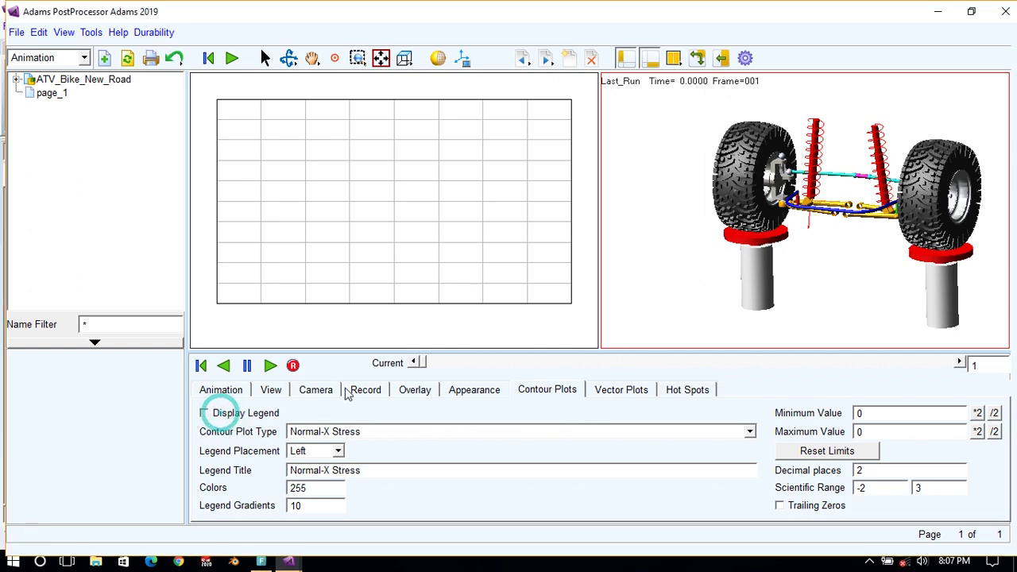
Activate the empty plot and expand roll_bar in the object list to show its markers.
left_click(409, 216)
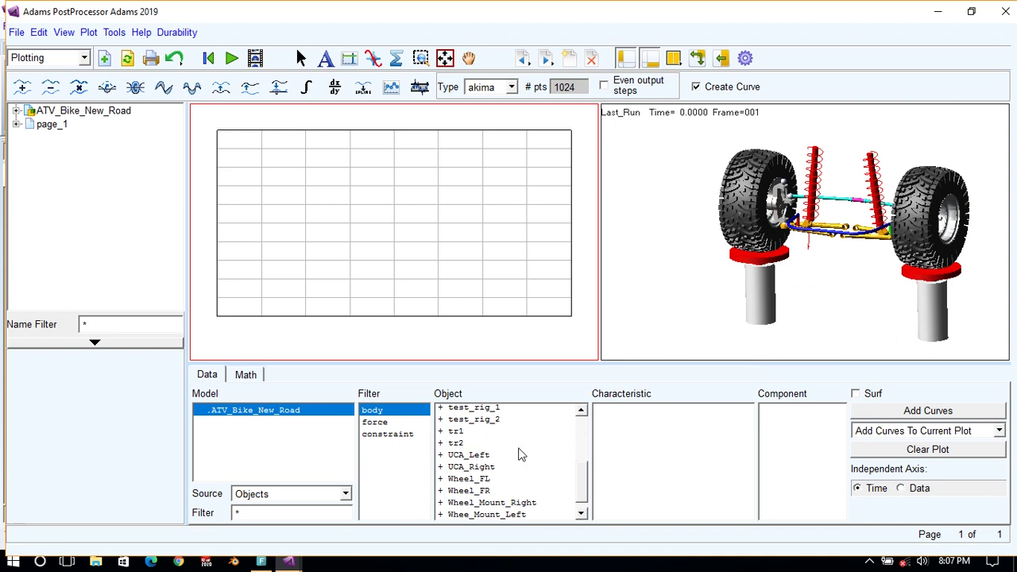
mouse_move(584, 486)
left_mouse_down()
mouse_move(584, 428)
mouse_move(581, 498)
left_mouse_up()
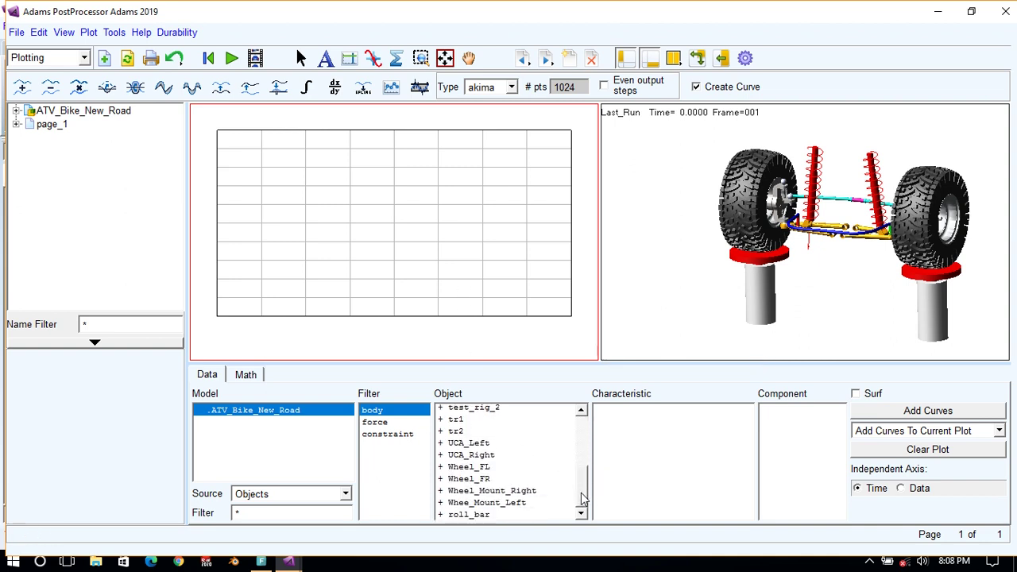
double_click(473, 515)
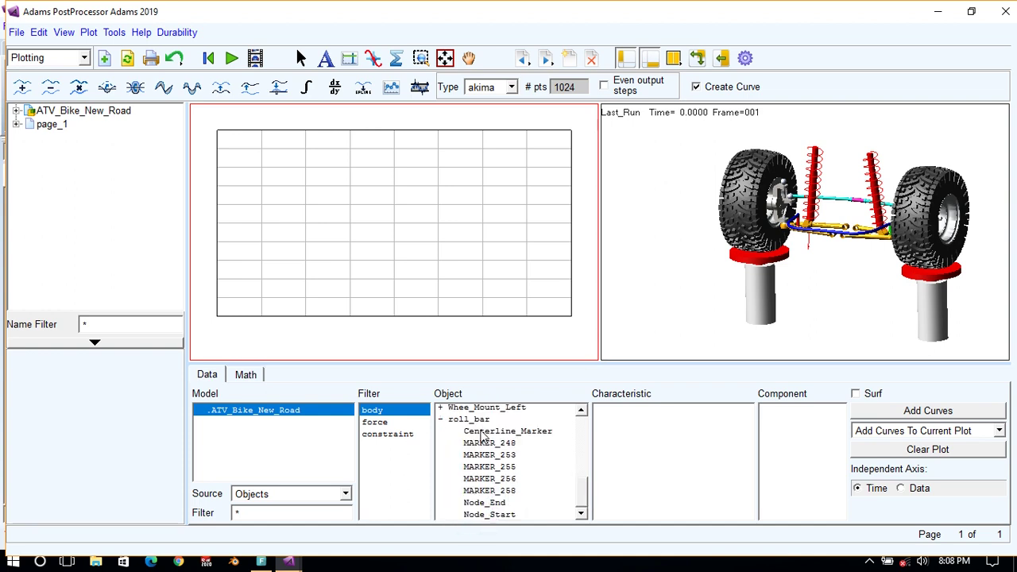
Plot the Total_Force_At_Location magnitude at the roll bar's Node_Start marker.
left_click(490, 503)
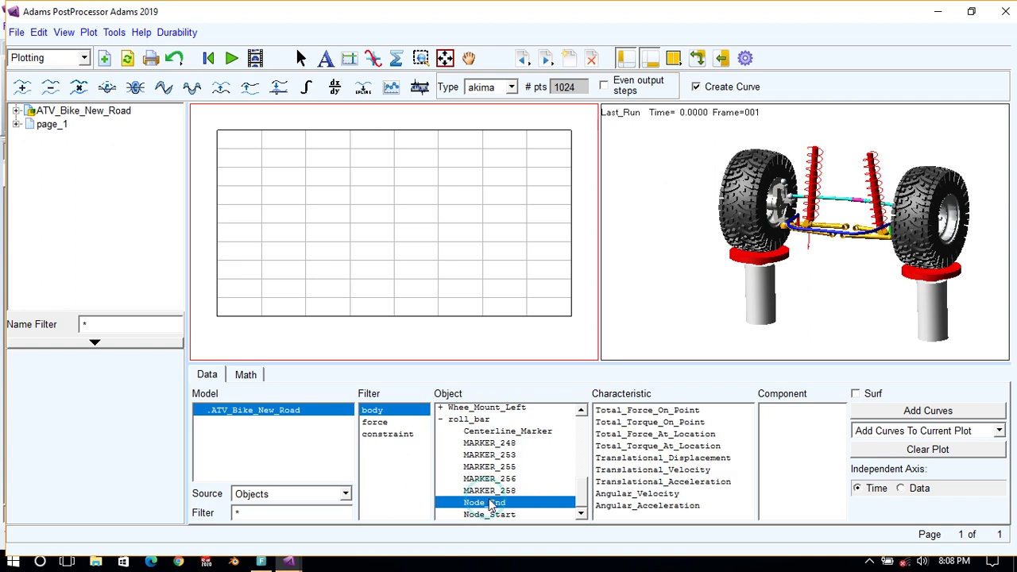
left_click(512, 515)
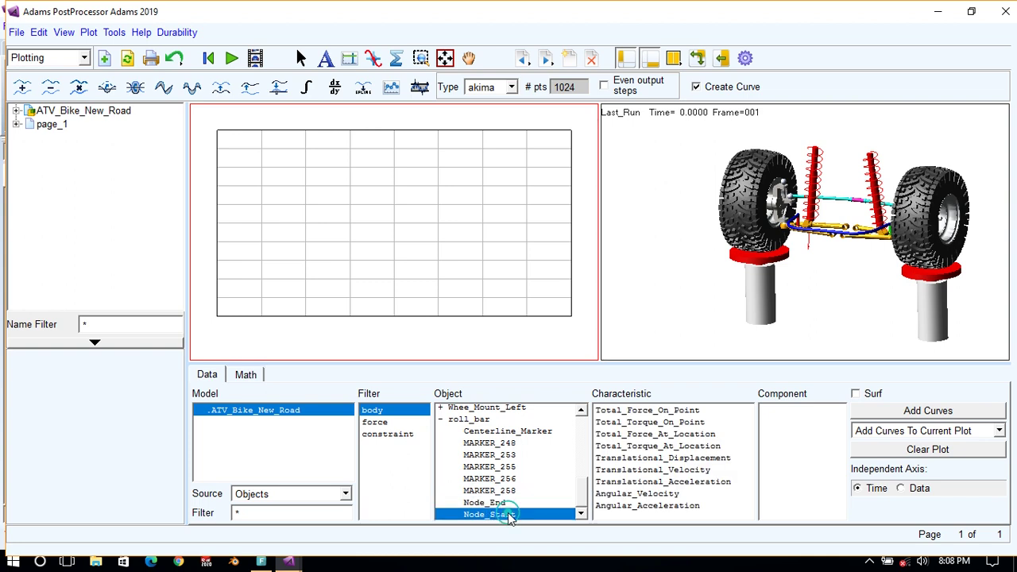
left_click(645, 422)
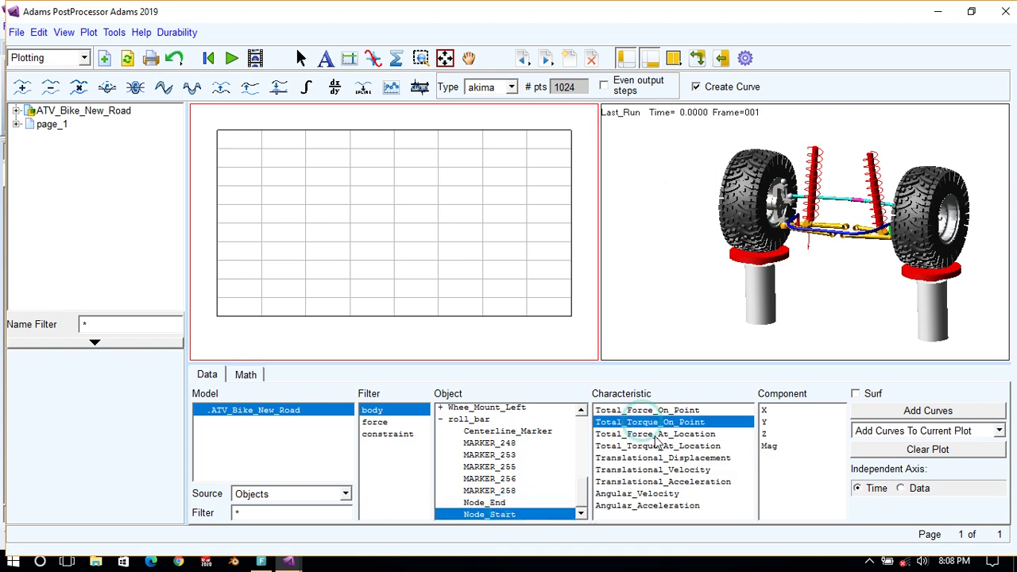
left_click(650, 434)
left_click(787, 447)
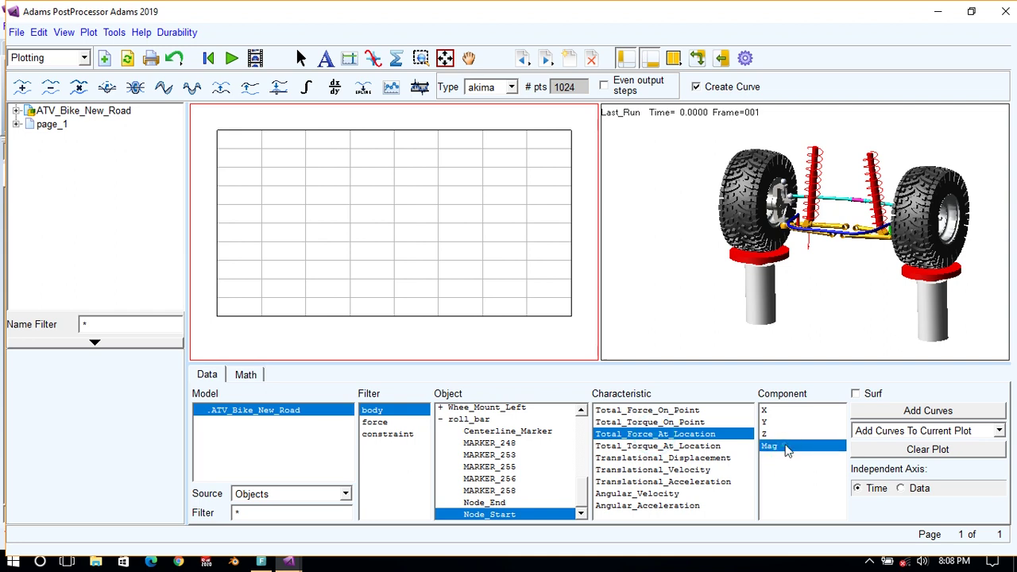
left_click(879, 413)
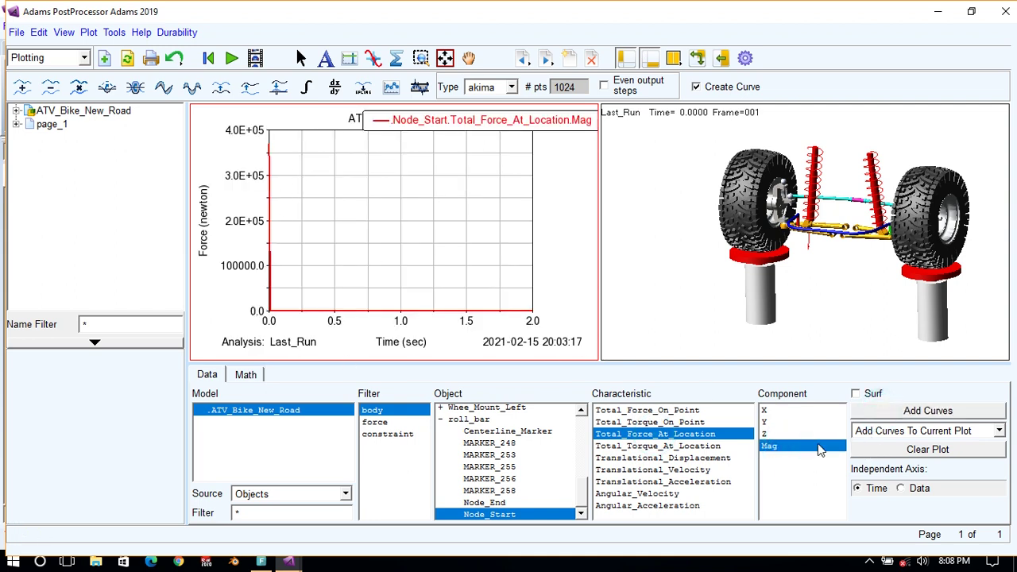
Clear the Node_Start force curve from the plot and zoom the animation view in on the roll bar between the wheels.
left_click(878, 450)
left_click(429, 193)
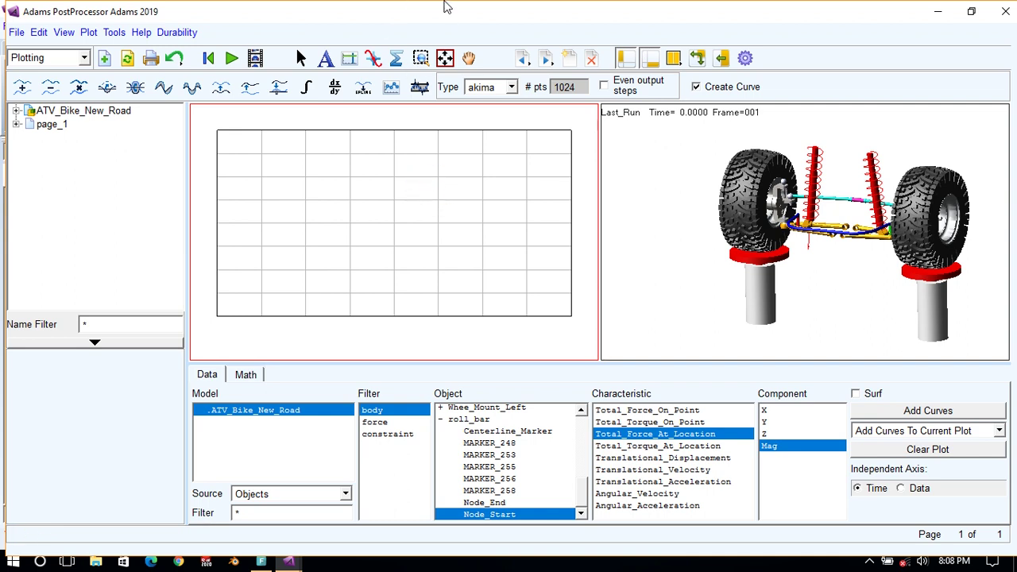
left_click(971, 11)
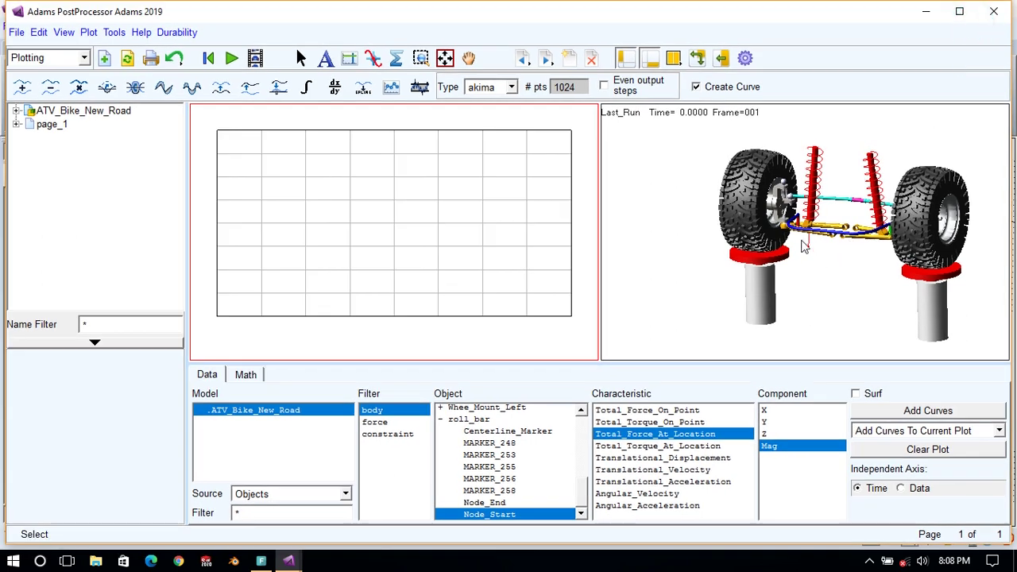
key("z")
left_click_drag(751, 186, 896, 265)
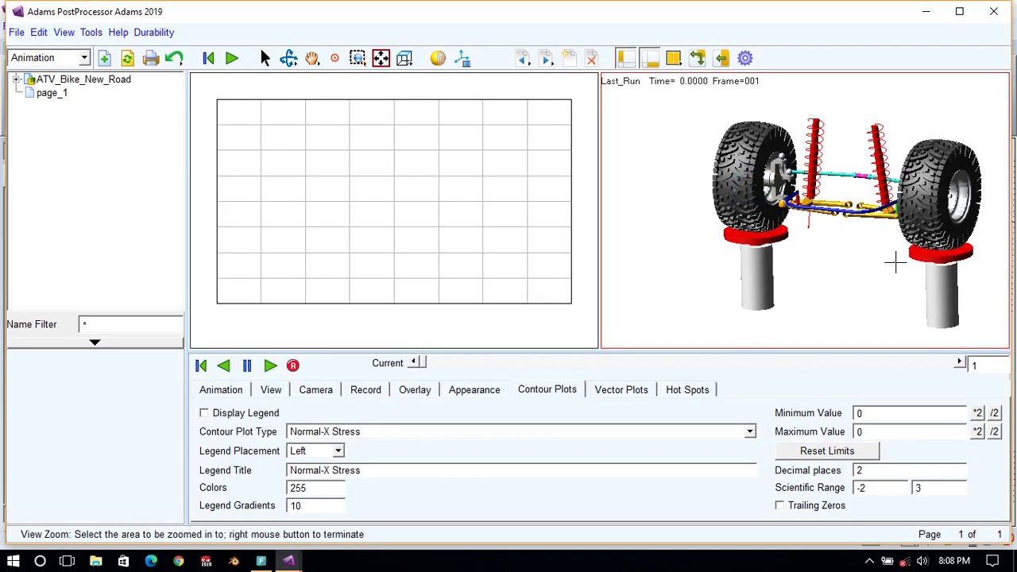
left_click(721, 125)
left_click(509, 290)
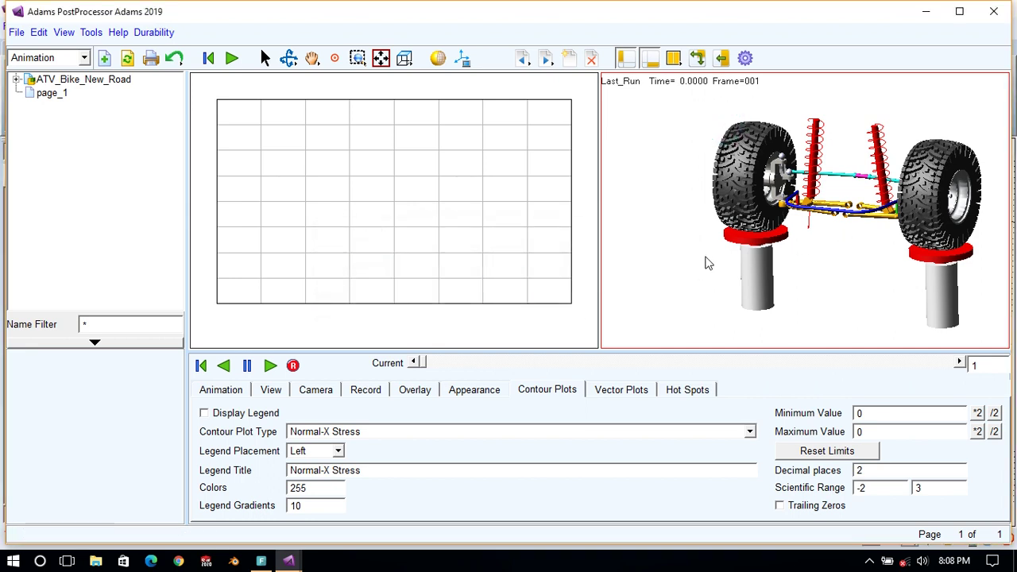
left_click_drag(756, 145, 935, 263)
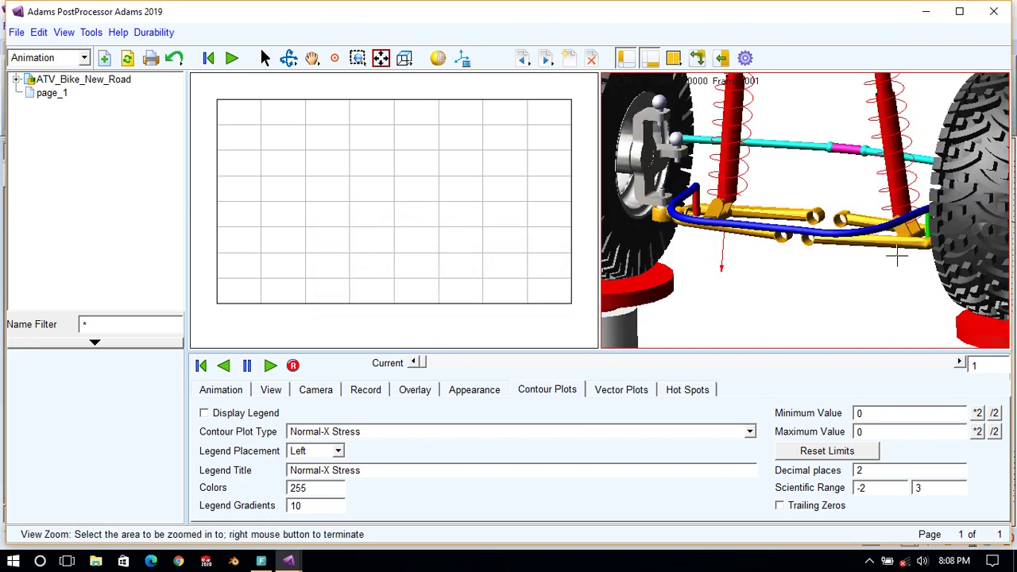
left_click(366, 179)
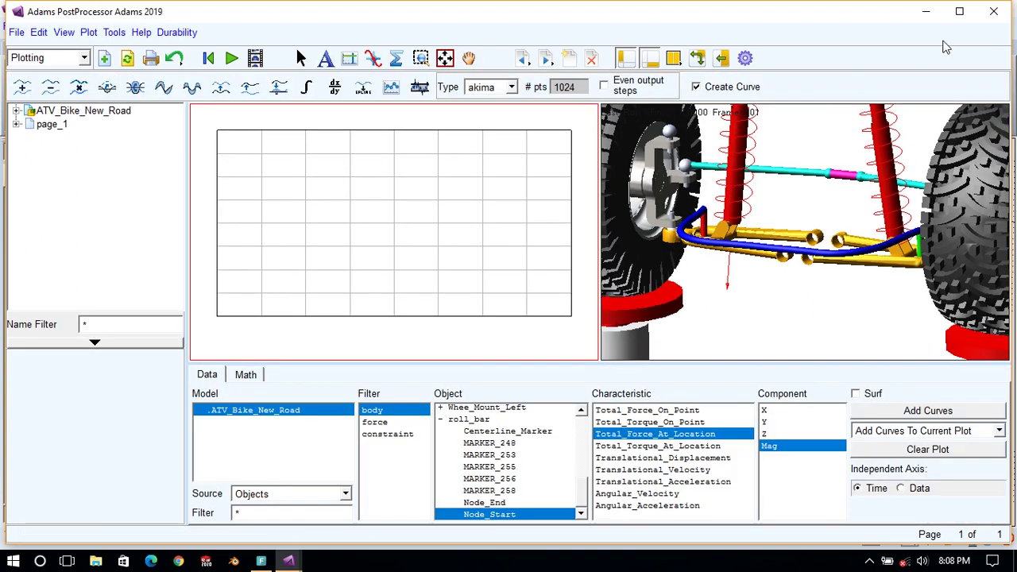
Collapse roll_bar in the object list, maximize the window and play the Last_Run animation.
left_click(962, 19)
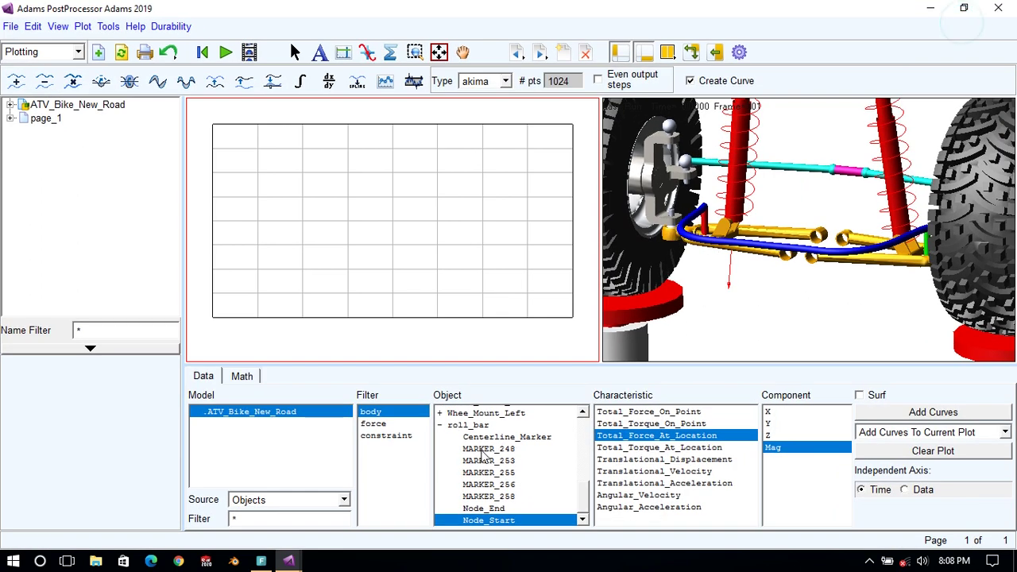
left_click(441, 426)
left_click(315, 153)
left_click(821, 324)
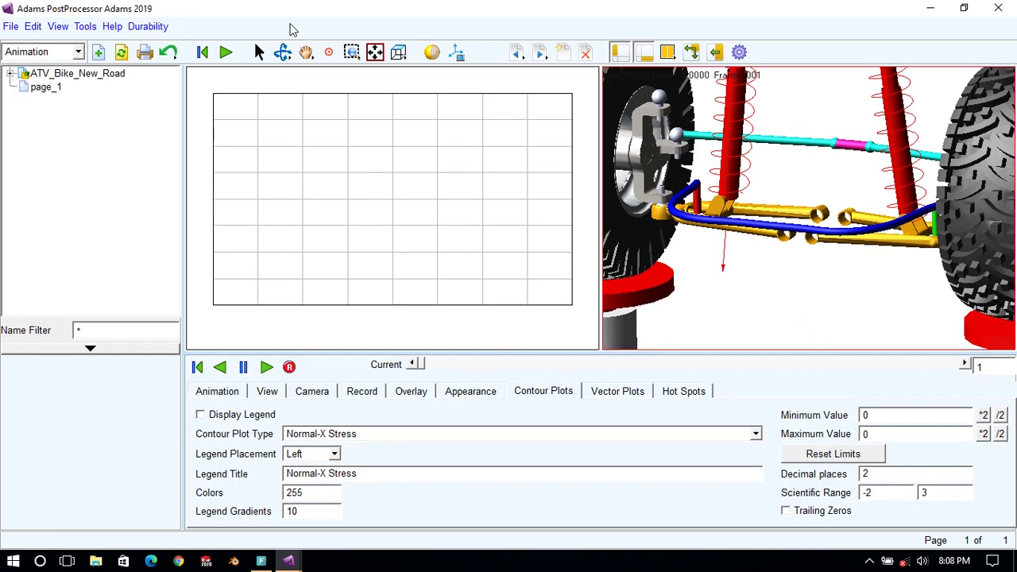
left_click(226, 55)
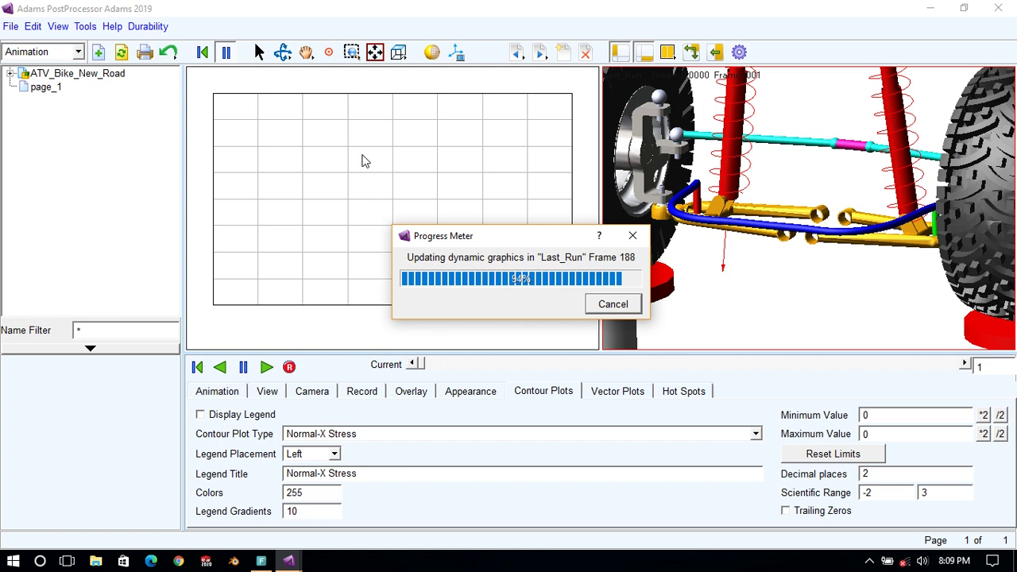
Plot the Z component of BUSHING_3's Element_Torque and run the animation alongside the curve.
left_click(362, 156)
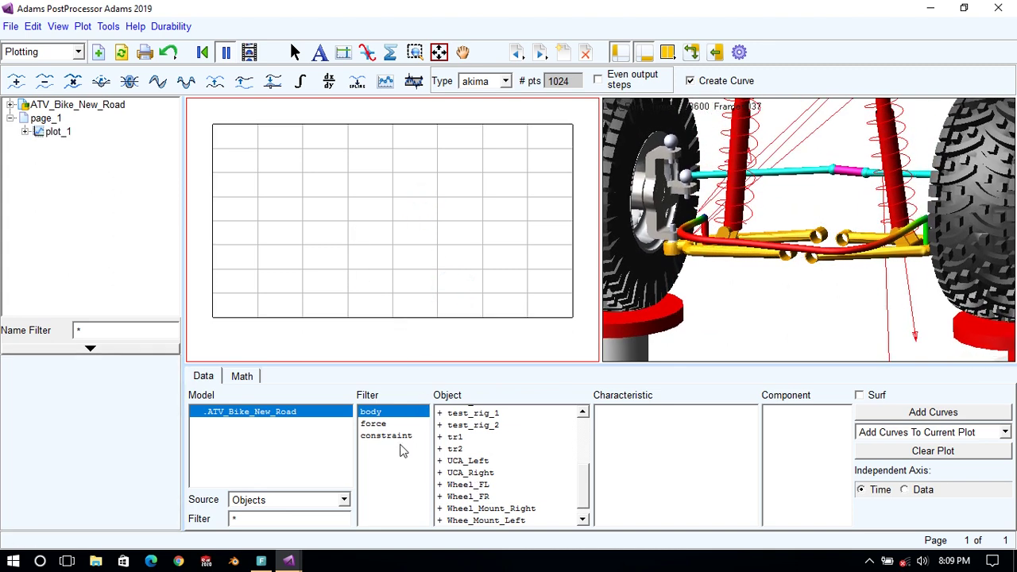
left_click(382, 424)
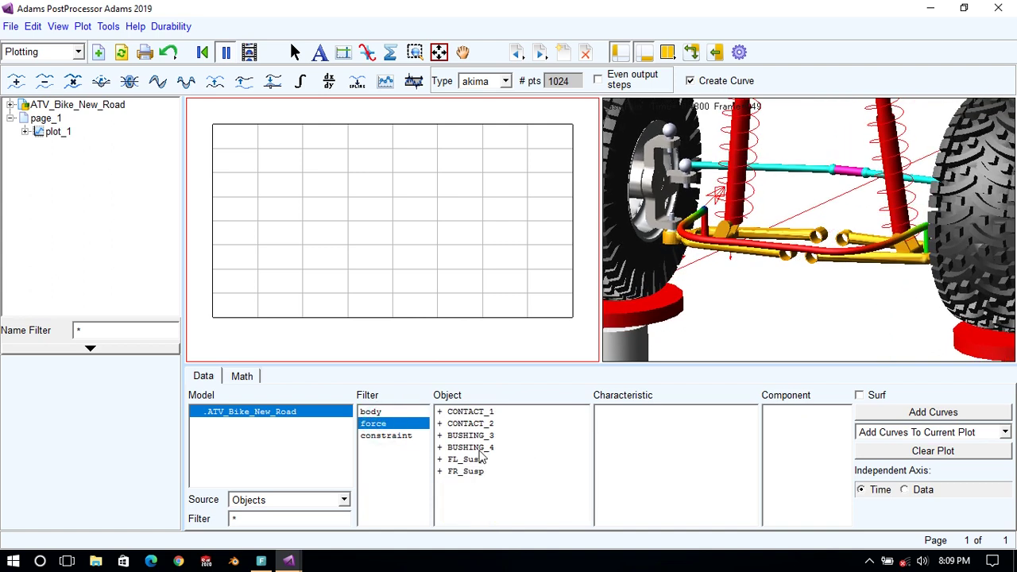
left_click(477, 436)
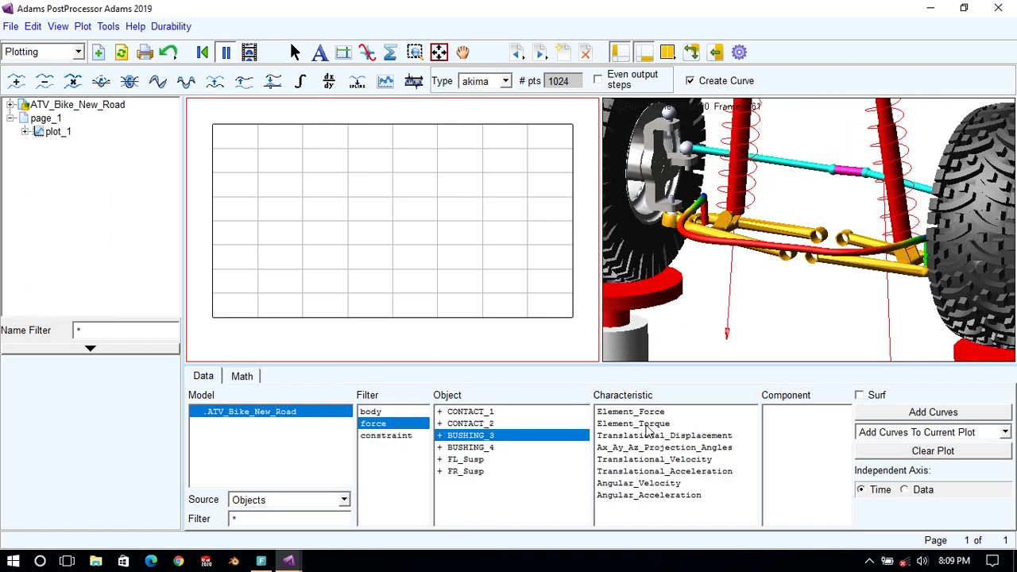
left_click(647, 424)
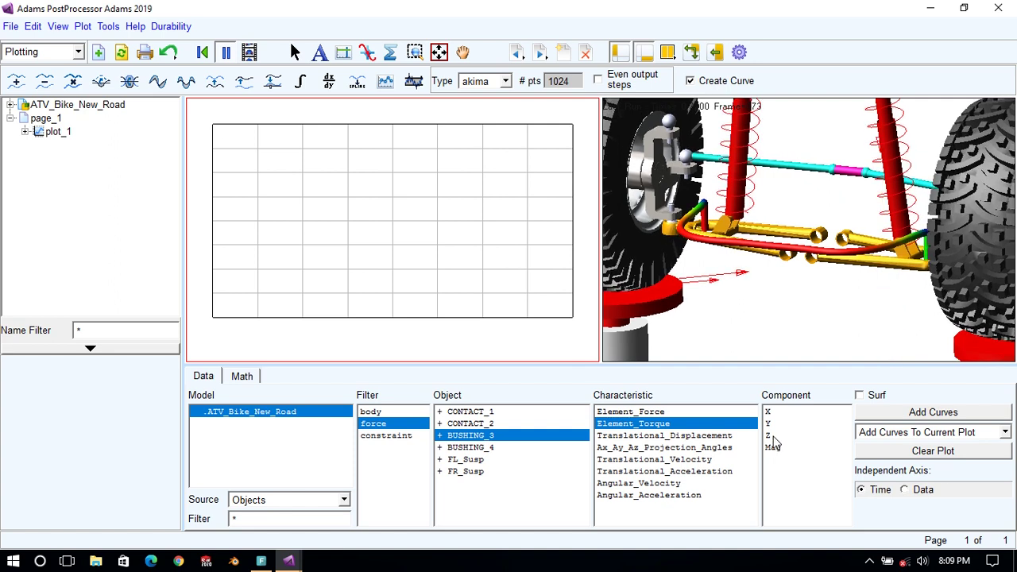
left_click(771, 435)
left_click(874, 414)
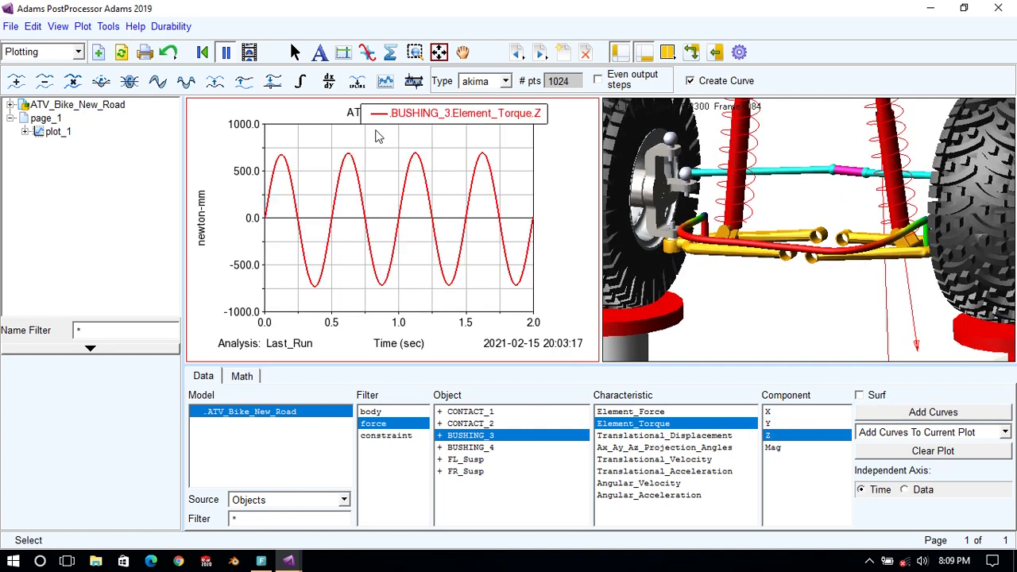
left_click(227, 53)
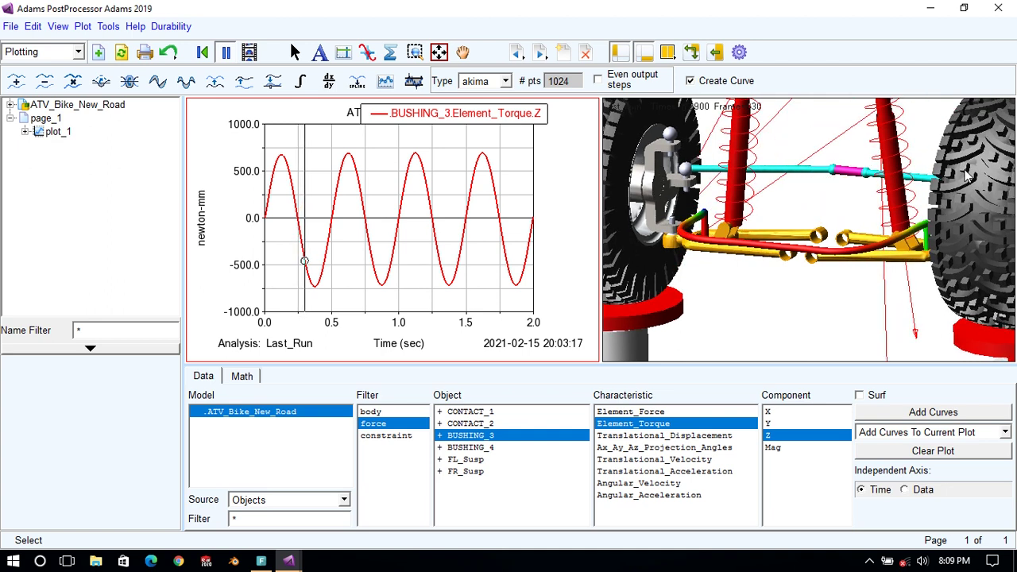
Close the postprocessor and return to the ATV_Bike_New_Road model in Adams View.
left_click(1000, 10)
left_click(712, 422)
left_click(776, 422)
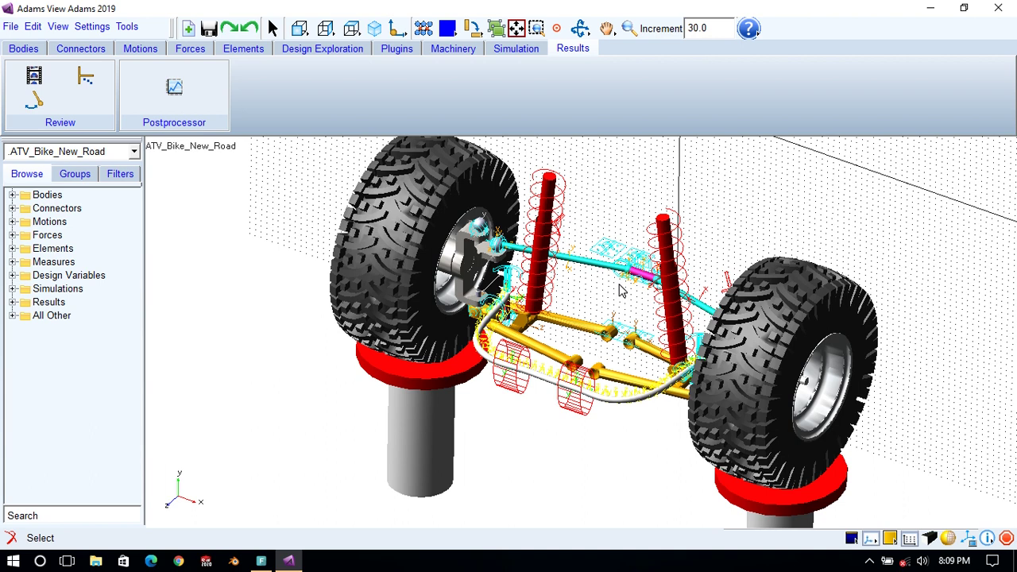
Show the hidden Frame body in the suspension model.
left_click(12, 195)
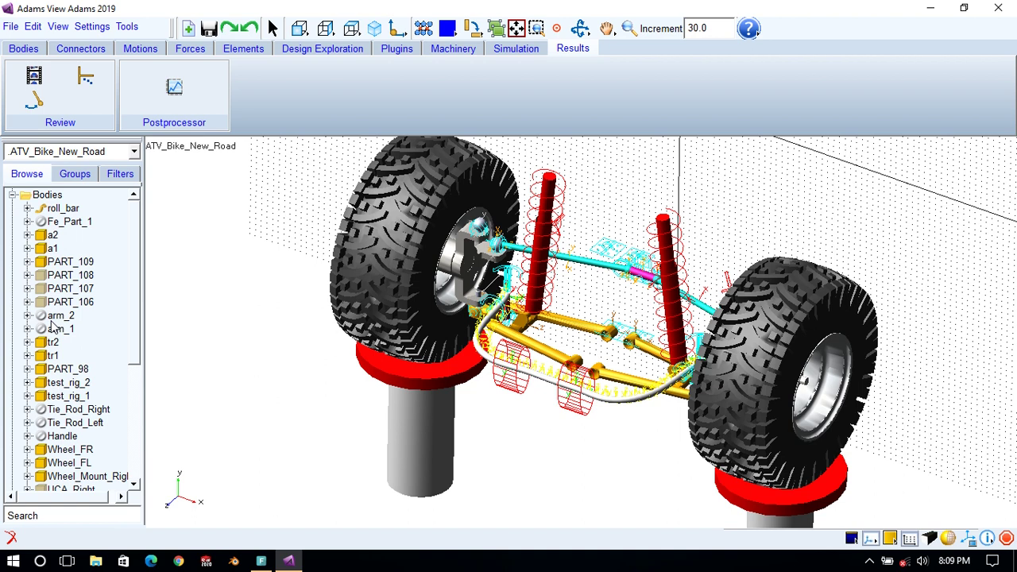
scroll(57, 358, "down", 5)
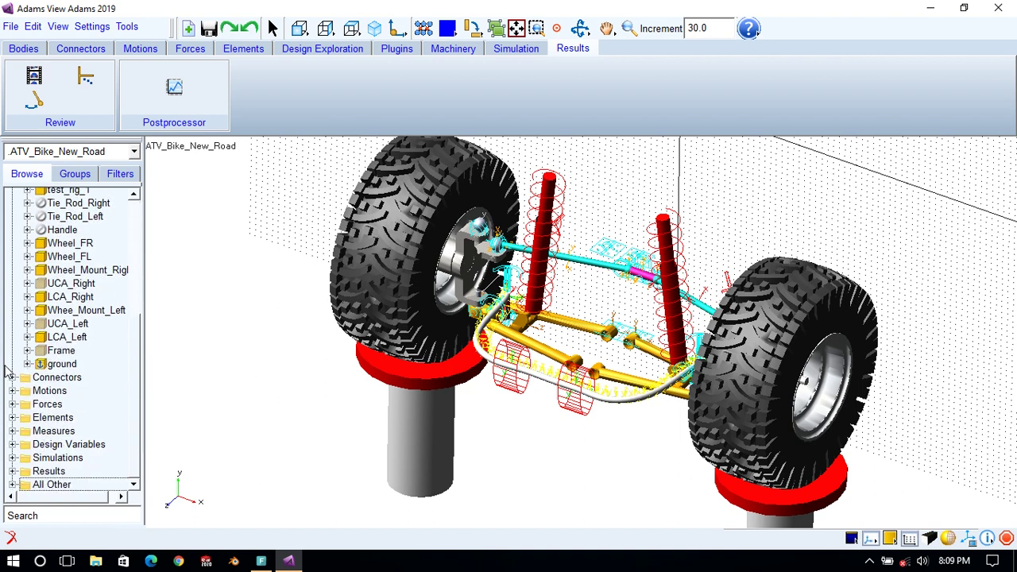
right_click(63, 351)
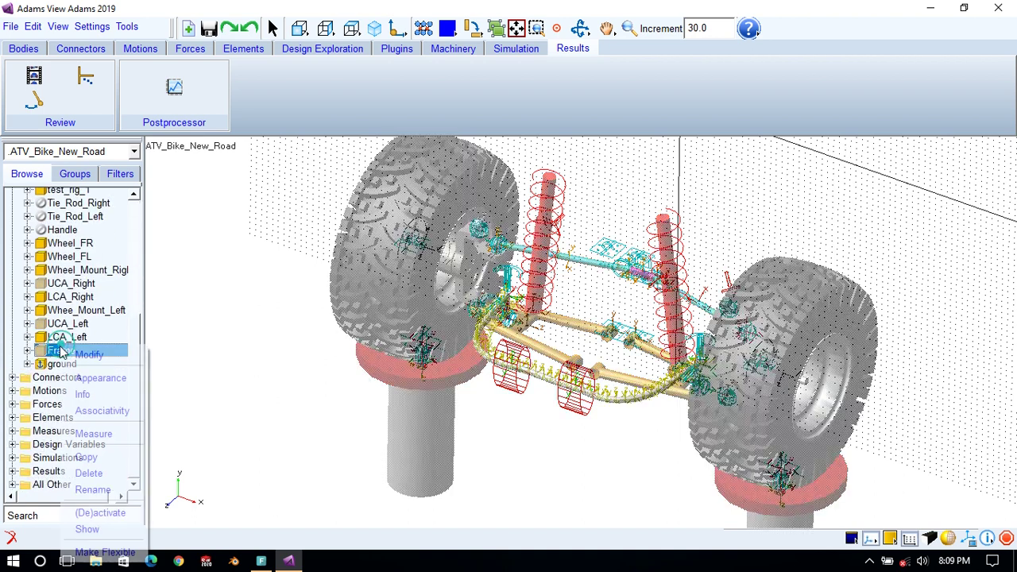
left_click(118, 524)
left_click(545, 487)
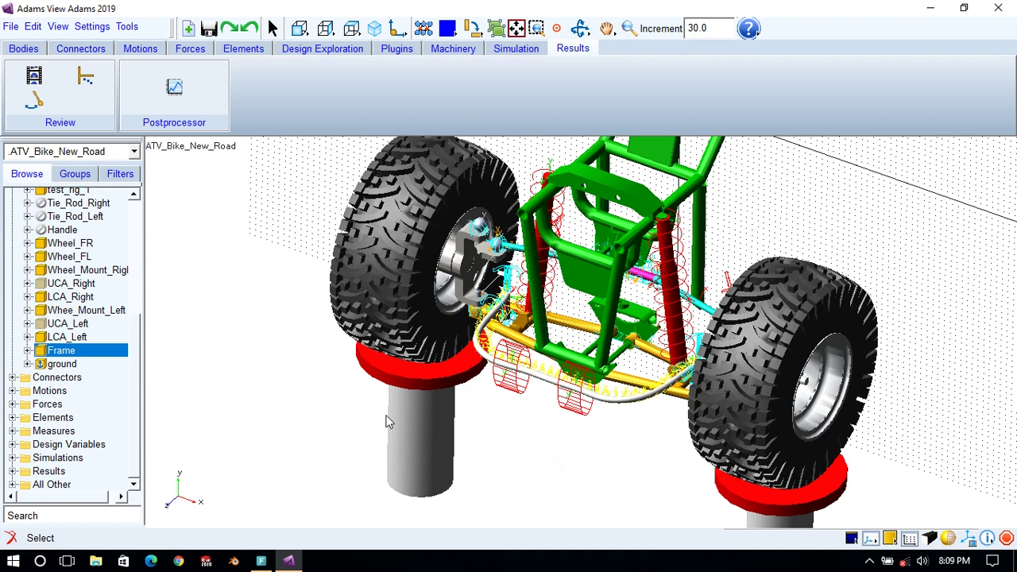
key("z")
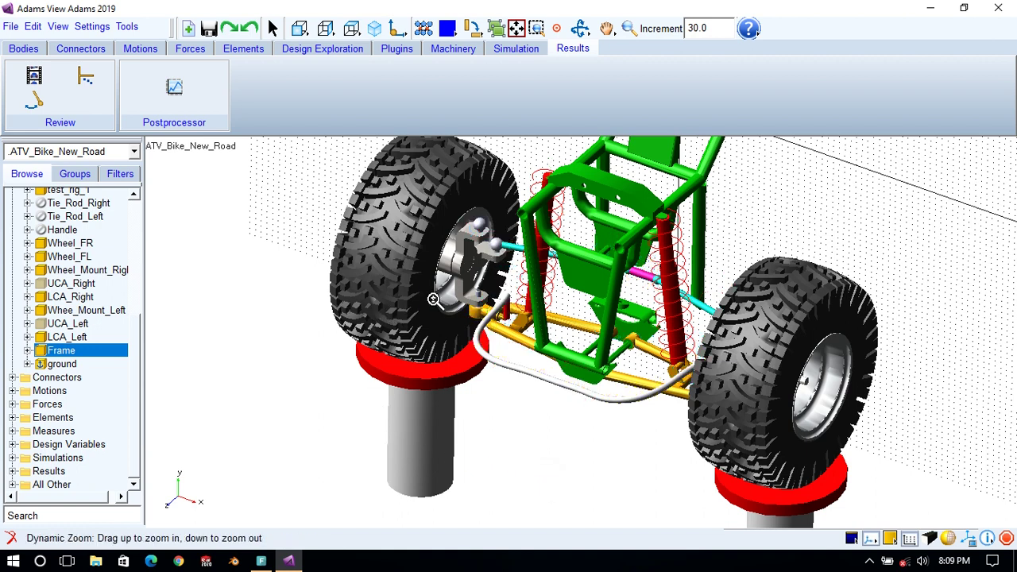
left_click_drag(434, 298, 435, 308)
key("t")
left_click_drag(571, 338, 515, 364)
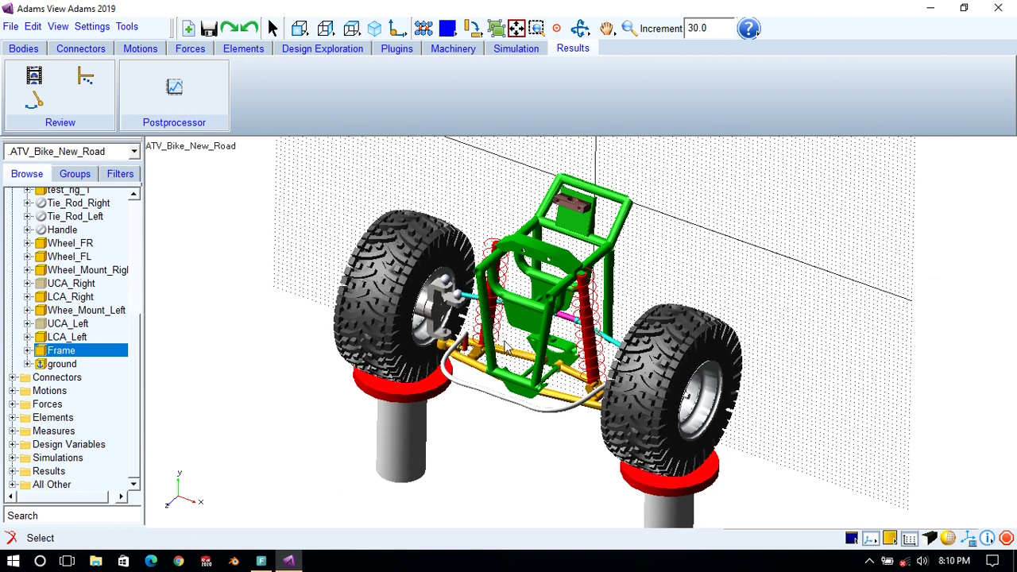